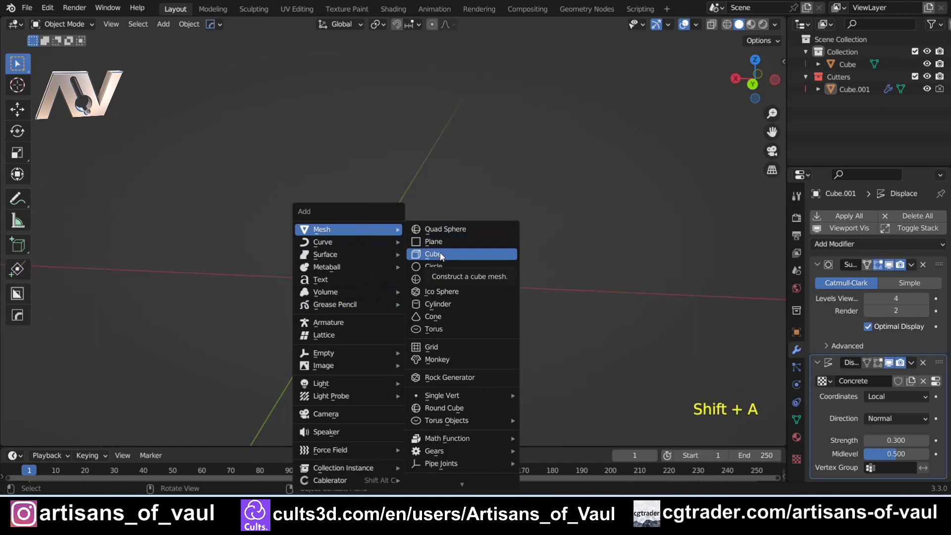
# Step: Add a cube, scale it up and move it about -5.02 in X, -0.70 in Y and 2.32 in Z
pyautogui.click(441, 255)
pyautogui.moveTo(341, 326); pyautogui.dragTo(356, 307, button='middle')
pyautogui.press('s')
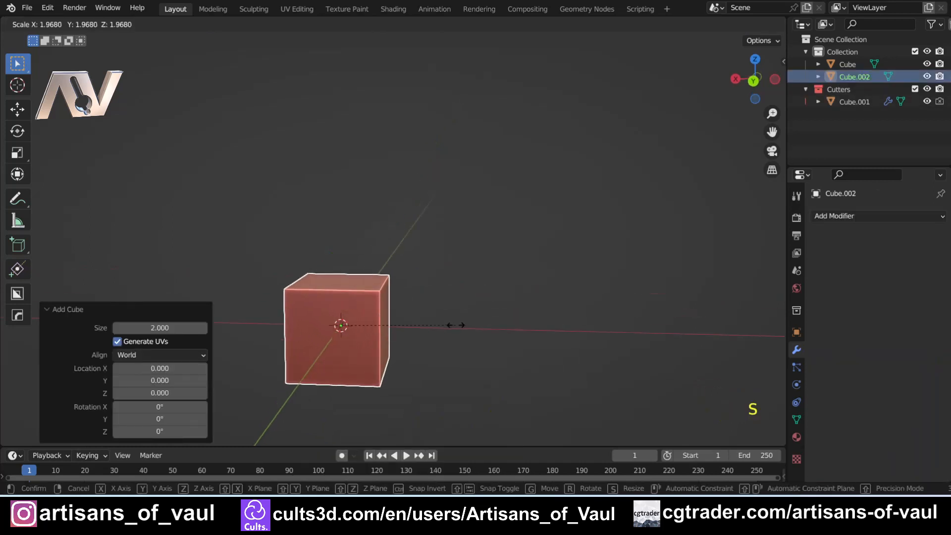
pyautogui.click(419, 348)
pyautogui.press('g')
pyautogui.click(362, 329)
# Step: Add a quad sphere with 4 subdivisions and move it to overlap the upper corner of the new cube
pyautogui.hotkey('shift', 'a')
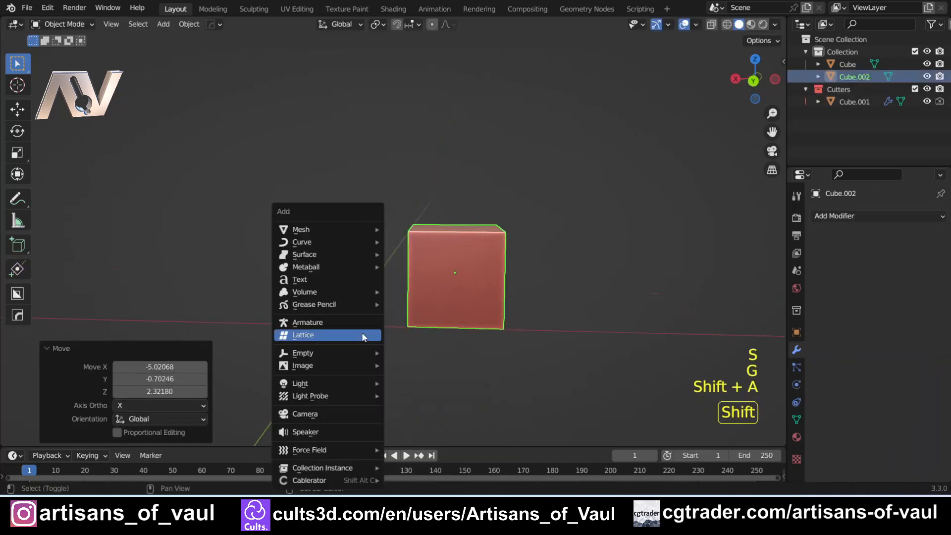
pyautogui.moveTo(347, 230)
pyautogui.click(420, 229)
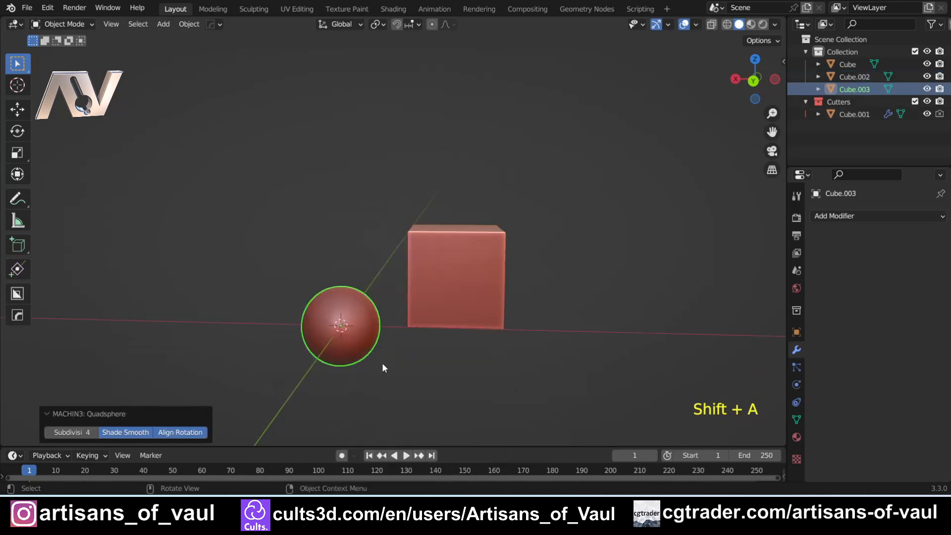
pyautogui.press('g')
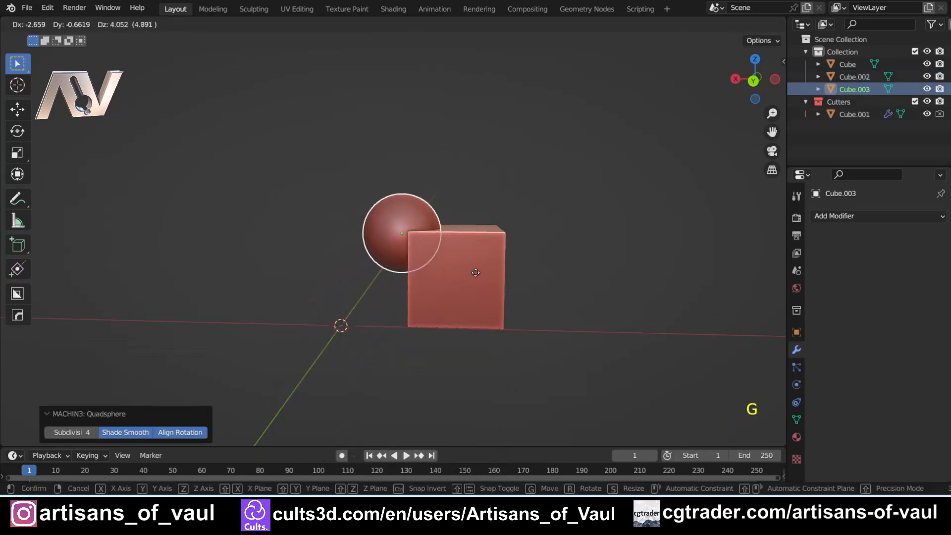
pyautogui.click(478, 263)
pyautogui.click(325, 240)
# Step: Duplicate the overlapping sphere and cube together and place the copies beside the originals
pyautogui.moveTo(325, 240); pyautogui.dragTo(373, 267, button='middle')
pyautogui.scroll(3, 403, 312)
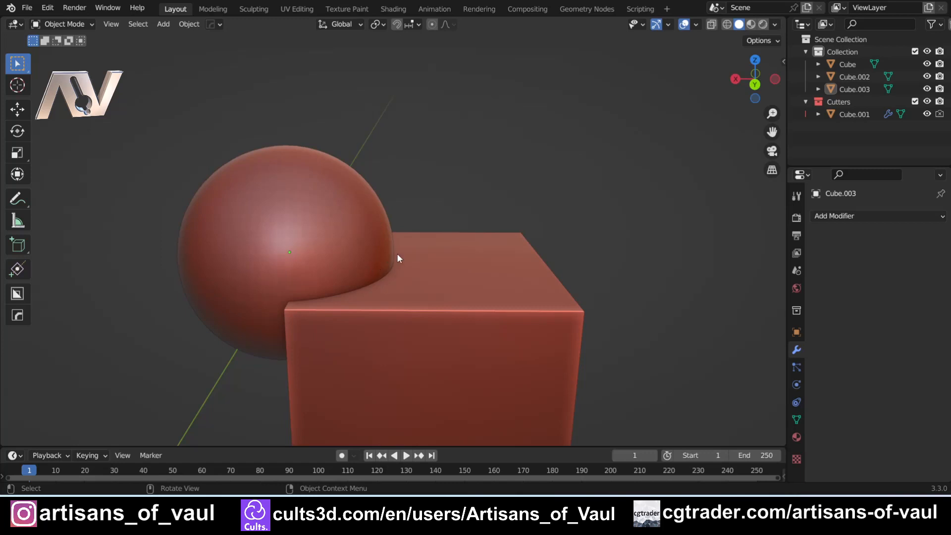
pyautogui.scroll(-2, 397, 253)
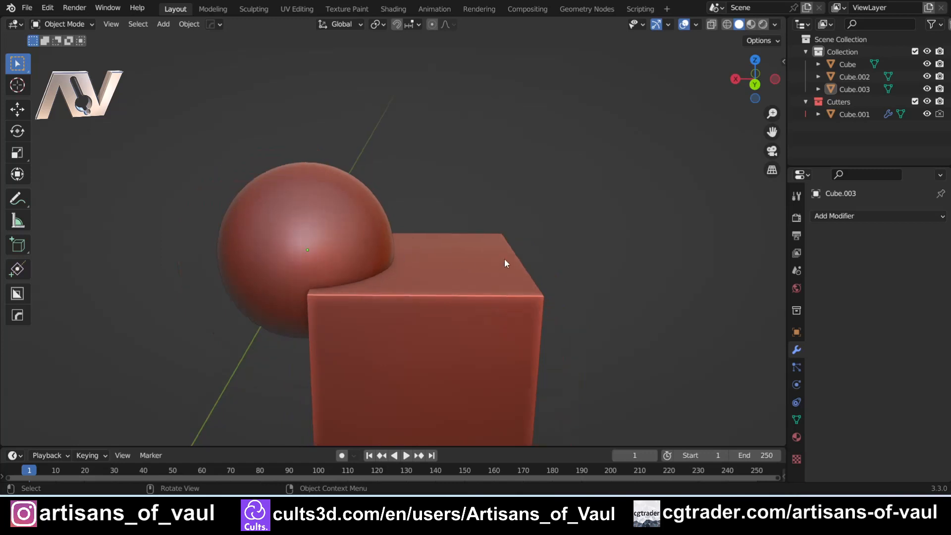
pyautogui.scroll(-2, 505, 260)
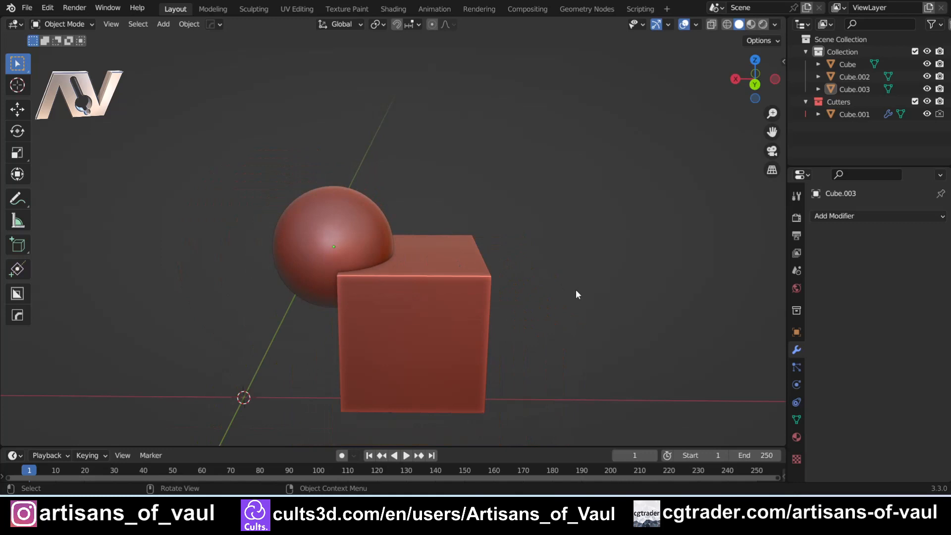
pyautogui.keyDown('shift'); pyautogui.moveTo(596, 285); pyautogui.dragTo(559, 259, button='middle'); pyautogui.keyUp('shift')
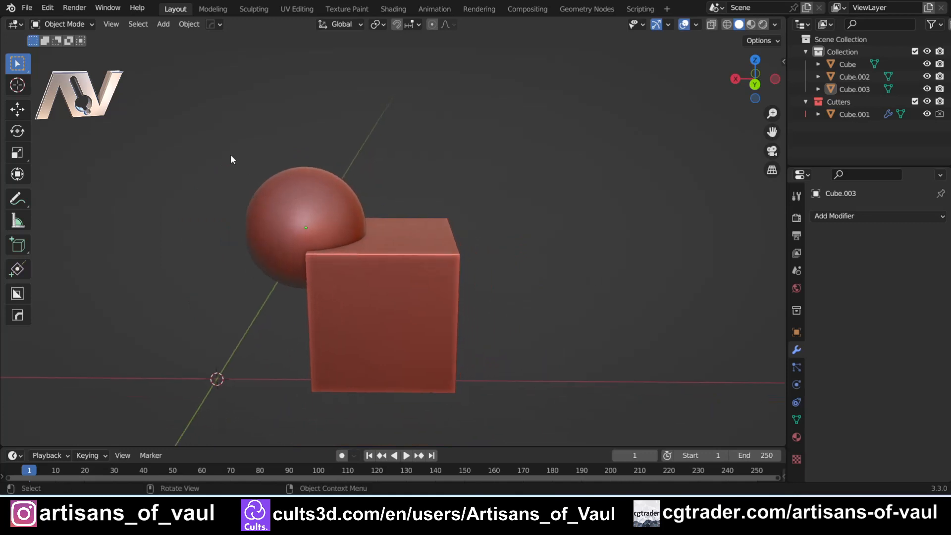
pyautogui.moveTo(231, 157); pyautogui.dragTo(553, 410)
pyautogui.keyDown('shift'); pyautogui.moveTo(552, 406); pyautogui.dragTo(479, 323, button='middle'); pyautogui.keyUp('shift')
pyautogui.hotkey('shift', 'd')
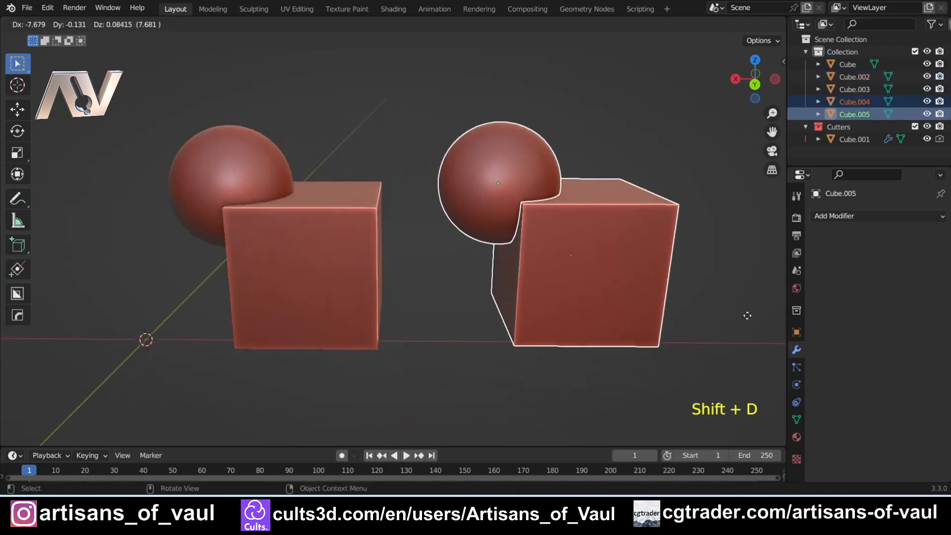
pyautogui.click(758, 315)
# Step: Join the original sphere and cube into a single object
pyautogui.keyDown('shift'); pyautogui.moveTo(342, 228); pyautogui.dragTo(442, 255, button='middle'); pyautogui.keyUp('shift')
pyautogui.click(315, 189)
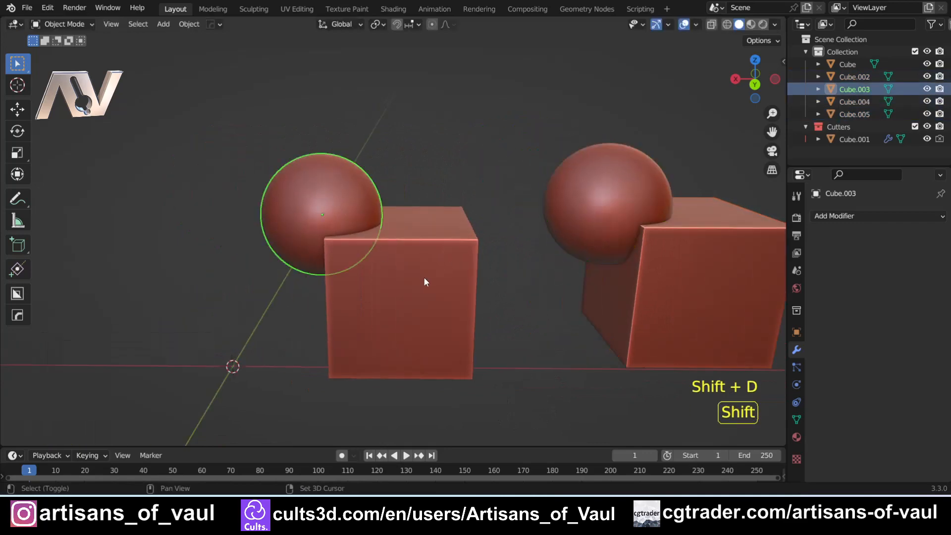
pyautogui.keyDown('shift'); pyautogui.click(424, 278); pyautogui.keyUp('shift')
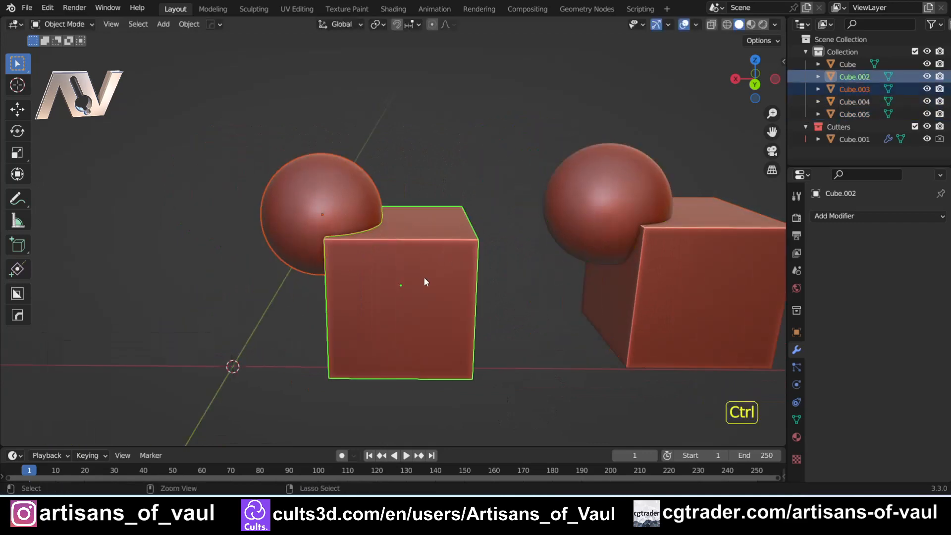
pyautogui.hotkey('ctrl', 'j')
pyautogui.click(417, 163)
# Step: Examine the line where the sphere meets the cube on the joined object
pyautogui.scroll(3, 416, 163)
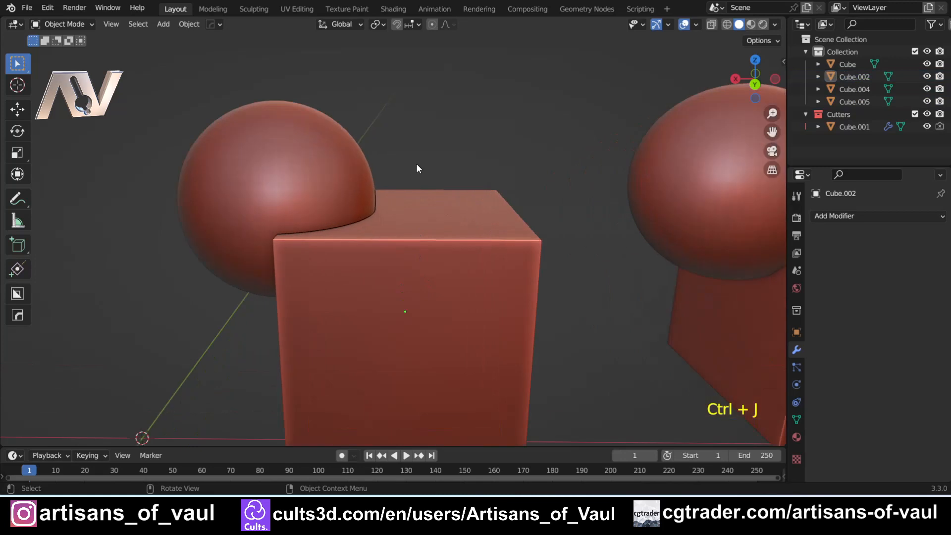
pyautogui.moveTo(417, 166); pyautogui.dragTo(401, 180, button='middle')
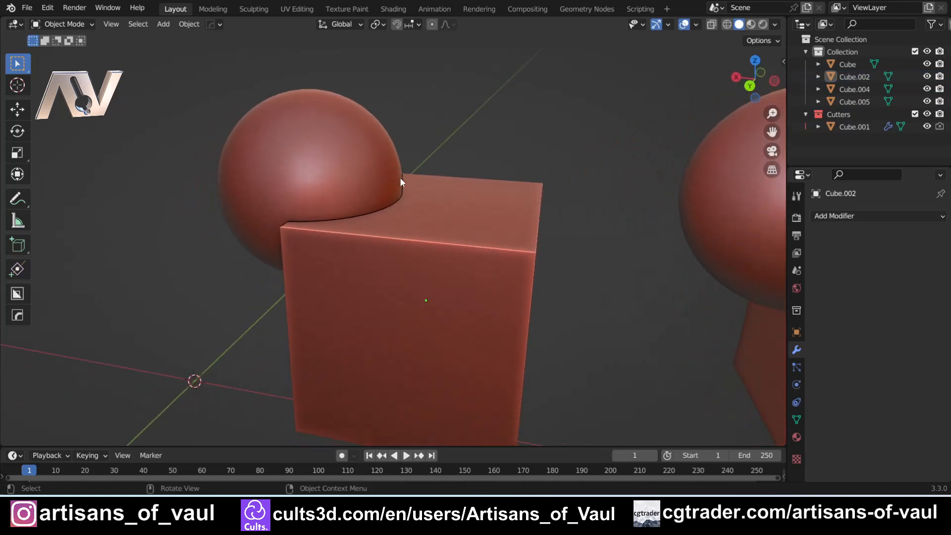
pyautogui.click(398, 222)
pyautogui.scroll(5, 392, 219)
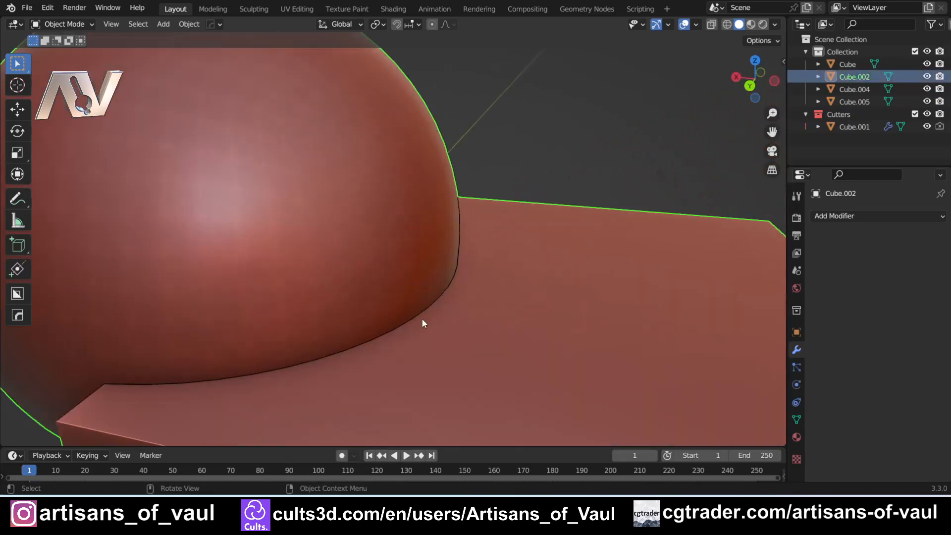
pyautogui.scroll(-2, 421, 319)
pyautogui.moveTo(418, 316); pyautogui.dragTo(407, 297, button='middle')
pyautogui.scroll(-4, 403, 278)
pyautogui.scroll(-4, 435, 176)
pyautogui.click(435, 175)
pyautogui.scroll(4, 433, 184)
pyautogui.keyDown('shift'); pyautogui.moveTo(433, 185); pyautogui.dragTo(389, 217, button='middle'); pyautogui.keyUp('shift')
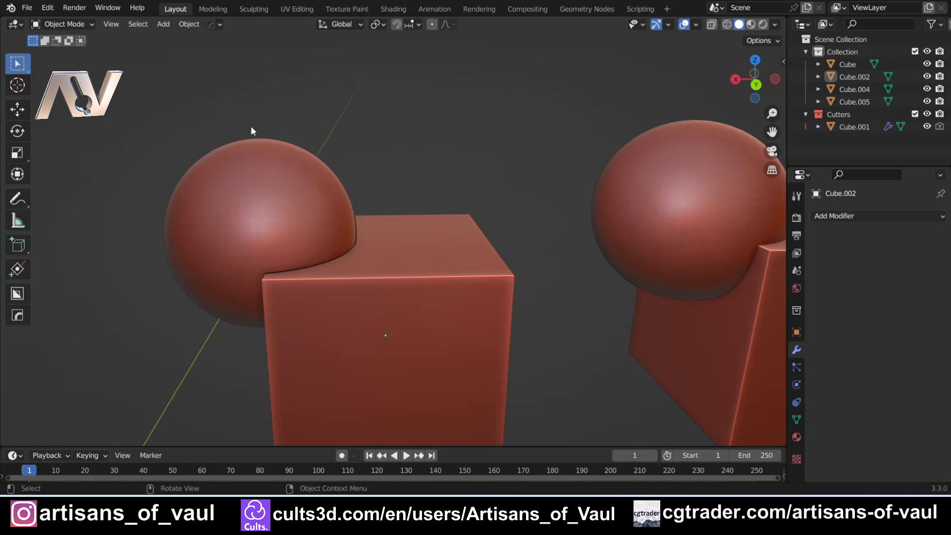
# Step: Compare the joined sphere and cube with the duplicated pair that is still made of separate objects
pyautogui.scroll(-2, 356, 209)
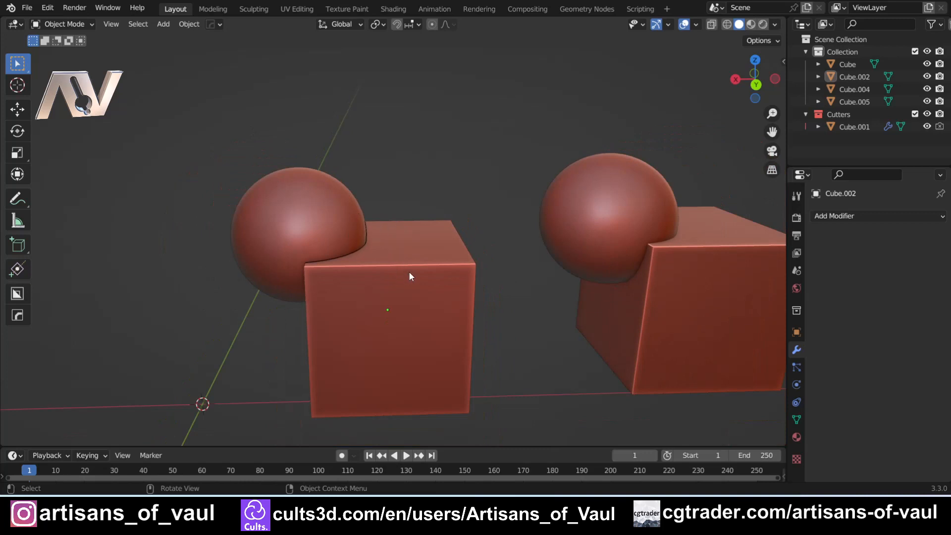
pyautogui.keyDown('shift'); pyautogui.moveTo(408, 293); pyautogui.dragTo(373, 255, button='middle'); pyautogui.keyUp('shift')
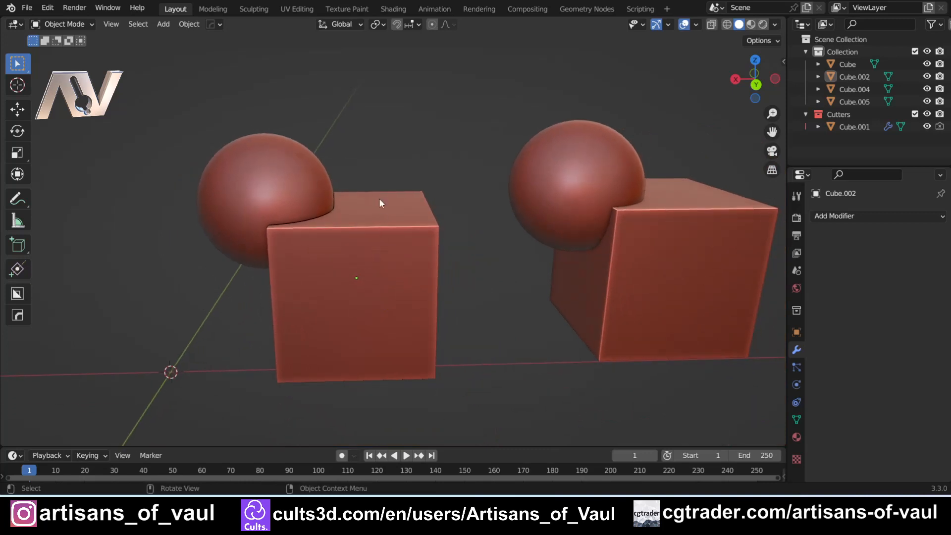
pyautogui.moveTo(379, 170); pyautogui.dragTo(408, 251, button='middle')
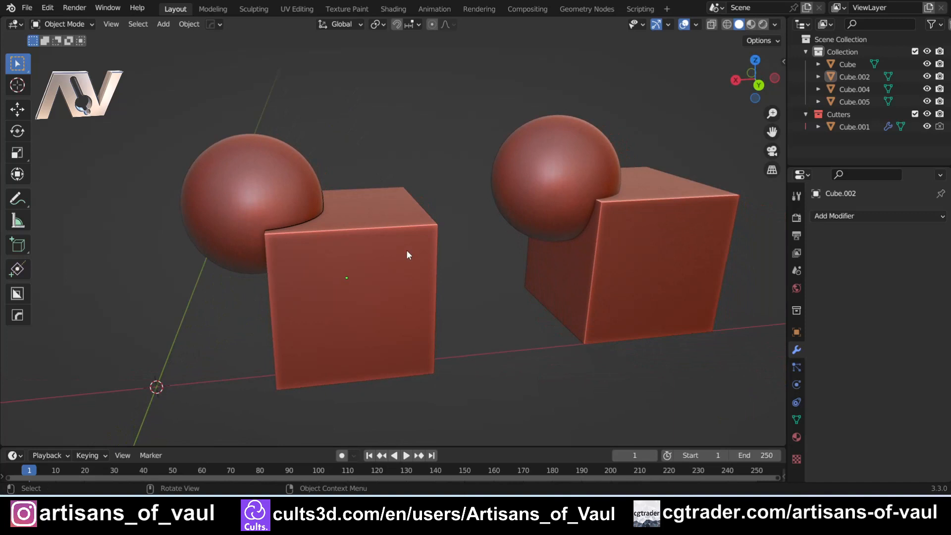
pyautogui.click(342, 252)
pyautogui.click(487, 286)
pyautogui.click(429, 234)
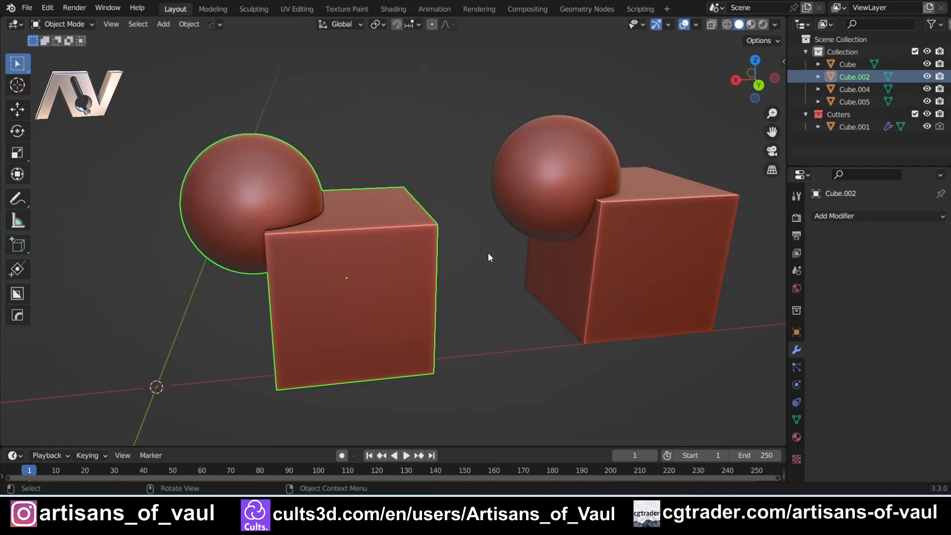
pyautogui.click(362, 128)
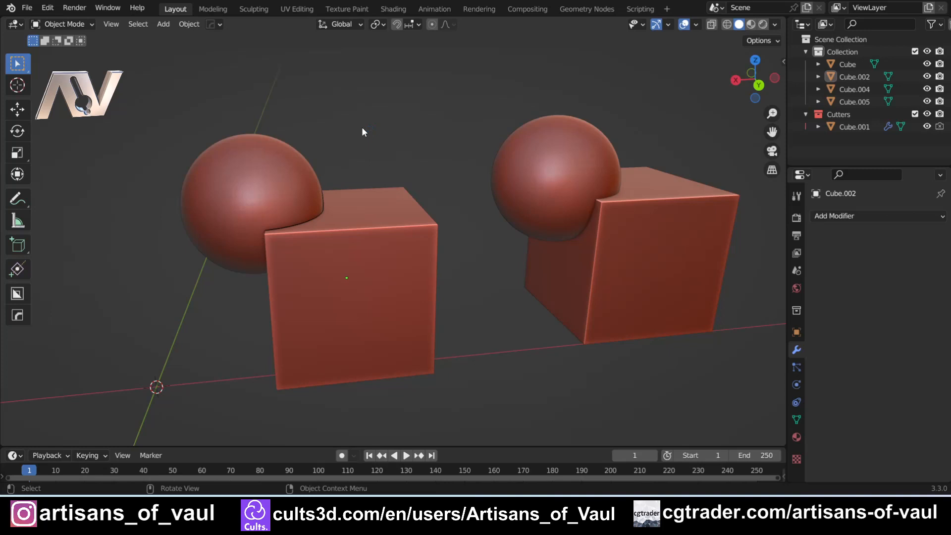
pyautogui.click(347, 207)
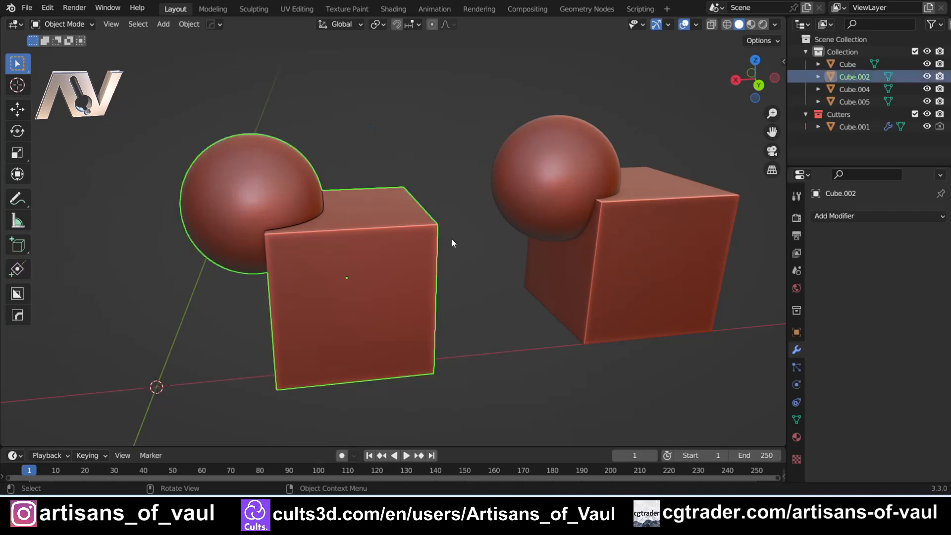
pyautogui.keyDown('shift'); pyautogui.moveTo(490, 264); pyautogui.dragTo(356, 261, button='middle'); pyautogui.keyUp('shift')
pyautogui.click(436, 171)
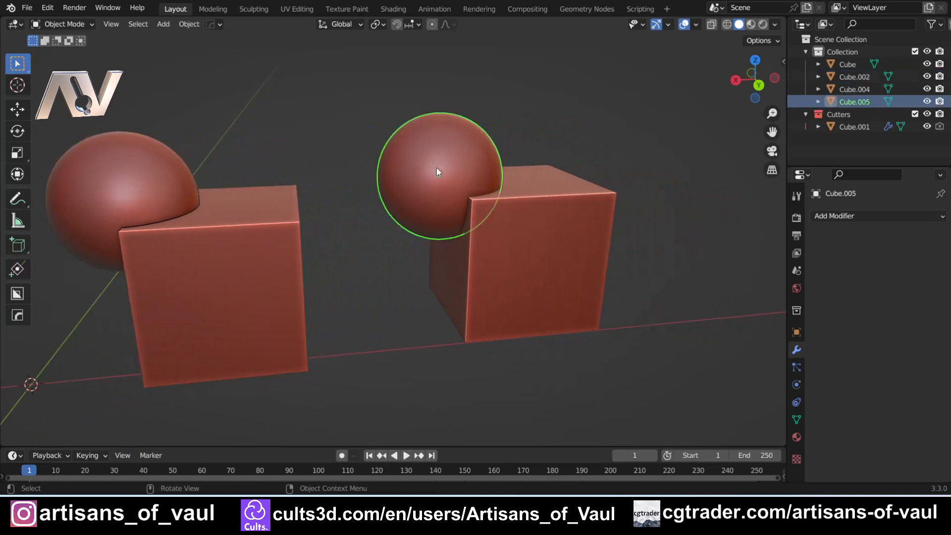
pyautogui.moveTo(416, 302); pyautogui.dragTo(303, 296, button='middle')
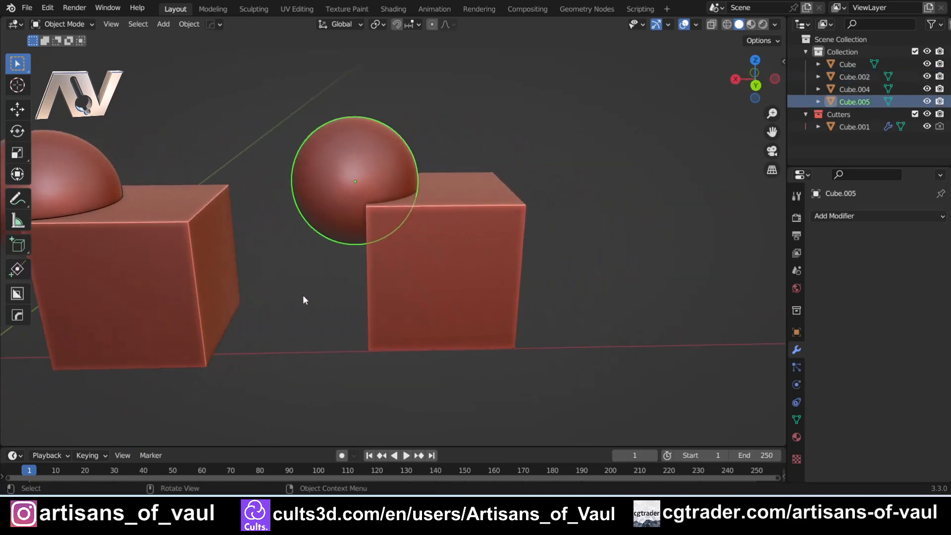
pyautogui.click(303, 297)
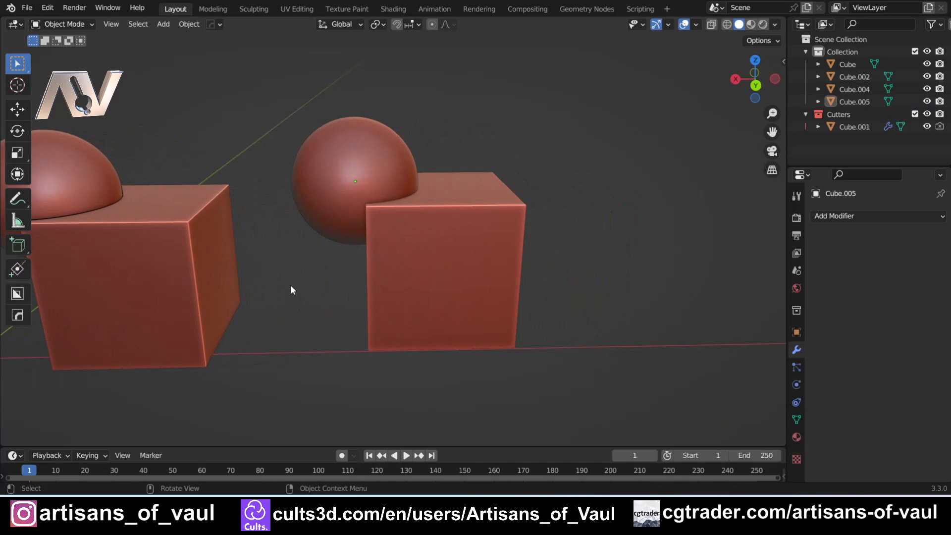
# Step: Open the add-on preferences and search for "boo" to find the Bool Tool add-on
pyautogui.click(47, 8)
pyautogui.click(98, 186)
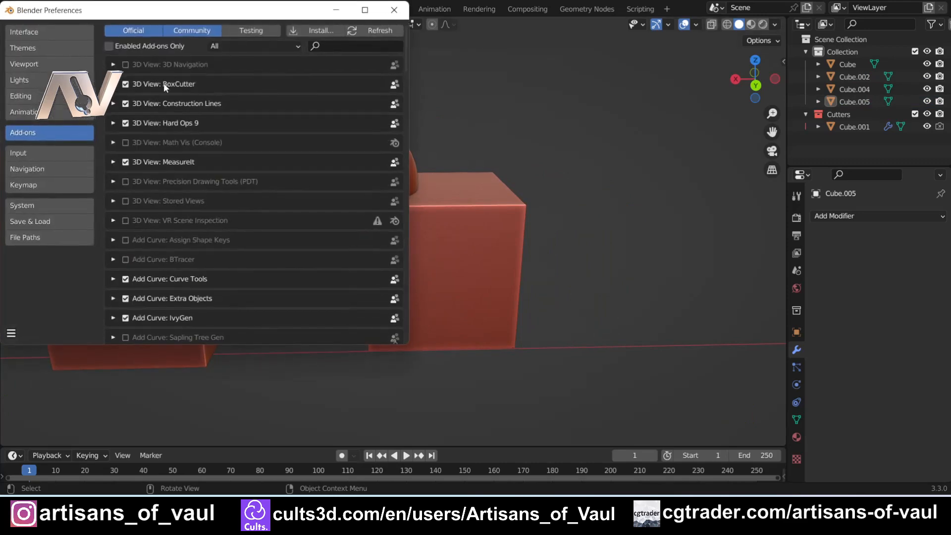
pyautogui.moveTo(201, 14); pyautogui.dragTo(339, 100)
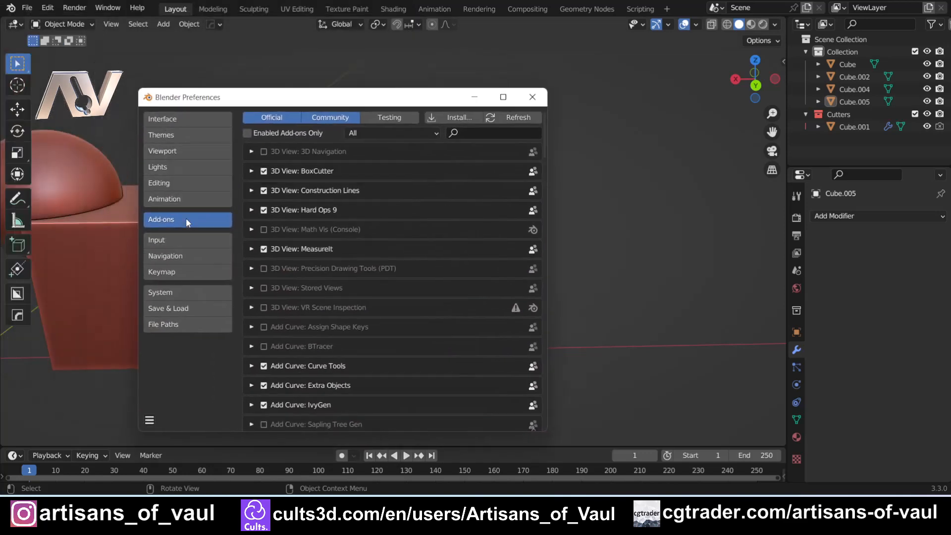
pyautogui.click(474, 132)
pyautogui.write('boo')
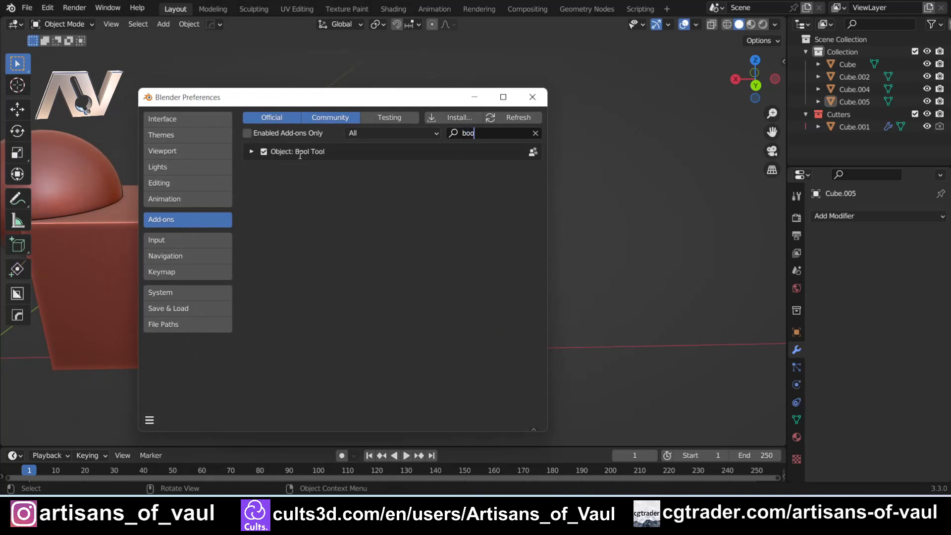
# Step: Save the preferences and close the Preferences window
pyautogui.click(148, 420)
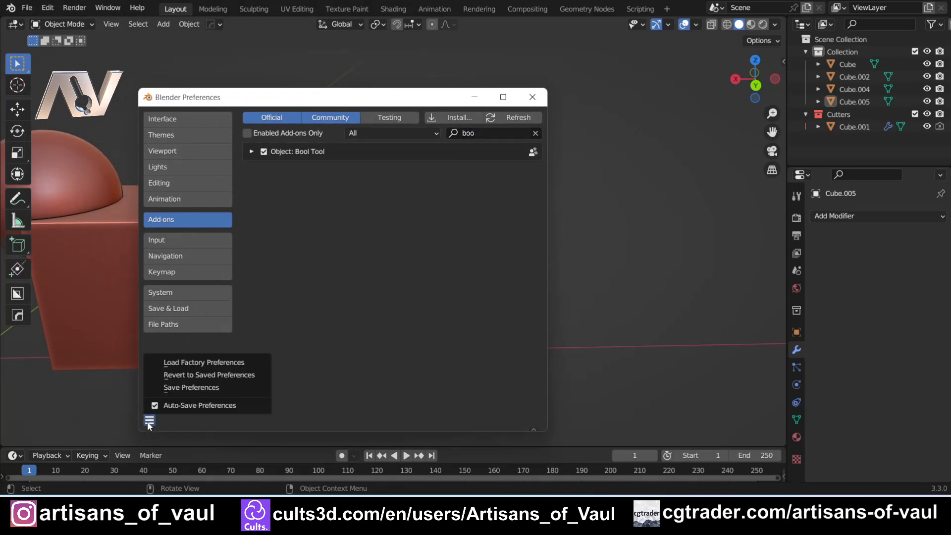
pyautogui.click(181, 388)
pyautogui.click(532, 97)
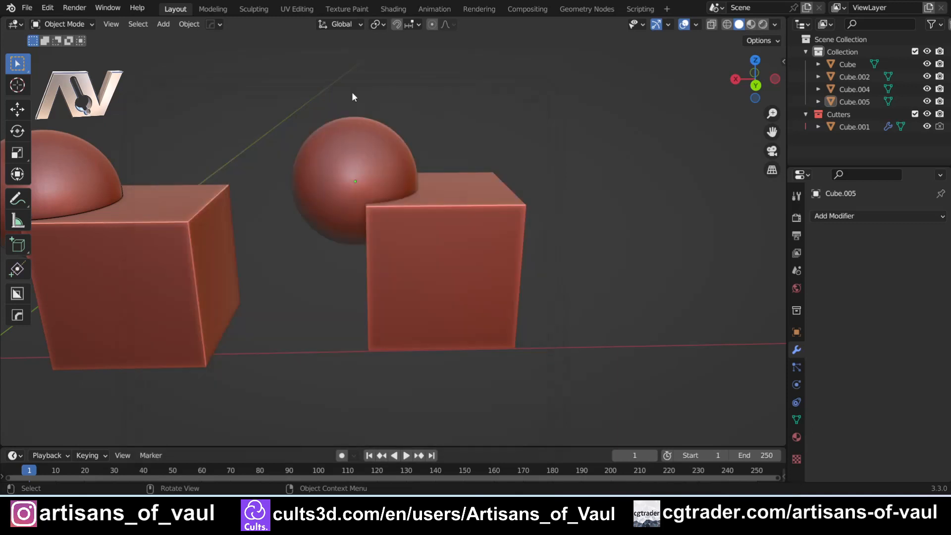
# Step: Add a Boolean modifier to the duplicated cube, set to Union with the duplicated sphere as its object
pyautogui.click(495, 230)
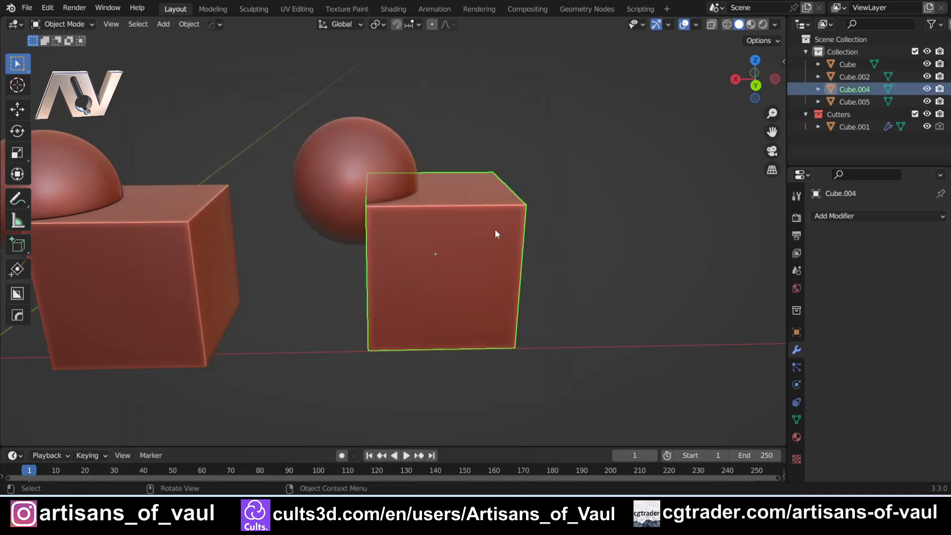
pyautogui.click(840, 217)
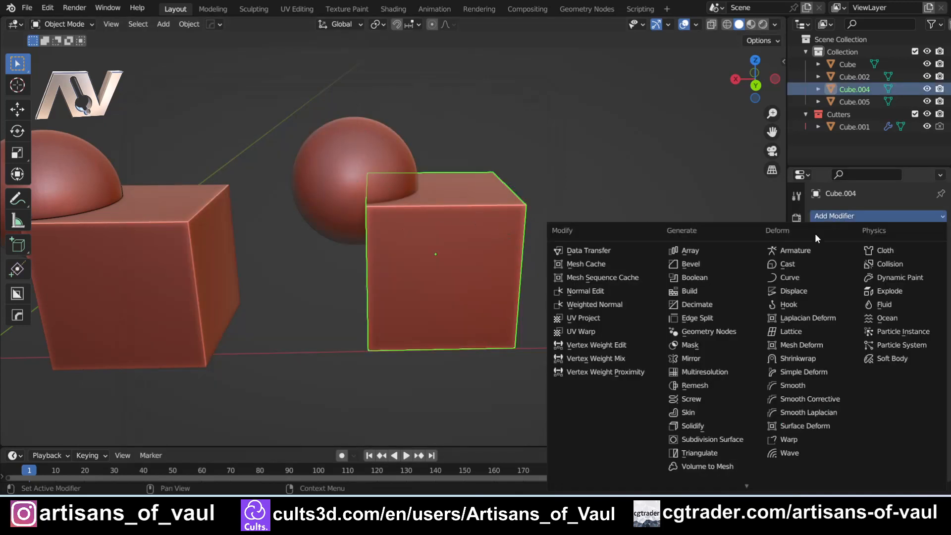
pyautogui.click(694, 277)
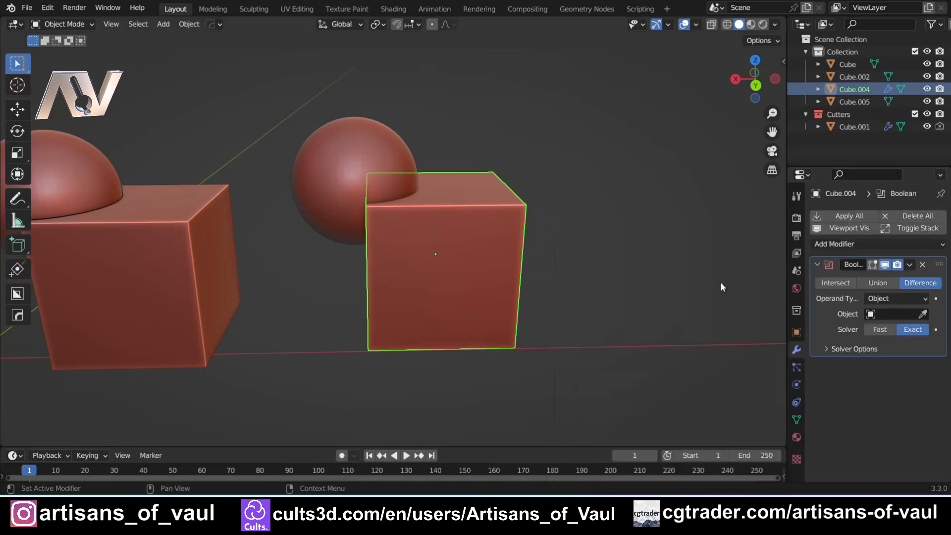
pyautogui.click(877, 283)
pyautogui.click(923, 315)
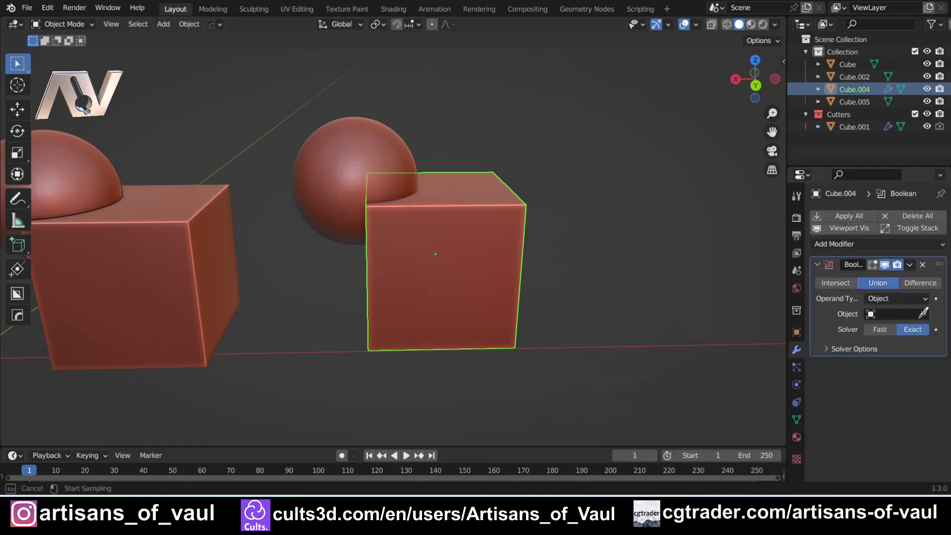
pyautogui.click(386, 144)
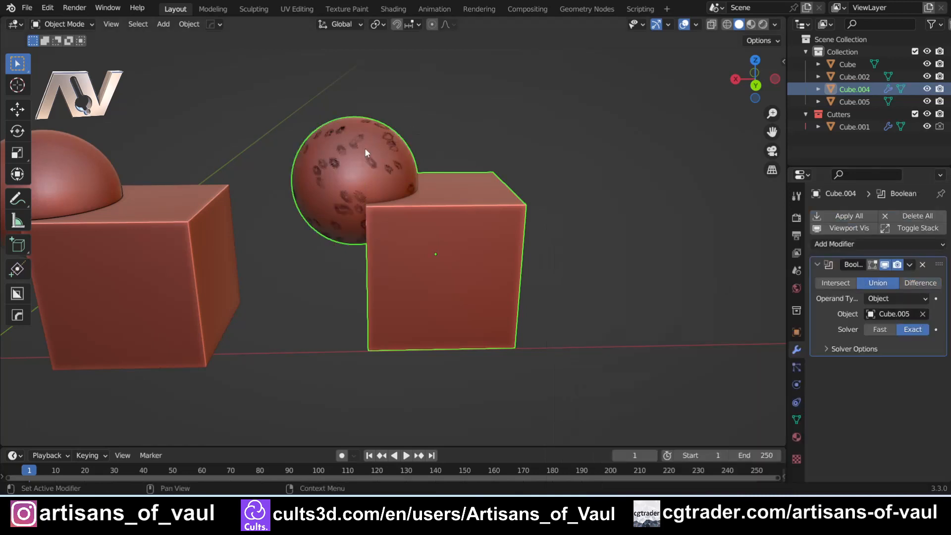
# Step: Undo the Boolean modifier setup on the duplicated cube and clear the selection
pyautogui.hotkey('ctrl', 'z')
pyautogui.hotkey('ctrl', 'z')
pyautogui.hotkey('ctrl', 'z')
pyautogui.click(534, 195)
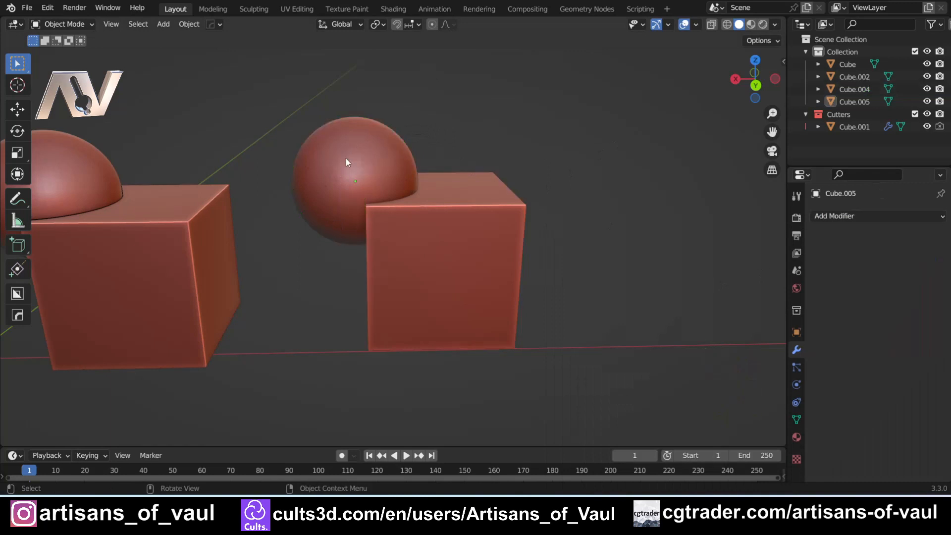
# Step: Apply a nondestructive Union Boolean of the duplicated sphere to the duplicated cube and expand the cube's Boolean modifier settings
pyautogui.click(345, 153)
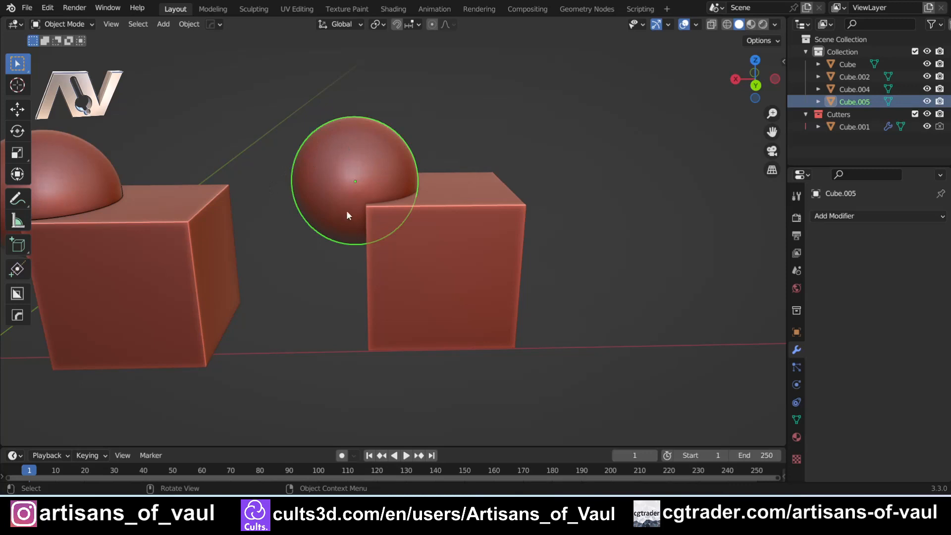
pyautogui.keyDown('shift'); pyautogui.click(475, 225); pyautogui.keyUp('shift')
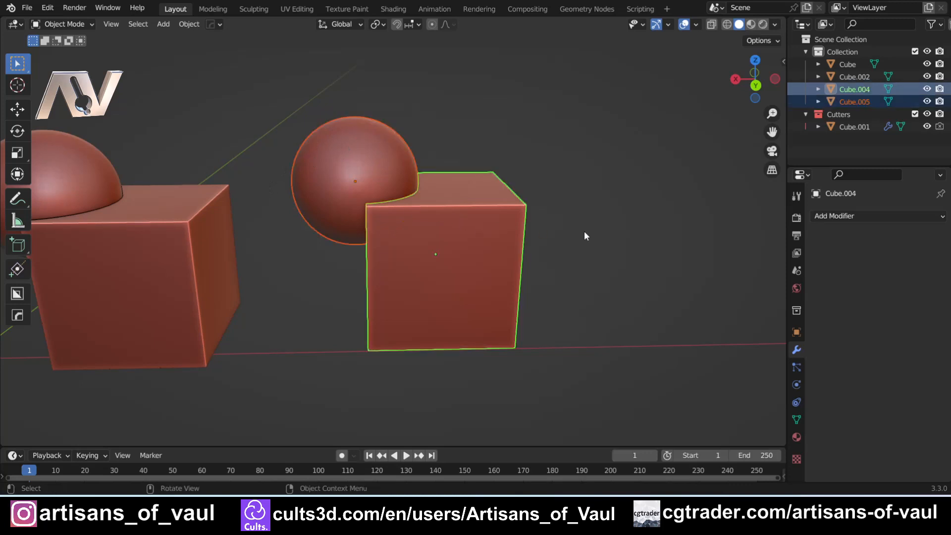
pyautogui.press('ctrl')
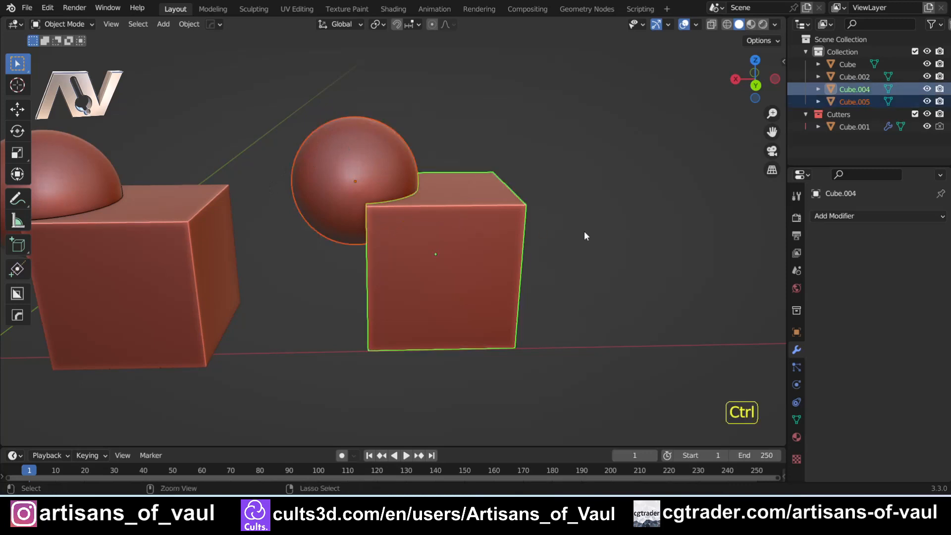
pyautogui.press('ctrl+KP_Add')
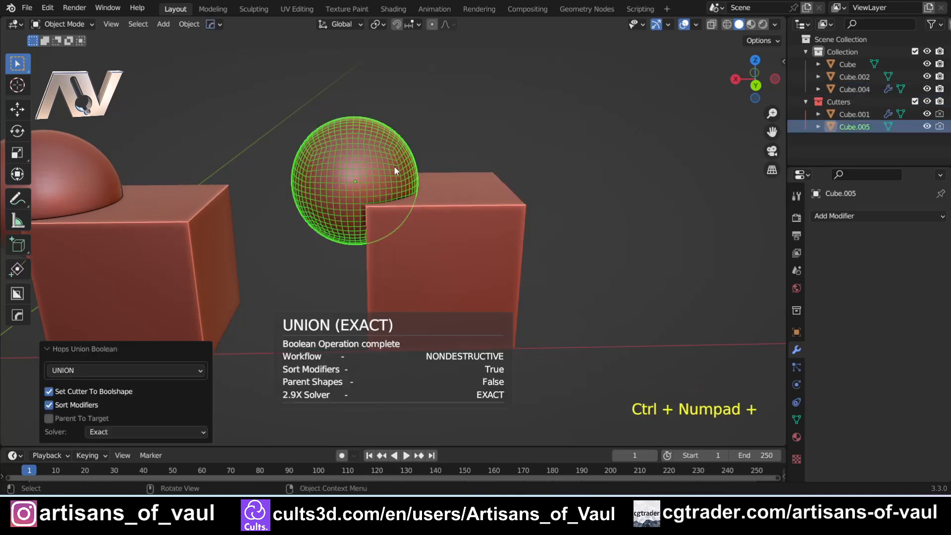
pyautogui.click(151, 432)
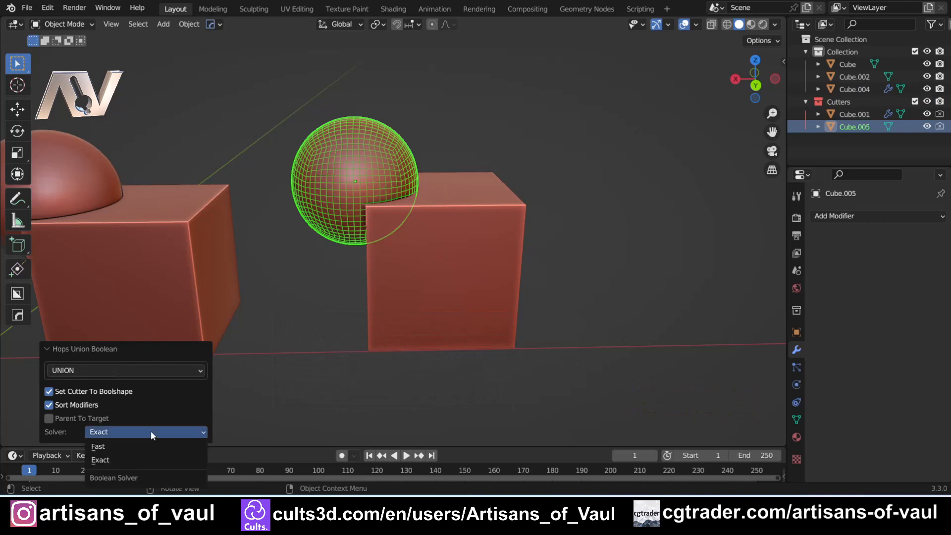
pyautogui.click(439, 268)
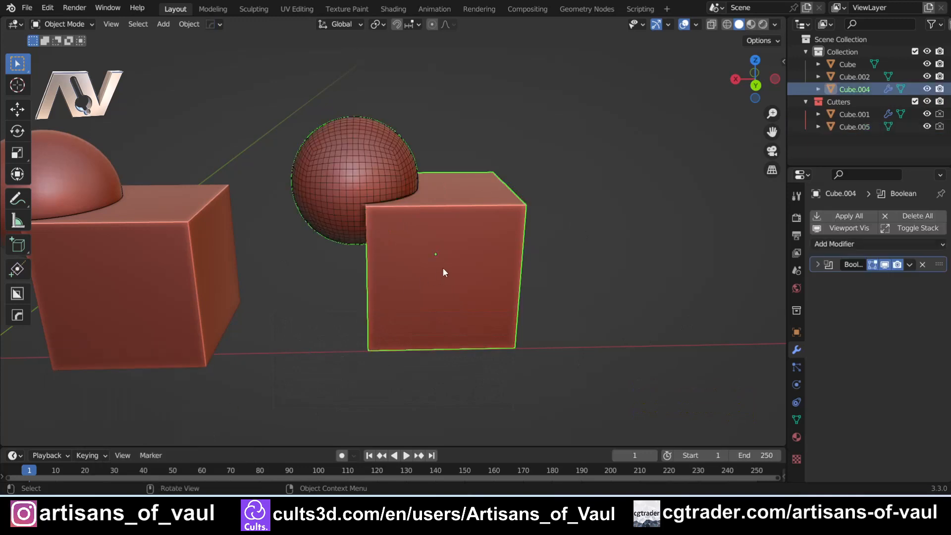
pyautogui.click(818, 265)
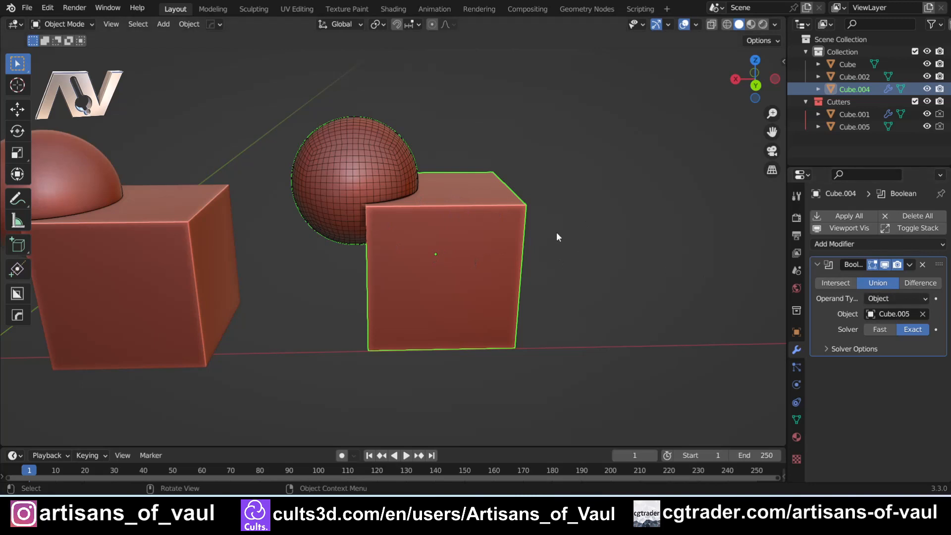
# Step: Undo the Union Boolean between the duplicated sphere and cube
pyautogui.hotkey('ctrl', 'z')
pyautogui.hotkey('ctrl', 'z')
pyautogui.hotkey('ctrl', 'z')
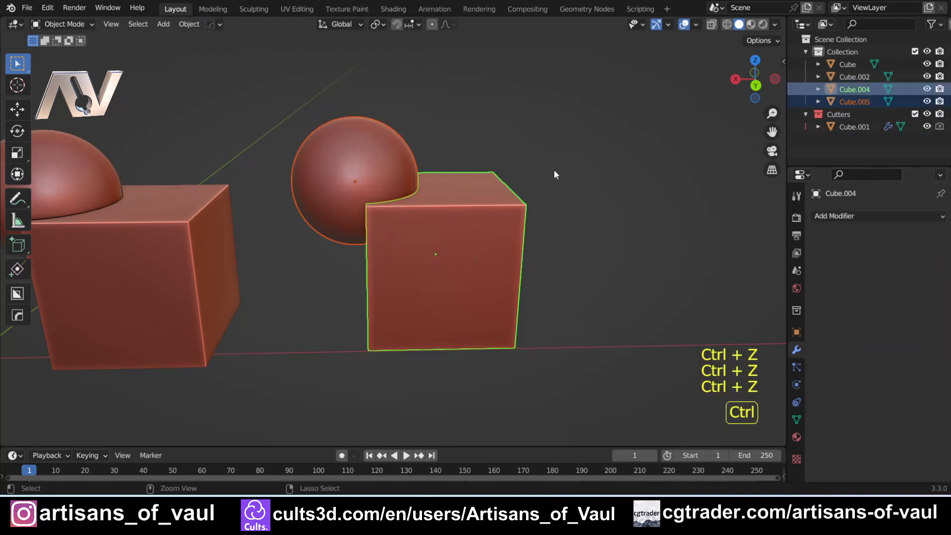
# Step: Duplicate the sphere and place the copy so it overlaps the opposite upper corner of the same cube
pyautogui.moveTo(578, 174); pyautogui.dragTo(529, 225, button='middle')
pyautogui.hotkey('shift', 'd')
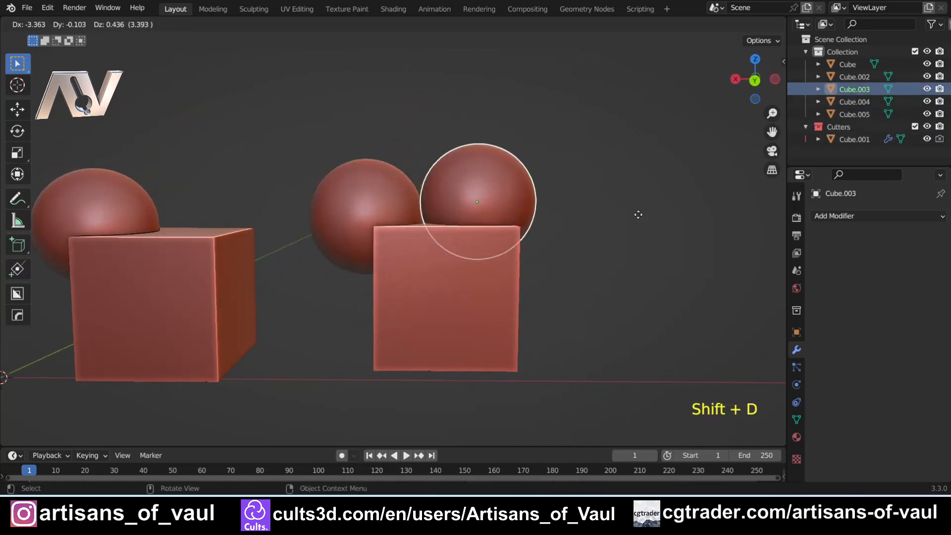
pyautogui.click(661, 219)
# Step: Subtract both spheres from the cube with a Difference Boolean
pyautogui.moveTo(370, 161)
pyautogui.mouseDown(button='middle')
pyautogui.moveTo(347, 148)
pyautogui.moveTo(369, 161)
pyautogui.mouseUp(button='middle')
pyautogui.keyDown('shift'); pyautogui.click(370, 163); pyautogui.keyUp('shift')
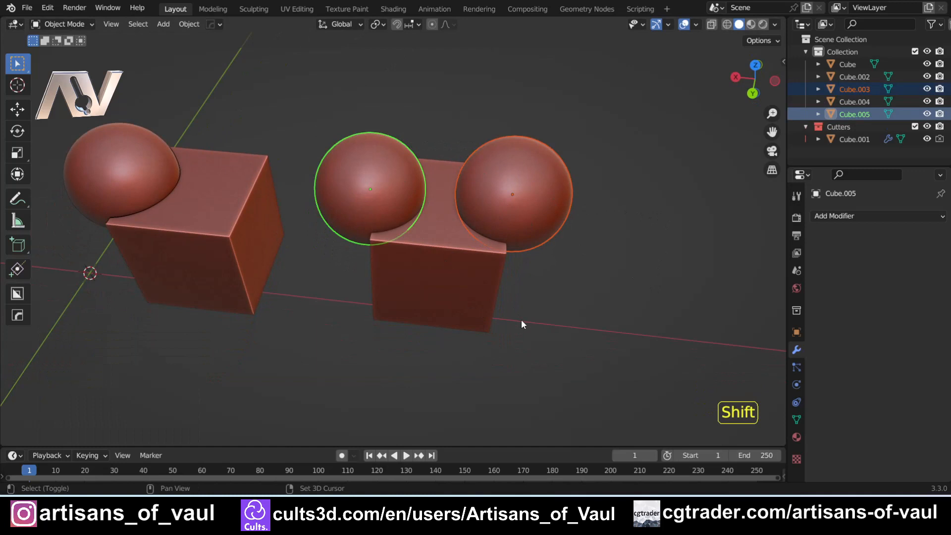
pyautogui.keyDown('shift'); pyautogui.click(434, 260); pyautogui.keyUp('shift')
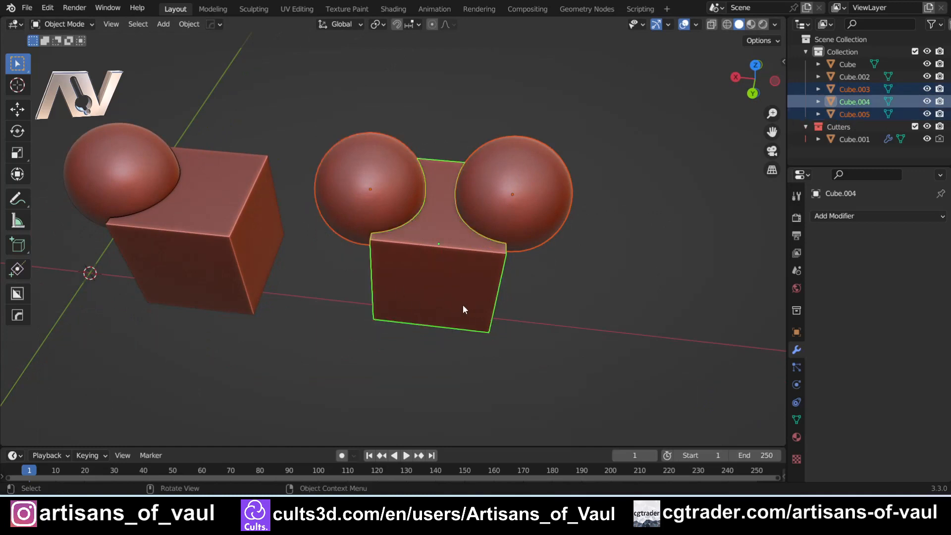
pyautogui.press('ctrl+KP_Subtract')
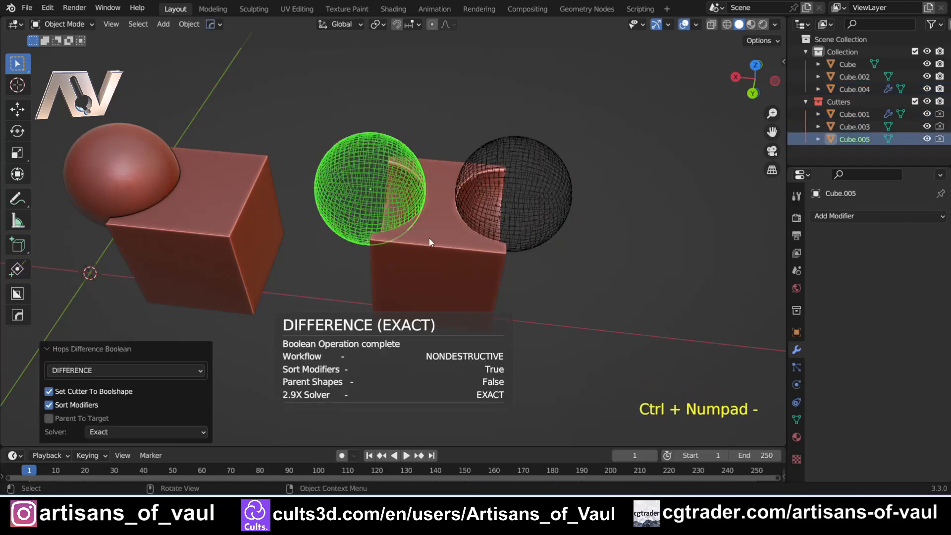
pyautogui.scroll(3, 379, 234)
pyautogui.moveTo(378, 234); pyautogui.dragTo(414, 199, button='middle')
# Step: Undo the Difference Boolean and restore both spheres as separate solid objects
pyautogui.hotkey('ctrl', 'z')
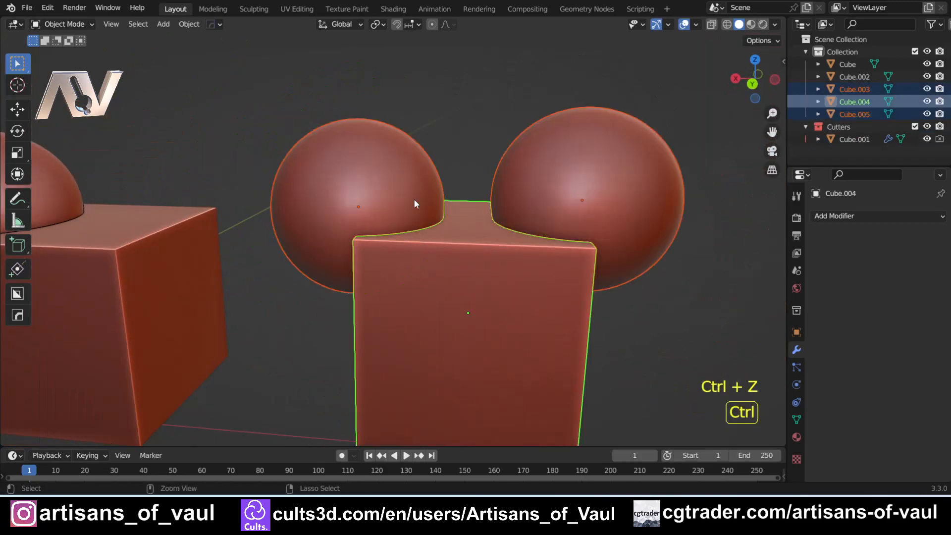
pyautogui.hotkey('ctrl', 'z')
pyautogui.scroll(-4, 409, 211)
# Step: Move the newest sphere about 6.23 m in X, -0.70 m in Y and 1.16 m in Z so it overlaps the other sphere
pyautogui.click(503, 254)
pyautogui.scroll(3, 541, 301)
pyautogui.keyDown('shift'); pyautogui.moveTo(541, 302); pyautogui.dragTo(494, 286, button='middle'); pyautogui.keyUp('shift')
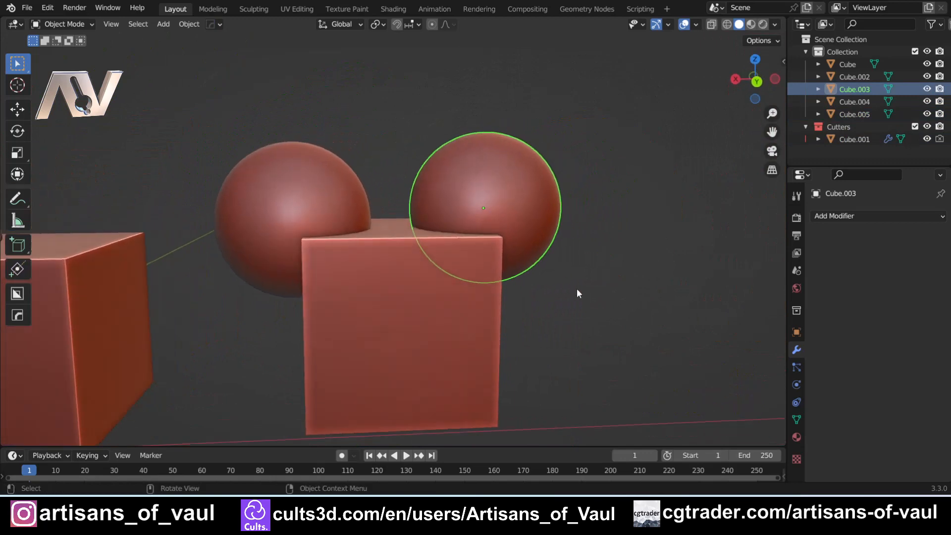
pyautogui.press('g')
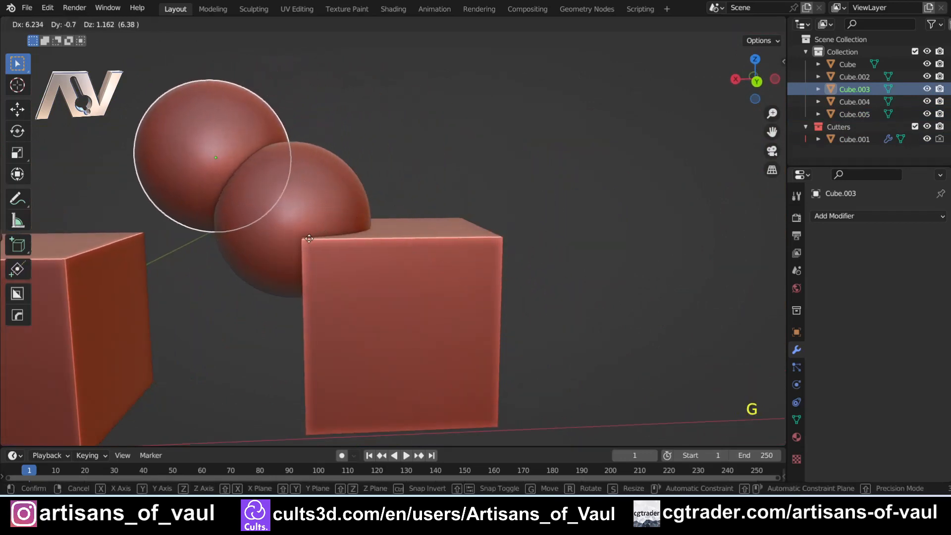
pyautogui.click(309, 240)
pyautogui.keyDown('shift'); pyautogui.moveTo(234, 280); pyautogui.dragTo(270, 315, button='middle'); pyautogui.keyUp('shift')
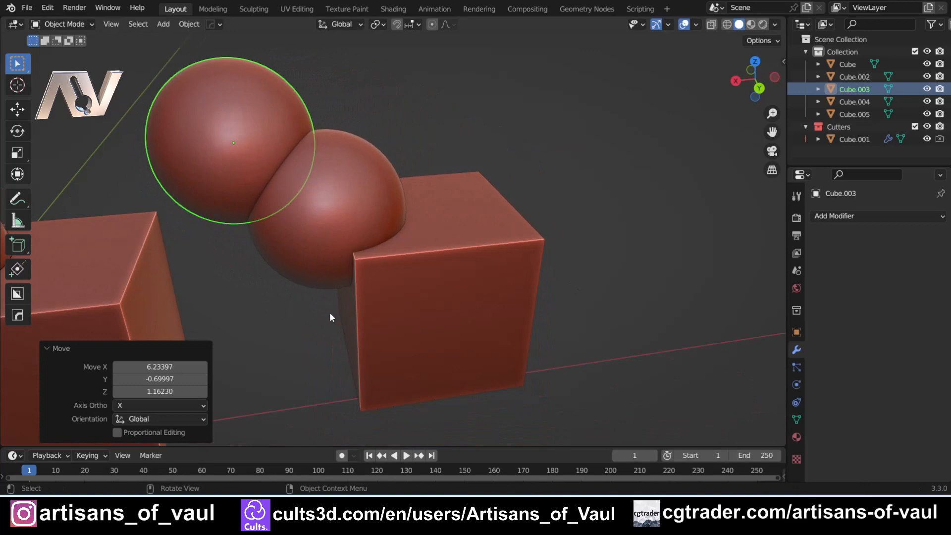
# Step: Select both spheres, add the cube as the active object, and merge them with a Union Boolean using the exact solver
pyautogui.click(278, 279)
pyautogui.click(225, 123)
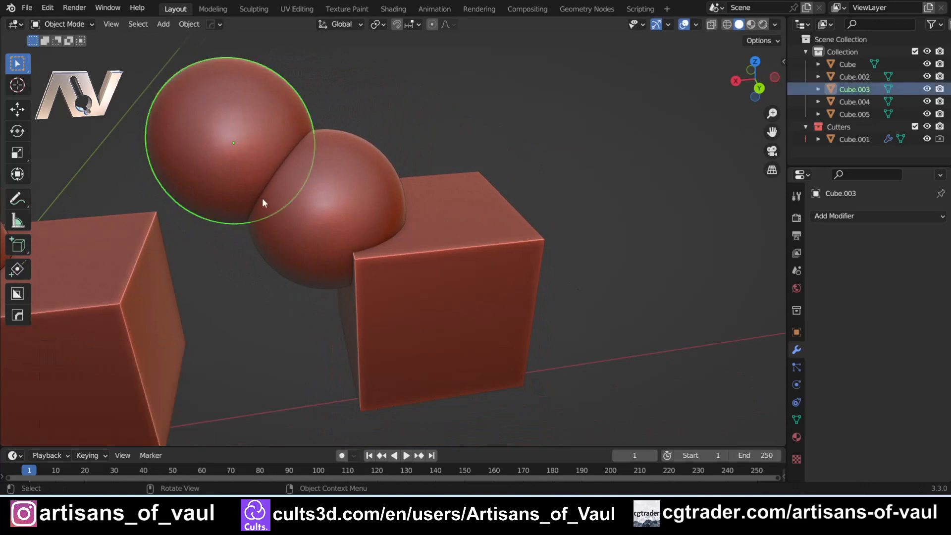
pyautogui.keyDown('shift'); pyautogui.click(347, 174); pyautogui.keyUp('shift')
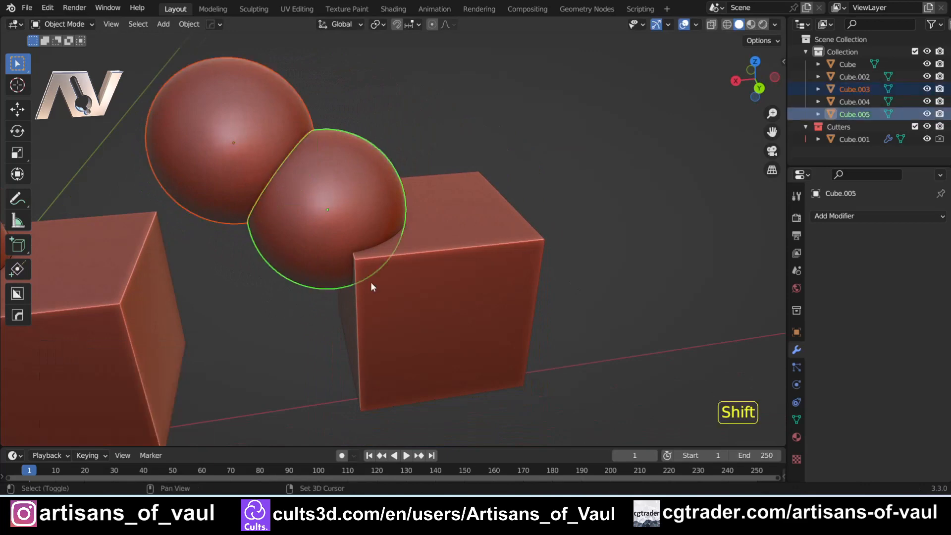
pyautogui.keyDown('shift'); pyautogui.click(498, 237); pyautogui.keyUp('shift')
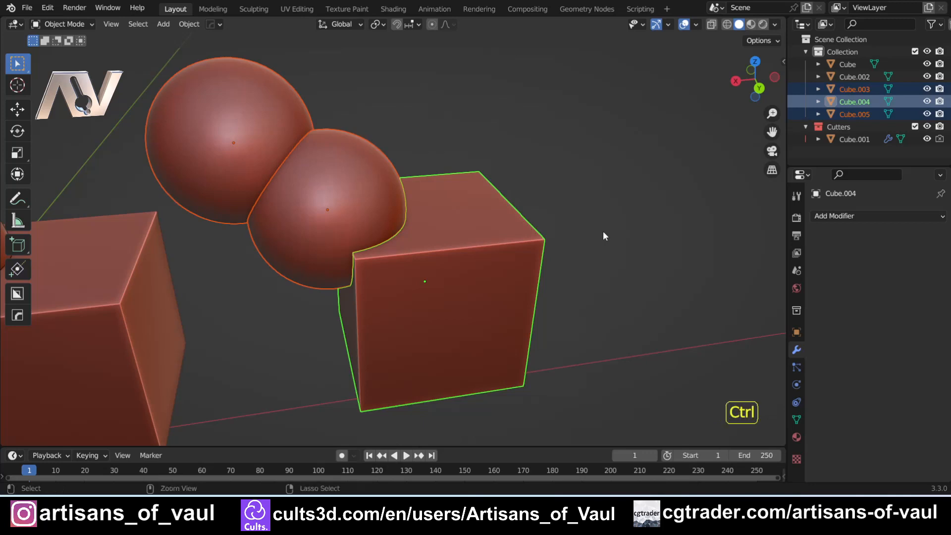
pyautogui.press('ctrl+KP_Add')
pyautogui.click(396, 136)
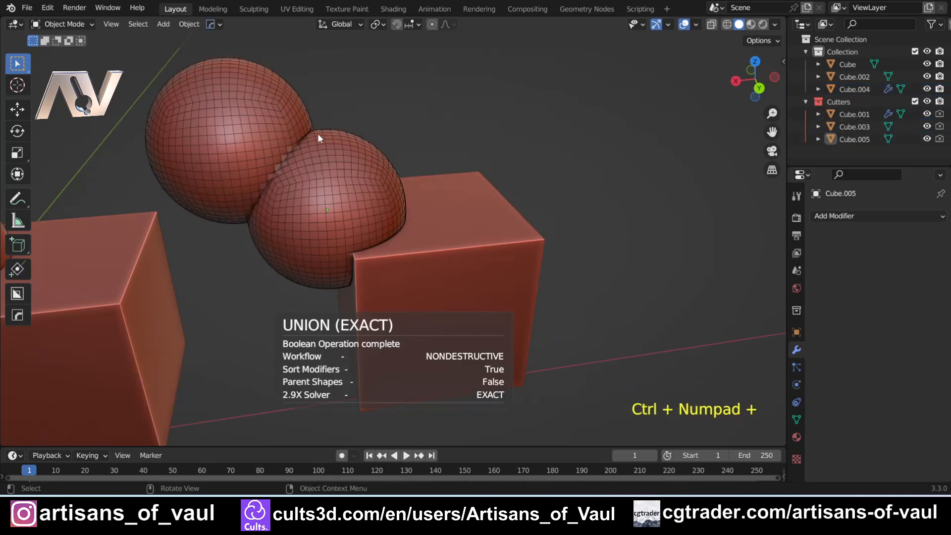
# Step: Hide the two sphere cutter objects so that only the merged cube result is displayed
pyautogui.moveTo(317, 133); pyautogui.dragTo(369, 177, button='middle')
pyautogui.click(340, 197)
pyautogui.hotkey('ctrl', 'z')
pyautogui.press('h')
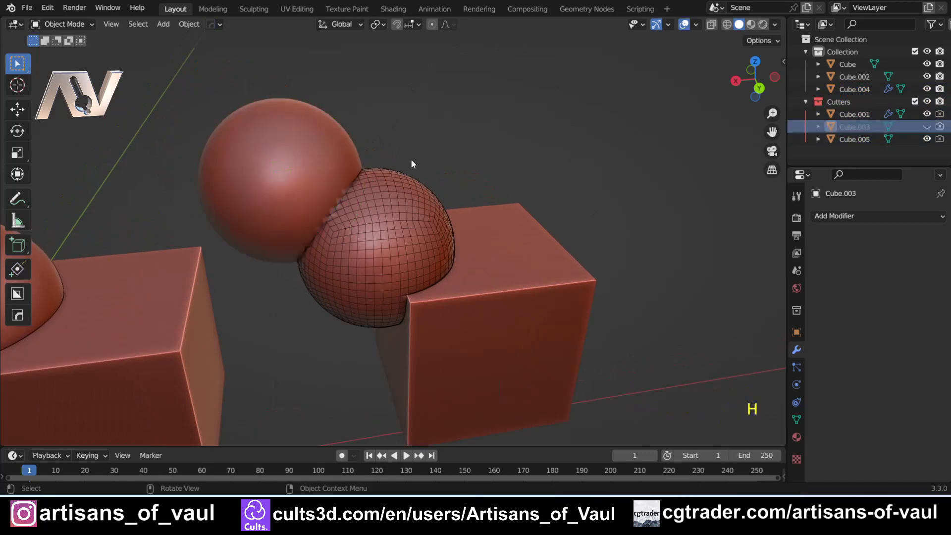
pyautogui.click(390, 186)
pyautogui.press('h')
# Step: Select the merged object and examine the seam between the two joined spheres up close
pyautogui.scroll(4, 397, 176)
pyautogui.keyDown('shift'); pyautogui.moveTo(297, 189); pyautogui.dragTo(432, 192, button='middle'); pyautogui.keyUp('shift')
pyautogui.scroll(4, 427, 248)
pyautogui.scroll(-5, 446, 246)
pyautogui.click(459, 244)
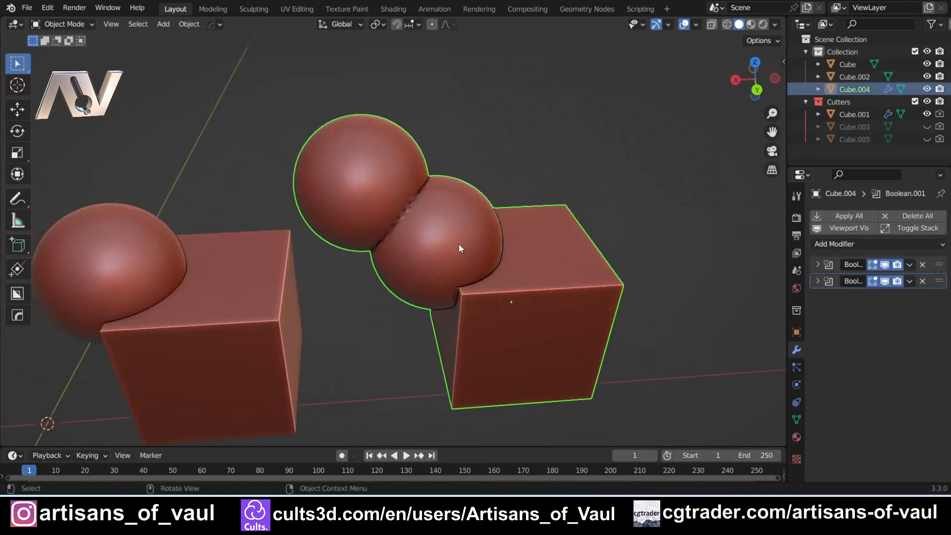
pyautogui.scroll(6, 395, 256)
pyautogui.moveTo(431, 268); pyautogui.dragTo(391, 250, button='middle')
pyautogui.scroll(-6, 421, 243)
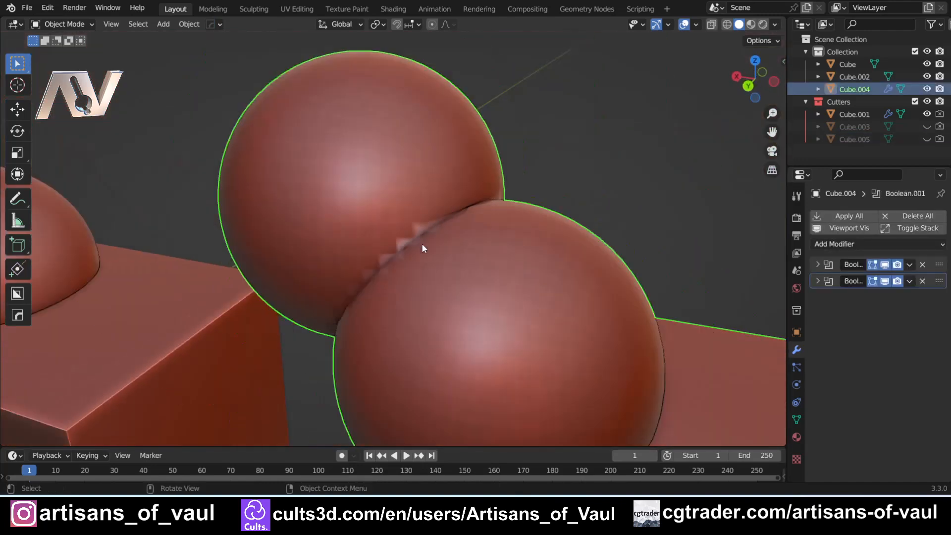
pyautogui.keyDown('shift'); pyautogui.moveTo(441, 230); pyautogui.dragTo(392, 177, button='middle'); pyautogui.keyUp('shift')
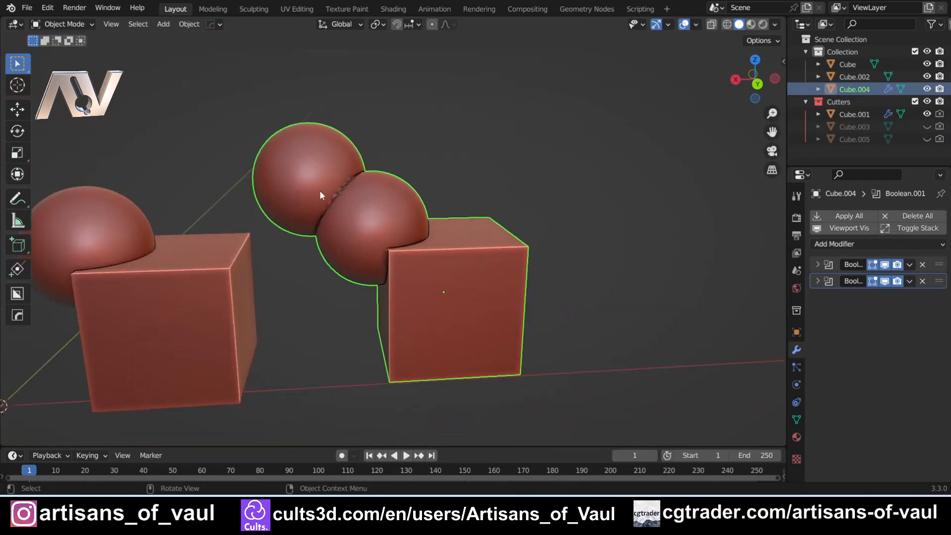
# Step: Undo the cutter hiding and the Union Boolean on the two spheres and the cube
pyautogui.hotkey('ctrl', 'z')
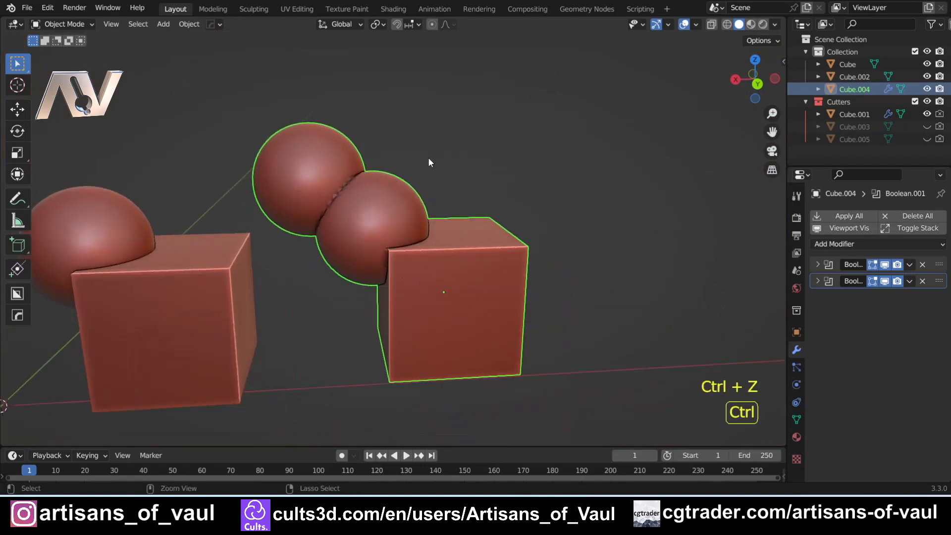
pyautogui.hotkey('ctrl', 'z')
pyautogui.hotkey('ctrl', 'z')
pyautogui.hotkey('ctrl', 'z')
pyautogui.hotkey('ctrl', 'z')
pyautogui.hotkey('ctrl', 'z')
pyautogui.hotkey('ctrl', 'z')
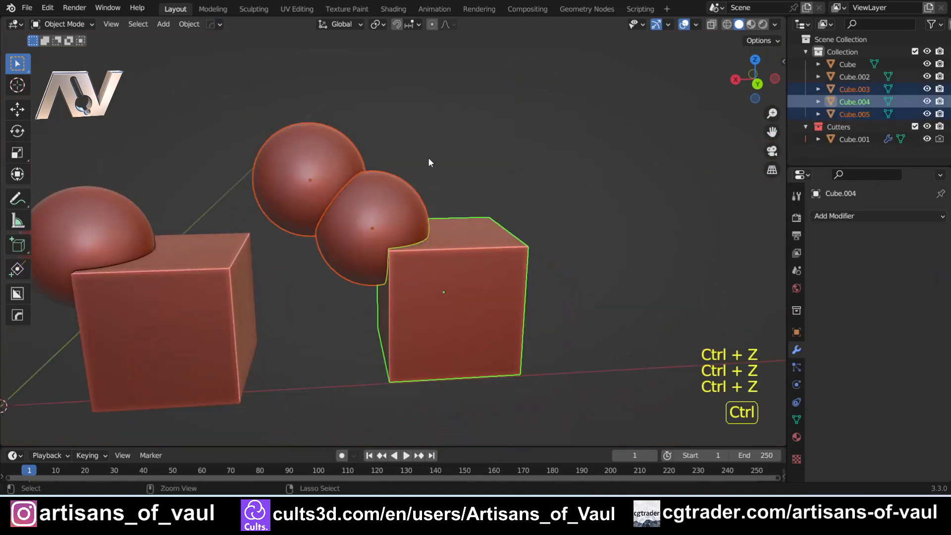
# Step: Select the outer sphere, the cube and the middle sphere in that order, leaving the middle sphere active, and clear the selection
pyautogui.scroll(4, 427, 153)
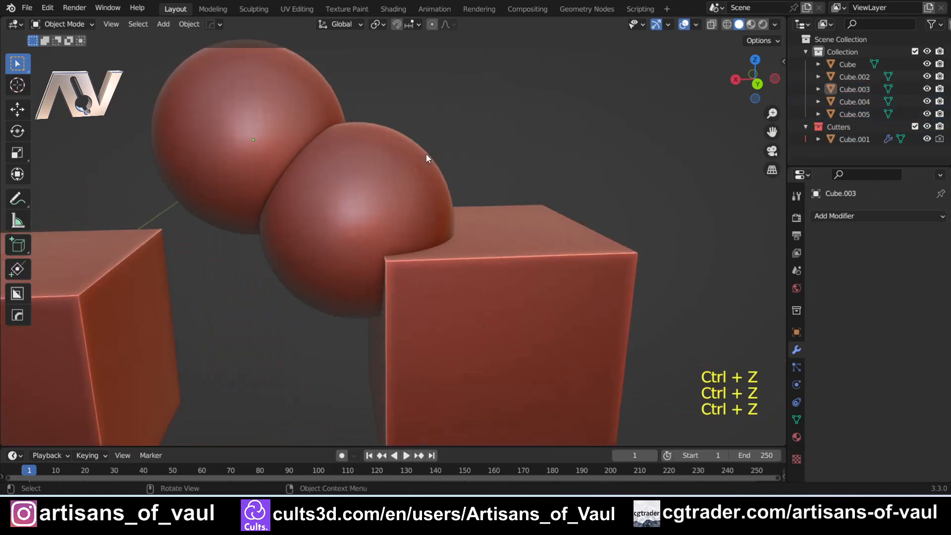
pyautogui.scroll(-3, 372, 185)
pyautogui.keyDown('shift'); pyautogui.moveTo(370, 181); pyautogui.dragTo(387, 229, button='middle'); pyautogui.keyUp('shift')
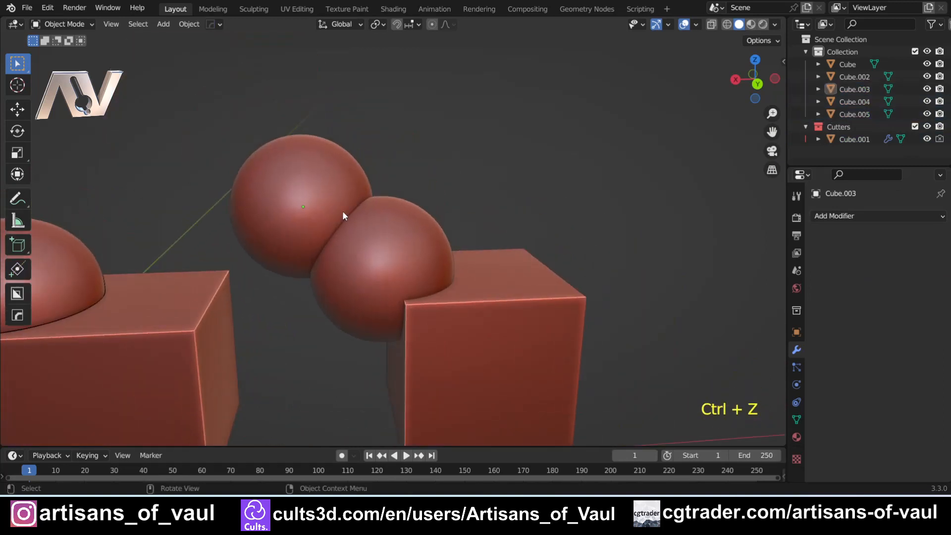
pyautogui.click(290, 179)
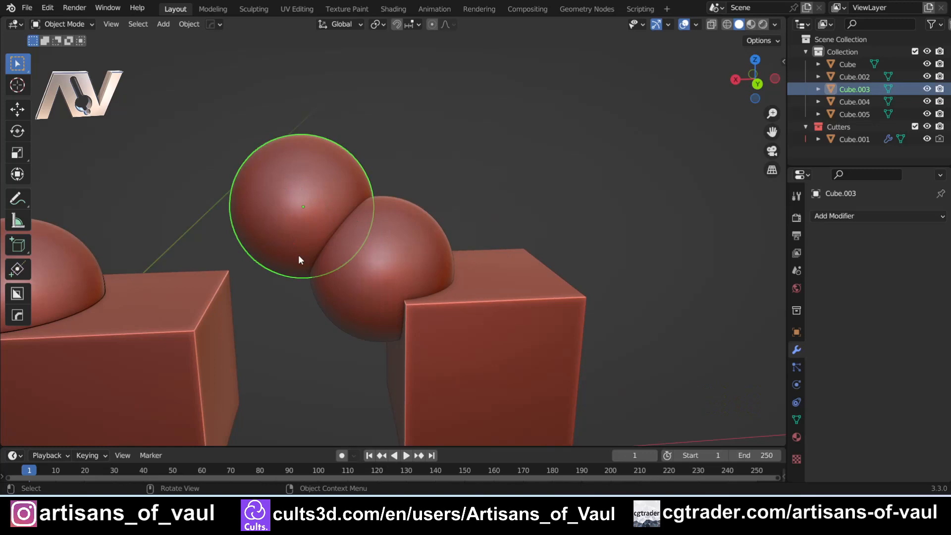
pyautogui.keyDown('shift'); pyautogui.click(528, 320); pyautogui.keyUp('shift')
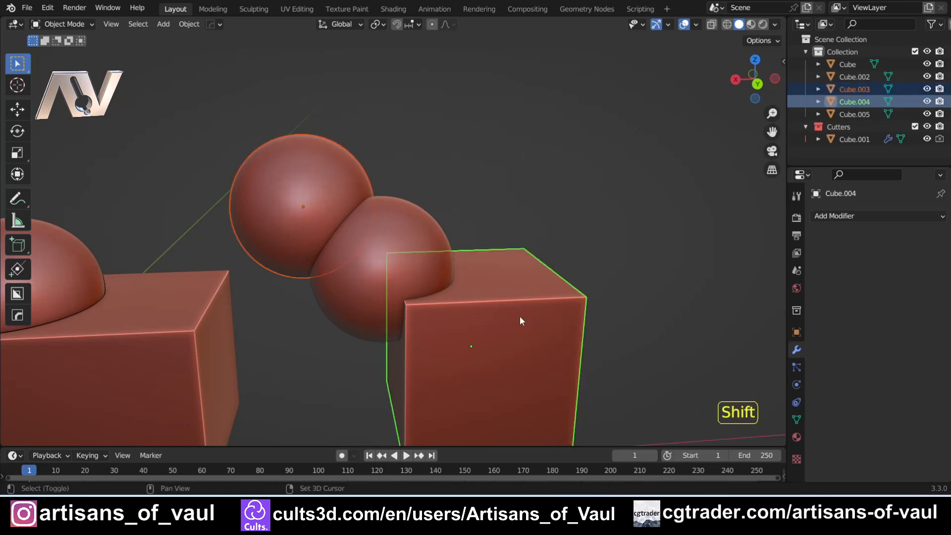
pyautogui.keyDown('shift'); pyautogui.click(391, 224); pyautogui.keyUp('shift')
pyautogui.moveTo(391, 222); pyautogui.dragTo(435, 244, button='middle')
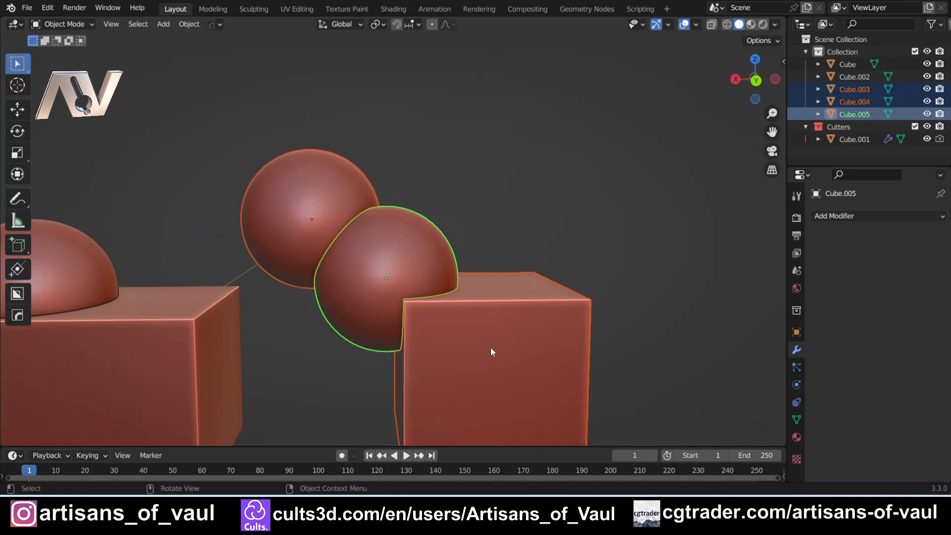
pyautogui.moveTo(434, 262); pyautogui.dragTo(447, 277, button='middle')
pyautogui.keyDown('shift'); pyautogui.click(418, 263); pyautogui.keyUp('shift')
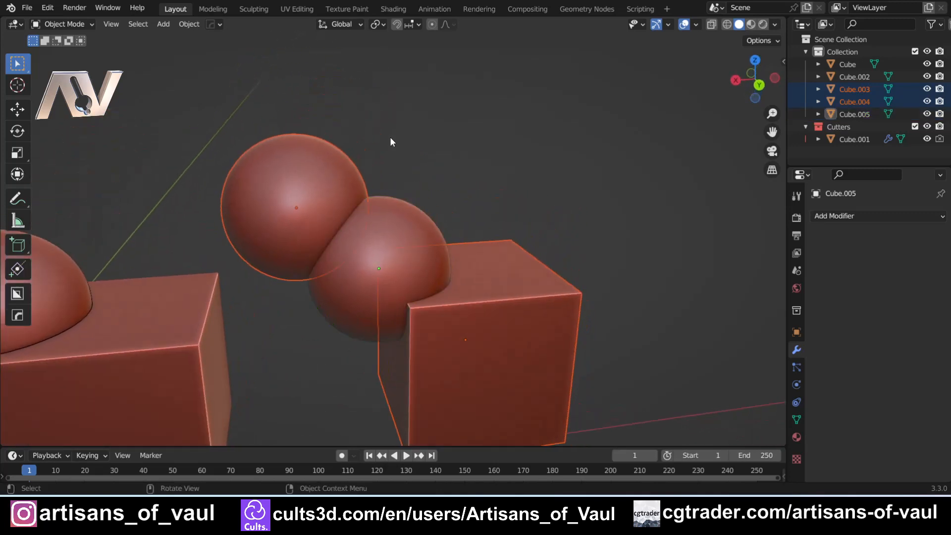
pyautogui.click(390, 137)
# Step: Select the outer sphere, the middle sphere and the cube in that order, with the cube as the active object
pyautogui.click(251, 168)
pyautogui.keyDown('shift'); pyautogui.click(408, 259); pyautogui.keyUp('shift')
pyautogui.keyDown('shift'); pyautogui.click(512, 319); pyautogui.keyUp('shift')
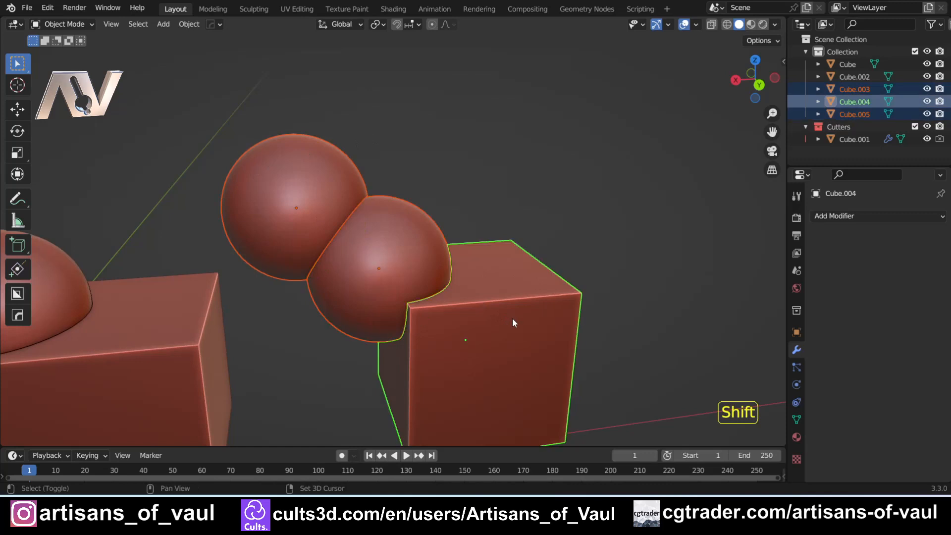
pyautogui.moveTo(512, 318); pyautogui.dragTo(464, 203, button='middle')
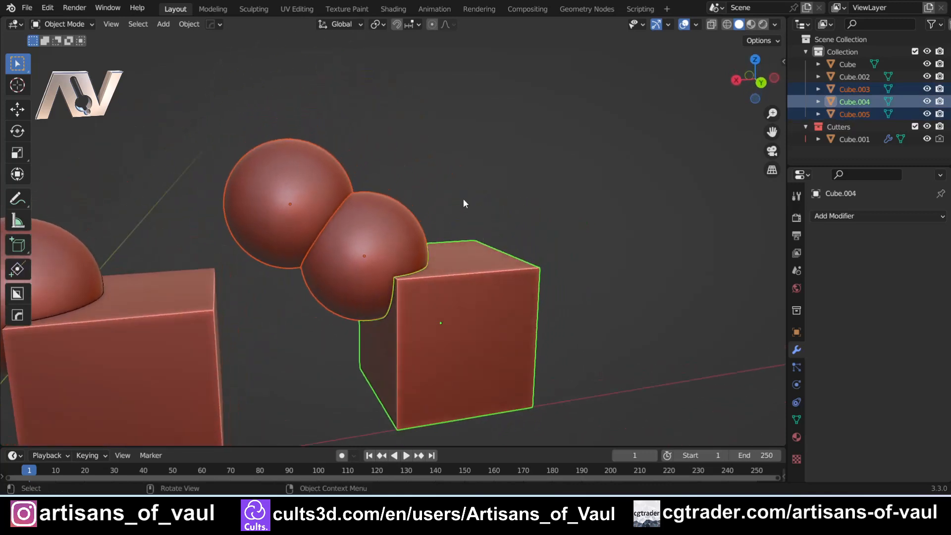
# Step: Select the outer sphere, the cube and the middle sphere in that order, and apply a Union Boolean with the middle sphere as target
pyautogui.click(438, 166)
pyautogui.moveTo(485, 291); pyautogui.dragTo(472, 287, button='middle')
pyautogui.moveTo(304, 195); pyautogui.dragTo(313, 201)
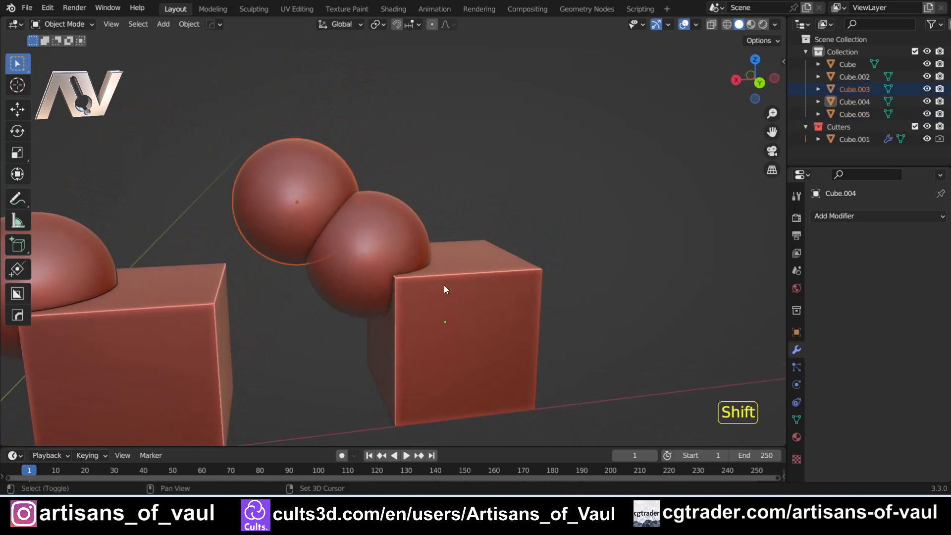
pyautogui.keyDown('shift'); pyautogui.click(444, 289); pyautogui.keyUp('shift')
pyautogui.keyDown('shift'); pyautogui.click(394, 229); pyautogui.keyUp('shift')
pyautogui.press('ctrl+KP_Add')
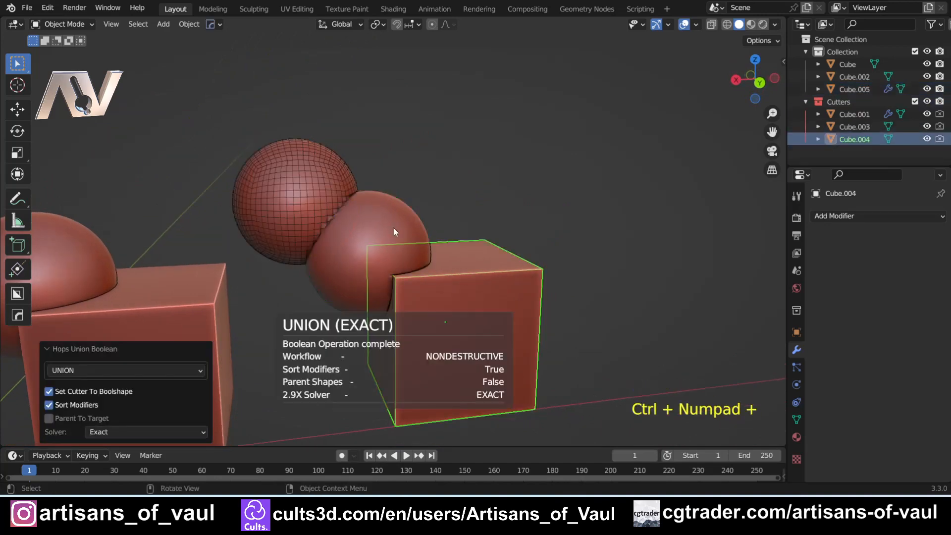
pyautogui.scroll(3, 393, 228)
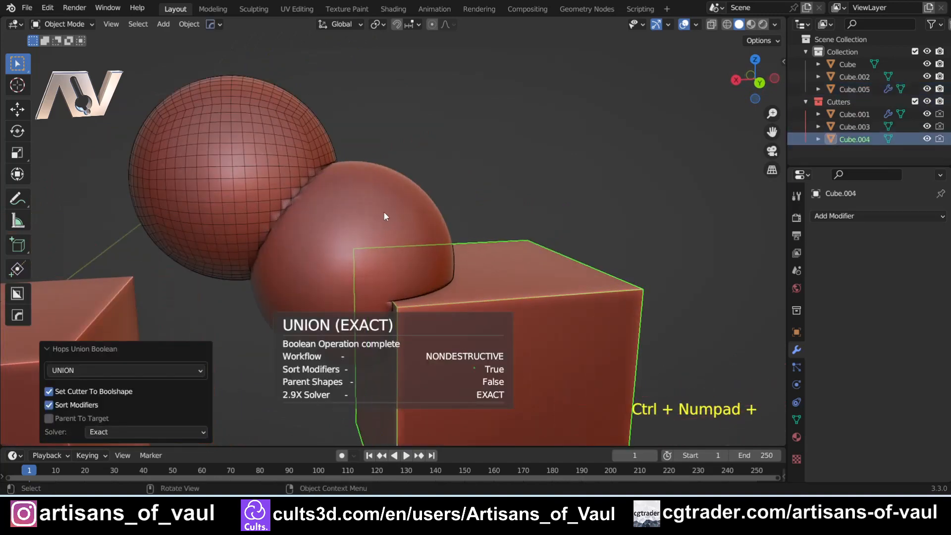
# Step: Undo the three-object Union Boolean, select the cube and clear the selection
pyautogui.hotkey('ctrl', 'z')
pyautogui.hotkey('ctrl', 'z')
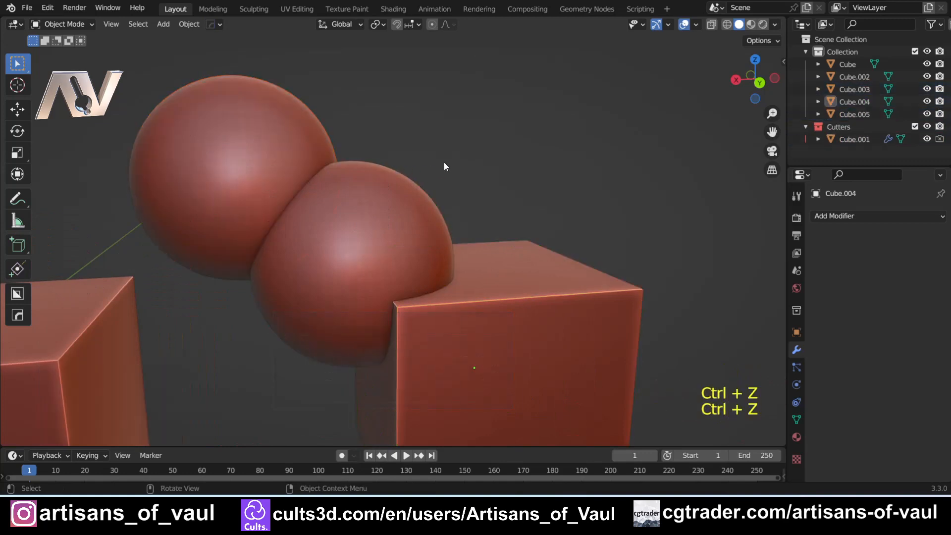
pyautogui.scroll(-4, 444, 165)
pyautogui.click(458, 288)
pyautogui.scroll(3, 400, 256)
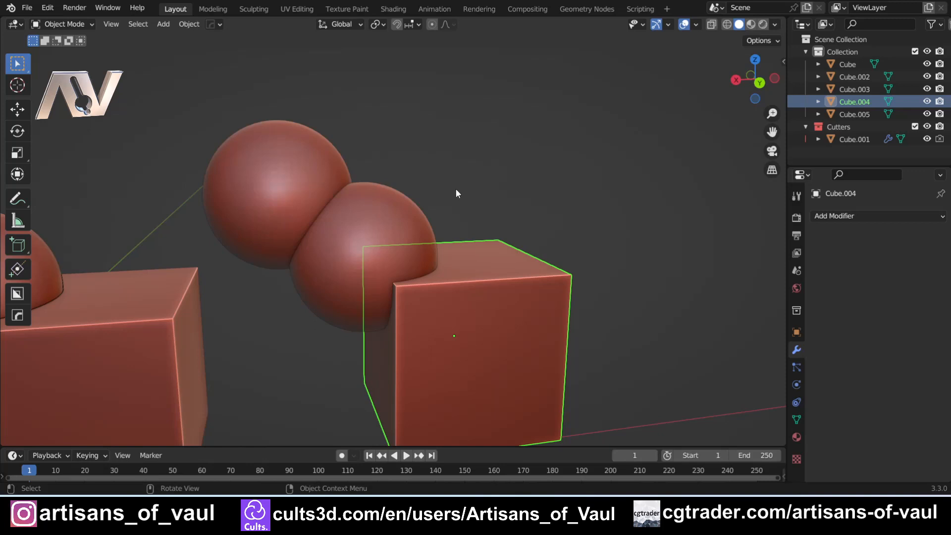
pyautogui.click(446, 144)
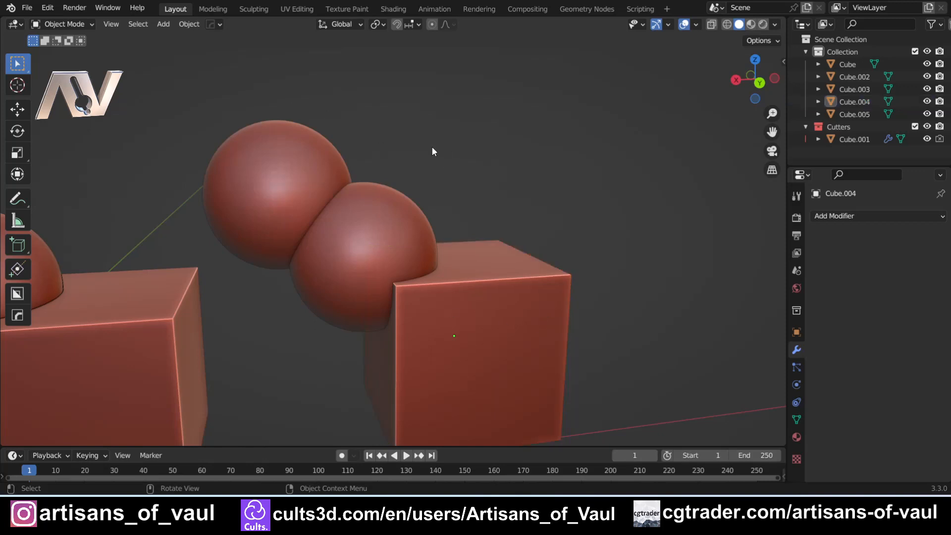
# Step: Apply a Union Boolean of the outer sphere onto the middle sphere, and hide the outer sphere cutter
pyautogui.click(250, 157)
pyautogui.keyDown('shift'); pyautogui.click(379, 230); pyautogui.keyUp('shift')
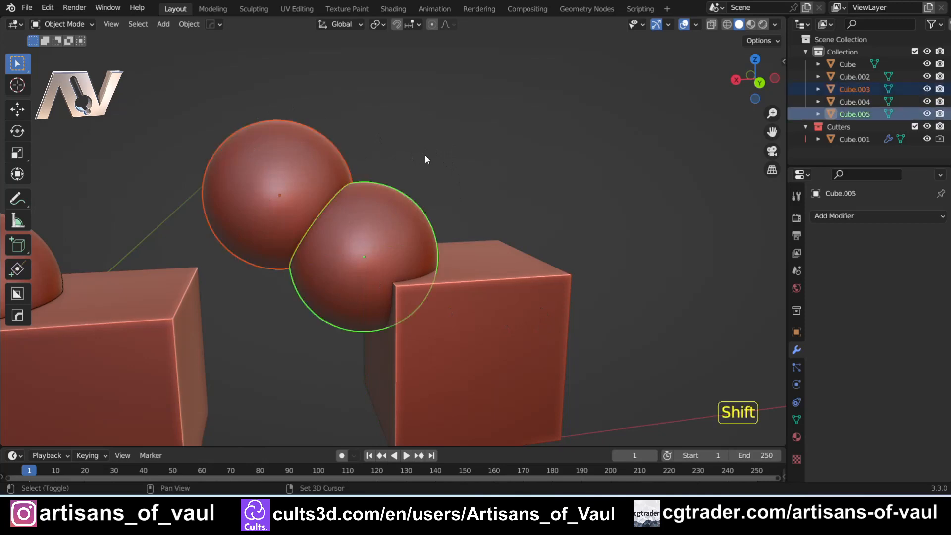
pyautogui.press('ctrl+KP_Add')
pyautogui.click(426, 150)
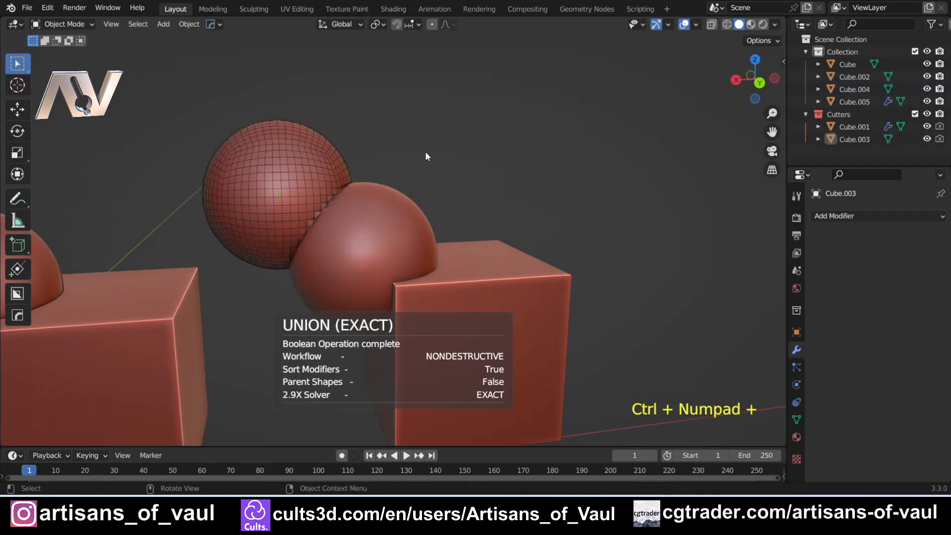
pyautogui.click(322, 167)
pyautogui.press('h')
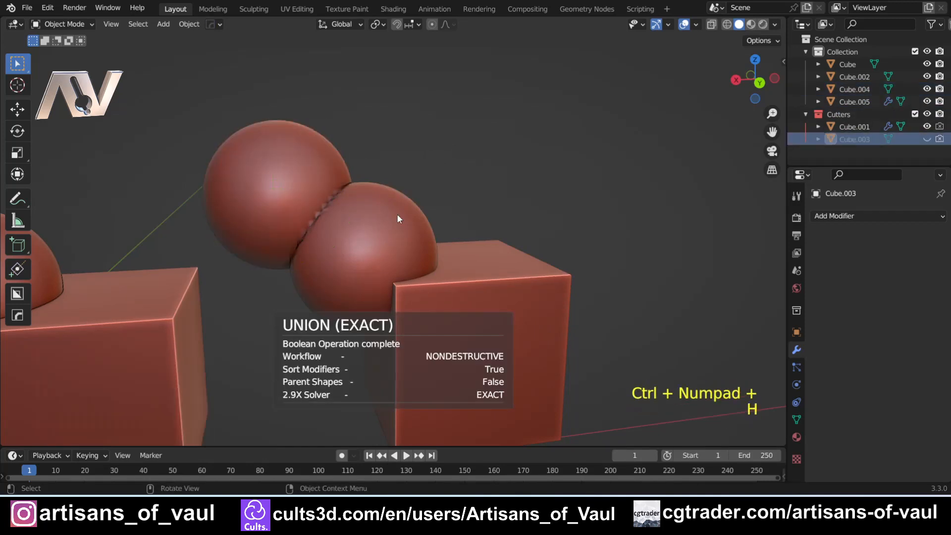
# Step: Apply a Union Boolean of the merged spheres onto the cube, and hide the merged spheres cutter
pyautogui.click(364, 235)
pyautogui.keyDown('shift'); pyautogui.click(535, 281); pyautogui.keyUp('shift')
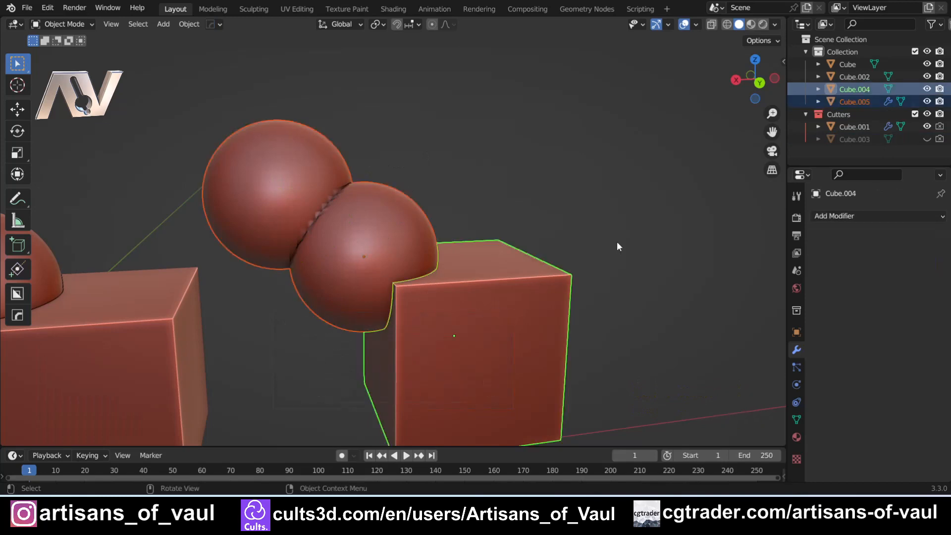
pyautogui.press('ctrl+KP_Add')
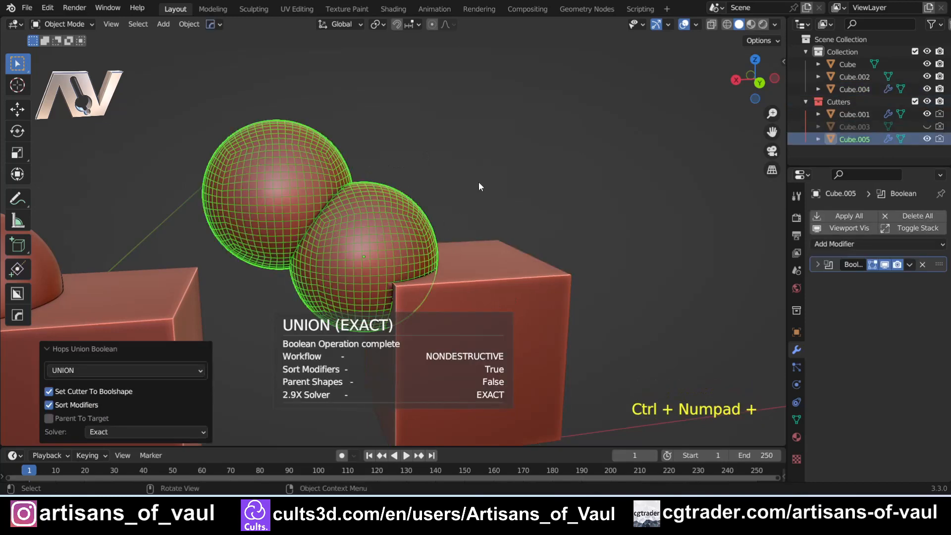
pyautogui.press('h')
pyautogui.scroll(-3, 480, 269)
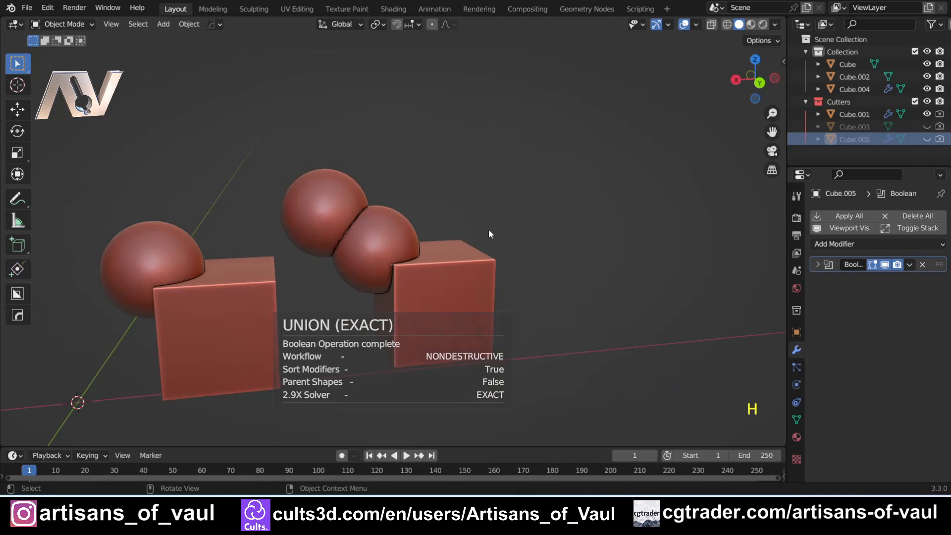
# Step: Undo both Union Booleans and the cutter hiding, back to two separate spheres and a cube
pyautogui.hotkey('ctrl', 'z')
pyautogui.hotkey('ctrl', 'z')
pyautogui.hotkey('ctrl', 'z')
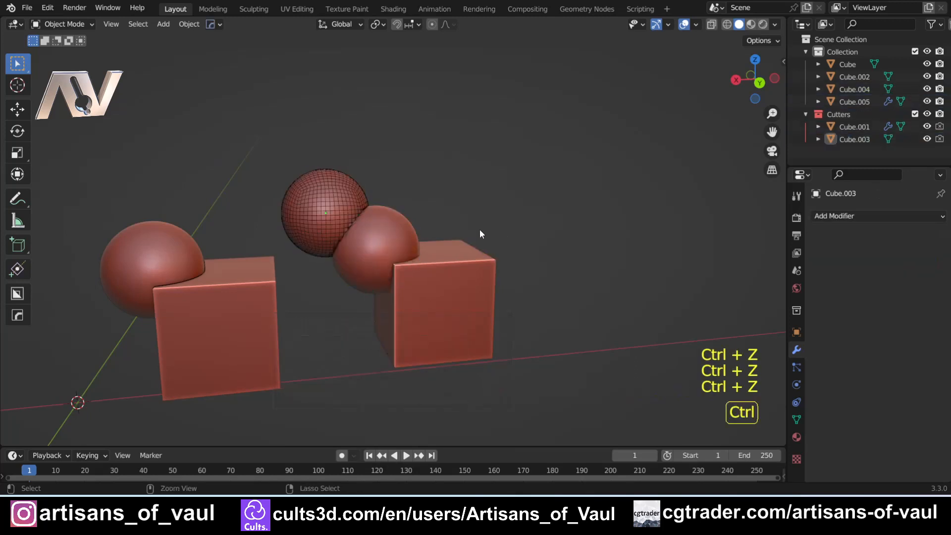
pyautogui.hotkey('ctrl', 'z')
pyautogui.hotkey('ctrl', 'z')
pyautogui.scroll(4, 460, 201)
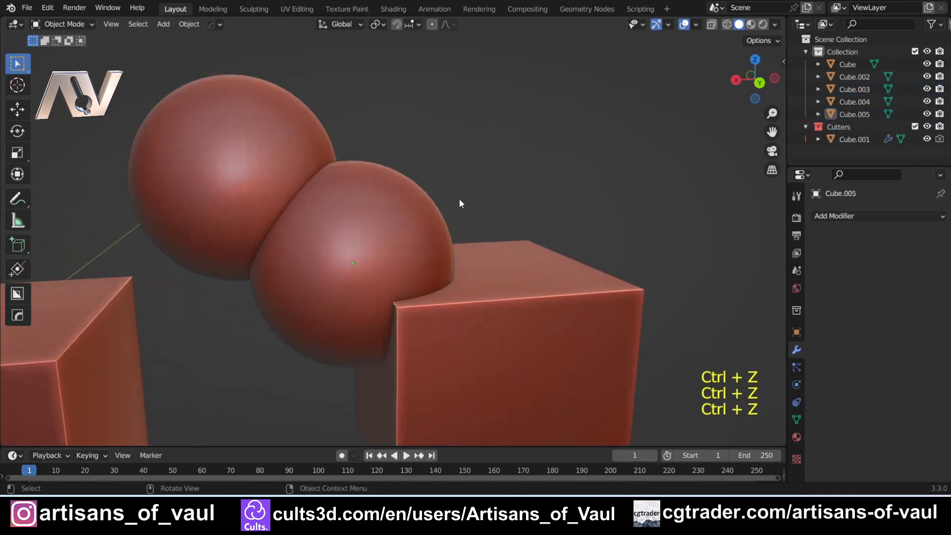
pyautogui.scroll(-3, 464, 198)
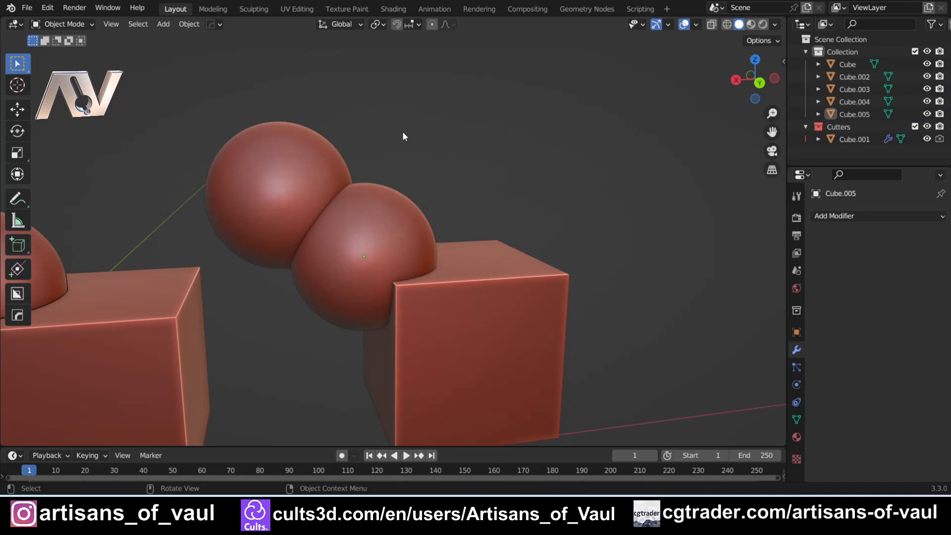
# Step: Open the HOps Helper and examine the NonDestructive and Destructive options for Boolean behavior
pyautogui.hotkey('ctrl', '`')
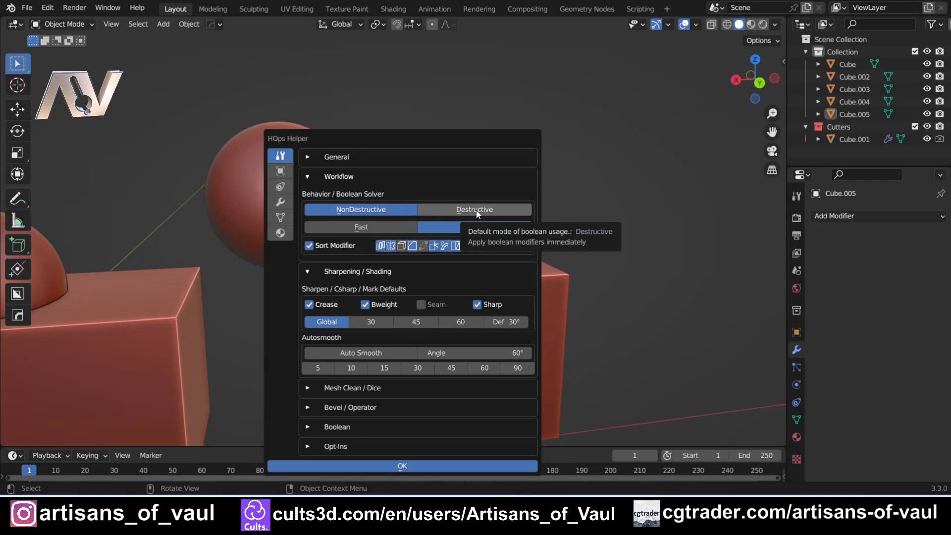
pyautogui.scroll(-3, 448, 139)
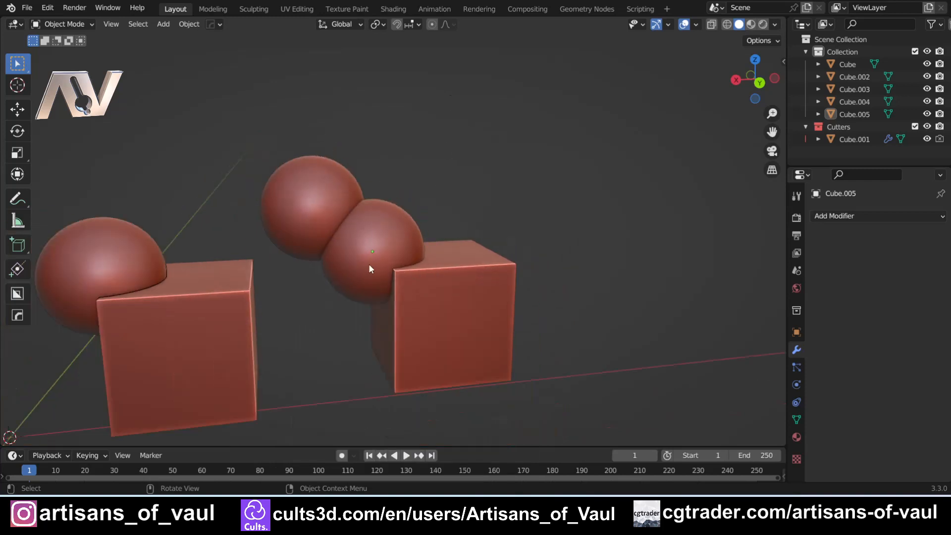
# Step: Select the outer sphere and the middle sphere, and apply a Union Boolean with the middle sphere as target
pyautogui.scroll(2, 426, 143)
pyautogui.keyDown('shift'); pyautogui.click(284, 114); pyautogui.keyUp('shift')
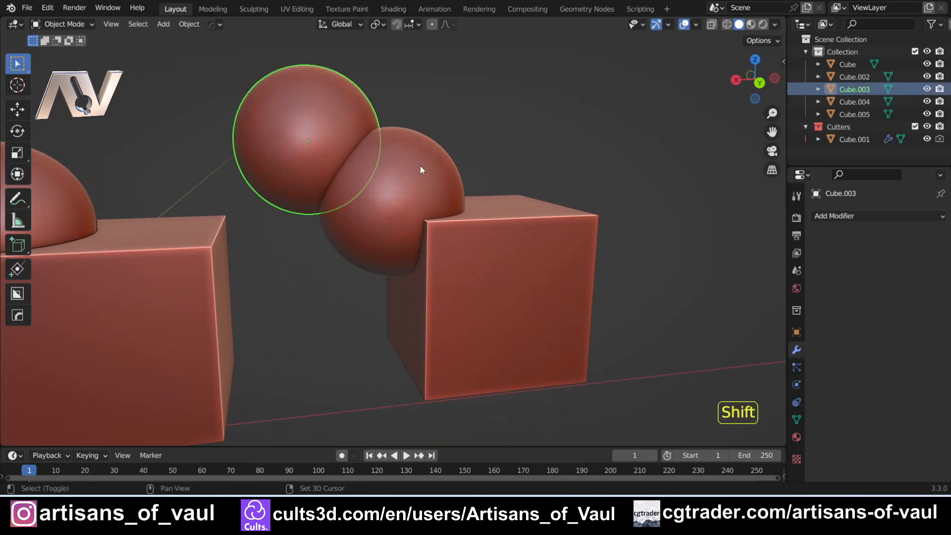
pyautogui.keyDown('shift'); pyautogui.click(420, 170); pyautogui.keyUp('shift')
pyautogui.moveTo(420, 170); pyautogui.dragTo(462, 195, button='middle')
pyautogui.press('ctrl+KP_Add')
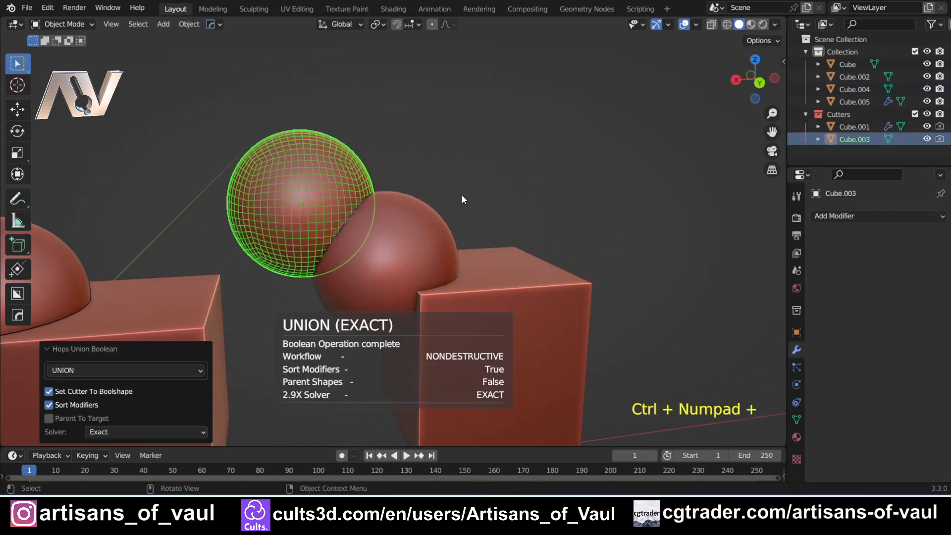
# Step: Expand the middle sphere's Boolean modifier and set its operation to Difference
pyautogui.click(418, 230)
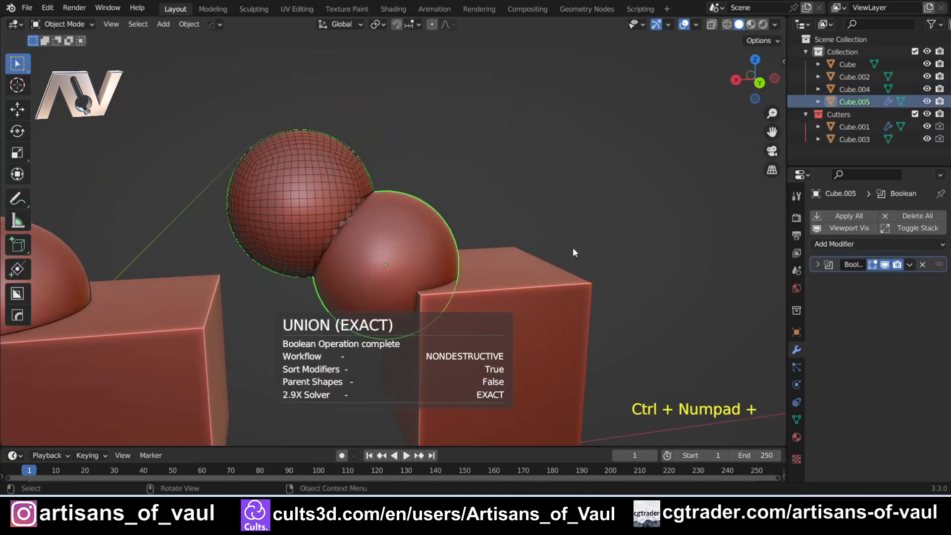
pyautogui.click(817, 265)
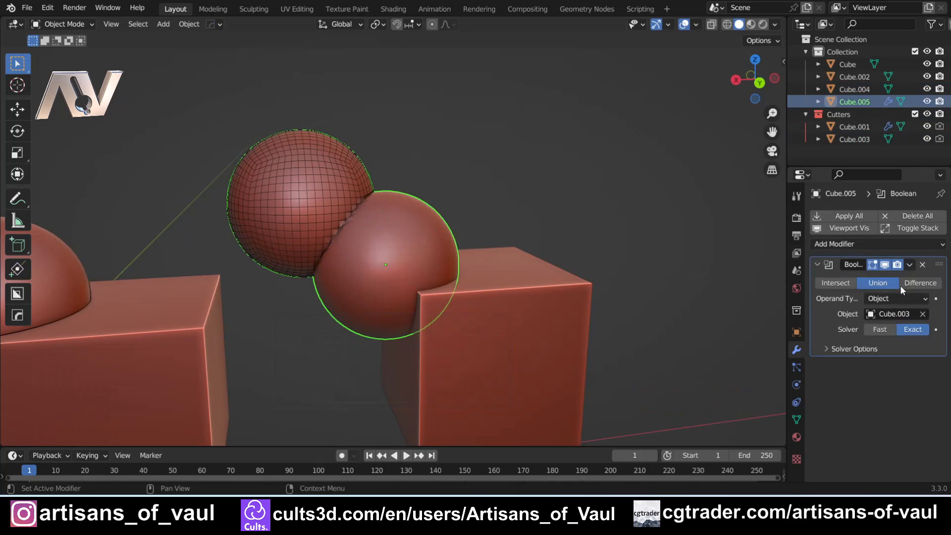
pyautogui.click(919, 283)
pyautogui.moveTo(669, 233); pyautogui.dragTo(425, 184, button='middle')
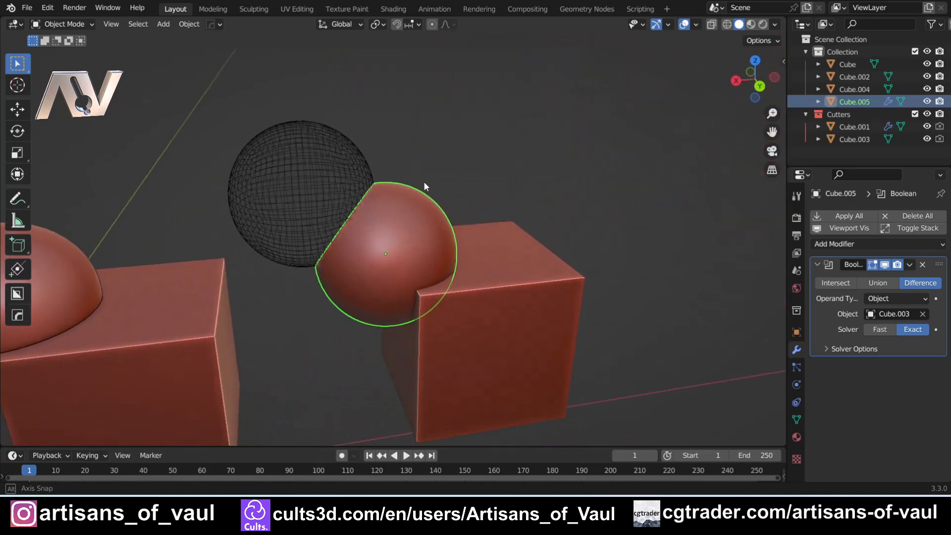
# Step: Try the Union and Intersect operations on the middle sphere's Boolean modifier, and return it to Difference
pyautogui.click(882, 286)
pyautogui.click(834, 283)
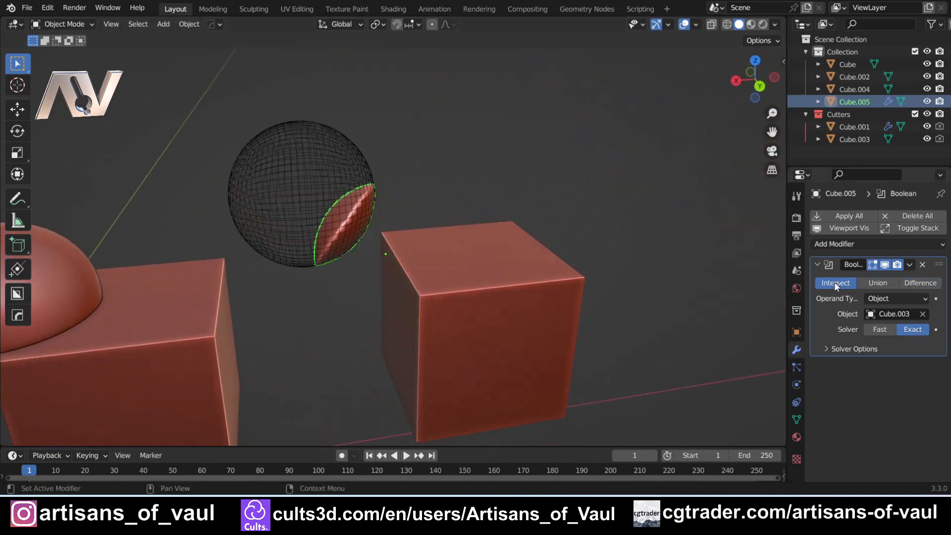
pyautogui.scroll(4, 269, 206)
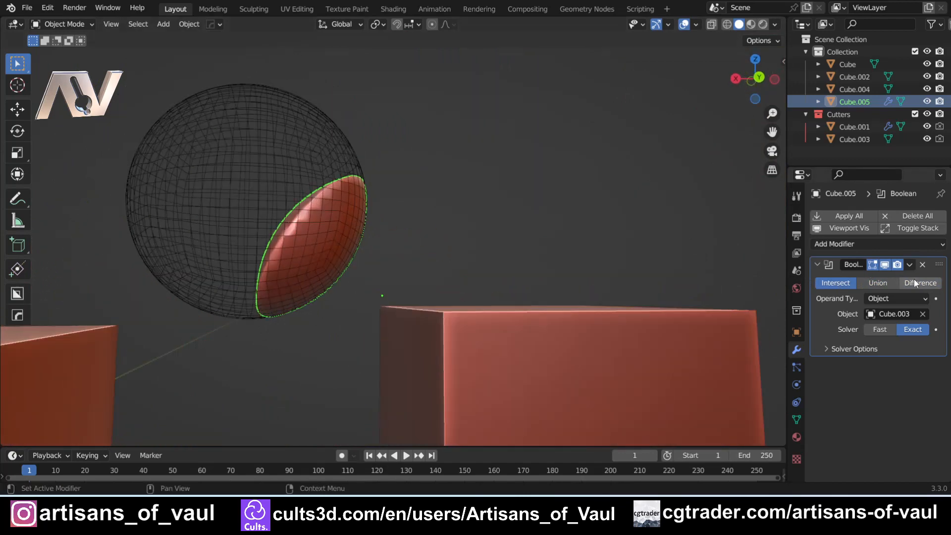
pyautogui.click(921, 282)
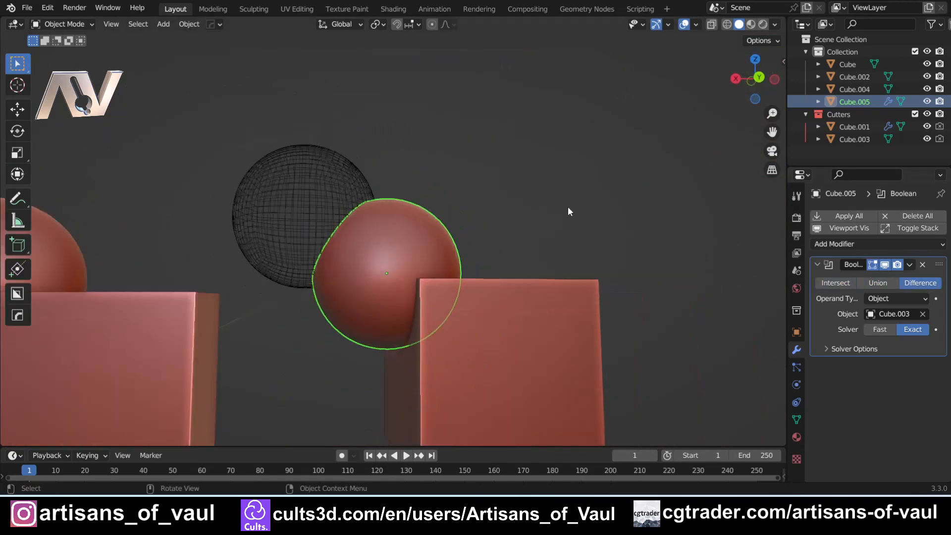
pyautogui.moveTo(444, 171); pyautogui.dragTo(299, 188, button='middle')
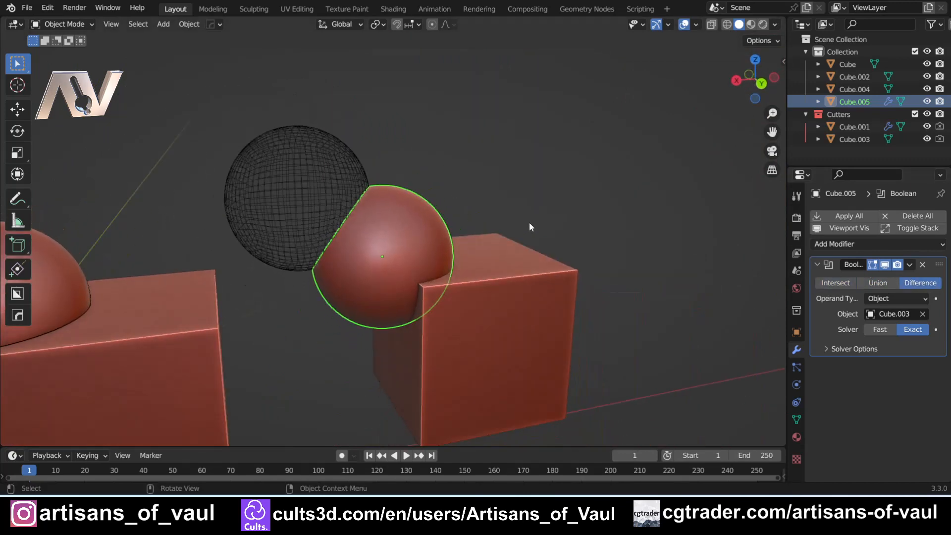
# Step: Select the outer cutter sphere, try moving it freely across the middle sphere to preview the Difference cut, and clear the selection
pyautogui.click(299, 188)
pyautogui.hotkey('ctrl', 'z')
pyautogui.click(317, 174)
pyautogui.moveTo(317, 175); pyautogui.dragTo(403, 162, button='middle')
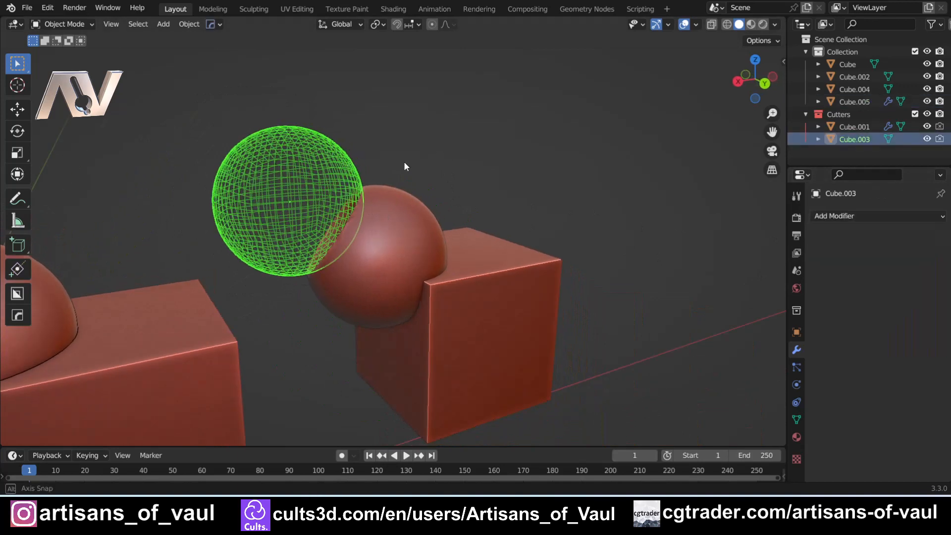
pyautogui.press('g')
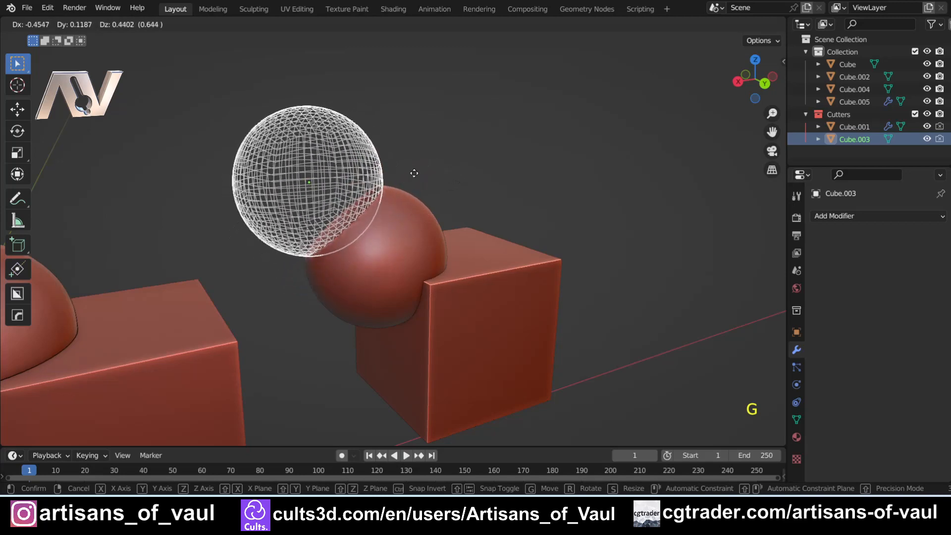
pyautogui.click(472, 177)
pyautogui.moveTo(471, 177); pyautogui.dragTo(429, 172, button='middle')
pyautogui.click(453, 171)
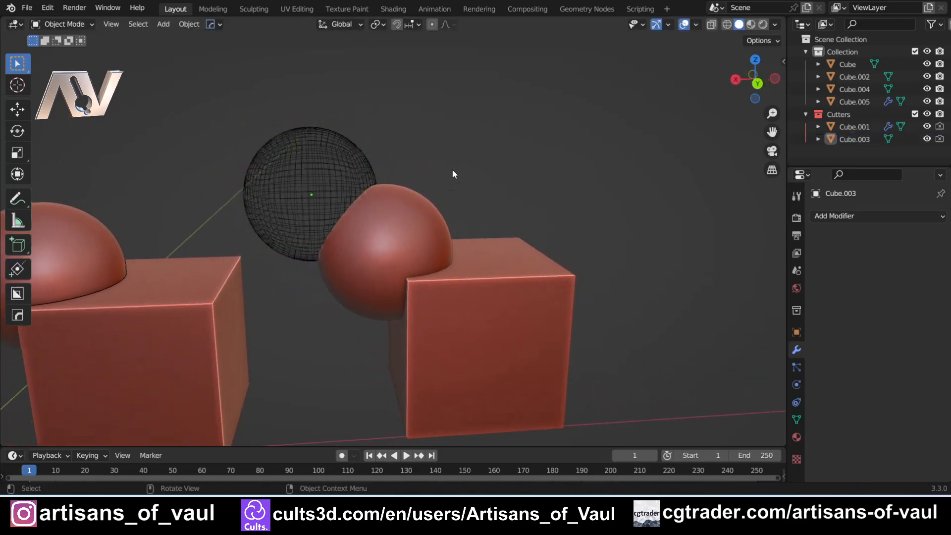
# Step: Undo the Boolean operation changes and the Union Boolean on the two spheres, leaving nothing selected
pyautogui.hotkey('ctrl', 'z')
pyautogui.hotkey('ctrl', 'z')
pyautogui.hotkey('ctrl', 'z')
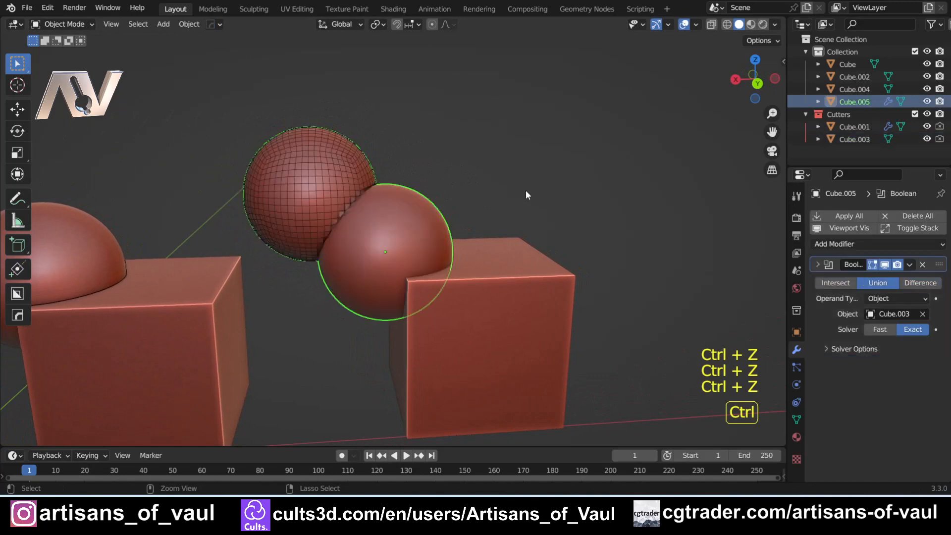
pyautogui.click(527, 191)
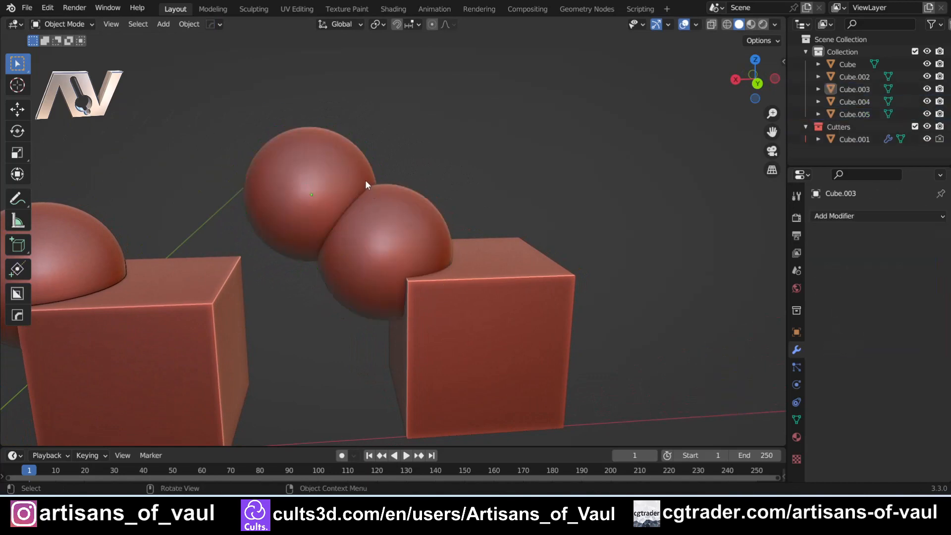
pyautogui.moveTo(403, 132); pyautogui.dragTo(392, 150, button='middle')
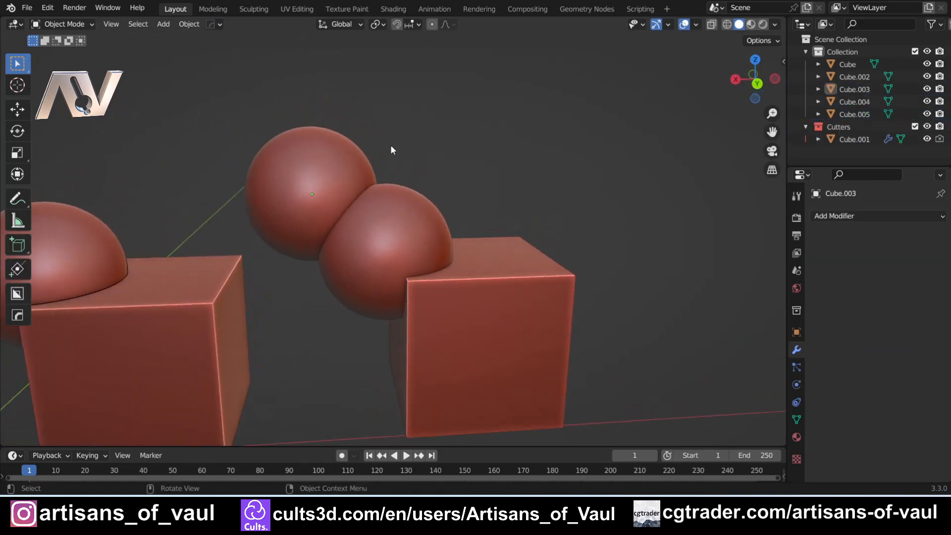
# Step: Union the outer sphere onto the middle sphere as the active object, hide the cutter, and select the merged spheres
pyautogui.moveTo(380, 201); pyautogui.dragTo(333, 162, button='middle')
pyautogui.click(321, 144)
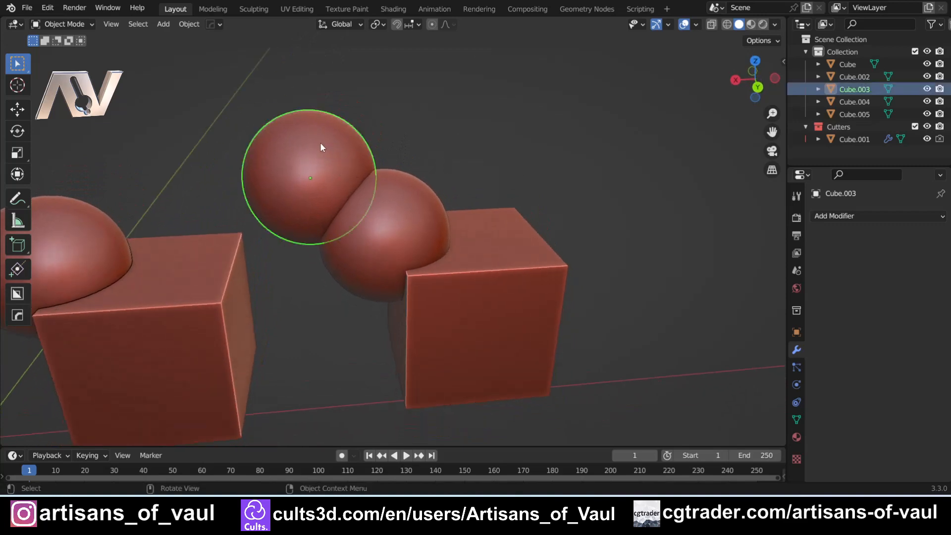
pyautogui.keyDown('shift'); pyautogui.click(420, 218); pyautogui.keyUp('shift')
pyautogui.press('ctrl+KP_Add')
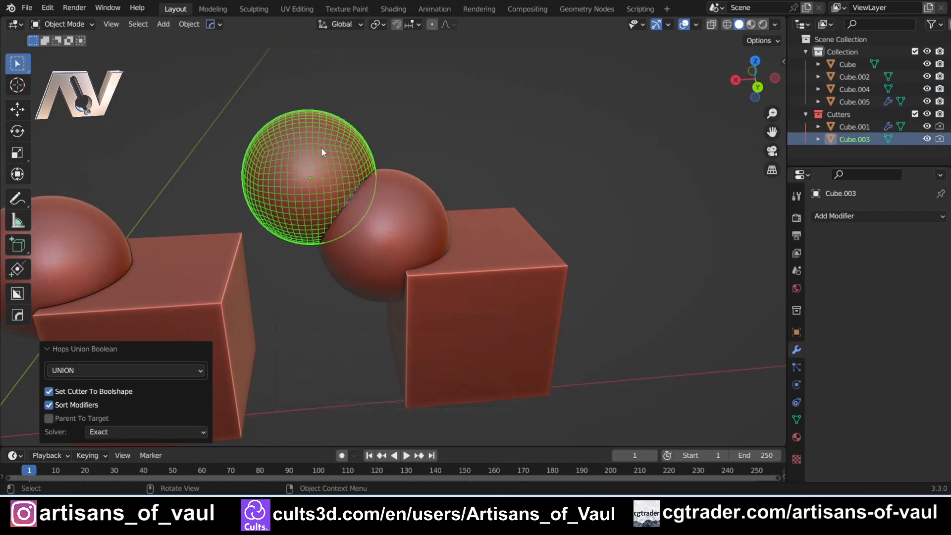
pyautogui.press('h')
pyautogui.click(323, 180)
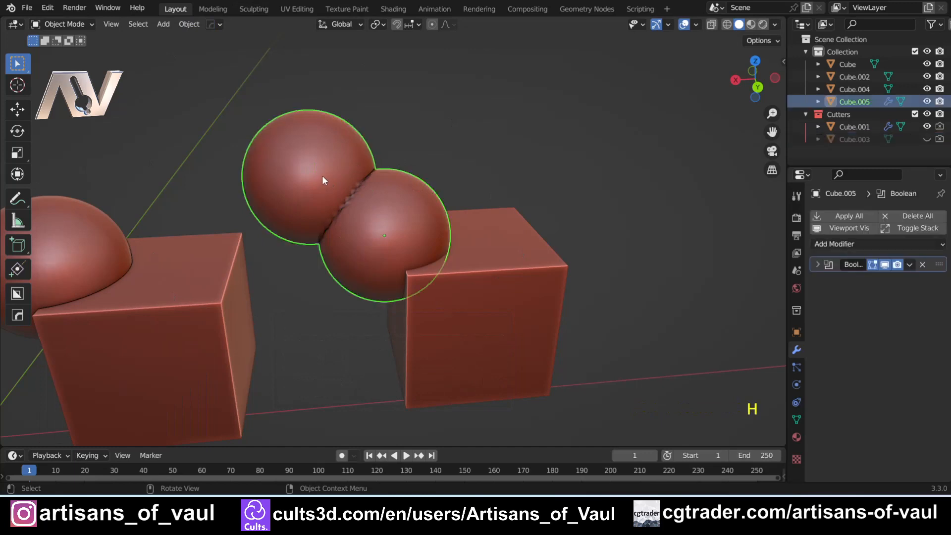
# Step: Try applying the merged spheres' Boolean modifier, and undo back to two separate spheres with nothing selected
pyautogui.click(911, 264)
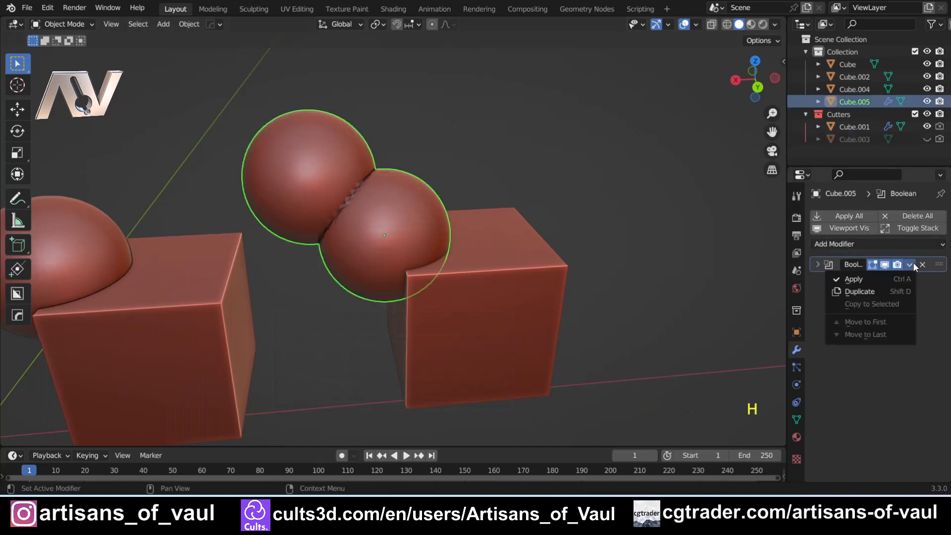
pyautogui.click(868, 281)
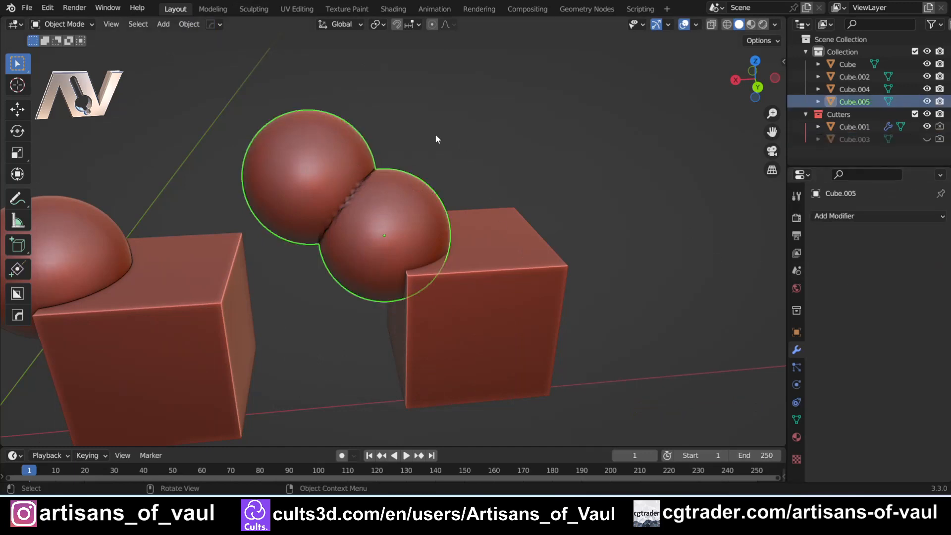
pyautogui.hotkey('ctrl', 'z')
pyautogui.hotkey('ctrl', 'z')
pyautogui.hotkey('ctrl', 'z')
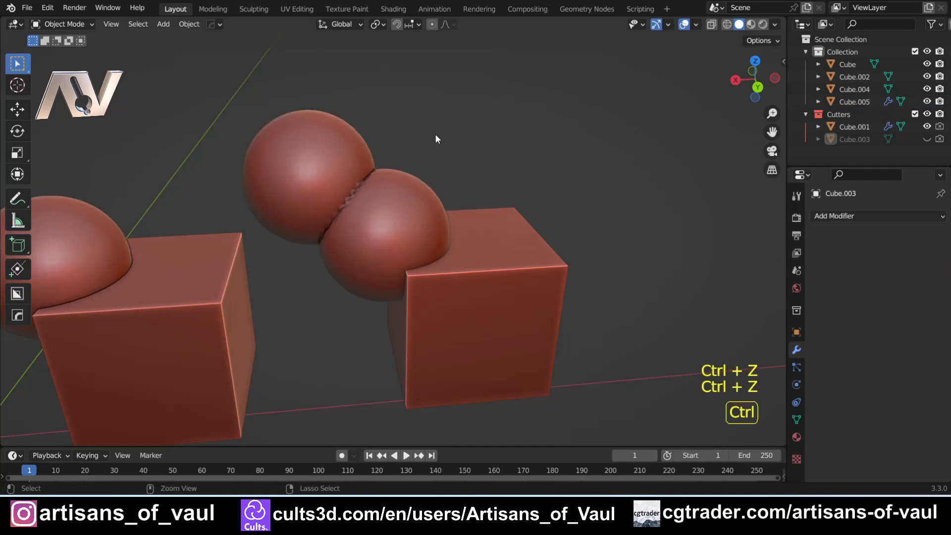
pyautogui.click(435, 134)
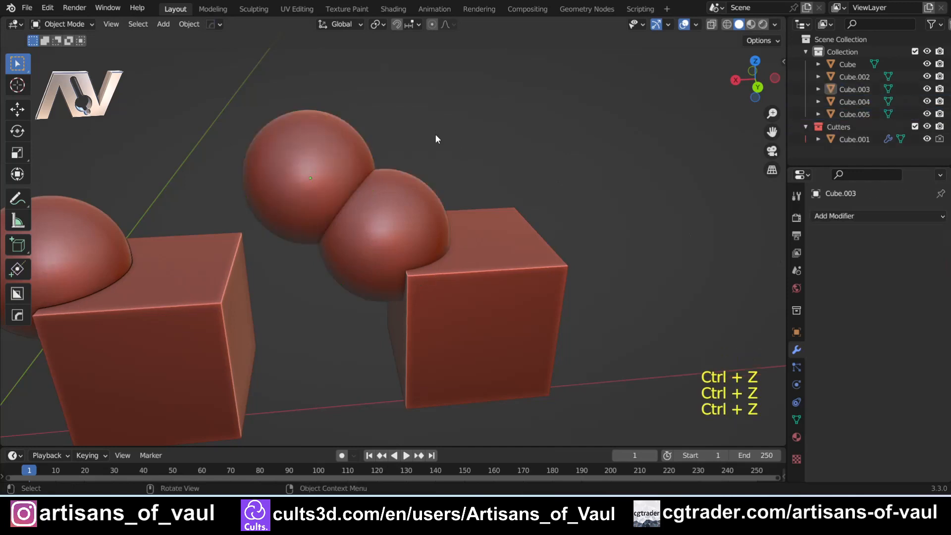
# Step: Set the HOps Boolean workflow to Destructive and union the outer sphere onto the middle sphere as the active object
pyautogui.hotkey('ctrl', '`')
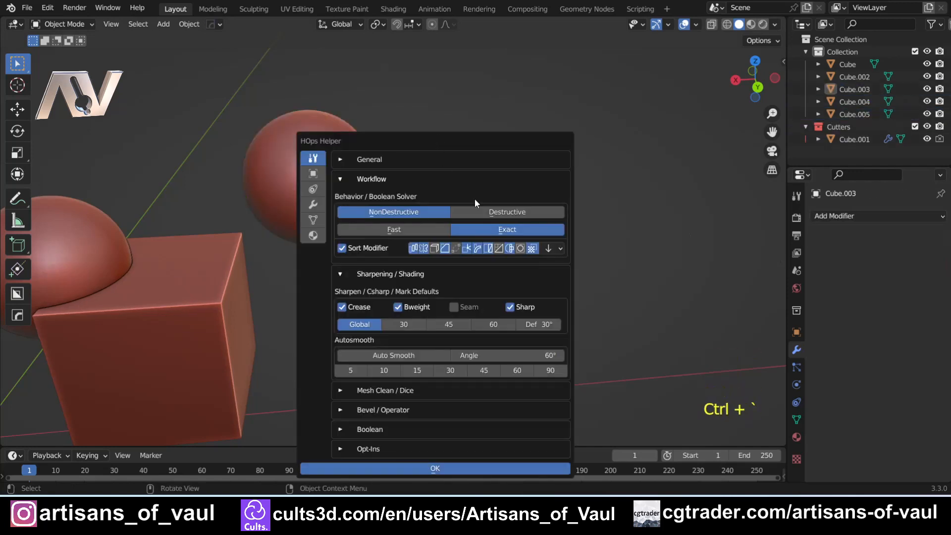
pyautogui.click(499, 214)
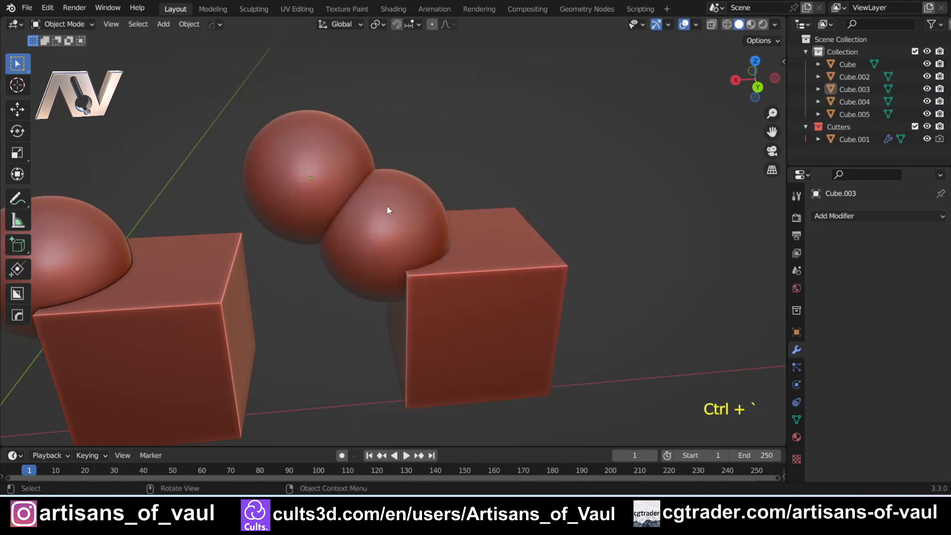
pyautogui.click(296, 163)
pyautogui.keyDown('shift'); pyautogui.click(407, 200); pyautogui.keyUp('shift')
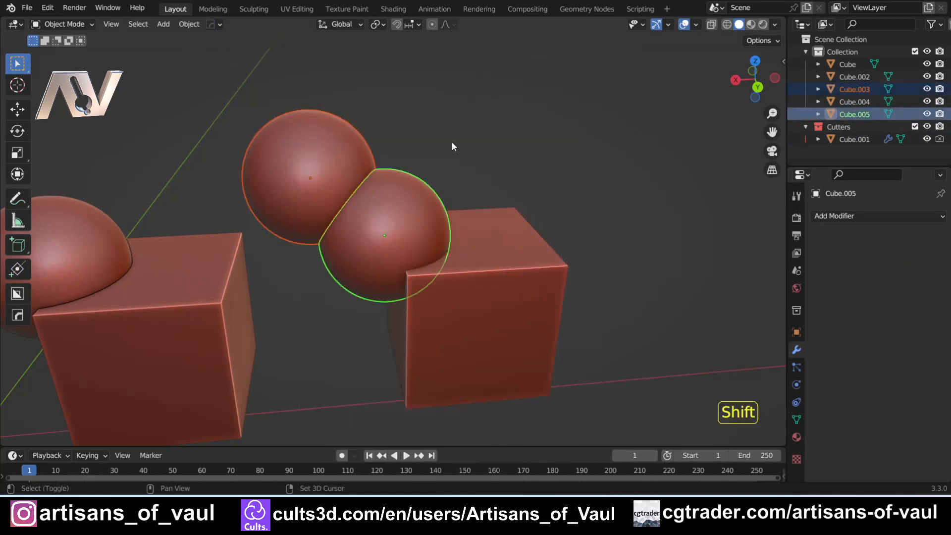
pyautogui.press('ctrl+KP_Add')
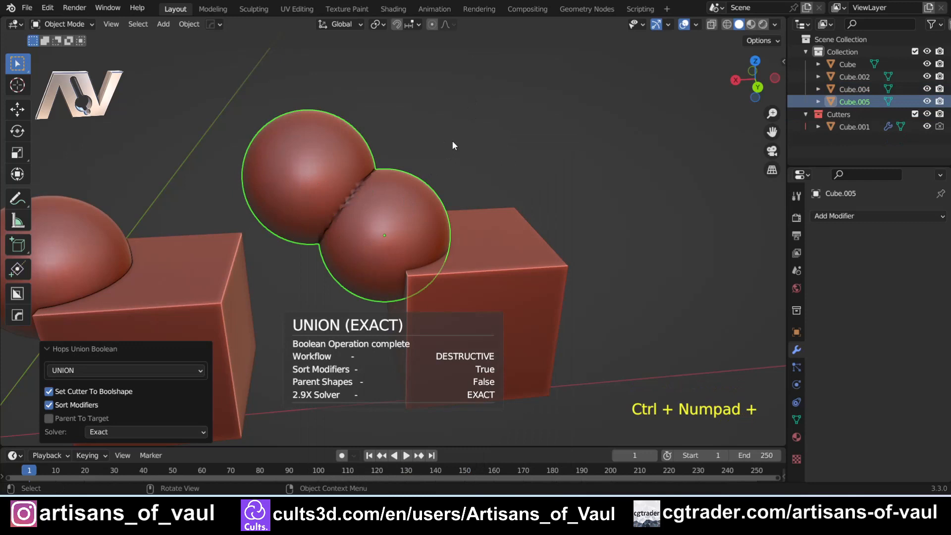
pyautogui.click(459, 138)
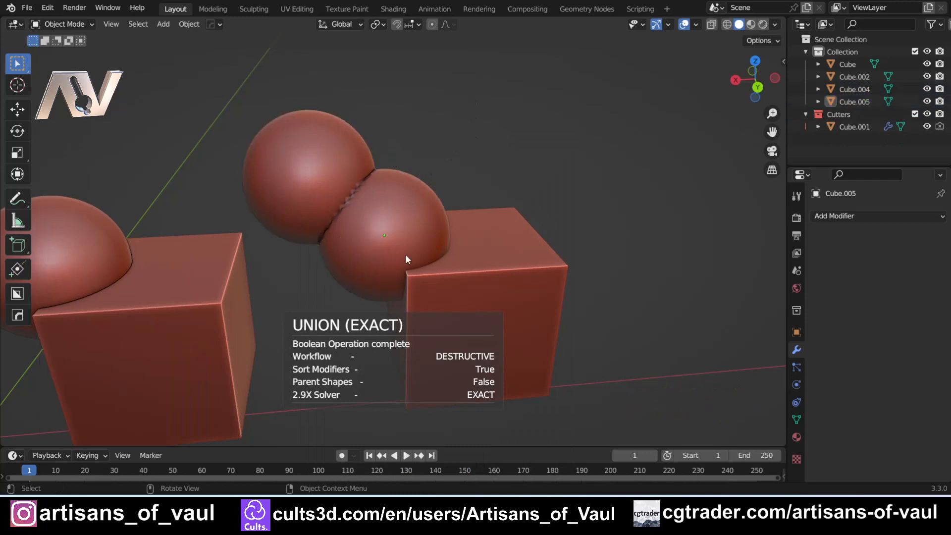
# Step: Union the merged spheres onto the adjoining cube as the active object, and select the combined mesh
pyautogui.click(382, 204)
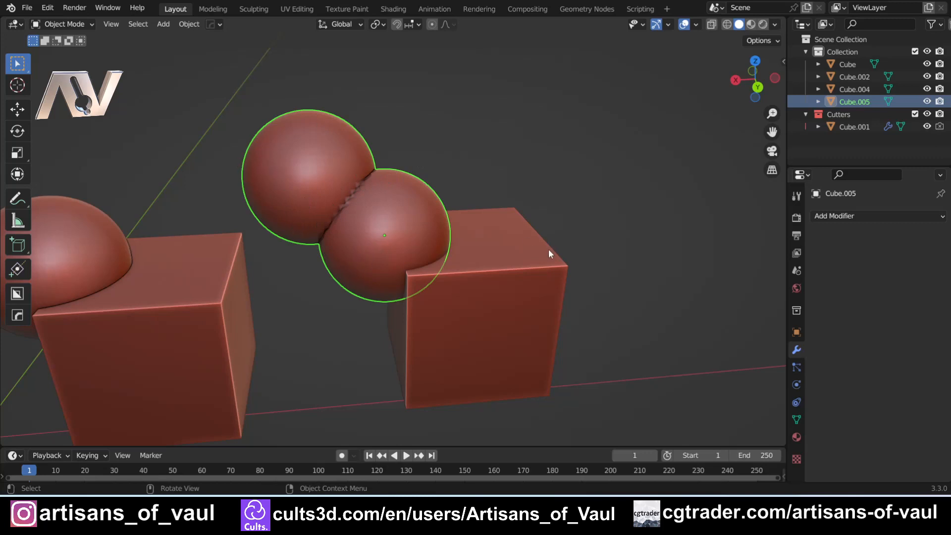
pyautogui.click(468, 151)
pyautogui.scroll(4, 406, 152)
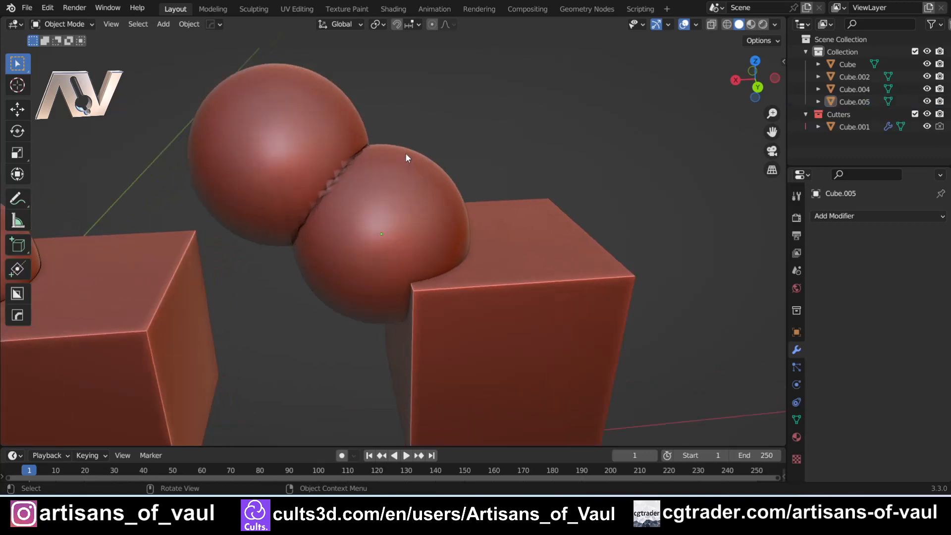
pyautogui.scroll(-5, 407, 150)
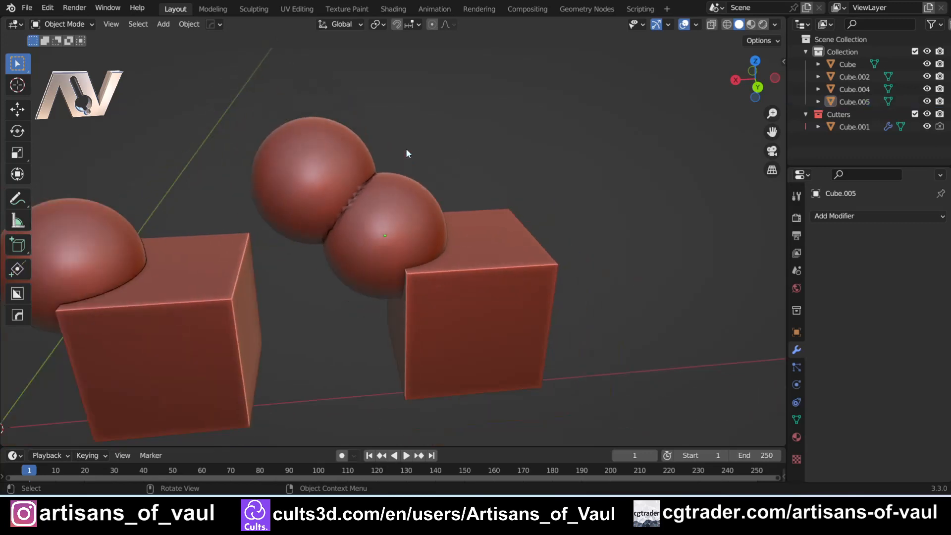
pyautogui.click(405, 229)
pyautogui.keyDown('shift'); pyautogui.click(522, 255); pyautogui.keyUp('shift')
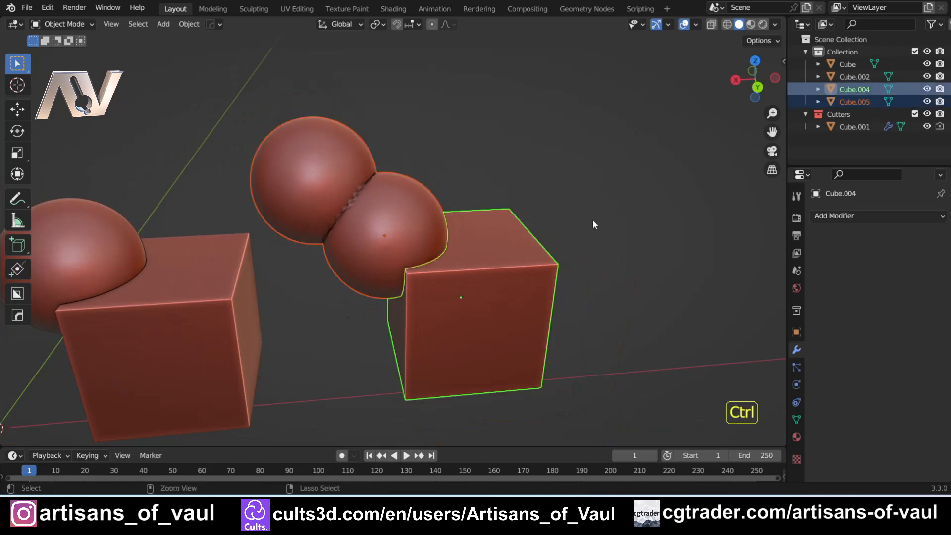
pyautogui.press('ctrl+KP_Add')
pyautogui.click(539, 161)
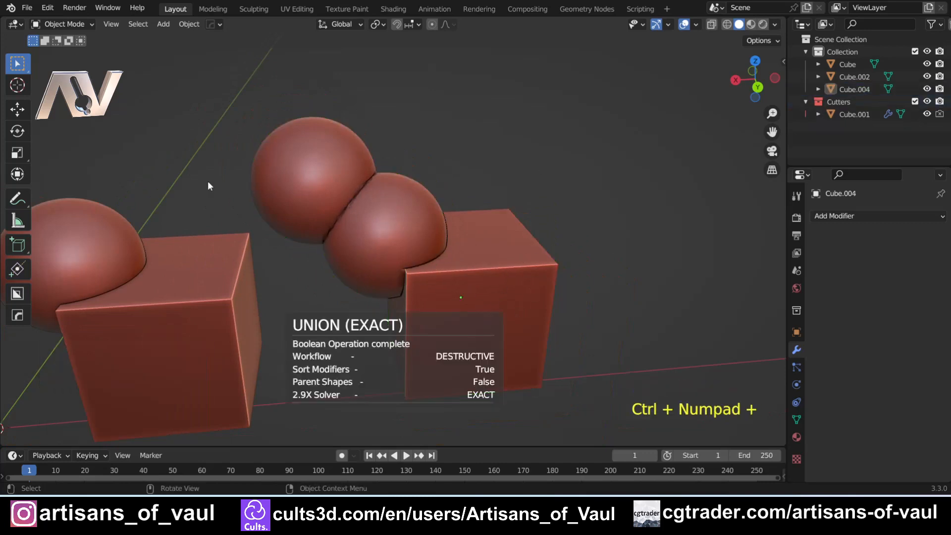
pyautogui.click(434, 258)
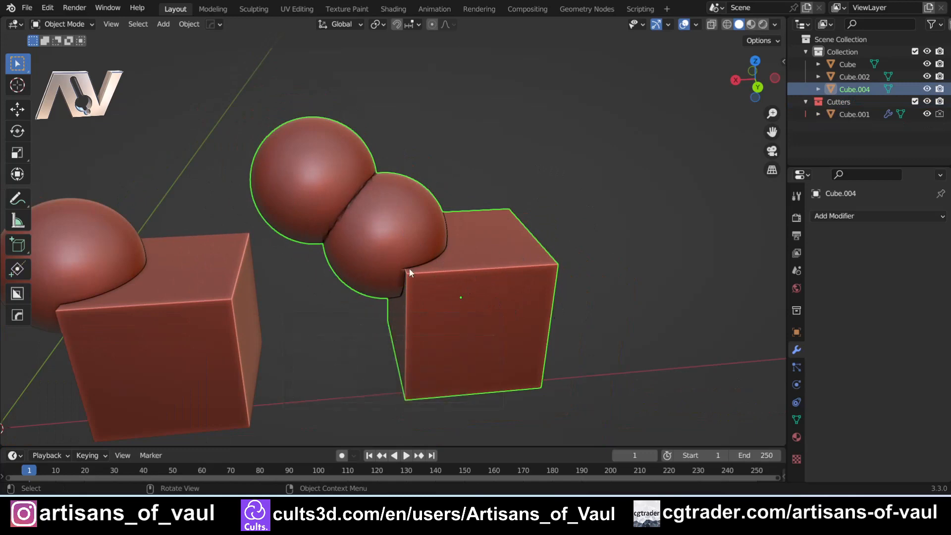
pyautogui.press('Escape')
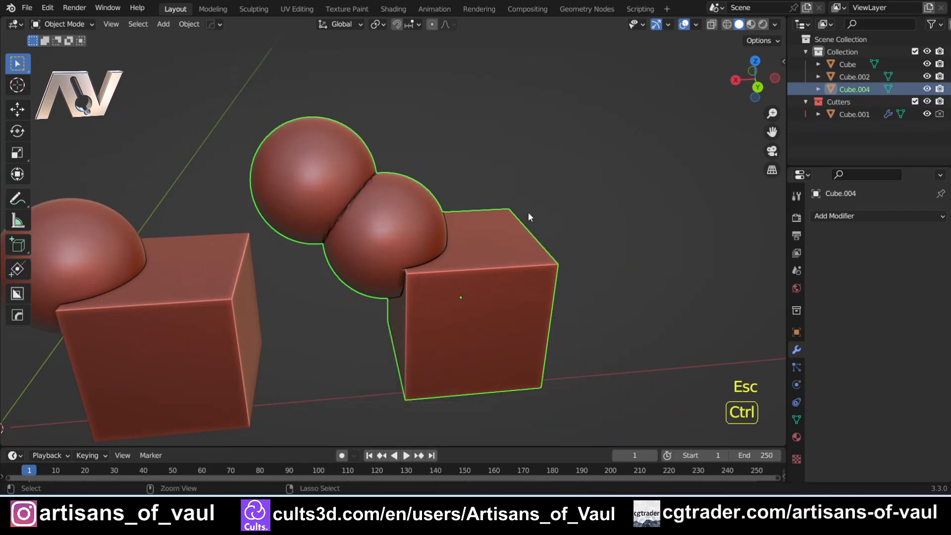
# Step: Return the HOps Boolean workflow to NonDestructive and delete both sphere-and-cube models
pyautogui.hotkey('ctrl', '`')
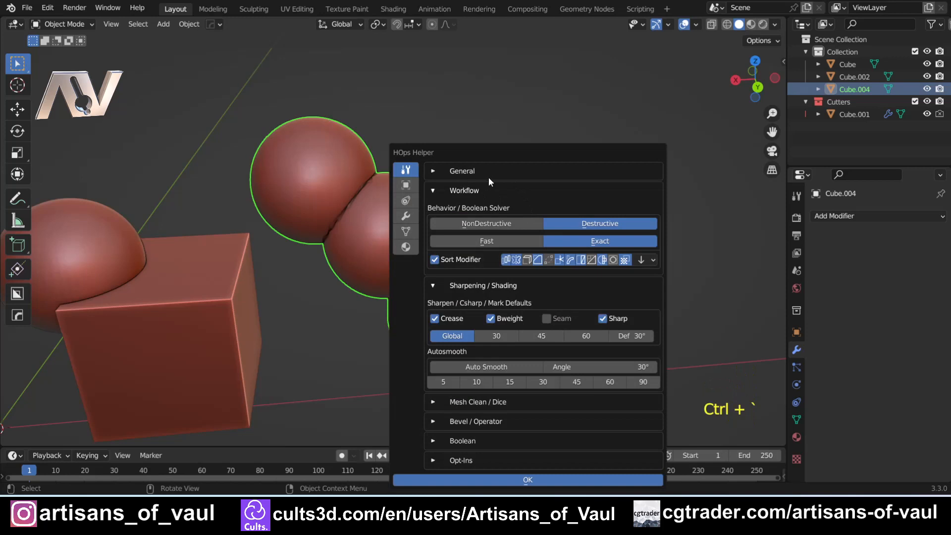
pyautogui.click(485, 224)
pyautogui.scroll(-4, 456, 287)
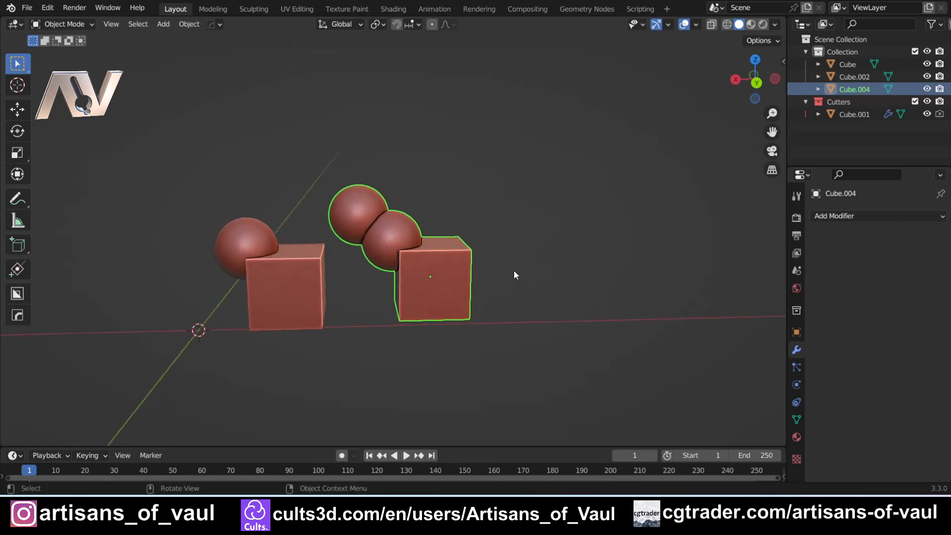
pyautogui.press('Delete')
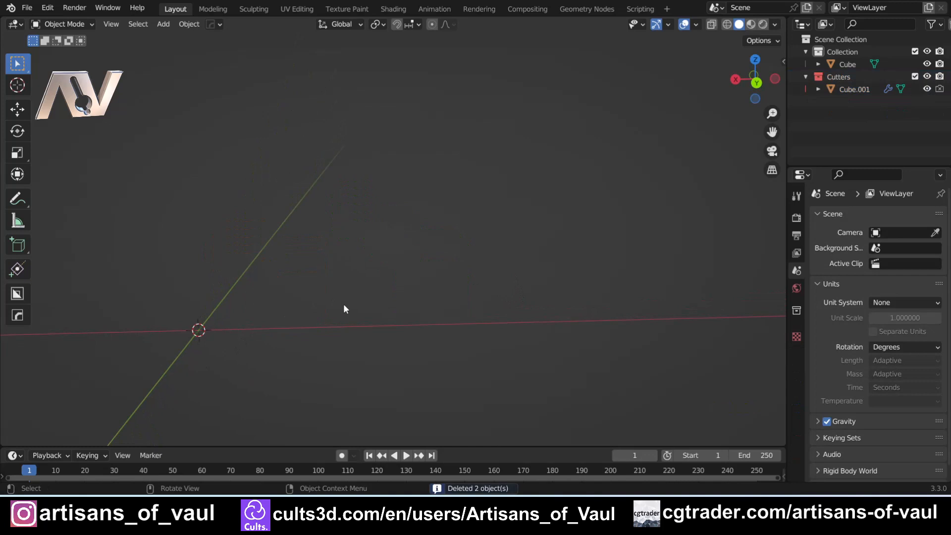
# Step: Duplicate the rocky wireframe cutter on the tall block, move the copy about 13.57 down along Z, and clear the selection
pyautogui.scroll(-4, 409, 256)
pyautogui.keyDown('shift'); pyautogui.moveTo(550, 247); pyautogui.dragTo(158, 298, button='middle'); pyautogui.keyUp('shift')
pyautogui.scroll(-1, 487, 294)
pyautogui.moveTo(429, 218); pyautogui.dragTo(489, 224, button='middle')
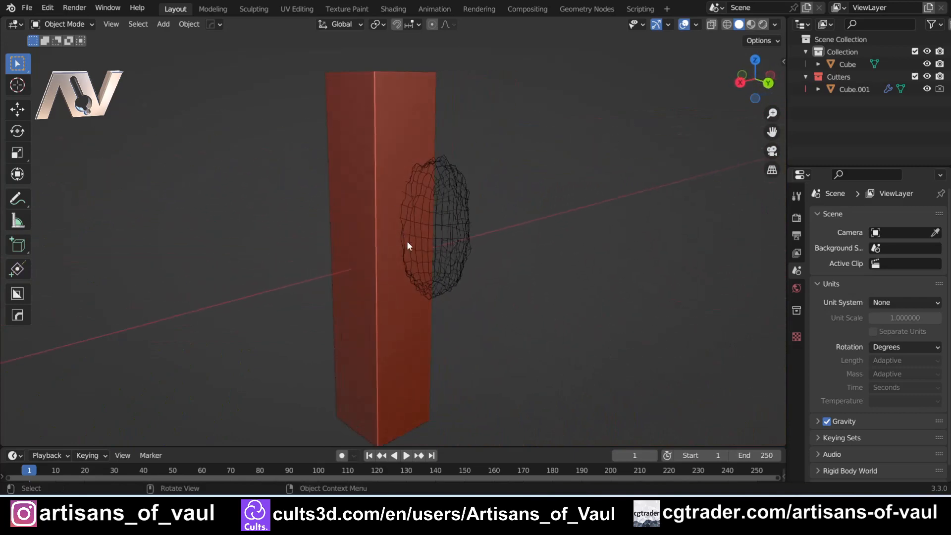
pyautogui.moveTo(526, 260); pyautogui.dragTo(464, 243, button='middle')
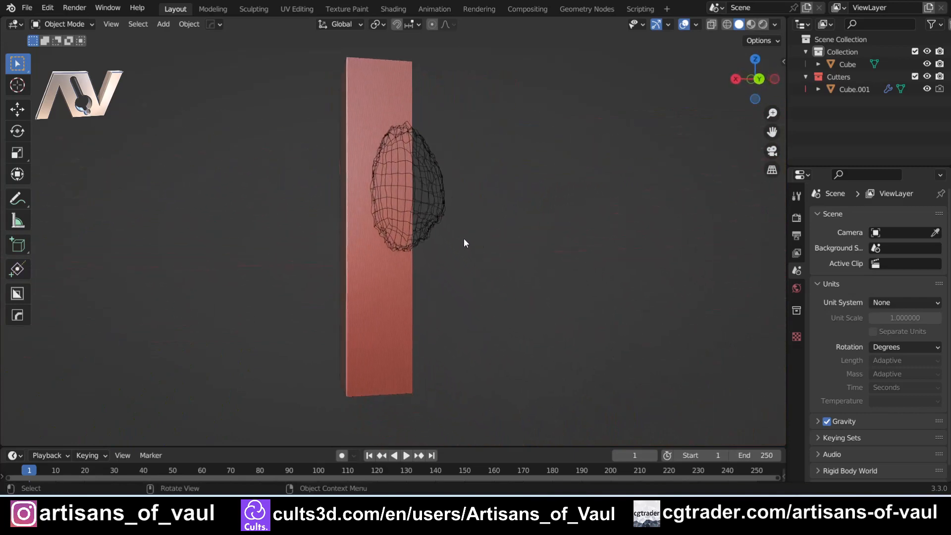
pyautogui.click(438, 201)
pyautogui.hotkey('shift', 'd')
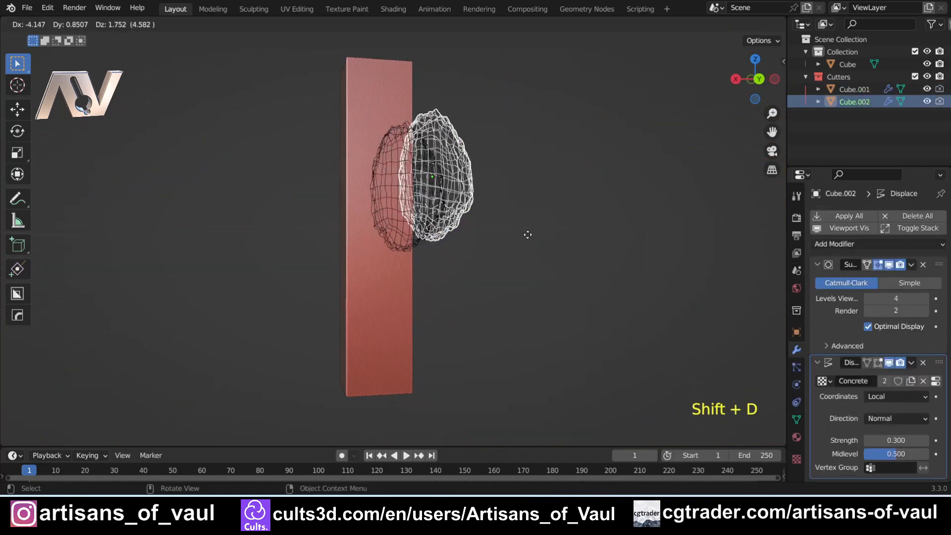
pyautogui.press('z')
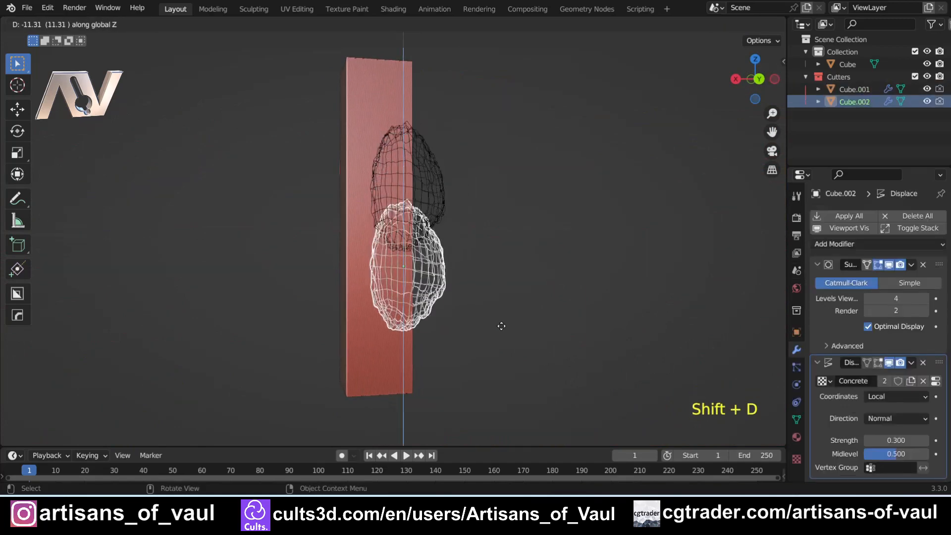
pyautogui.click(503, 340)
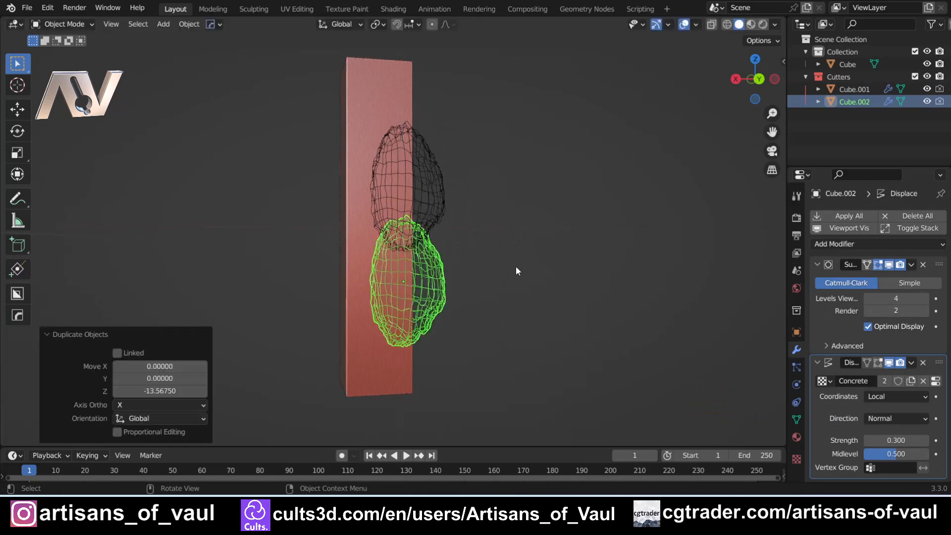
pyautogui.click(538, 247)
# Step: Duplicate the tall block together with both cutters, and place the copies beside the originals
pyautogui.moveTo(538, 245); pyautogui.dragTo(485, 198, button='middle')
pyautogui.click(508, 171)
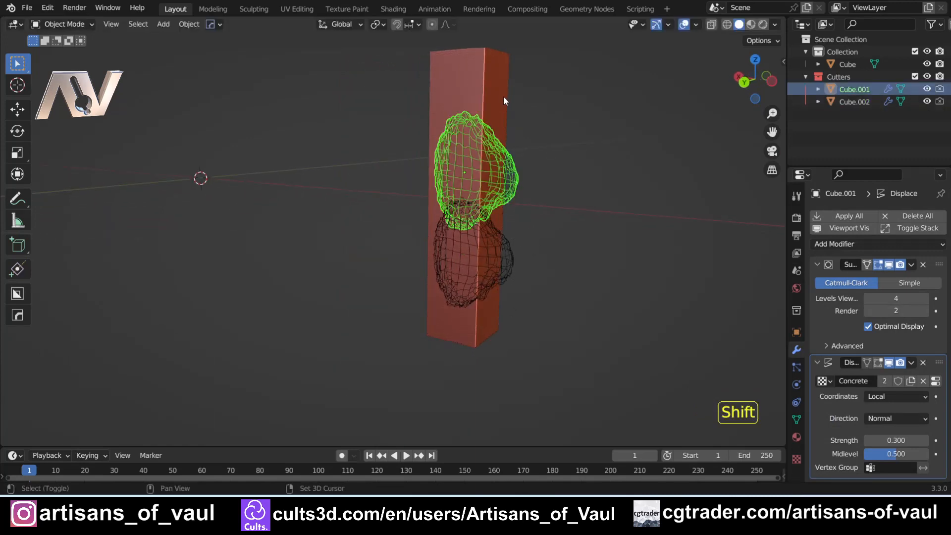
pyautogui.keyDown('shift'); pyautogui.moveTo(537, 106); pyautogui.dragTo(474, 150, button='middle'); pyautogui.keyUp('shift')
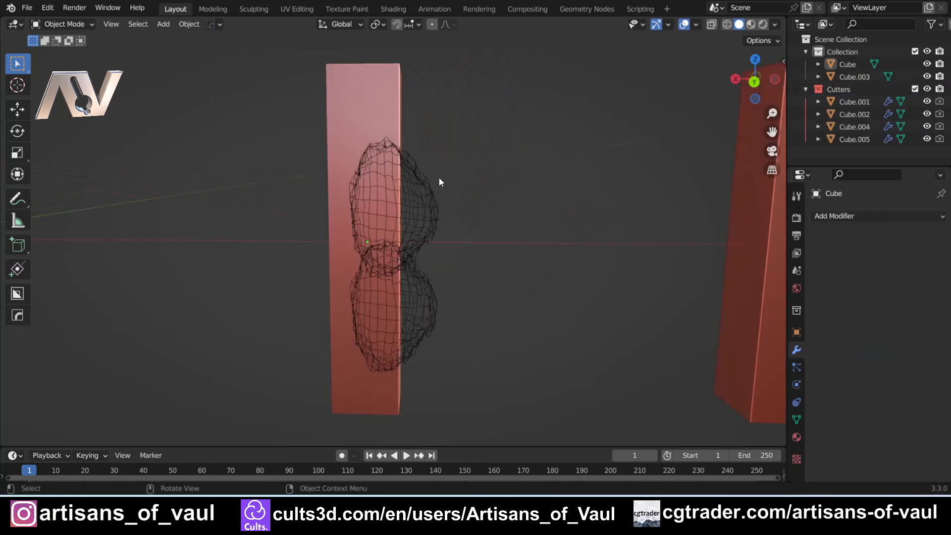
# Step: Subtract the upper rocky cutter from the original tall block with a Boolean Difference, and hide that cutter
pyautogui.click(419, 191)
pyautogui.keyDown('shift'); pyautogui.click(396, 106); pyautogui.keyUp('shift')
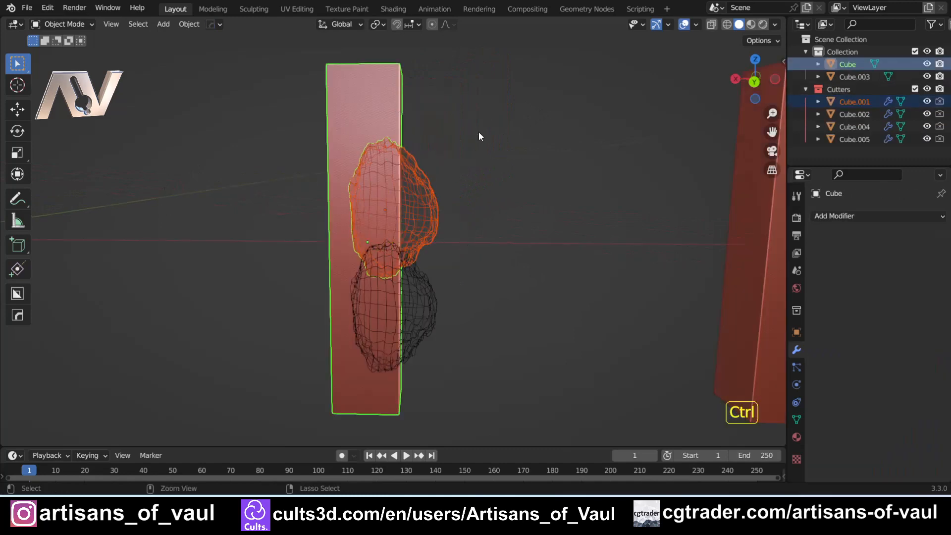
pyautogui.press('ctrl+KP_Subtract')
pyautogui.moveTo(438, 177); pyautogui.dragTo(420, 244, button='middle')
pyautogui.press('h')
# Step: Subtract the lower rocky cutter from the same block as the active object, and hide that cutter
pyautogui.click(420, 244)
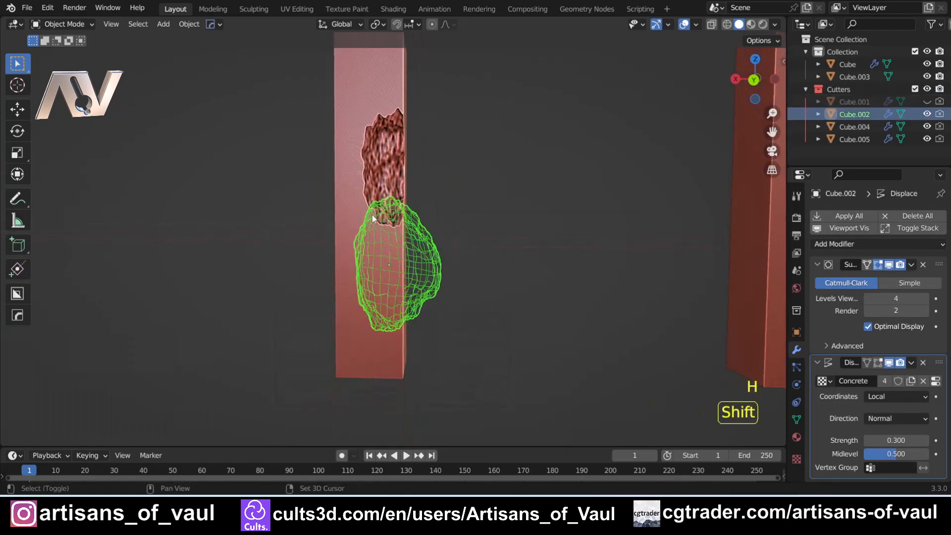
pyautogui.keyDown('shift'); pyautogui.click(355, 188); pyautogui.keyUp('shift')
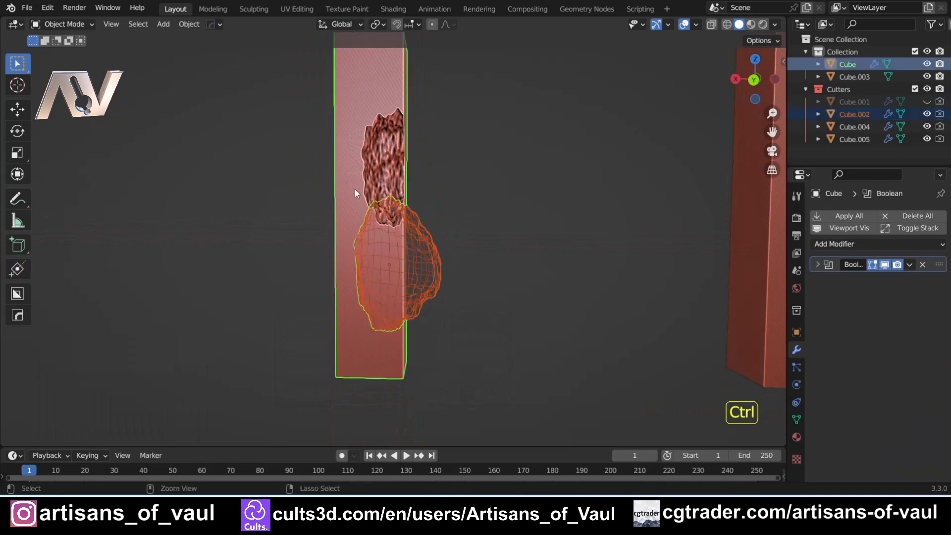
pyautogui.press('ctrl+KP_Subtract')
pyautogui.press('h')
# Step: Examine the two rough cuts in the block, especially the area where they overlap
pyautogui.moveTo(426, 209)
pyautogui.mouseDown(button='middle')
pyautogui.moveTo(444, 178)
pyautogui.moveTo(435, 215)
pyautogui.moveTo(421, 226)
pyautogui.mouseUp(button='middle')
pyautogui.scroll(3, 399, 192)
pyautogui.moveTo(382, 147); pyautogui.dragTo(380, 193, button='middle')
pyautogui.scroll(8, 427, 248)
pyautogui.scroll(4, 402, 233)
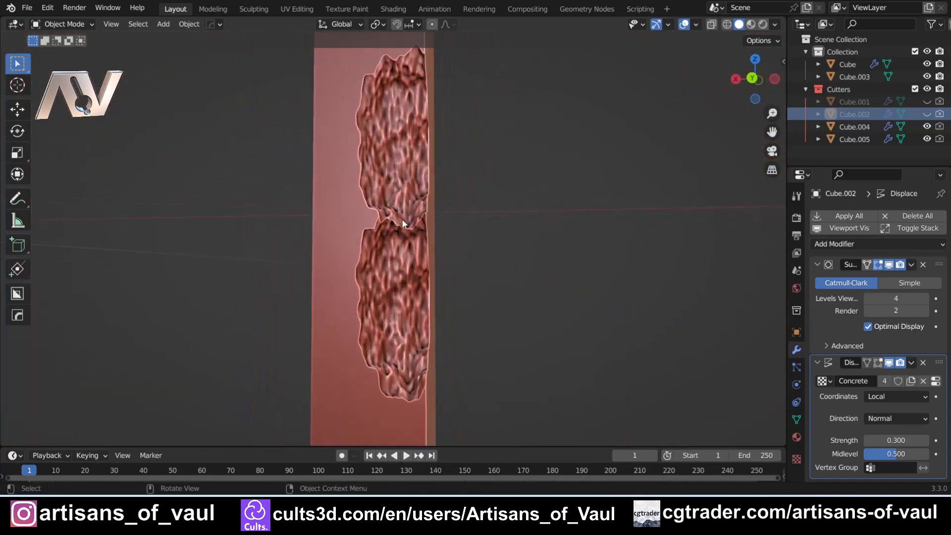
pyautogui.scroll(-3, 411, 243)
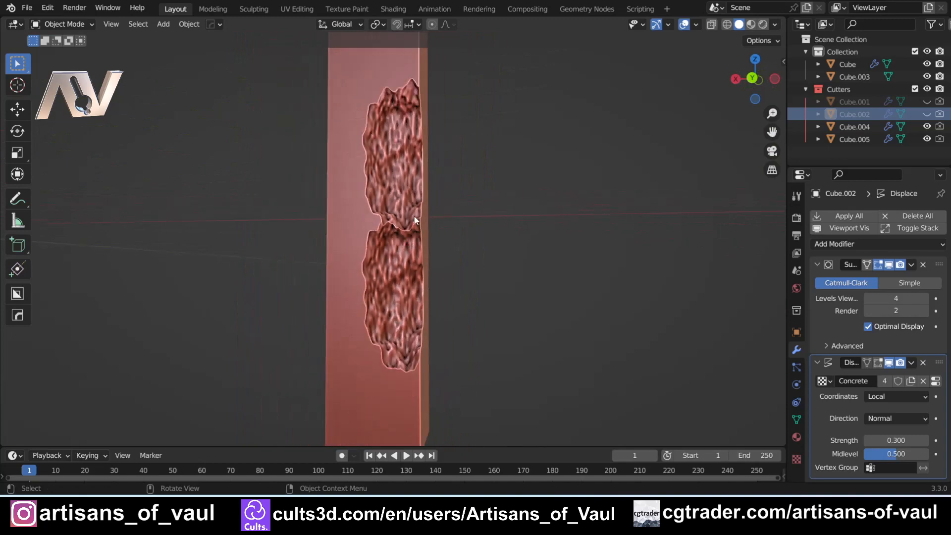
pyautogui.scroll(-2, 508, 168)
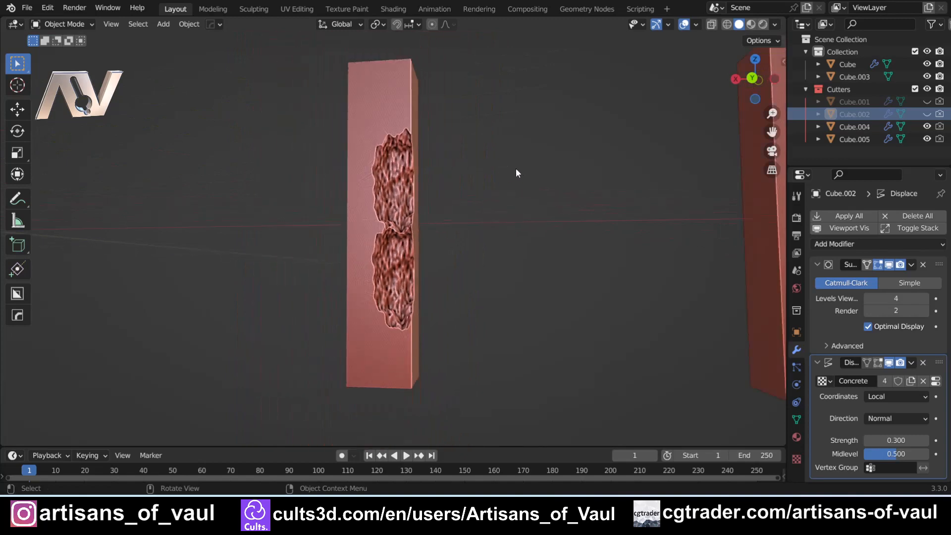
pyautogui.keyDown('shift'); pyautogui.moveTo(516, 173); pyautogui.dragTo(477, 173, button='middle'); pyautogui.keyUp('shift')
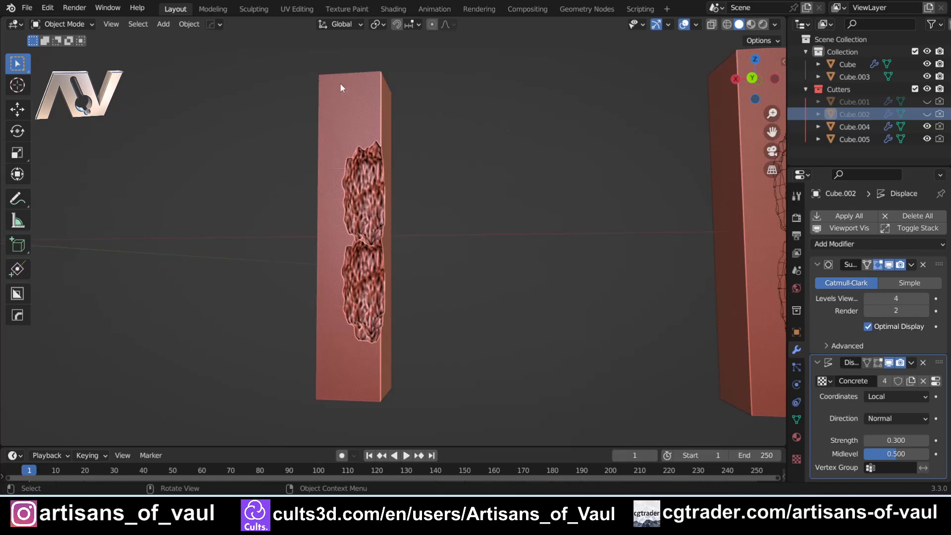
# Step: Look up the 3D-Print Toolbox add-on in the preferences by searching for "3d-p", and close the preferences
pyautogui.click(48, 7)
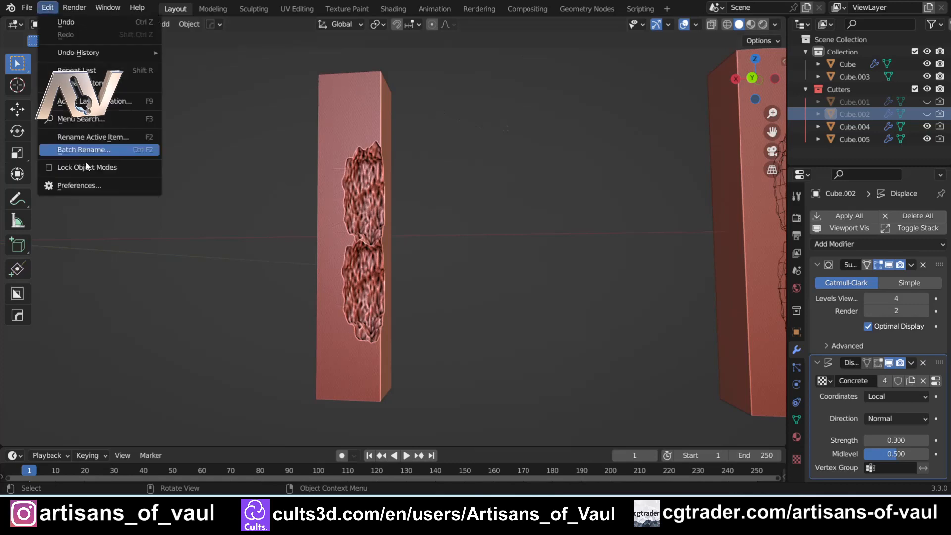
pyautogui.click(84, 186)
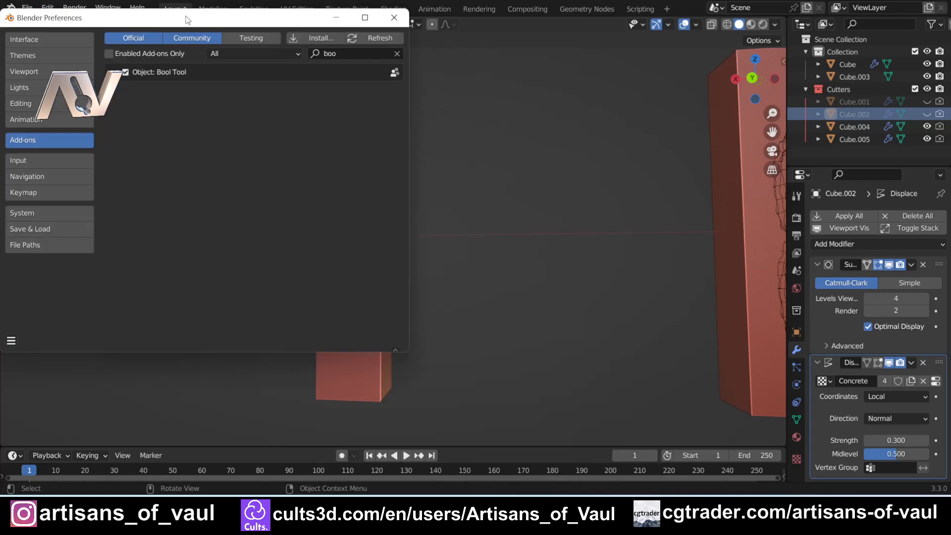
pyautogui.moveTo(188, 20); pyautogui.dragTo(312, 84)
pyautogui.click(453, 117)
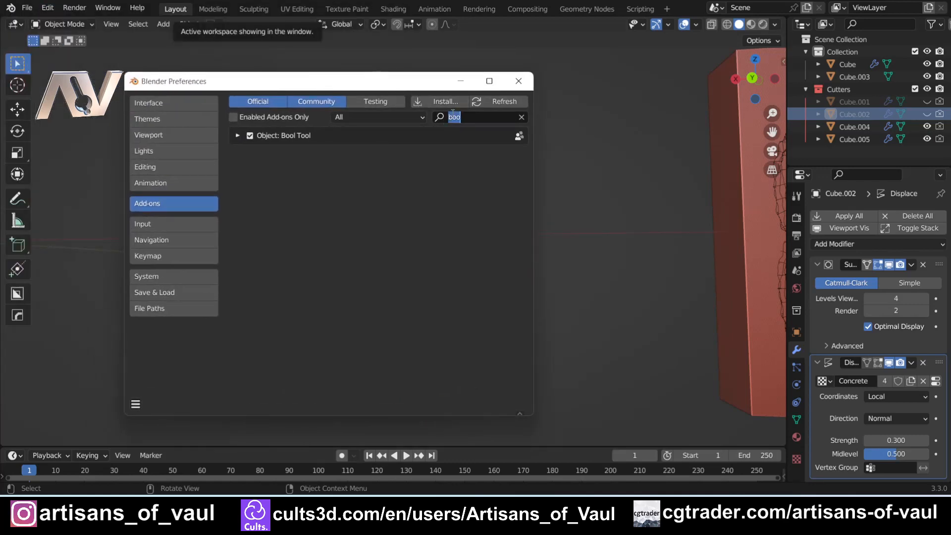
pyautogui.write('3d-p')
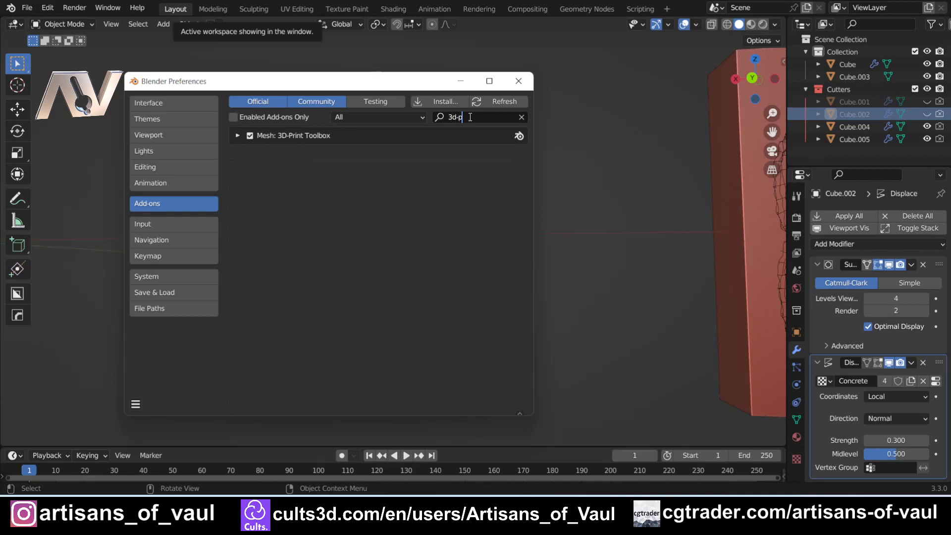
pyautogui.press('BackSpace')
pyautogui.press('BackSpace')
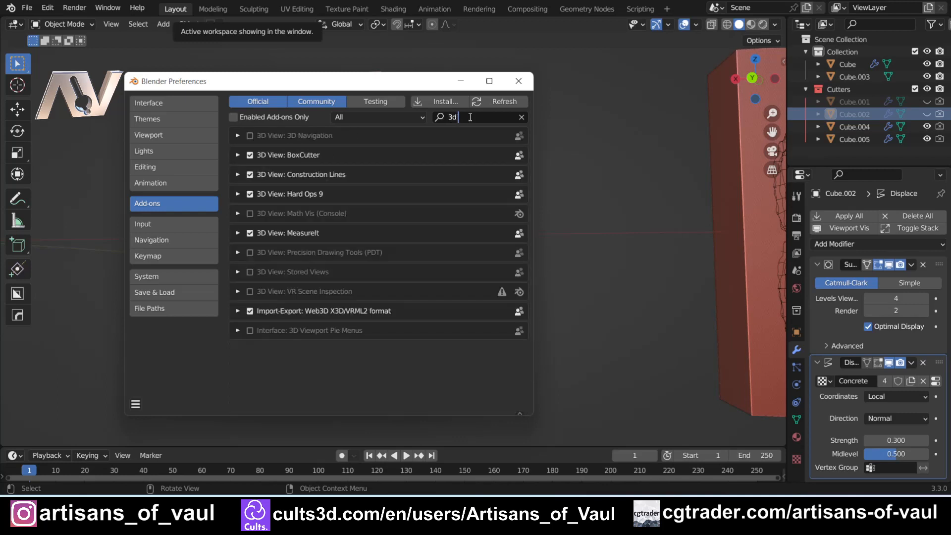
pyautogui.write('-p')
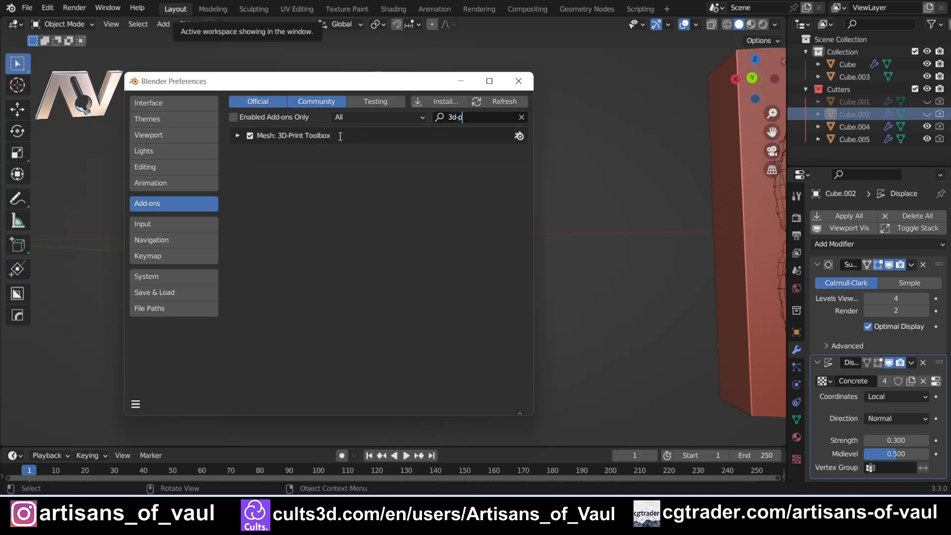
pyautogui.click(135, 404)
pyautogui.click(519, 81)
# Step: Run all 3D-Print checks on the cut block while its Boolean modifiers are still live
pyautogui.press('n')
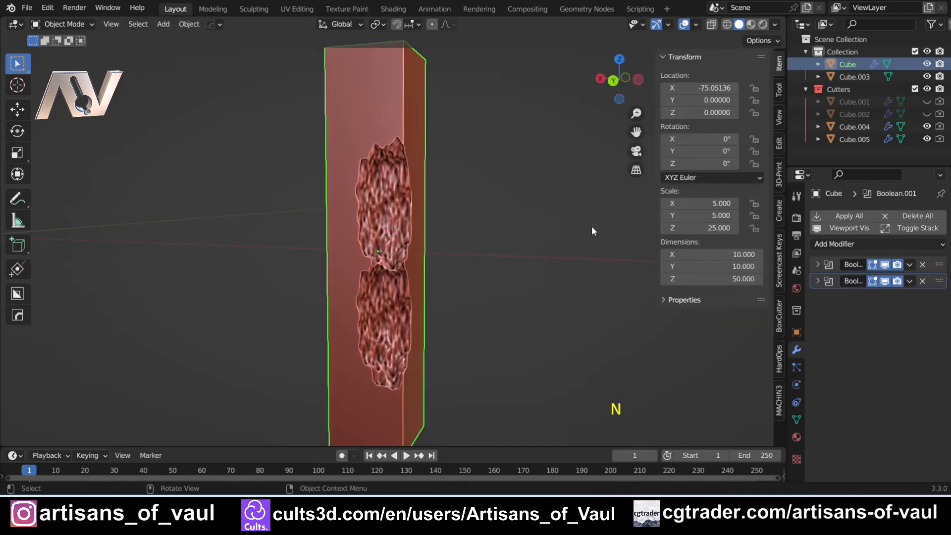
pyautogui.click(780, 175)
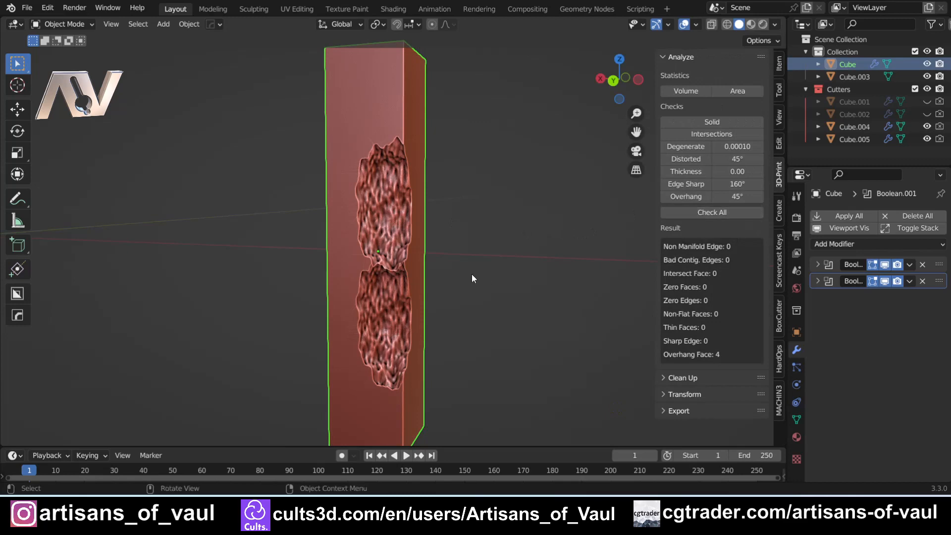
pyautogui.click(724, 214)
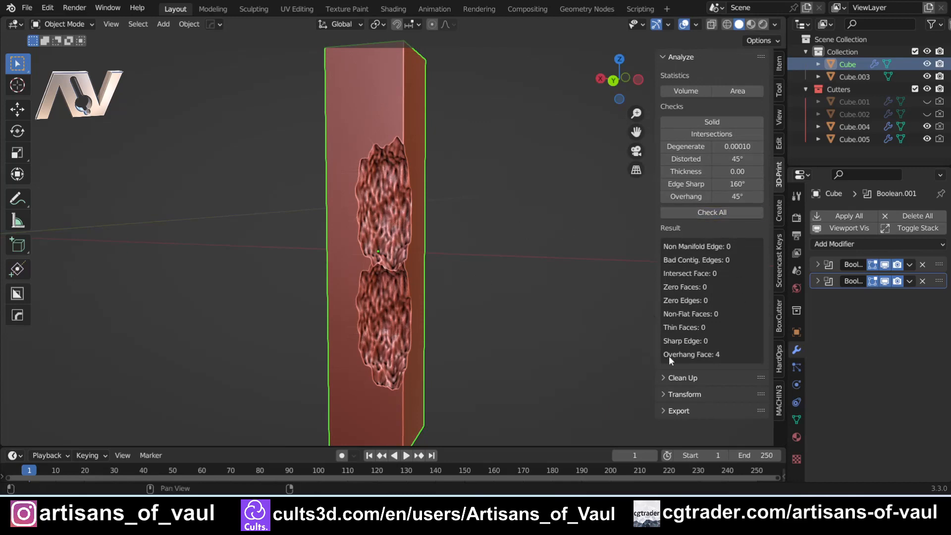
pyautogui.keyDown('shift'); pyautogui.moveTo(456, 296); pyautogui.dragTo(454, 263, button='middle'); pyautogui.keyUp('shift')
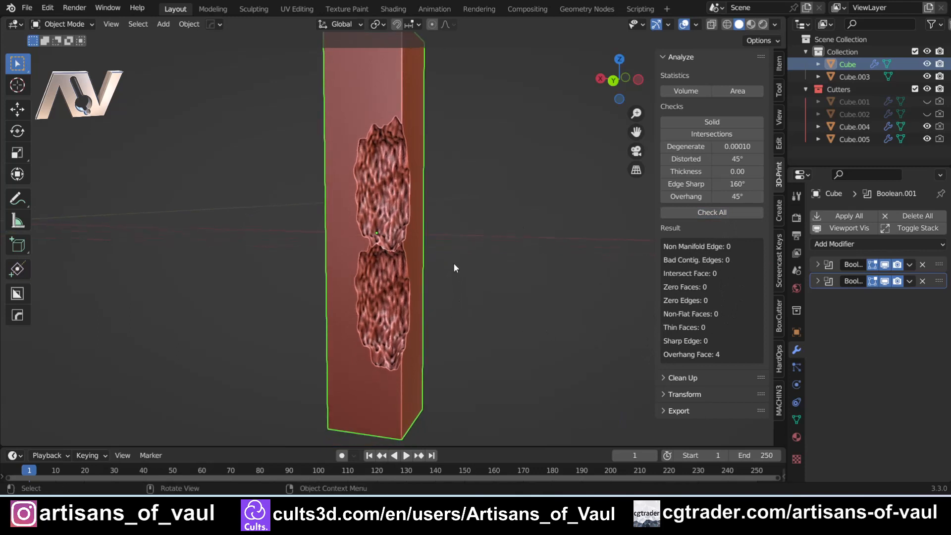
pyautogui.moveTo(349, 204); pyautogui.dragTo(353, 130, button='middle')
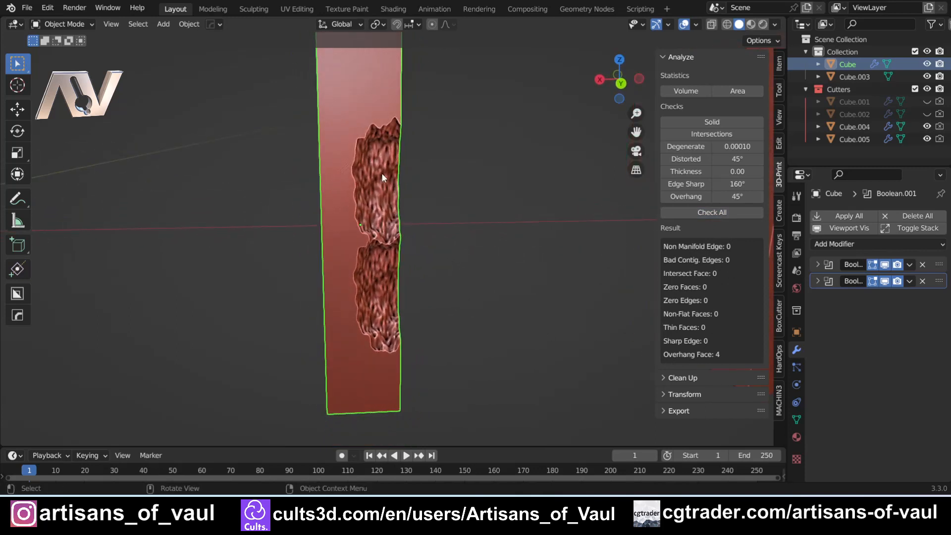
# Step: Examine the block's underlying mesh in Edit Mode, and return to Object Mode
pyautogui.press('Tab')
pyautogui.click(379, 245)
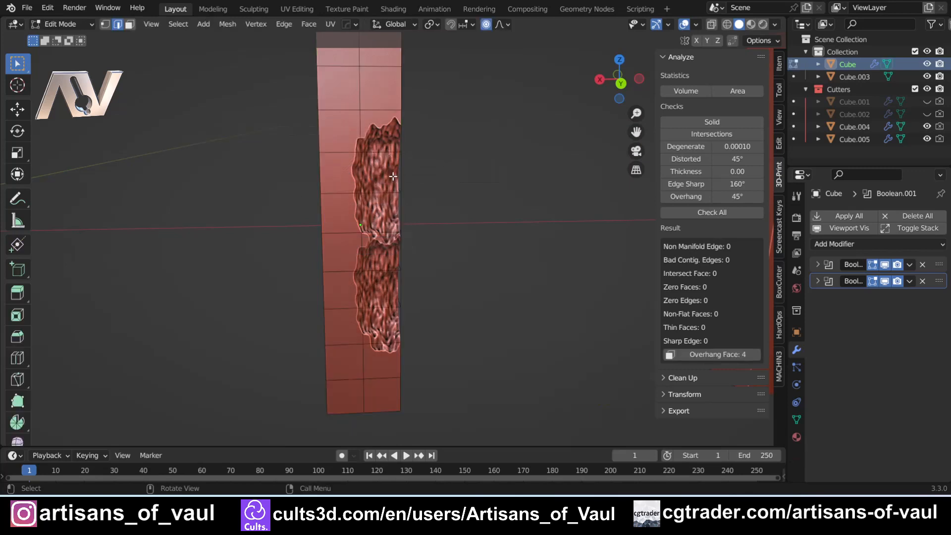
pyautogui.moveTo(393, 176)
pyautogui.mouseDown(button='middle')
pyautogui.moveTo(365, 173)
pyautogui.moveTo(378, 181)
pyautogui.mouseUp(button='middle')
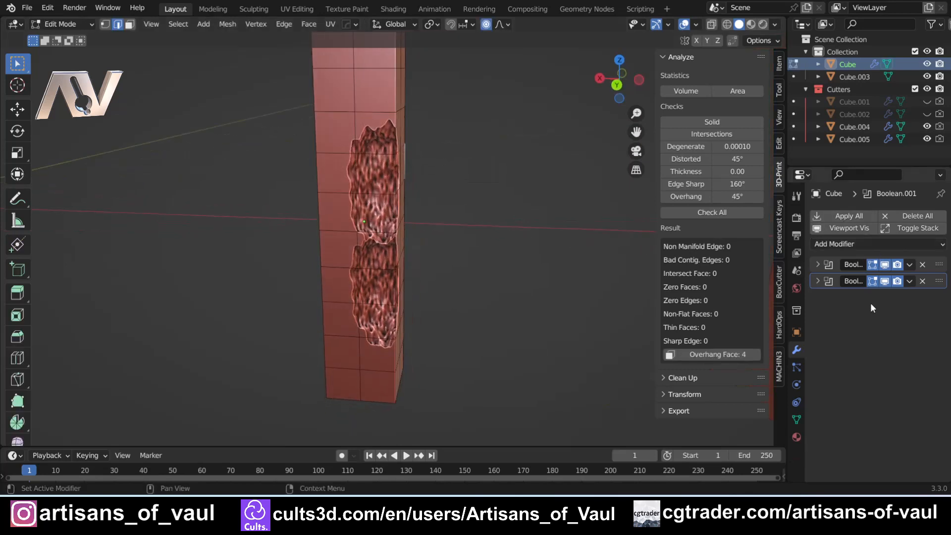
pyautogui.press('Tab')
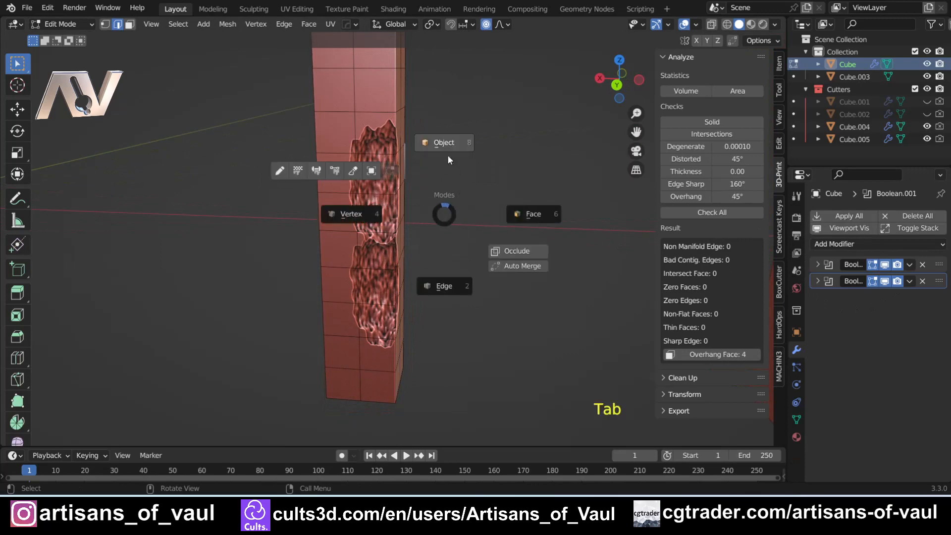
pyautogui.click(447, 154)
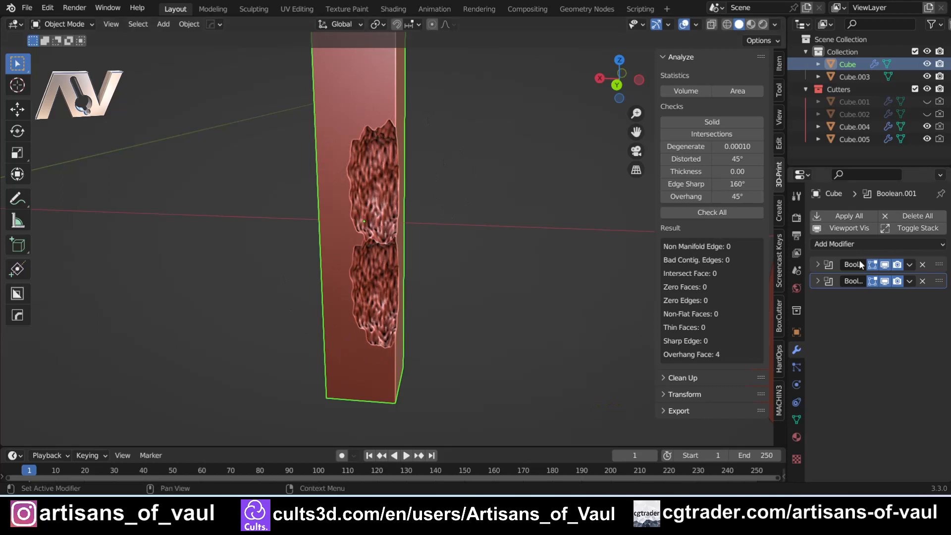
# Step: Look up the Modifier Tools add-on in the preferences by searching for "mod", and close the preferences
pyautogui.click(48, 7)
pyautogui.click(101, 186)
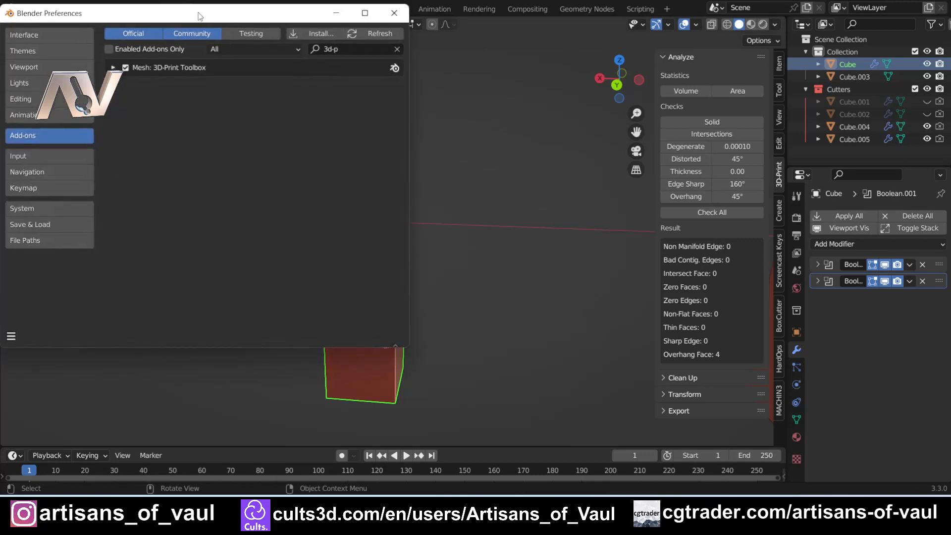
pyautogui.click(526, 146)
pyautogui.press('BackSpace')
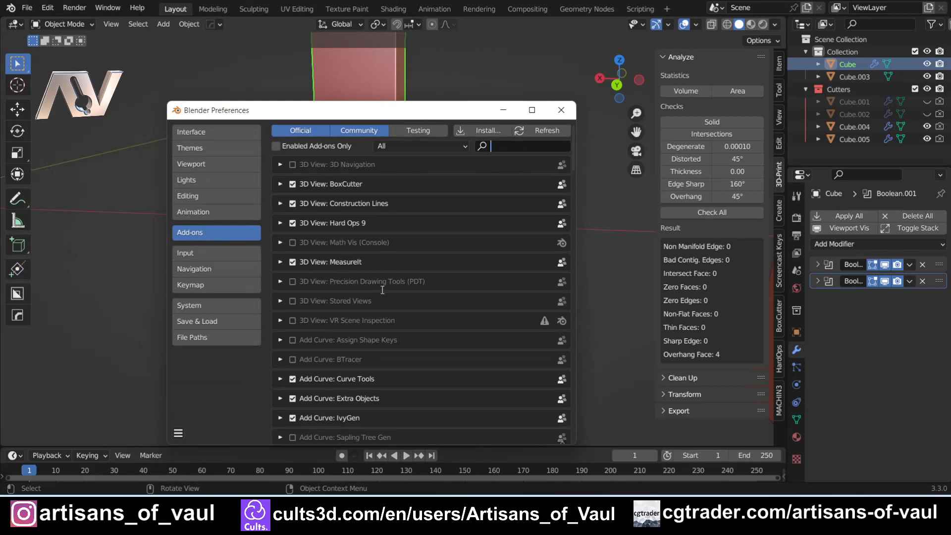
pyautogui.write('mod')
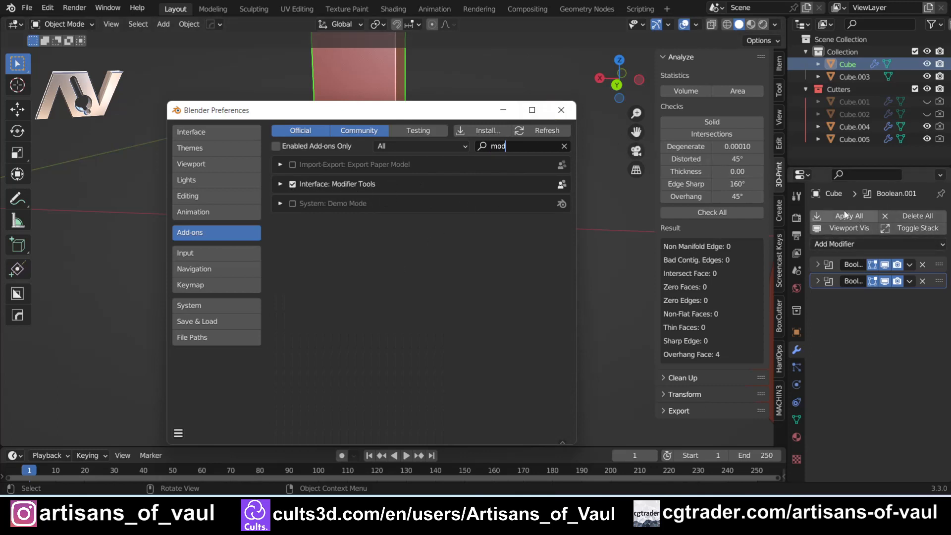
pyautogui.click(562, 110)
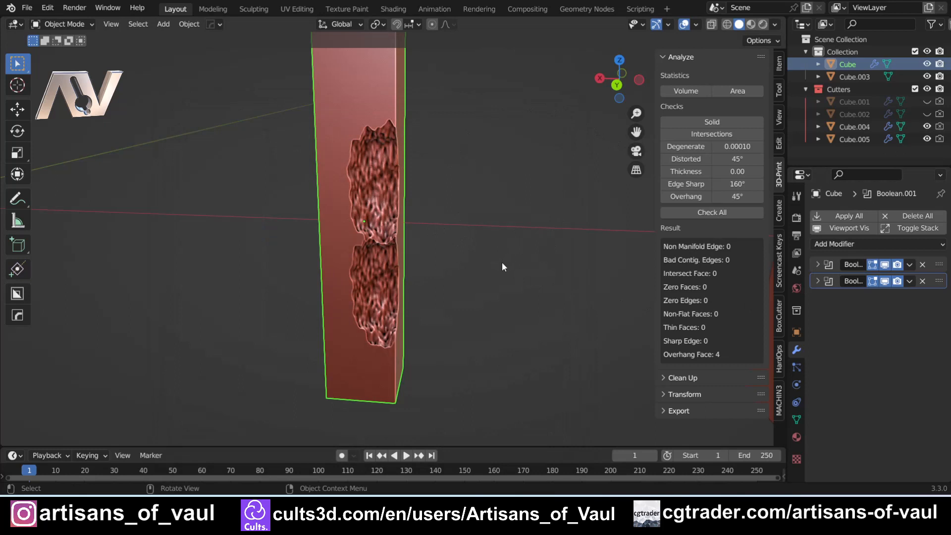
# Step: Apply all modifiers on the cut block, and run all 3D-Print checks on the applied mesh
pyautogui.click(850, 218)
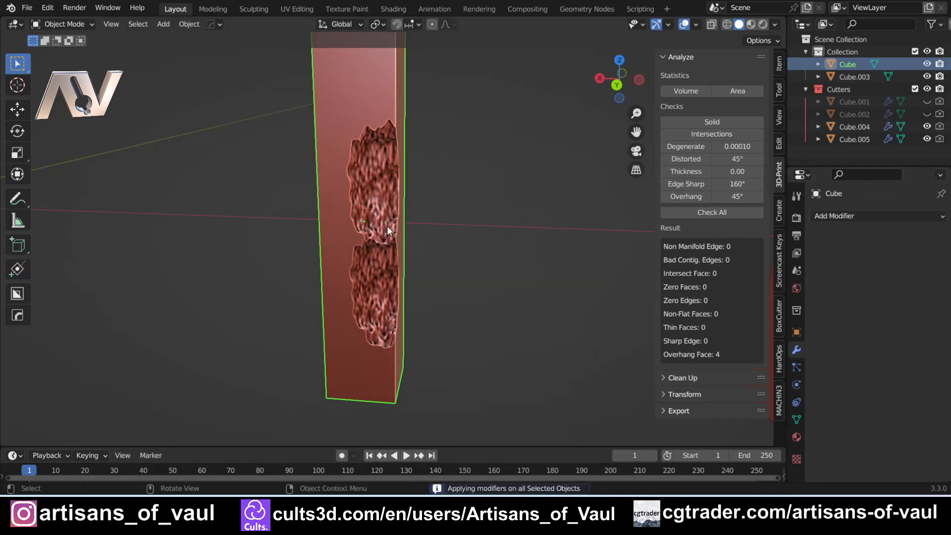
pyautogui.scroll(3, 388, 227)
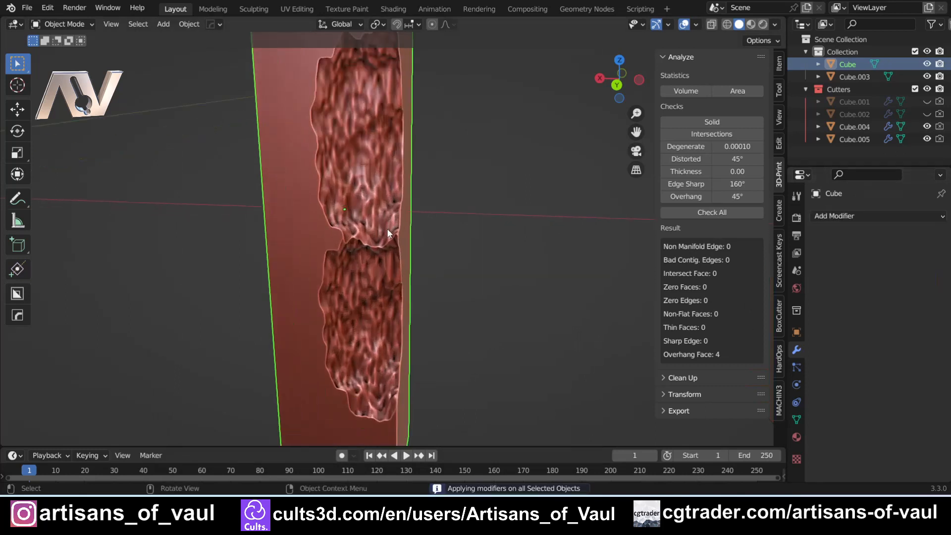
pyautogui.click(722, 212)
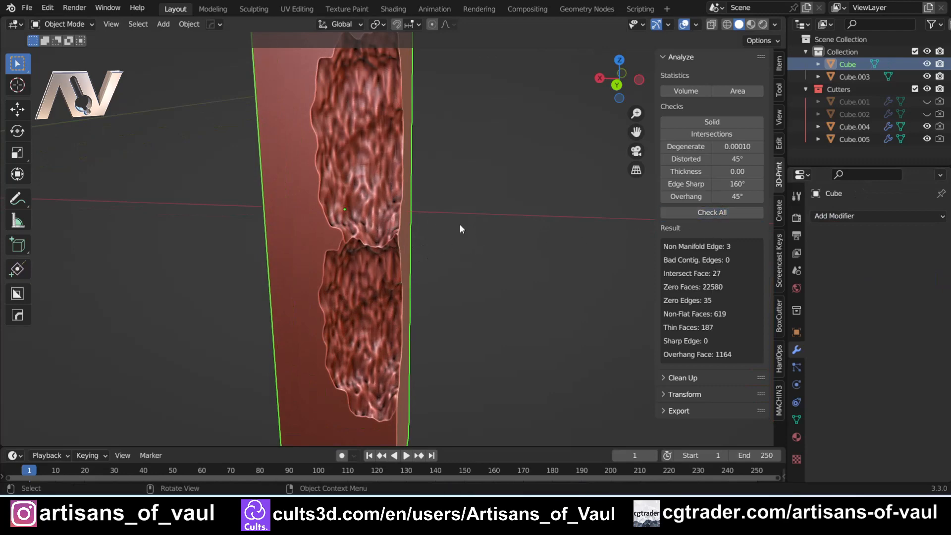
pyautogui.scroll(-3, 414, 230)
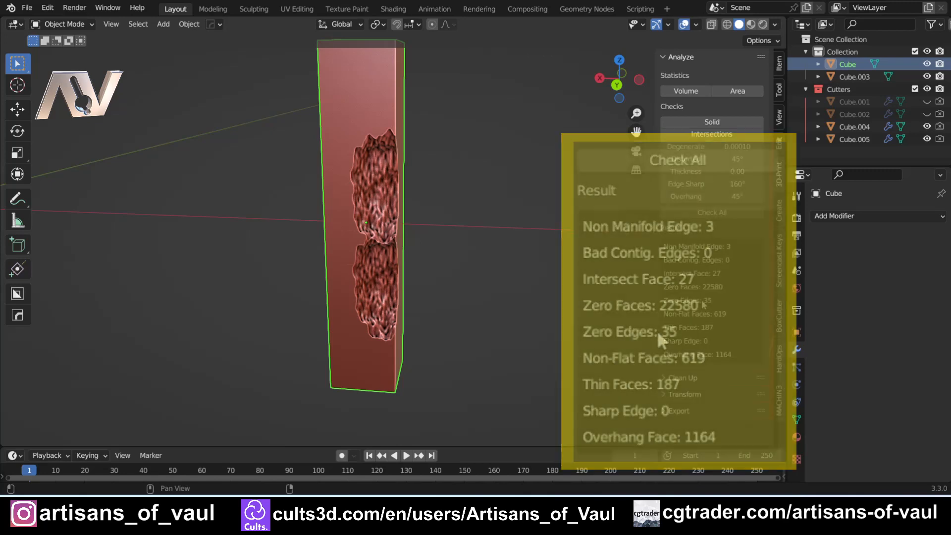
# Step: Select the tiny triangular face on the ridge between the two rough cuts in face select mode
pyautogui.scroll(8, 375, 236)
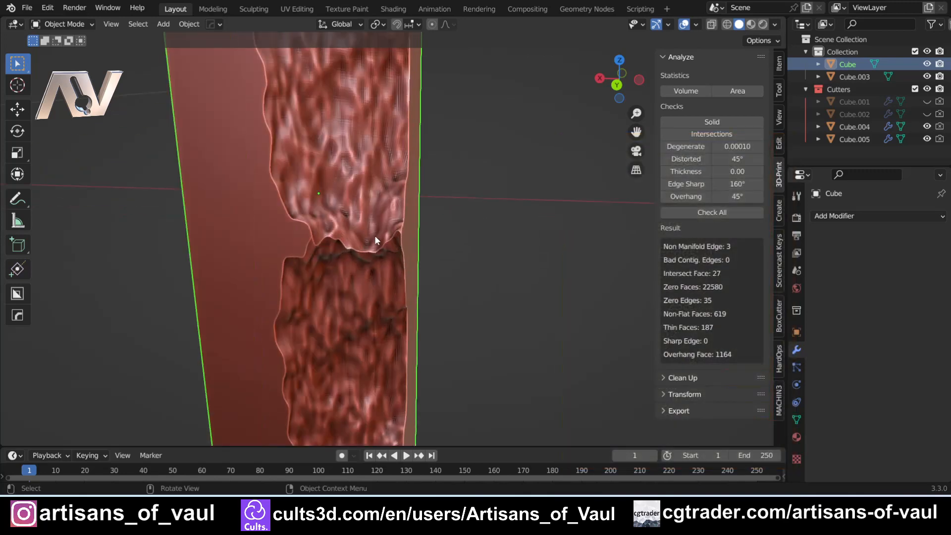
pyautogui.scroll(4, 411, 275)
pyautogui.moveTo(411, 275); pyautogui.dragTo(502, 276, button='middle')
pyautogui.scroll(2, 487, 313)
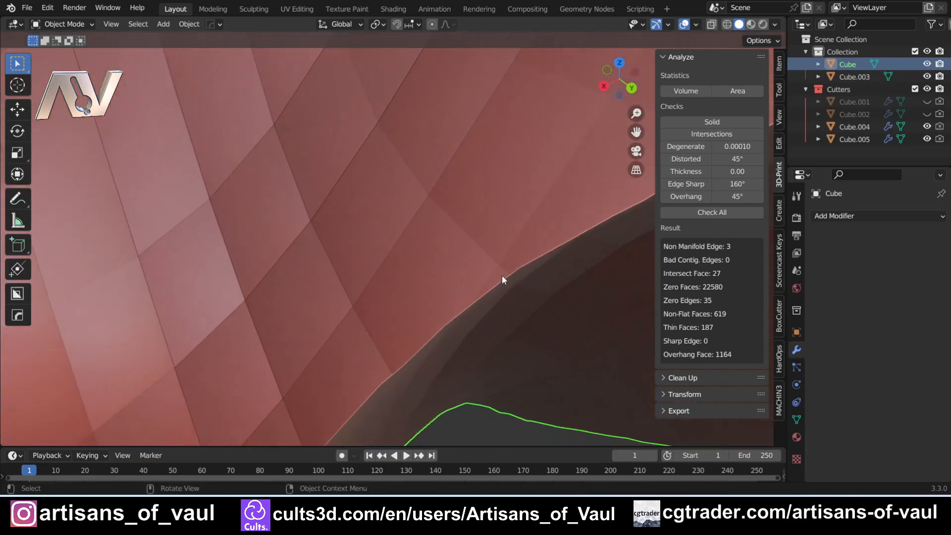
pyautogui.press('Tab')
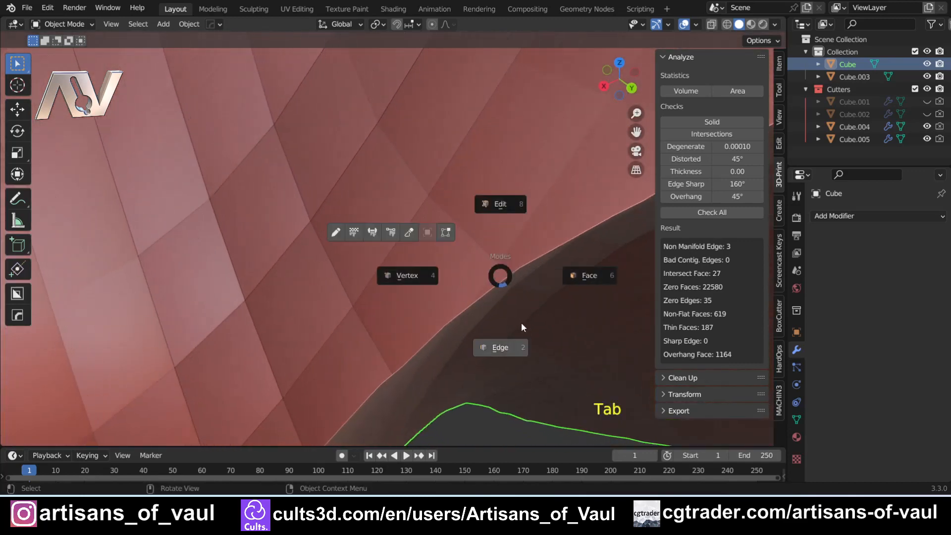
pyautogui.click(570, 275)
pyautogui.click(507, 300)
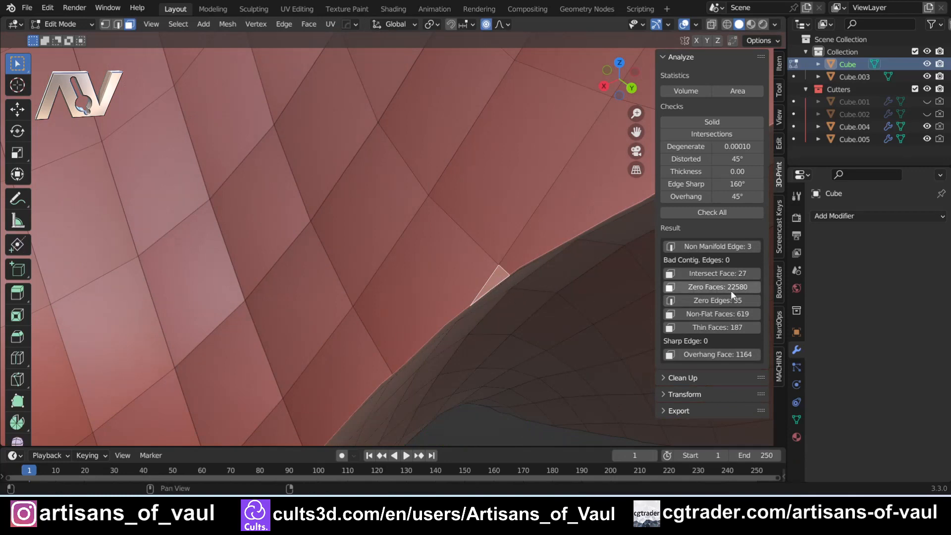
# Step: Examine the mesh around the overlap of the two cuts, from the whole block down to the selected tiny triangle
pyautogui.scroll(-5, 472, 249)
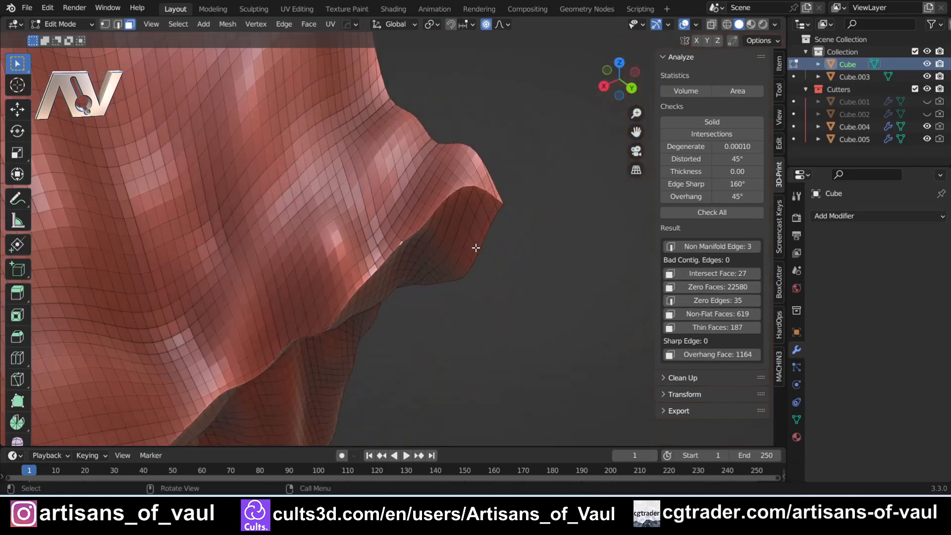
pyautogui.moveTo(471, 253); pyautogui.dragTo(402, 230, button='middle')
pyautogui.scroll(-2, 404, 229)
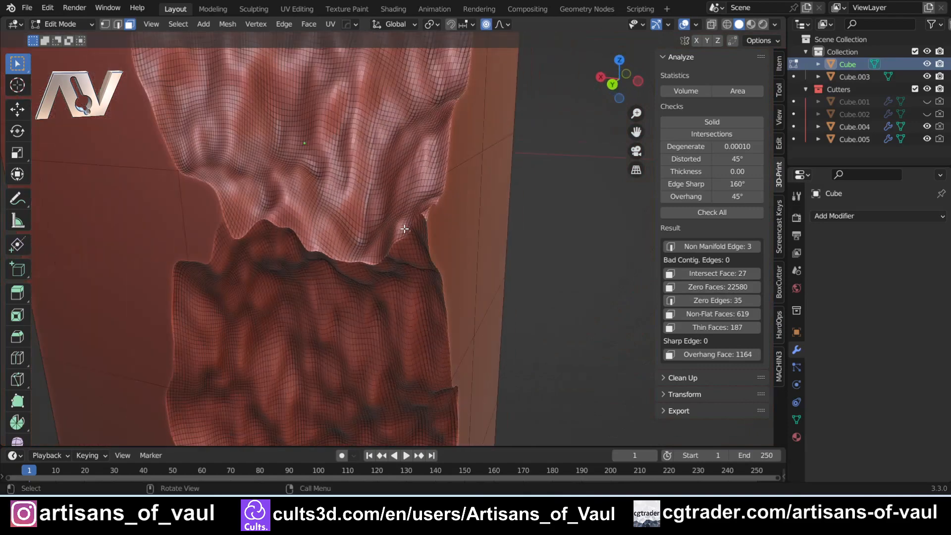
pyautogui.scroll(-5, 405, 229)
pyautogui.scroll(2, 554, 282)
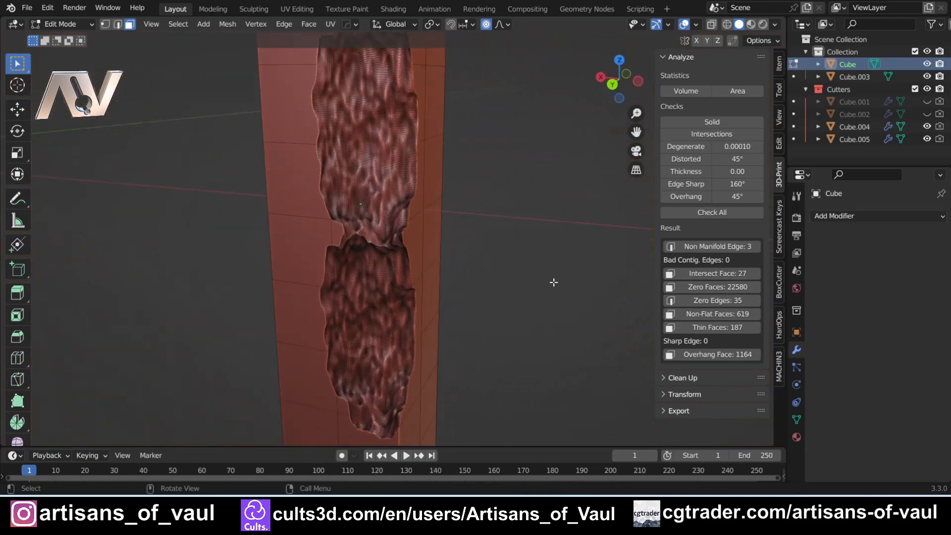
pyautogui.scroll(6, 372, 235)
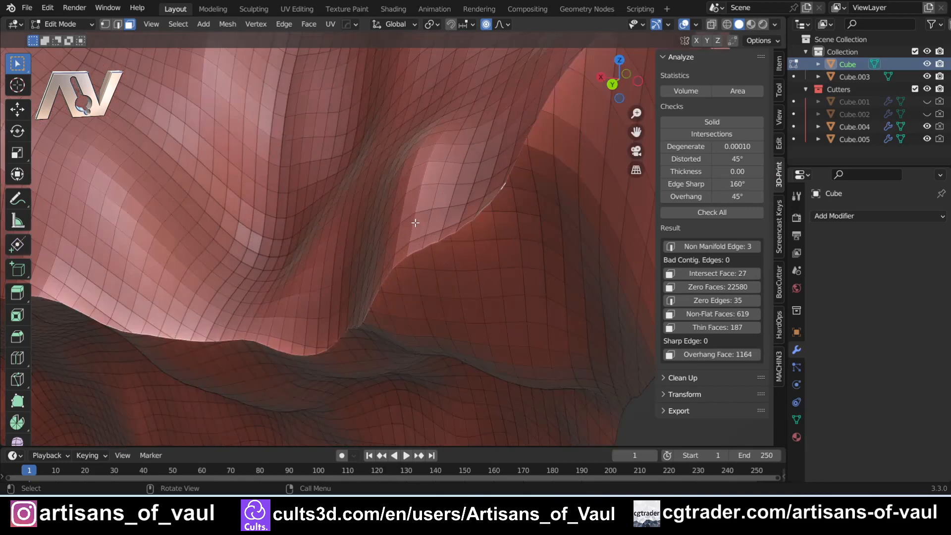
pyautogui.moveTo(415, 223); pyautogui.dragTo(454, 258, button='middle')
pyautogui.scroll(4, 454, 258)
pyautogui.keyDown('shift'); pyautogui.moveTo(393, 159); pyautogui.dragTo(391, 296, button='middle'); pyautogui.keyUp('shift')
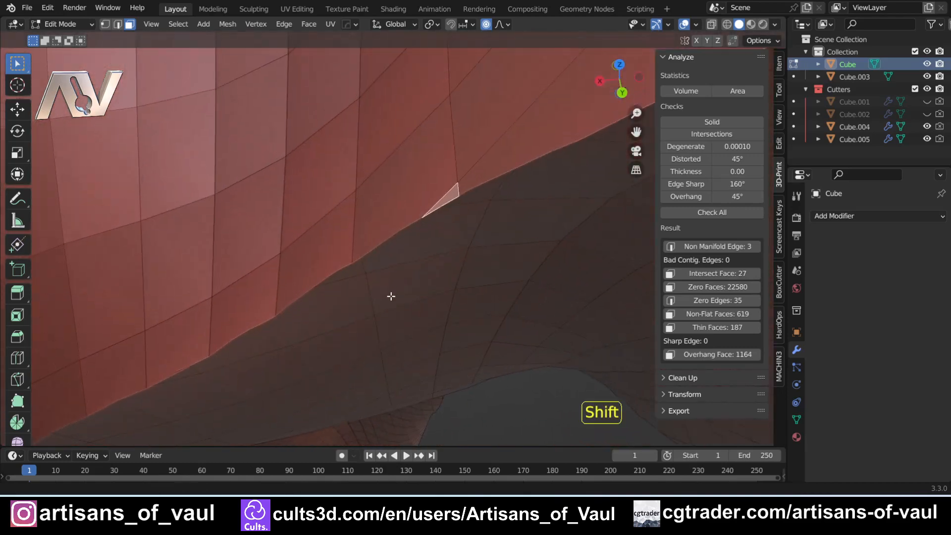
pyautogui.scroll(3, 405, 227)
pyautogui.moveTo(417, 226); pyautogui.dragTo(338, 195, button='middle')
# Step: Select the very short edge beside the ridge between the cuts in edge select mode
pyautogui.press('Tab')
pyautogui.click(477, 305)
pyautogui.click(514, 162)
pyautogui.keyDown('shift'); pyautogui.moveTo(335, 309); pyautogui.dragTo(413, 225, button='middle'); pyautogui.keyUp('shift')
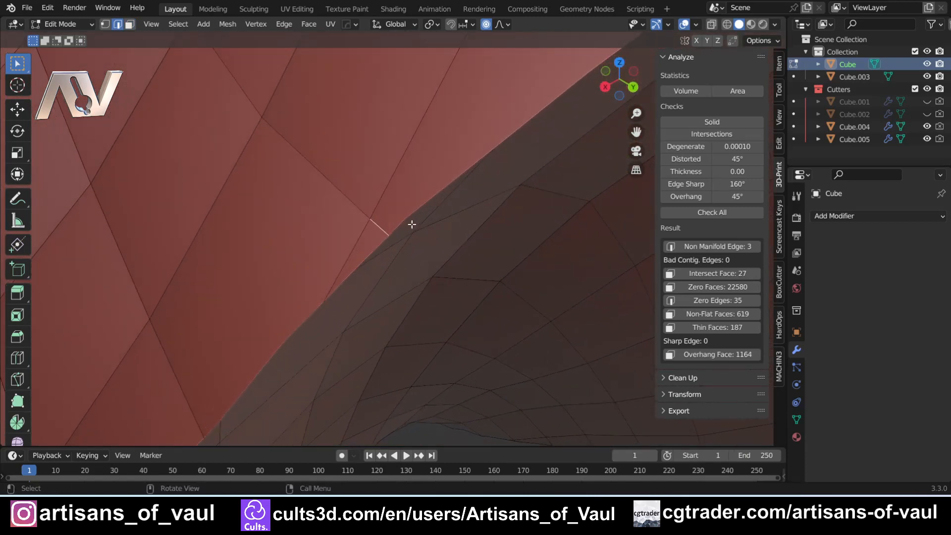
pyautogui.press('Tab')
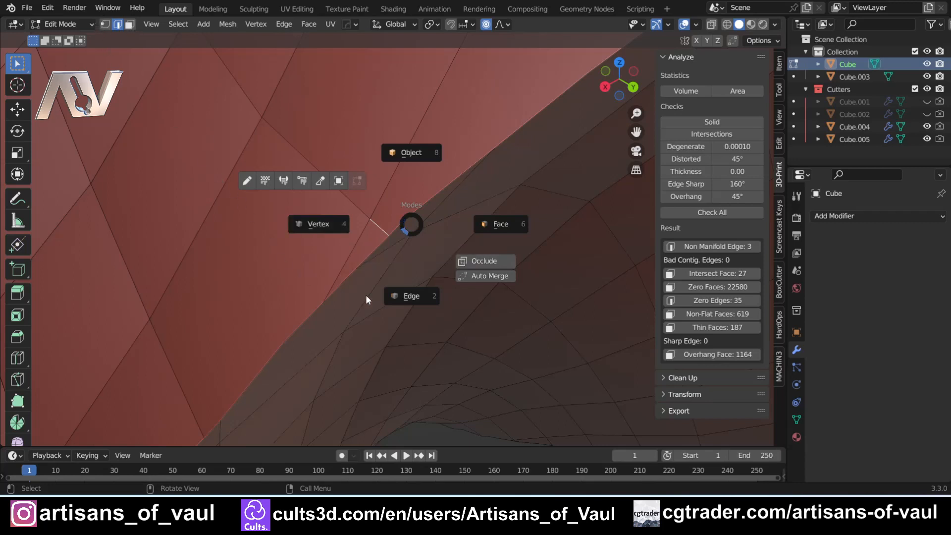
pyautogui.click(418, 290)
# Step: Return to Object Mode and examine the whole block with its two rough cuts
pyautogui.scroll(-4, 413, 280)
pyautogui.scroll(-3, 413, 279)
pyautogui.press('Tab')
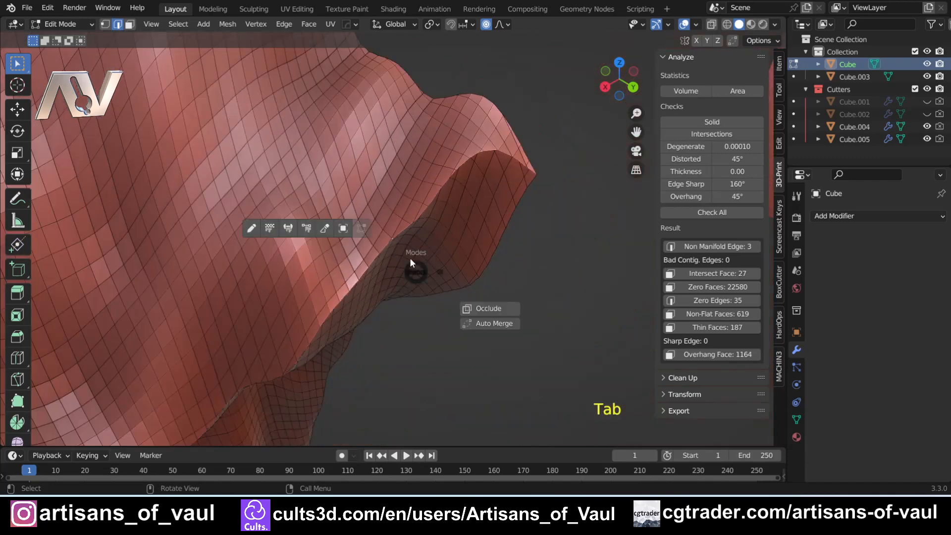
pyautogui.click(394, 202)
pyautogui.moveTo(419, 251); pyautogui.dragTo(327, 244, button='middle')
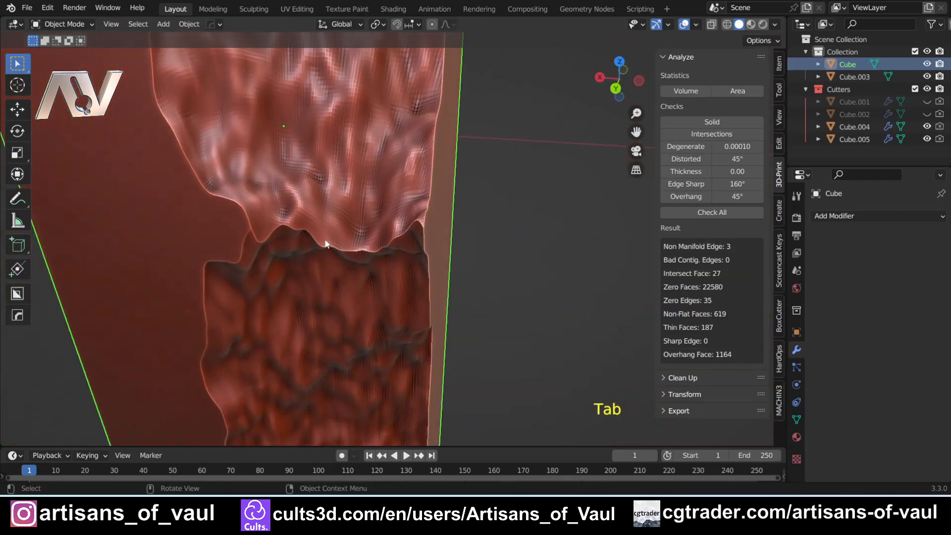
pyautogui.scroll(-4, 317, 213)
pyautogui.keyDown('shift'); pyautogui.moveTo(310, 190); pyautogui.dragTo(304, 285, button='middle'); pyautogui.keyUp('shift')
pyautogui.scroll(-4, 337, 277)
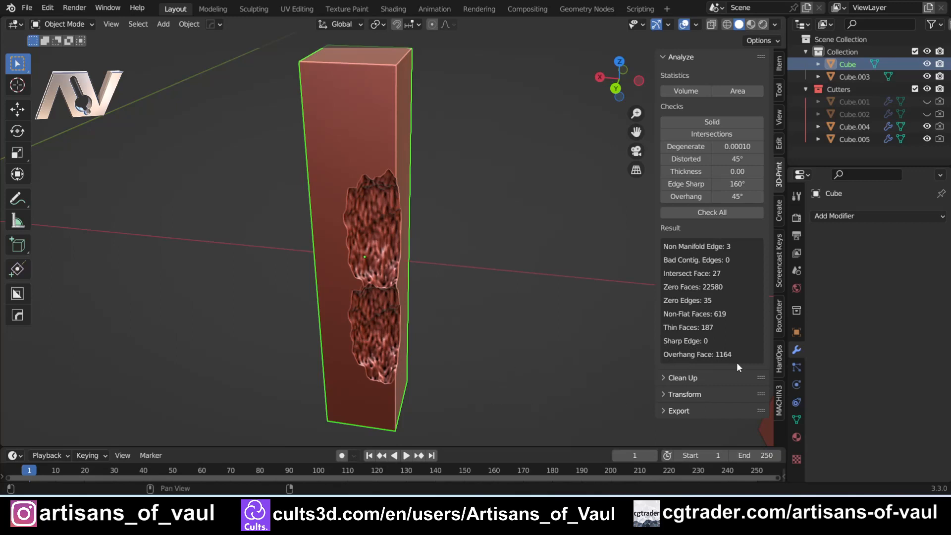
pyautogui.moveTo(570, 347); pyautogui.dragTo(644, 328, button='middle')
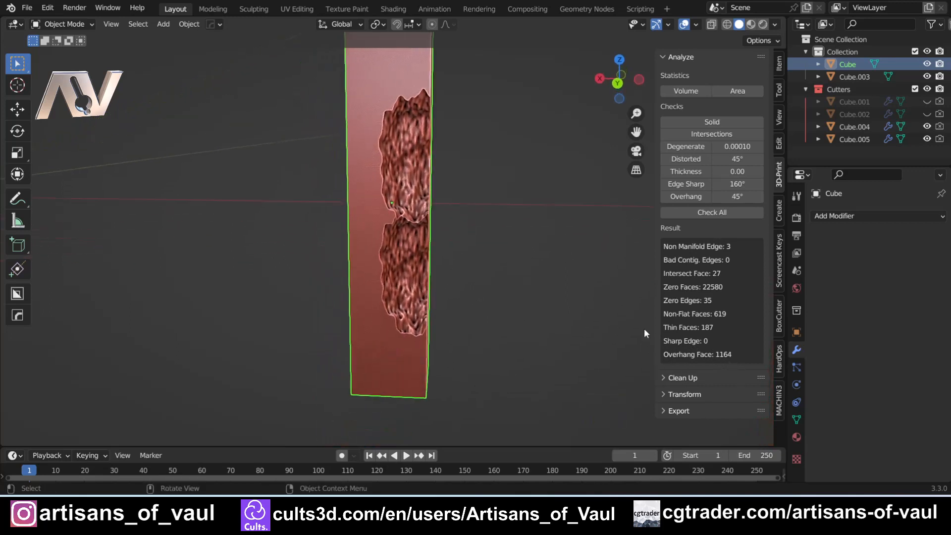
# Step: Select the overhang faces from the 3D-Print results in face select mode, inspect them, and return to Object Mode
pyautogui.press('Tab')
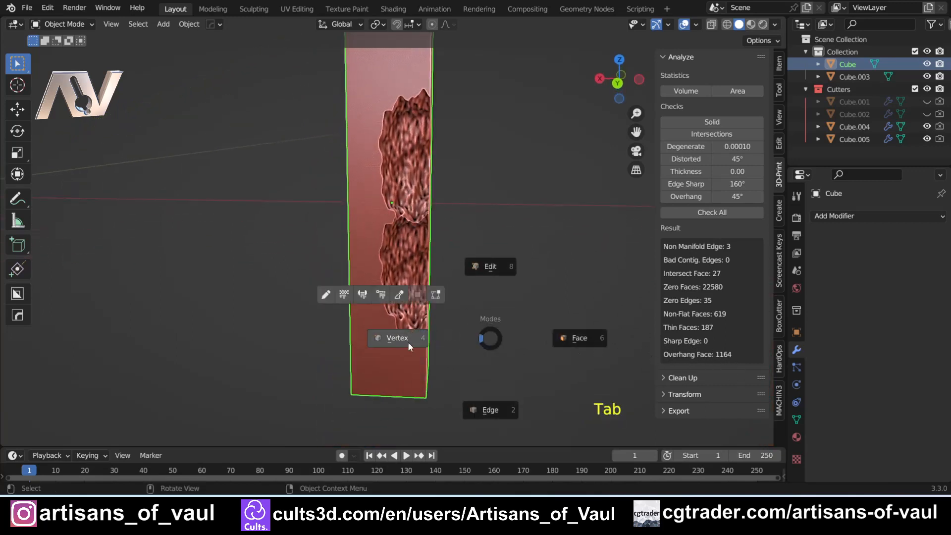
pyautogui.click(572, 353)
pyautogui.click(703, 355)
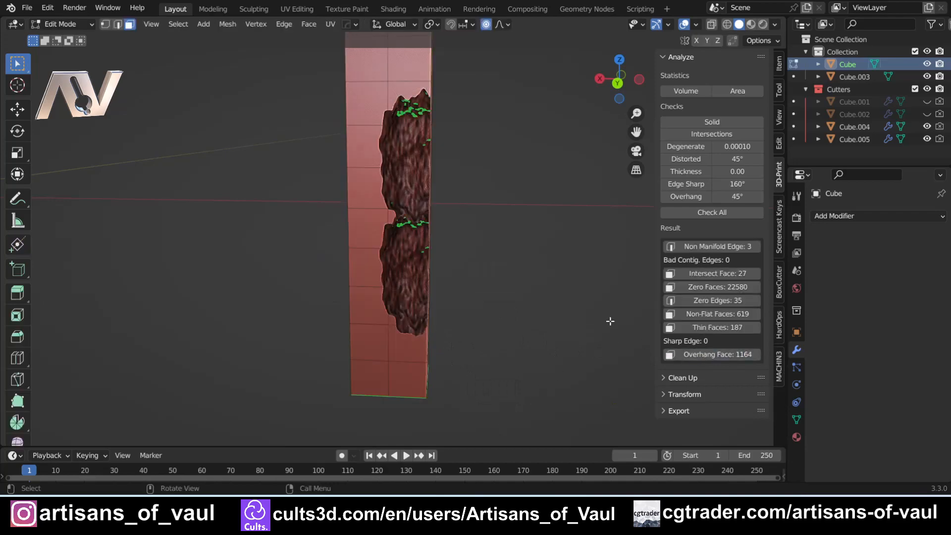
pyautogui.keyDown('shift'); pyautogui.moveTo(609, 322); pyautogui.dragTo(404, 192, button='middle'); pyautogui.keyUp('shift')
pyautogui.scroll(6, 365, 296)
pyautogui.scroll(-4, 453, 339)
pyautogui.moveTo(453, 339)
pyautogui.keyDown('shift'); pyautogui.mouseDown(button='middle')
pyautogui.moveTo(446, 188)
pyautogui.moveTo(384, 406)
pyautogui.moveTo(403, 169)
pyautogui.moveTo(401, 229)
pyautogui.moveTo(399, 193)
pyautogui.moveTo(462, 206)
pyautogui.moveTo(514, 378)
pyautogui.moveTo(501, 350)
pyautogui.mouseUp(button='middle'); pyautogui.keyUp('shift')
pyautogui.keyDown('shift'); pyautogui.moveTo(501, 350); pyautogui.dragTo(477, 416, button='middle'); pyautogui.keyUp('shift')
pyautogui.scroll(-4, 488, 336)
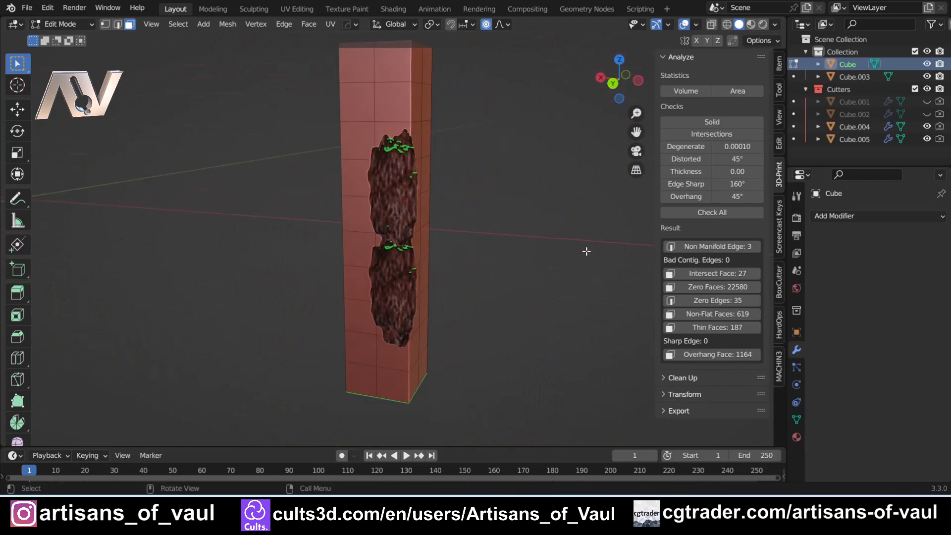
pyautogui.scroll(3, 378, 258)
pyautogui.moveTo(379, 257)
pyautogui.mouseDown(button='middle')
pyautogui.moveTo(397, 238)
pyautogui.moveTo(413, 265)
pyautogui.mouseUp(button='middle')
pyautogui.press('Tab')
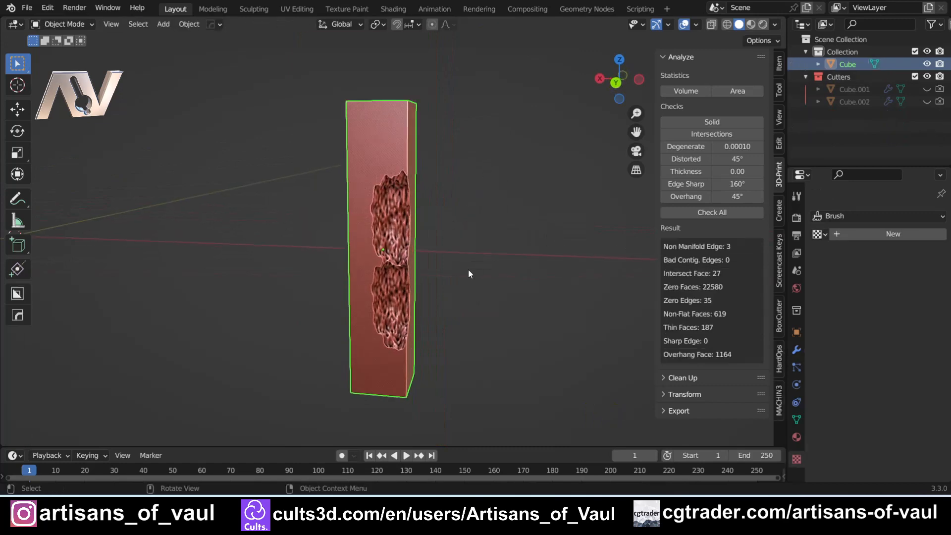
# Step: Add a mesh cube at the world origin and scale it up by about 2.885
pyautogui.click(468, 263)
pyautogui.hotkey('shift', 'a')
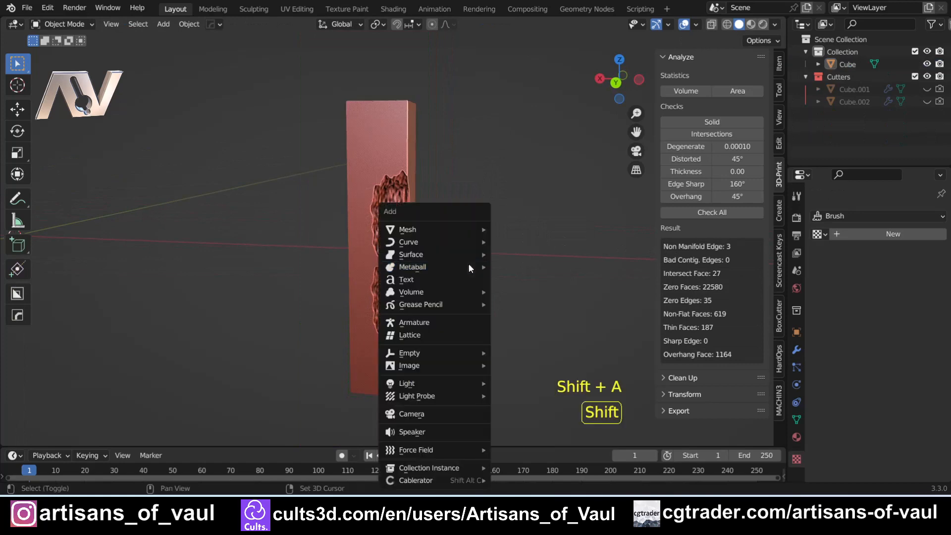
pyautogui.moveTo(466, 231)
pyautogui.click(517, 254)
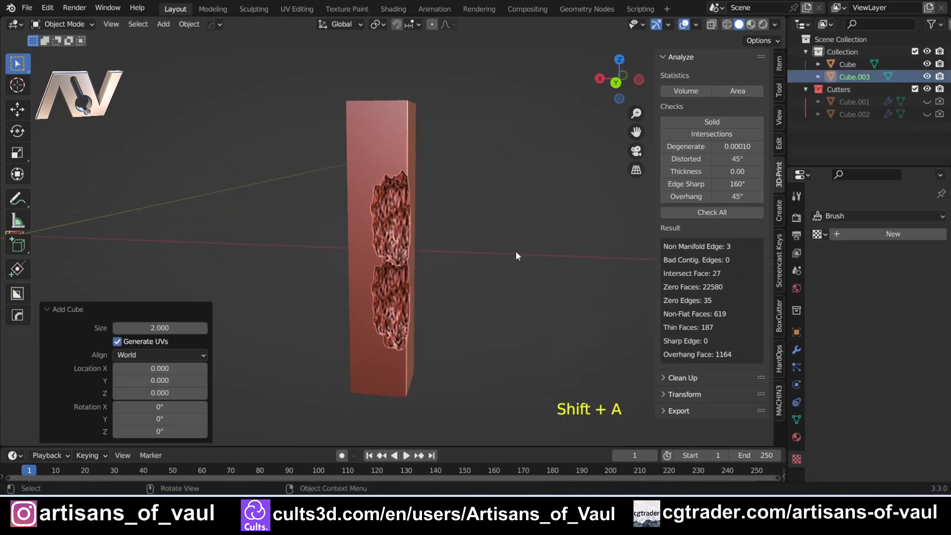
pyautogui.scroll(-3, 266, 246)
pyautogui.press('s')
pyautogui.click(480, 304)
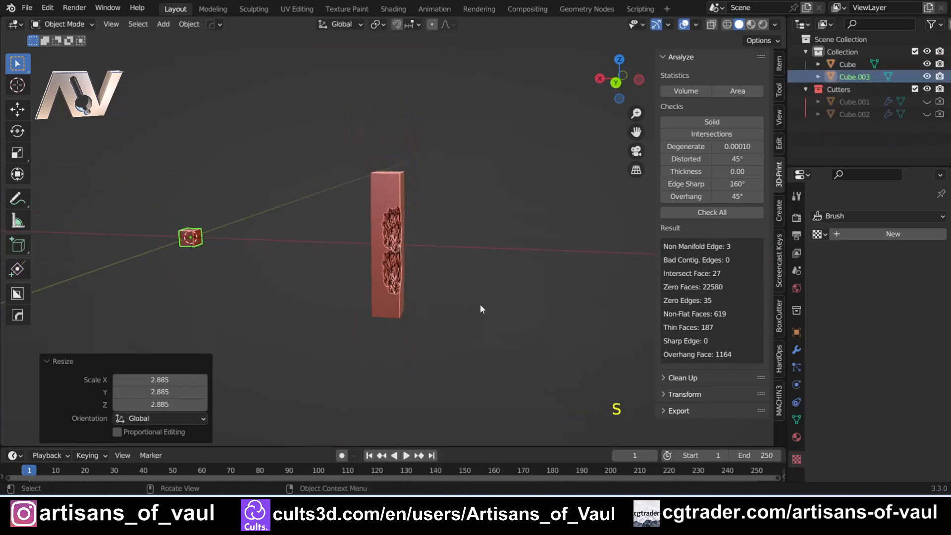
# Step: Move the new cube beside the cut block, by about -46.54 in X, -8.34 in Y and 0.36 in Z
pyautogui.press('g')
pyautogui.click(427, 272)
pyautogui.scroll(6, 280, 248)
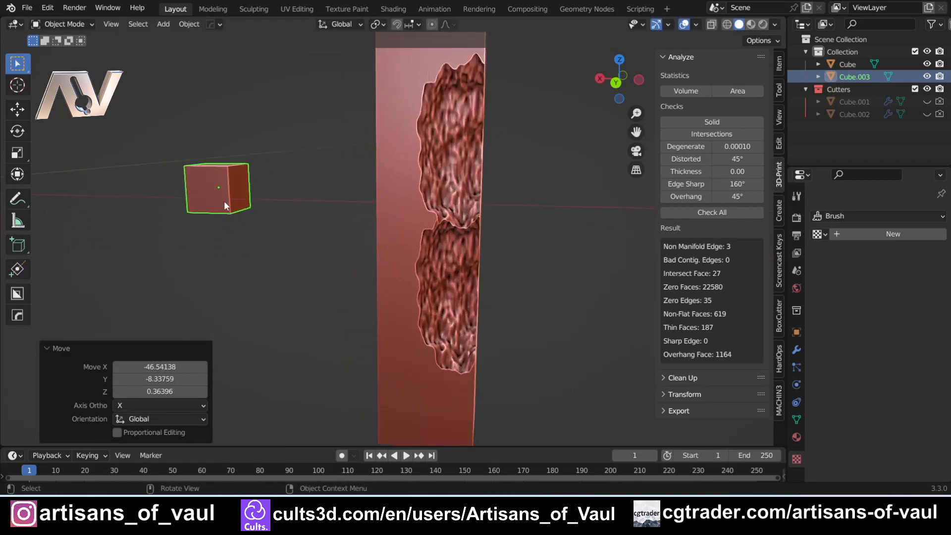
pyautogui.scroll(-2, 347, 198)
pyautogui.keyDown('shift'); pyautogui.moveTo(355, 193); pyautogui.dragTo(326, 229, button='middle'); pyautogui.keyUp('shift')
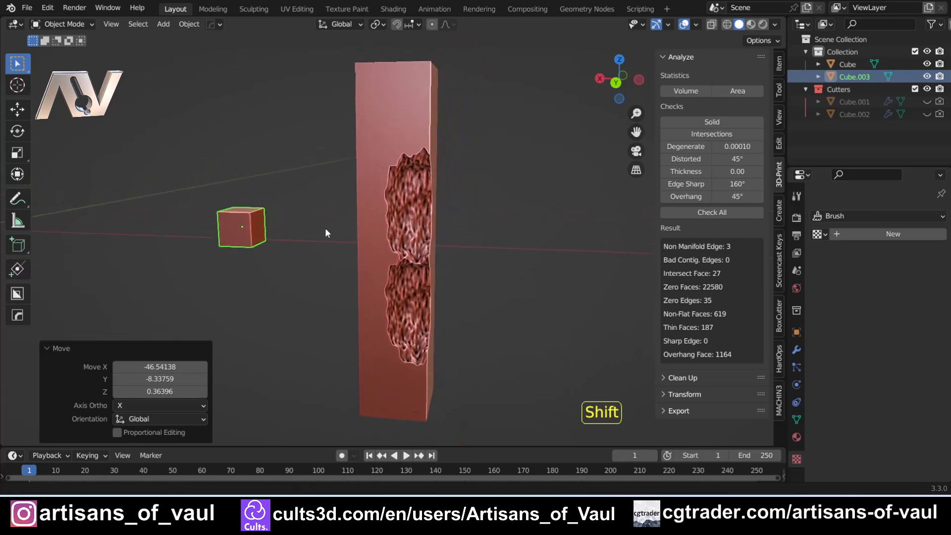
pyautogui.scroll(2, 322, 235)
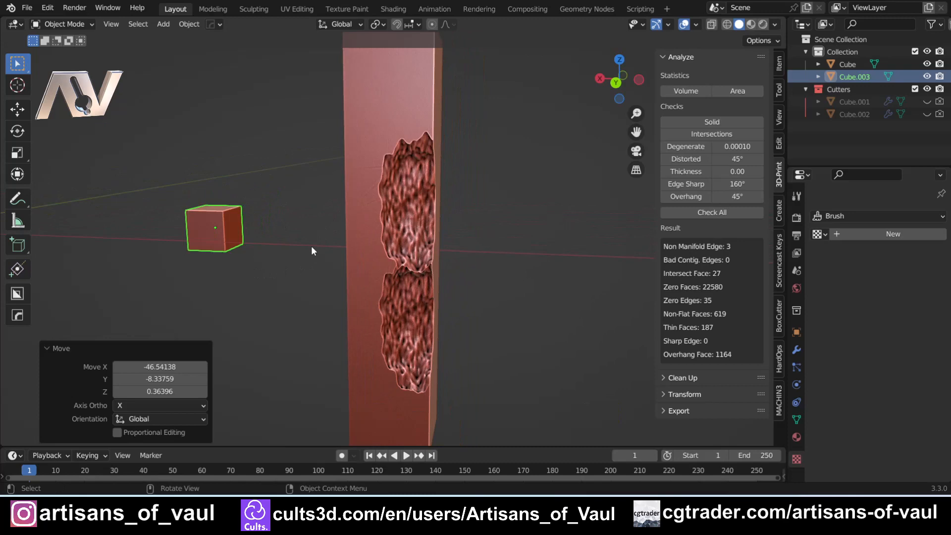
pyautogui.scroll(-2, 372, 231)
# Step: Select the non-manifold edges of the cut block from the 3D-Print results in Edit Mode
pyautogui.click(372, 247)
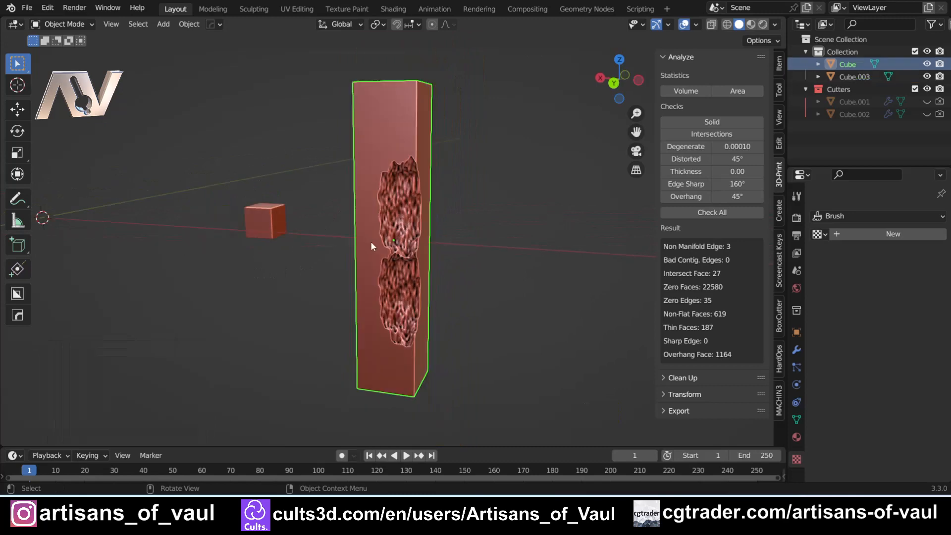
pyautogui.scroll(2, 485, 245)
pyautogui.press('Tab')
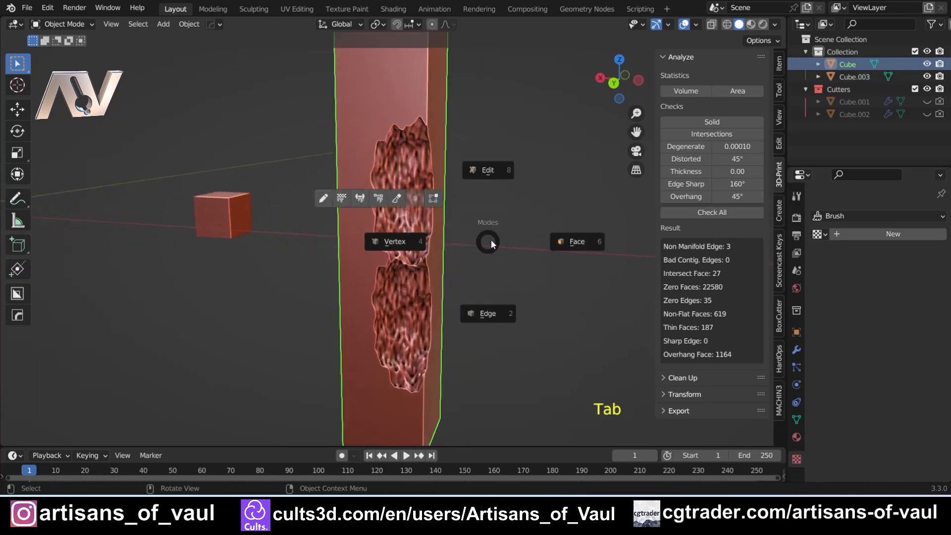
pyautogui.click(570, 242)
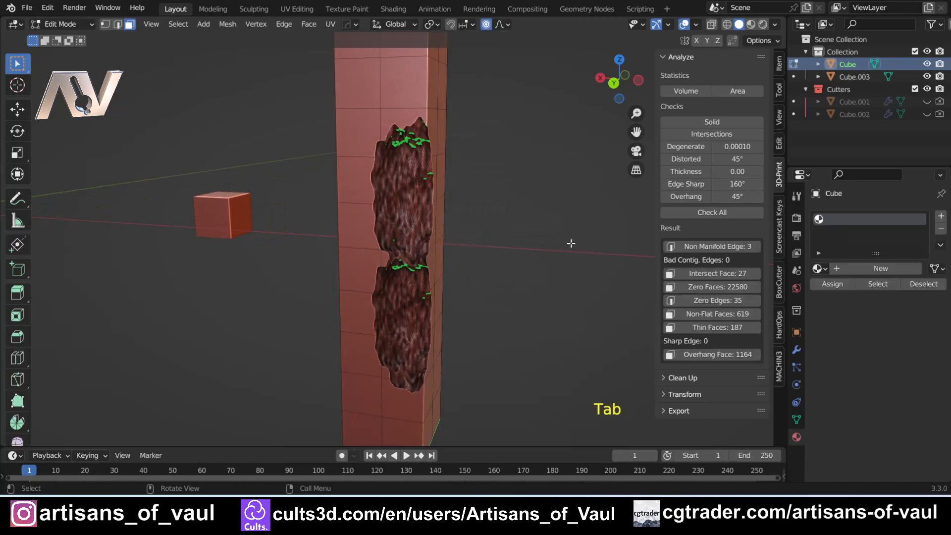
pyautogui.click(706, 247)
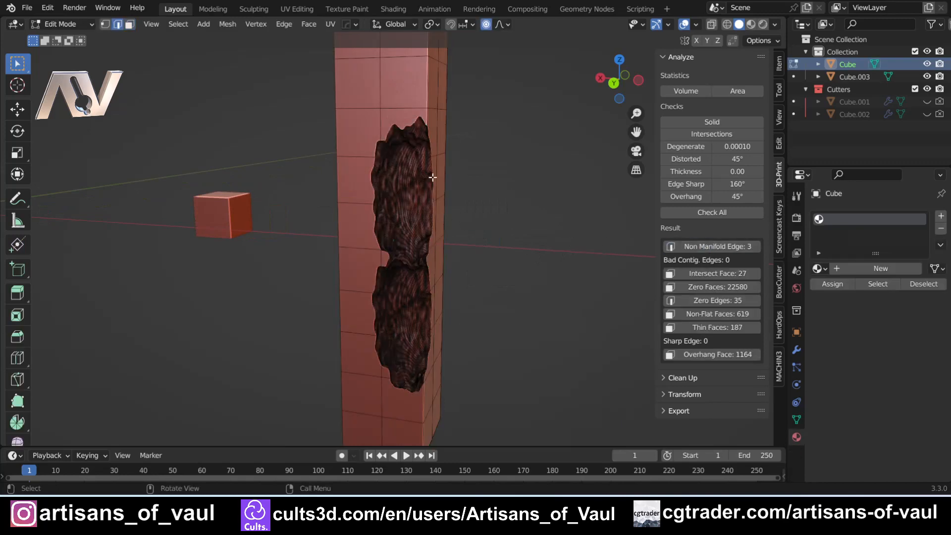
pyautogui.moveTo(432, 177); pyautogui.dragTo(388, 299, button='middle')
pyautogui.click(706, 247)
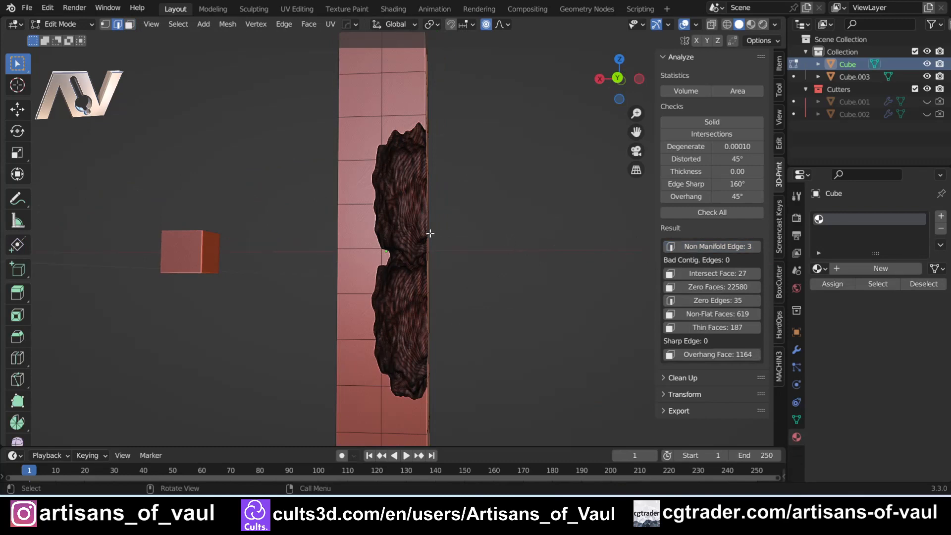
# Step: Frame the selected non-manifold edges in wireframe display and inspect the surrounding mesh
pyautogui.hotkey('shift', 'z')
pyautogui.moveTo(427, 233); pyautogui.dragTo(441, 274, button='middle')
pyautogui.scroll(4, 369, 256)
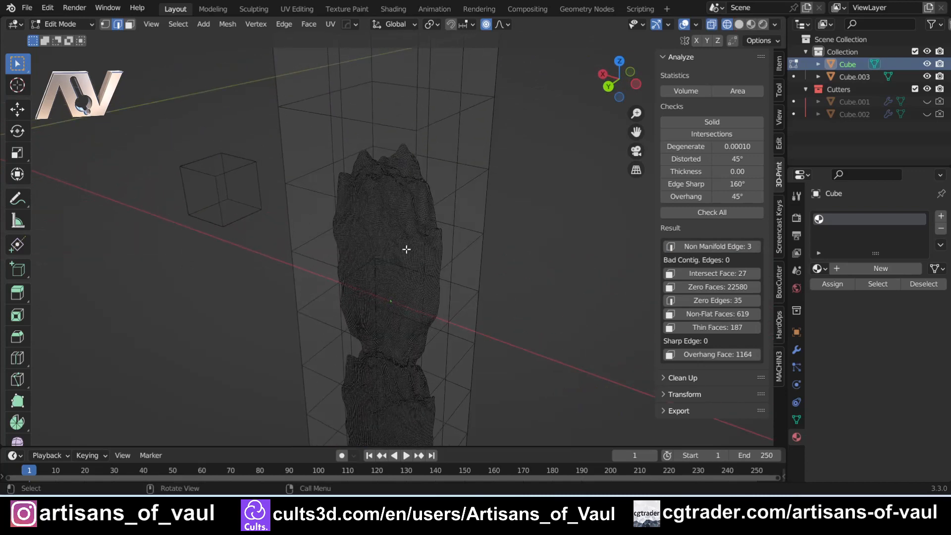
pyautogui.press('KP_Decimal')
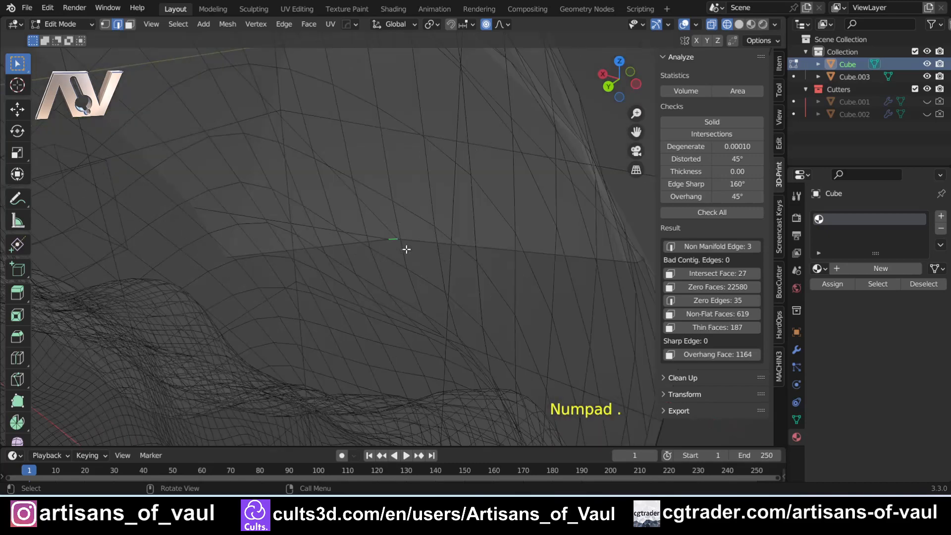
pyautogui.moveTo(407, 249); pyautogui.dragTo(405, 371, button='middle')
pyautogui.scroll(-2, 416, 209)
pyautogui.scroll(-1, 405, 369)
pyautogui.scroll(1, 403, 337)
pyautogui.keyDown('shift'); pyautogui.moveTo(403, 336); pyautogui.dragTo(389, 210, button='middle'); pyautogui.keyUp('shift')
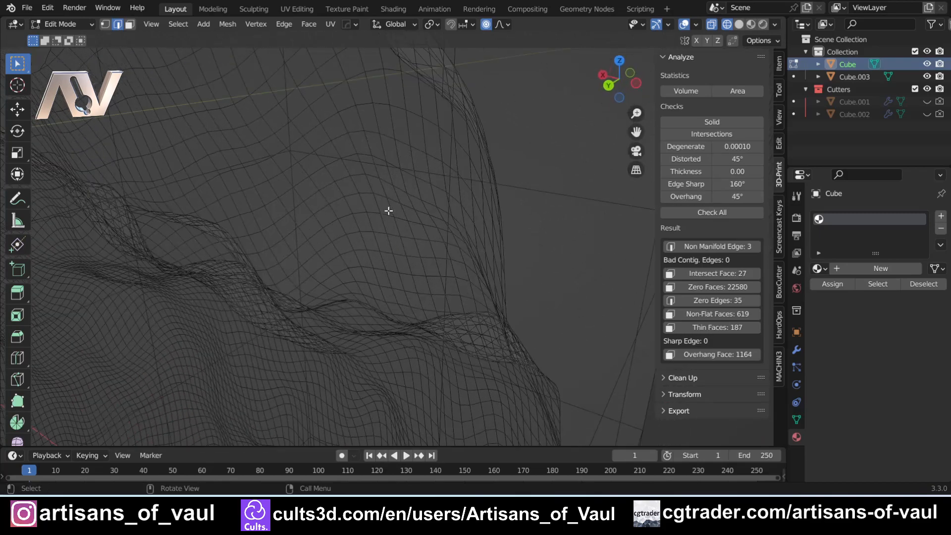
# Step: Frame the selected non-manifold edges in solid shading, examine them along the block's corner, and return to Object Mode
pyautogui.press('KP_Decimal')
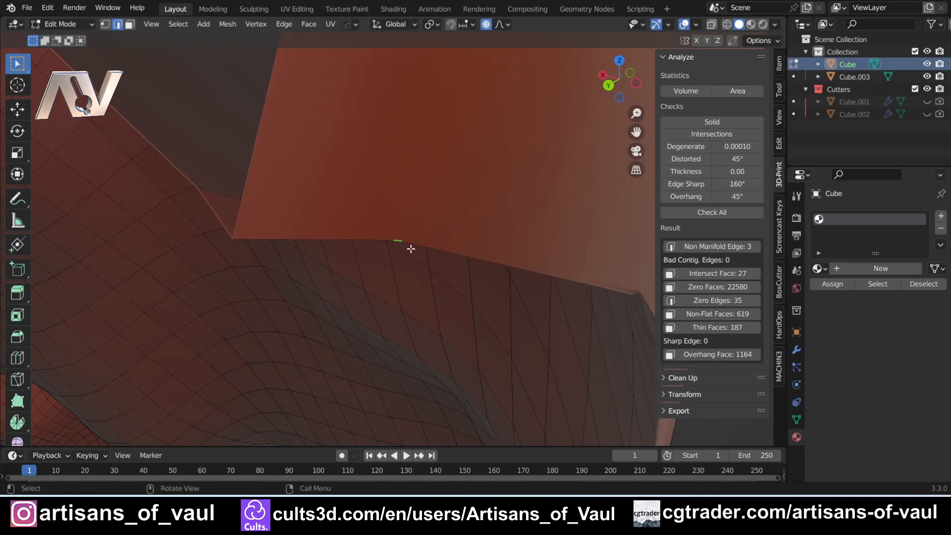
pyautogui.keyDown('ctrl'); pyautogui.moveTo(412, 231); pyautogui.dragTo(367, 291, button='middle'); pyautogui.keyUp('ctrl')
pyautogui.scroll(-3, 407, 253)
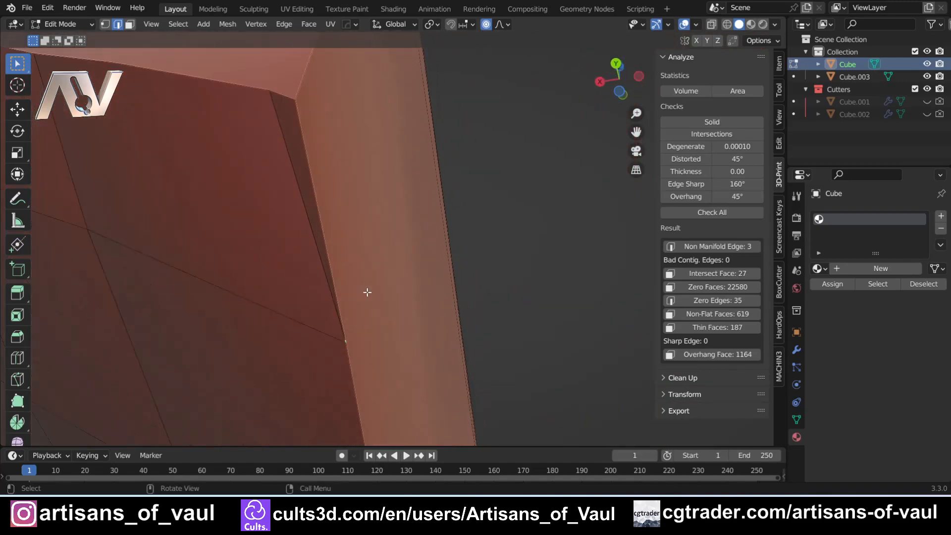
pyautogui.keyDown('shift'); pyautogui.moveTo(350, 322); pyautogui.dragTo(363, 271, button='middle'); pyautogui.keyUp('shift')
pyautogui.scroll(-5, 417, 264)
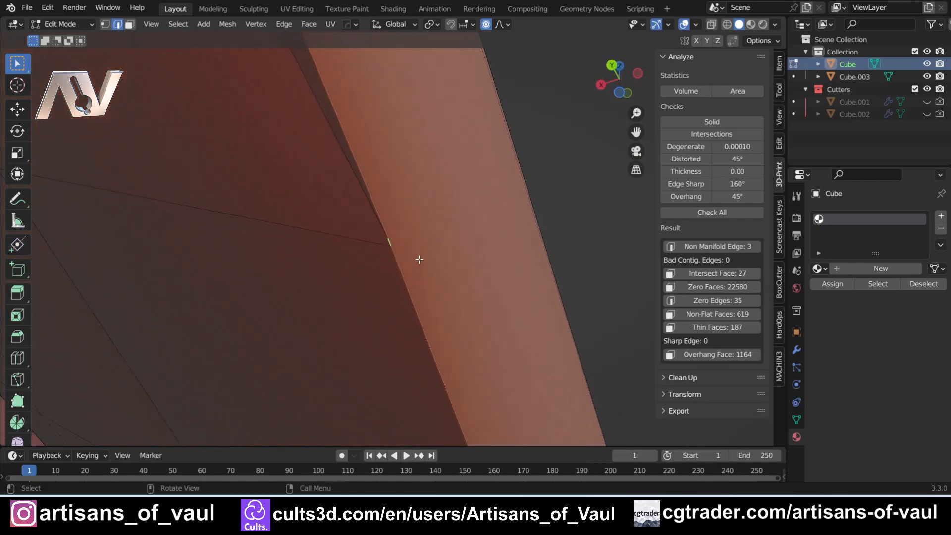
pyautogui.scroll(-8, 418, 237)
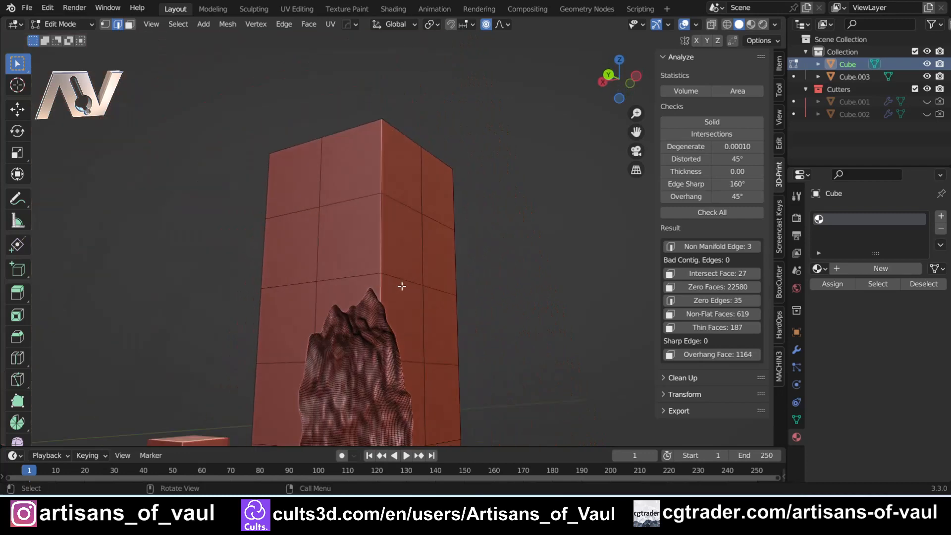
pyautogui.press('Tab')
pyautogui.click(391, 203)
# Step: Add two perpendicular vertical loop cuts through the middle of the small cube in Edit Mode
pyautogui.keyDown('shift'); pyautogui.moveTo(292, 233); pyautogui.dragTo(330, 75, button='middle'); pyautogui.keyUp('shift')
pyautogui.moveTo(238, 236); pyautogui.dragTo(234, 264, button='middle')
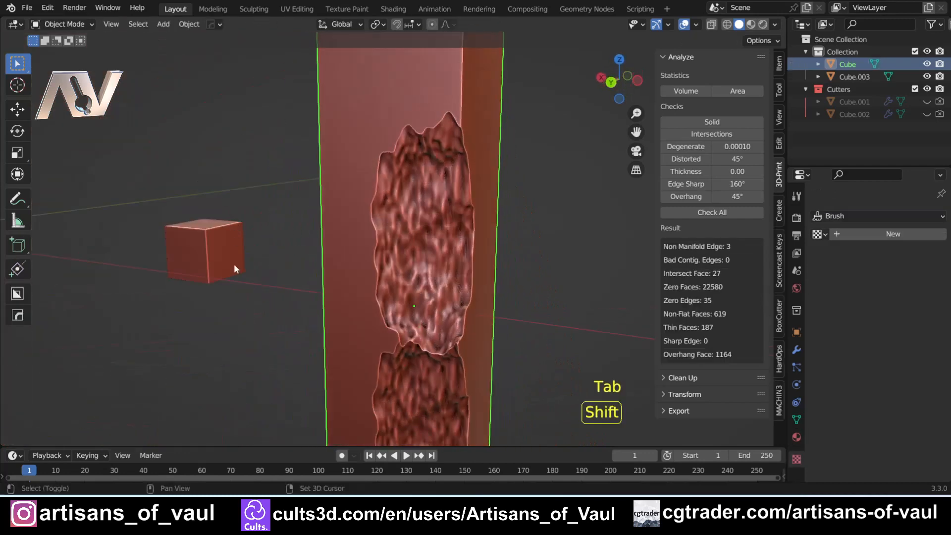
pyautogui.keyDown('shift'); pyautogui.moveTo(164, 263); pyautogui.dragTo(368, 280, button='middle'); pyautogui.keyUp('shift')
pyautogui.click(368, 280)
pyautogui.scroll(6, 429, 332)
pyautogui.keyDown('shift'); pyautogui.moveTo(430, 332); pyautogui.dragTo(368, 218, button='middle'); pyautogui.keyUp('shift')
pyautogui.press('Tab')
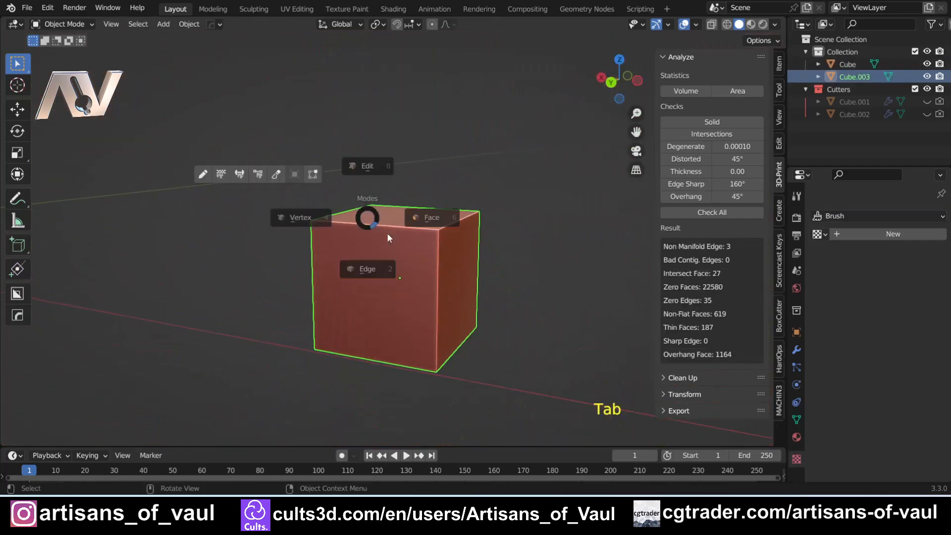
pyautogui.click(393, 308)
pyautogui.hotkey('ctrl', 'r')
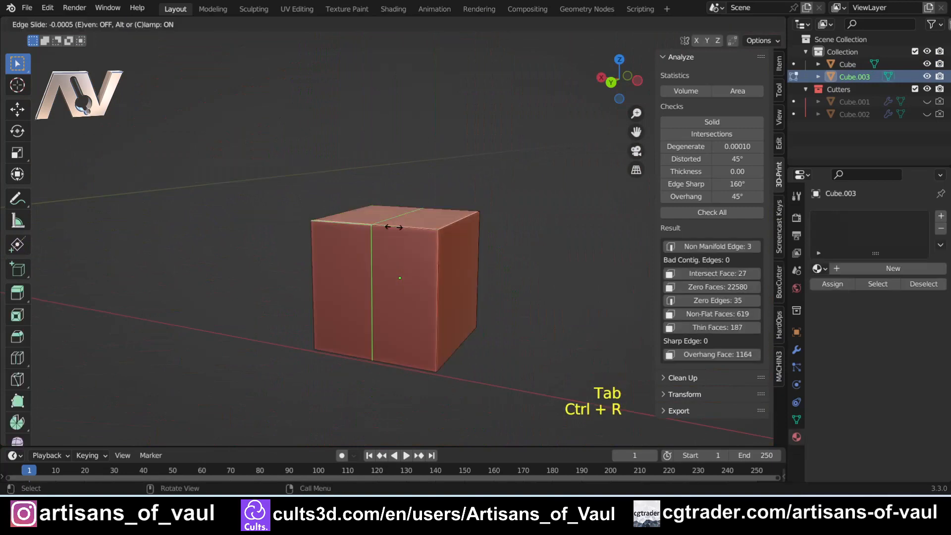
pyautogui.click(440, 232)
pyautogui.rightClick(441, 232)
pyautogui.hotkey('ctrl', 'r')
pyautogui.click(456, 225)
pyautogui.rightClick(456, 225)
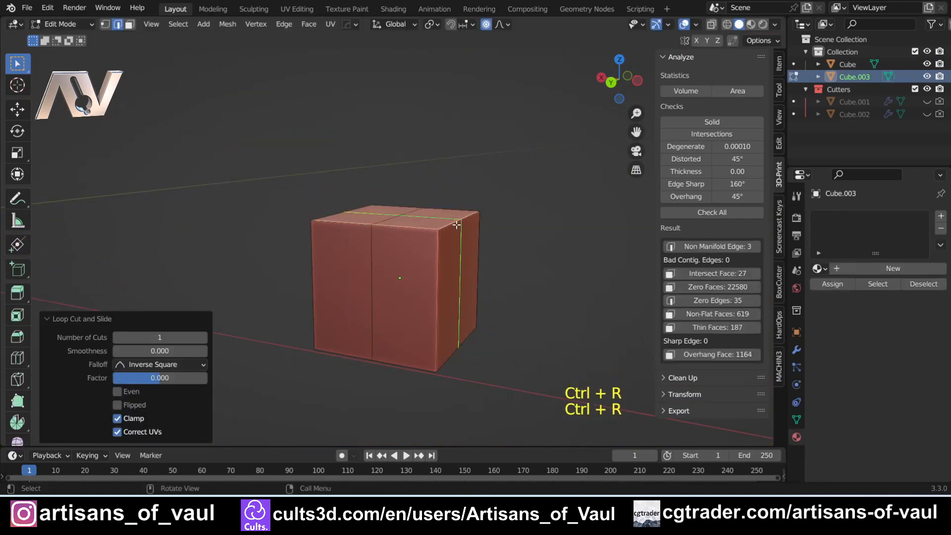
# Step: Delete one quarter face from the top of the small cube in face select mode
pyautogui.moveTo(409, 198); pyautogui.dragTo(425, 248, button='middle')
pyautogui.press('Tab')
pyautogui.click(468, 240)
pyautogui.click(427, 211)
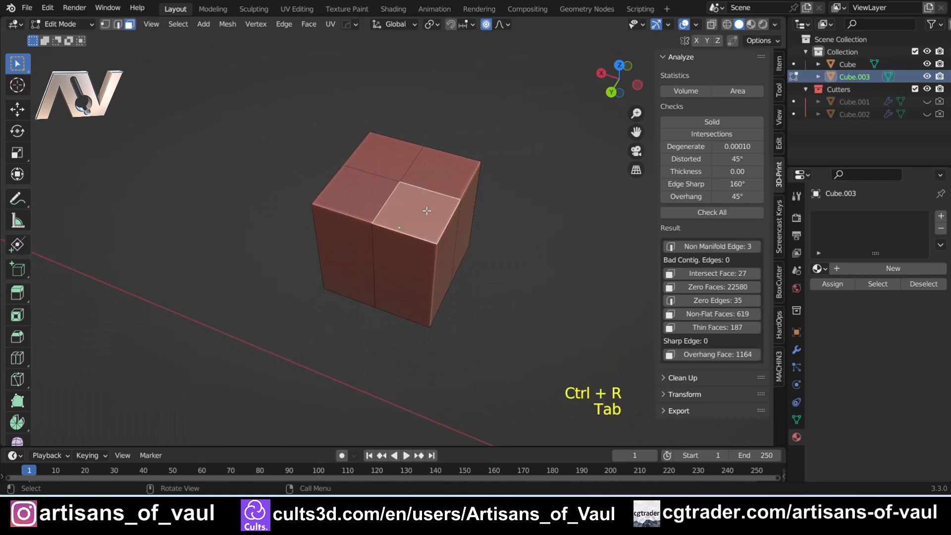
pyautogui.press('Delete')
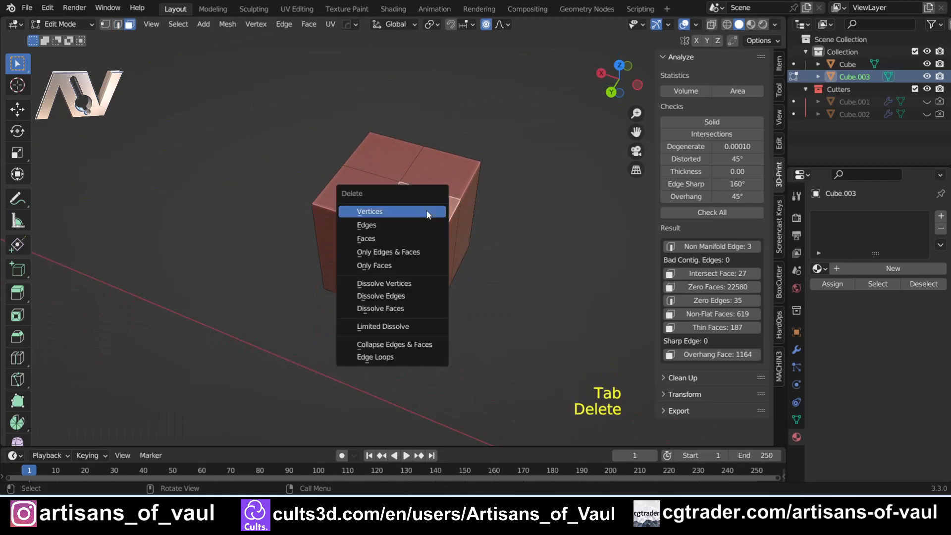
pyautogui.click(397, 238)
# Step: Return to Object Mode and examine the opening in the small cube's top from several angles
pyautogui.moveTo(378, 251); pyautogui.dragTo(442, 172, button='middle')
pyautogui.press('Tab')
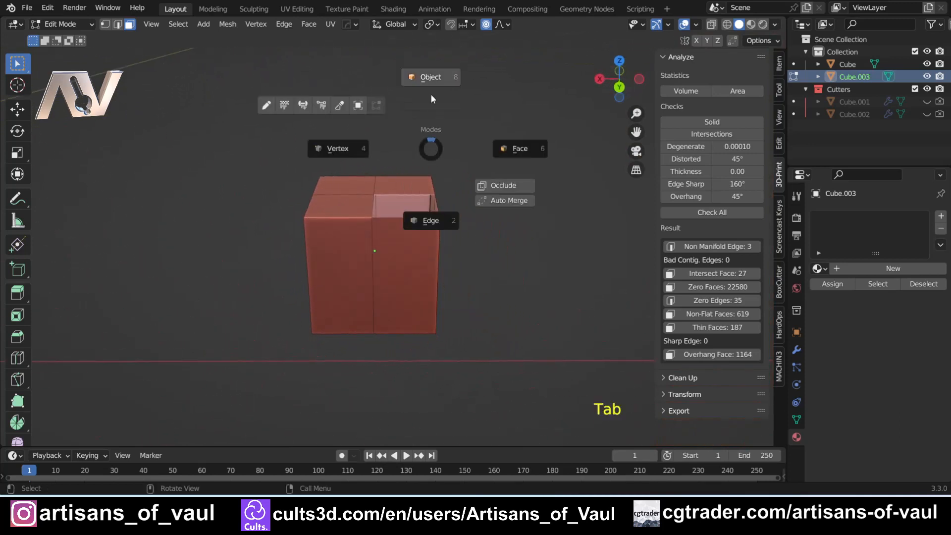
pyautogui.scroll(3, 397, 206)
pyautogui.moveTo(359, 218); pyautogui.dragTo(388, 226, button='middle')
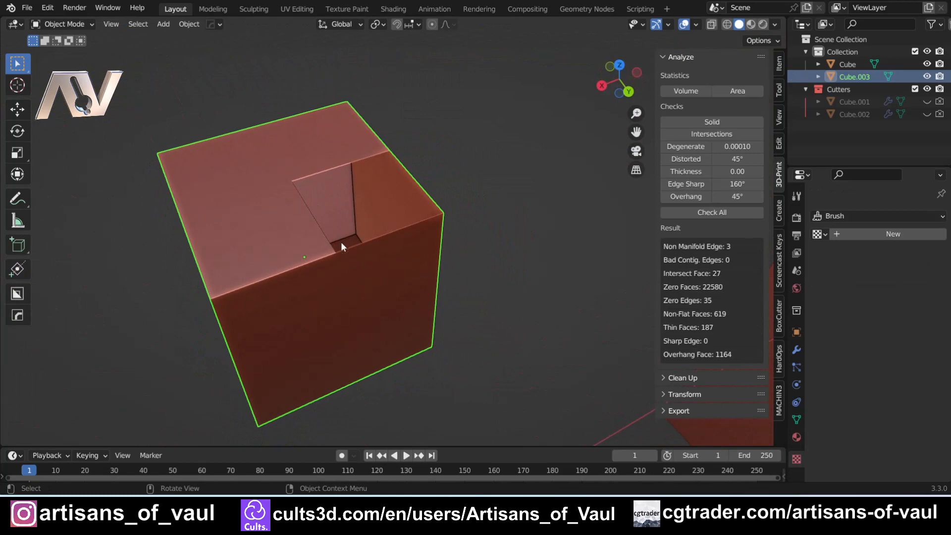
pyautogui.moveTo(355, 287); pyautogui.dragTo(362, 253, button='middle')
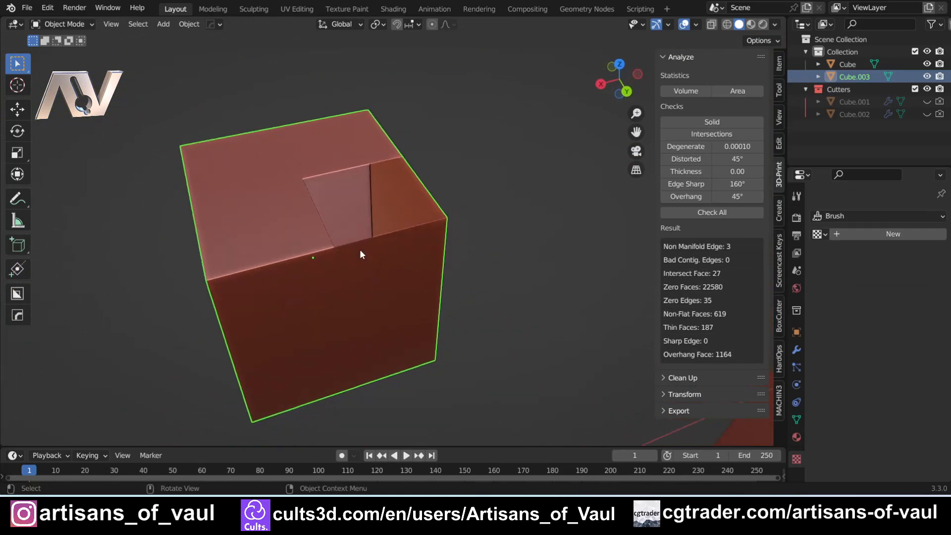
# Step: Run all 3D-print checks on the small open cube and select its non-manifold edges in edge select mode
pyautogui.click(708, 212)
pyautogui.press('Tab')
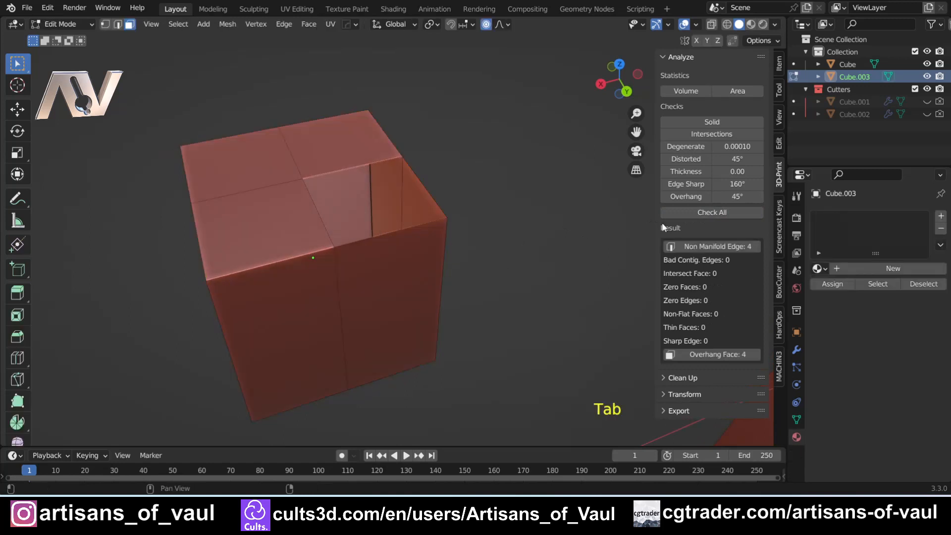
pyautogui.hotkey('ctrl', 'Tab')
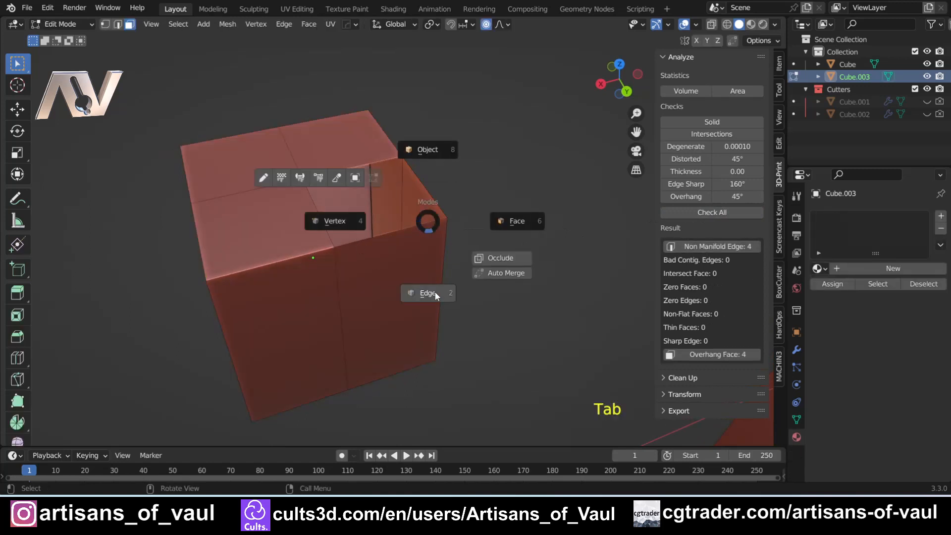
pyautogui.click(435, 292)
pyautogui.click(697, 245)
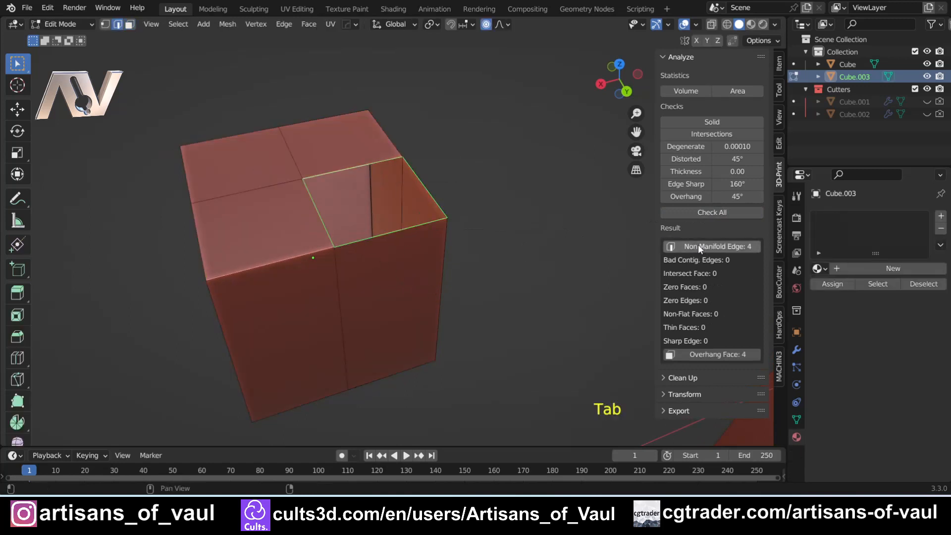
# Step: Fill the opening in the small cube's top with a face, rerun all print checks, and undo the fill
pyautogui.moveTo(295, 179); pyautogui.dragTo(284, 196, button='middle')
pyautogui.keyDown('shift'); pyautogui.moveTo(226, 193); pyautogui.dragTo(298, 166, button='middle'); pyautogui.keyUp('shift')
pyautogui.moveTo(258, 203); pyautogui.dragTo(321, 175, button='middle')
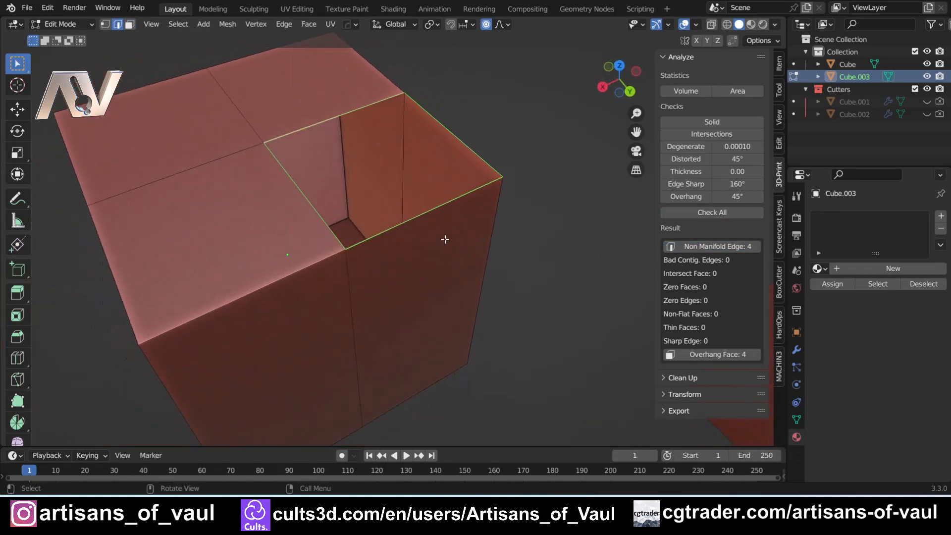
pyautogui.moveTo(444, 238); pyautogui.dragTo(478, 246, button='middle')
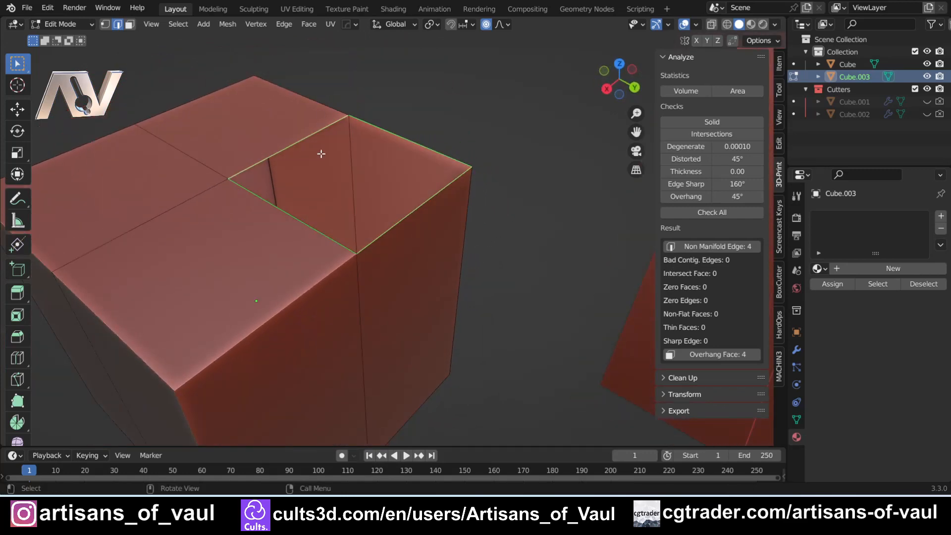
pyautogui.press('alt')
pyautogui.press('f')
pyautogui.moveTo(328, 223); pyautogui.dragTo(347, 225, button='middle')
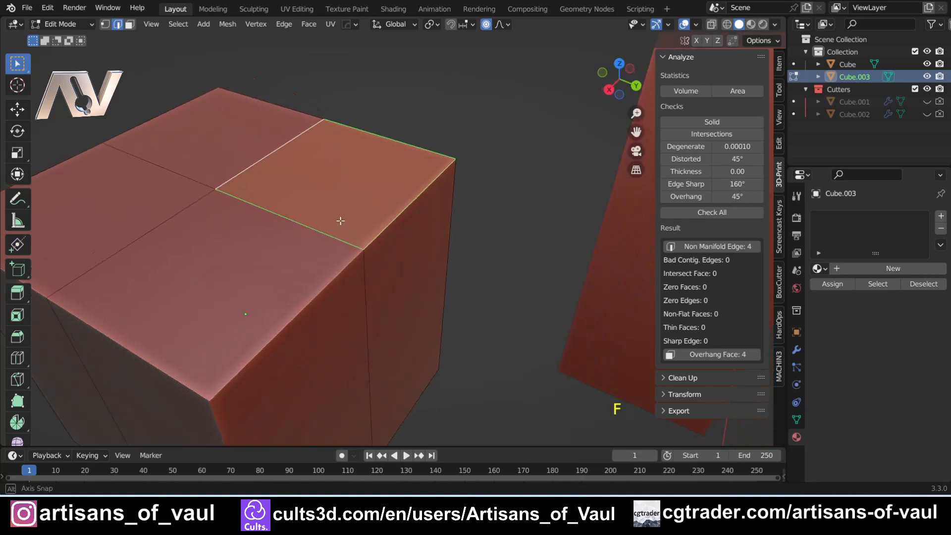
pyautogui.click(712, 213)
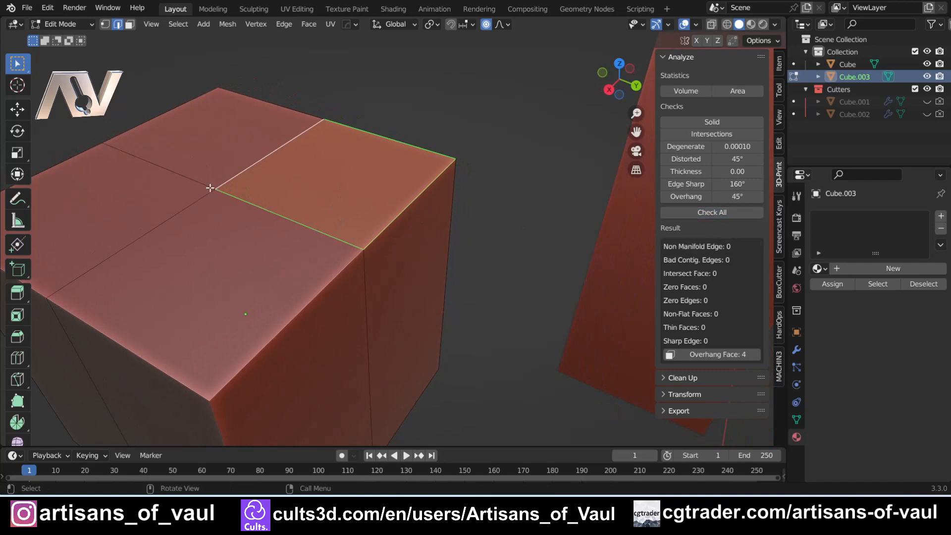
pyautogui.hotkey('ctrl', 'z')
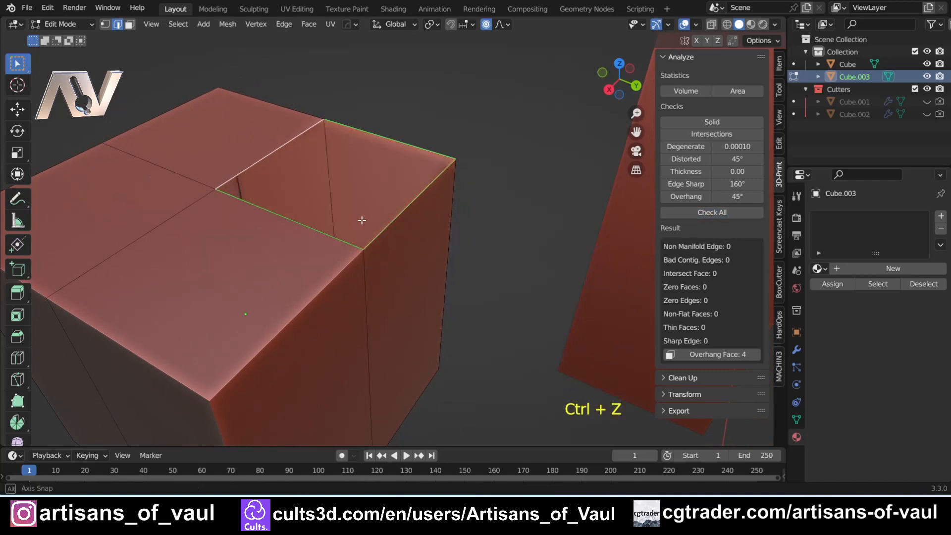
pyautogui.moveTo(361, 219); pyautogui.dragTo(306, 236, button='middle')
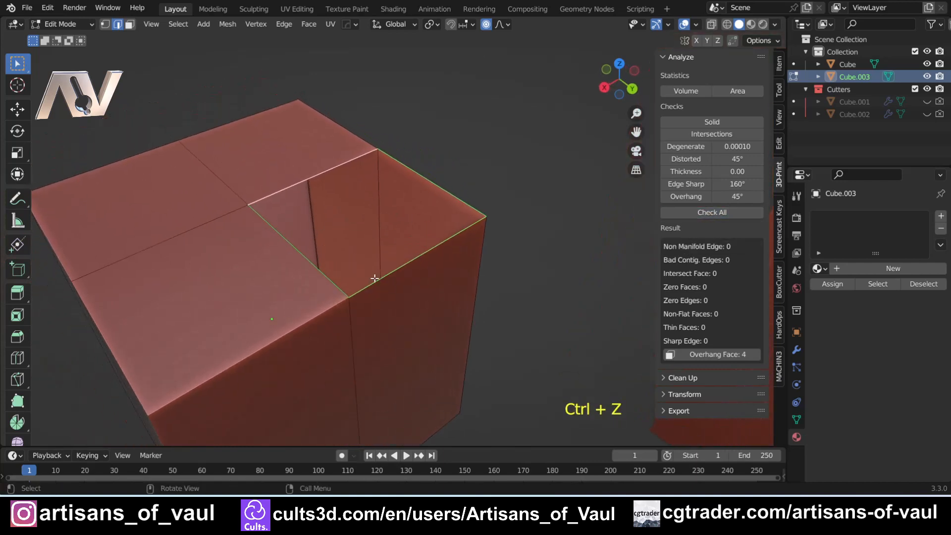
# Step: Switch to vertex select mode and make the opening's outer corner vertex the last-selected of its four selected corners
pyautogui.press('Tab')
pyautogui.click(277, 275)
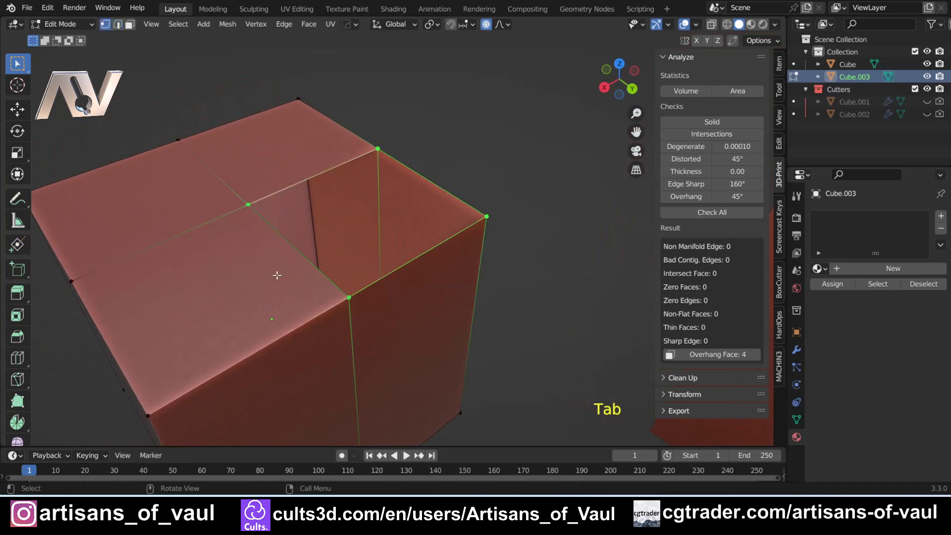
pyautogui.keyDown('shift'); pyautogui.click(342, 297); pyautogui.keyUp('shift')
pyautogui.keyDown('shift'); pyautogui.click(486, 218); pyautogui.keyUp('shift')
# Step: Try merging the opening's four corner vertices with At Last, examine the closed cube, and undo the merge
pyautogui.press('m')
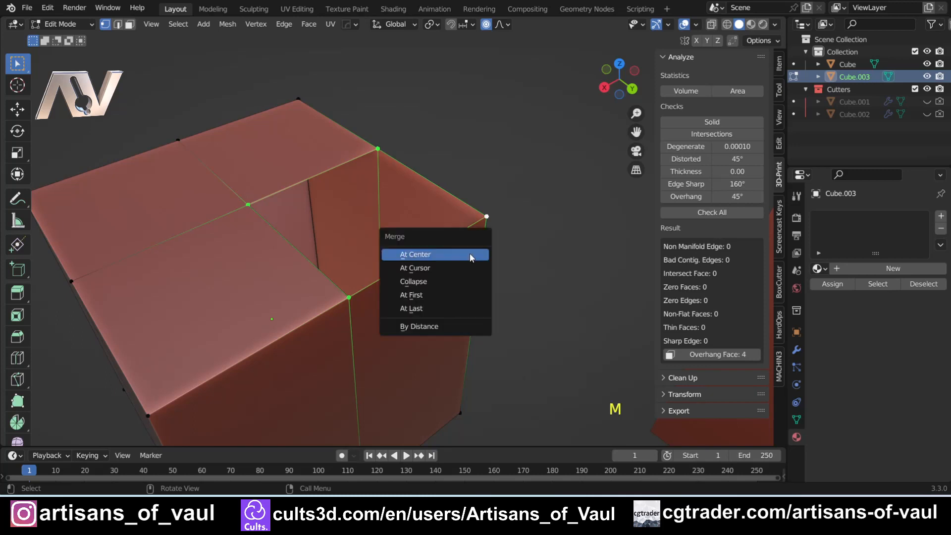
pyautogui.click(448, 310)
pyautogui.moveTo(490, 243); pyautogui.dragTo(456, 231, button='middle')
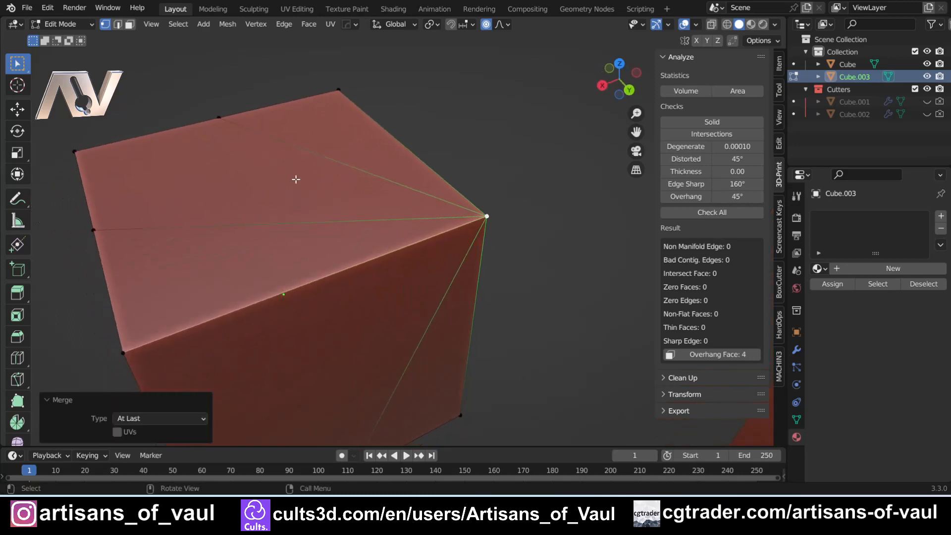
pyautogui.scroll(-4, 341, 211)
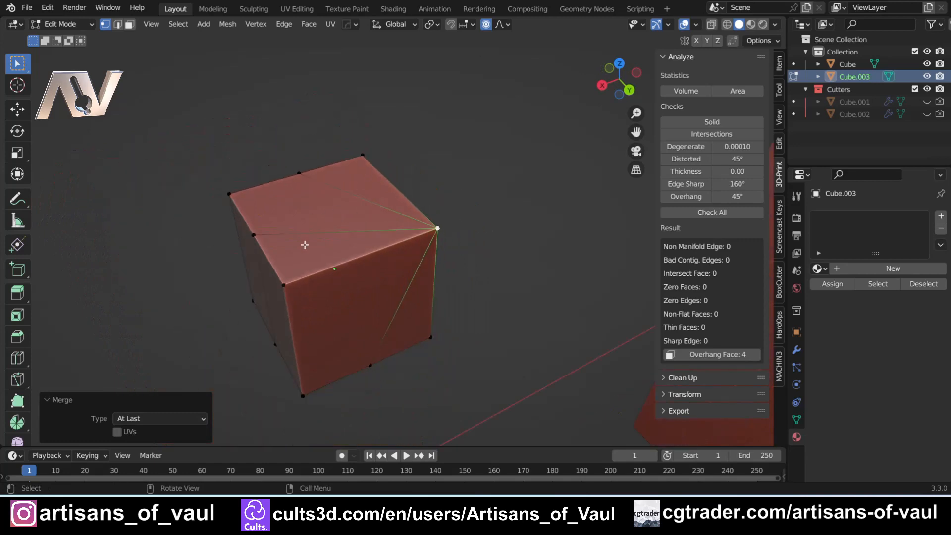
pyautogui.scroll(2, 287, 248)
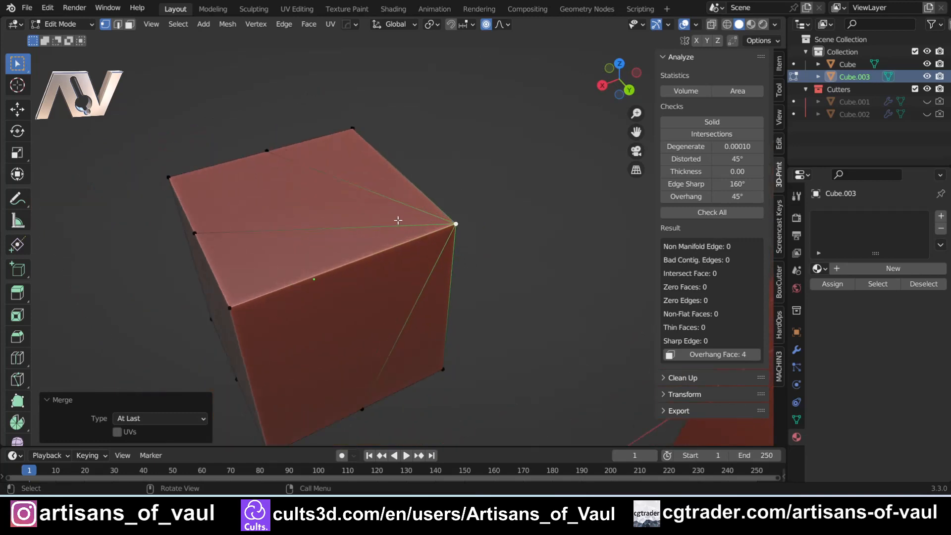
pyautogui.hotkey('ctrl', 'z')
pyautogui.scroll(2, 276, 81)
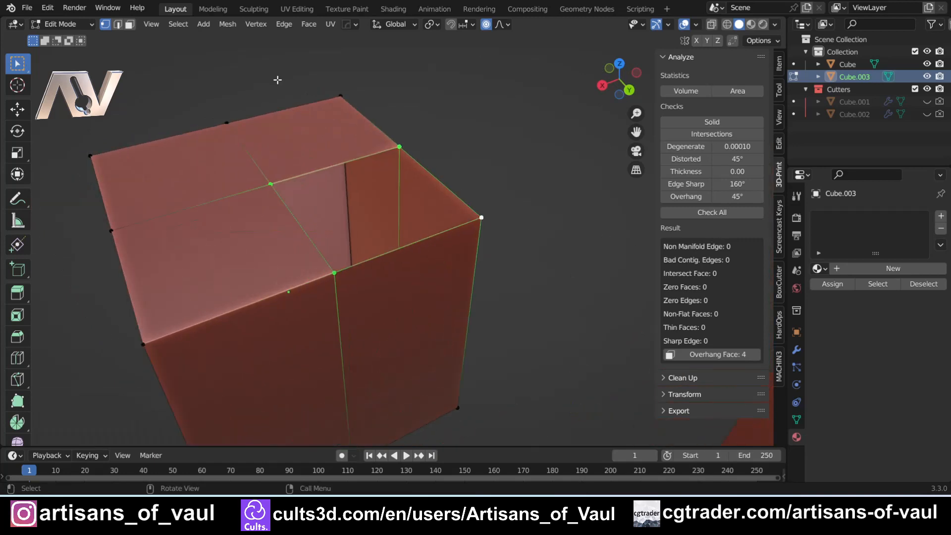
# Step: Check the open cube for print errors, merge the opening's four corner vertices with At Last, and rerun all checks
pyautogui.click(705, 213)
pyautogui.press('m')
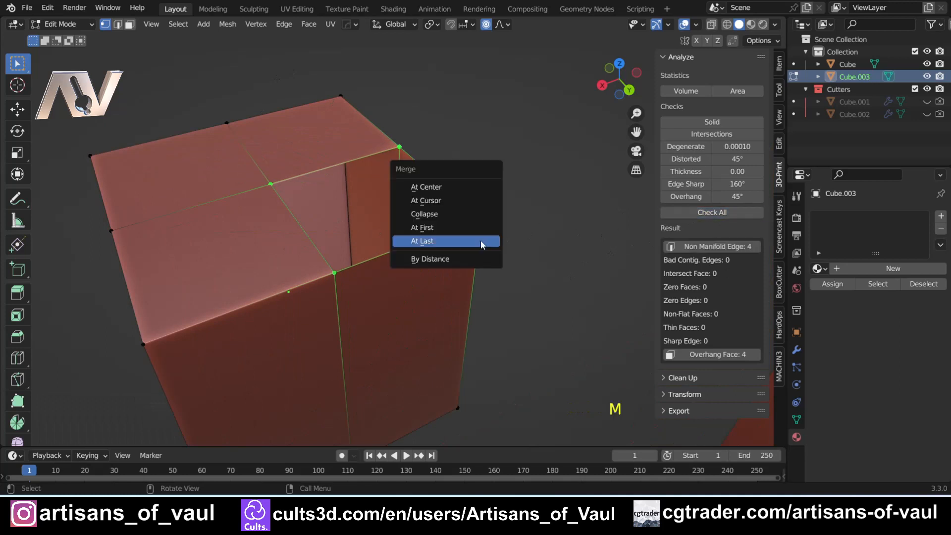
pyautogui.click(480, 239)
pyautogui.click(722, 211)
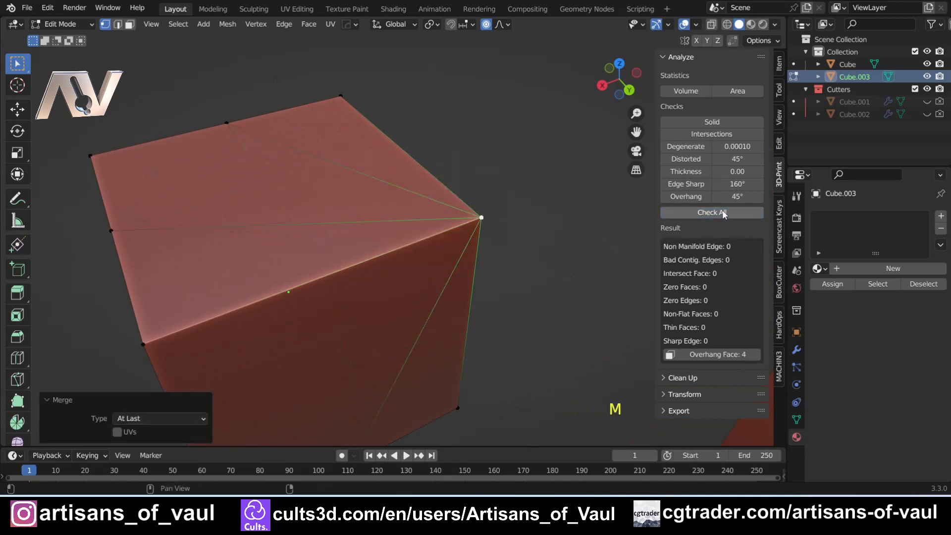
pyautogui.scroll(-8, 369, 235)
pyautogui.moveTo(377, 247); pyautogui.dragTo(350, 237, button='middle')
pyautogui.scroll(3, 352, 236)
pyautogui.scroll(4, 352, 237)
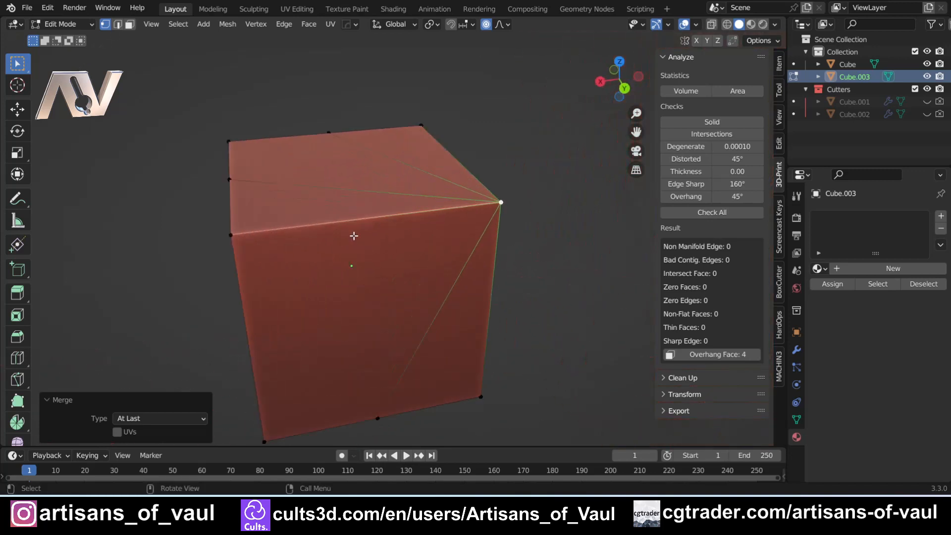
# Step: Undo the vertex merge and fill the open quarter of the small cube's top with a face, finishing in Object Mode
pyautogui.hotkey('ctrl', 'z')
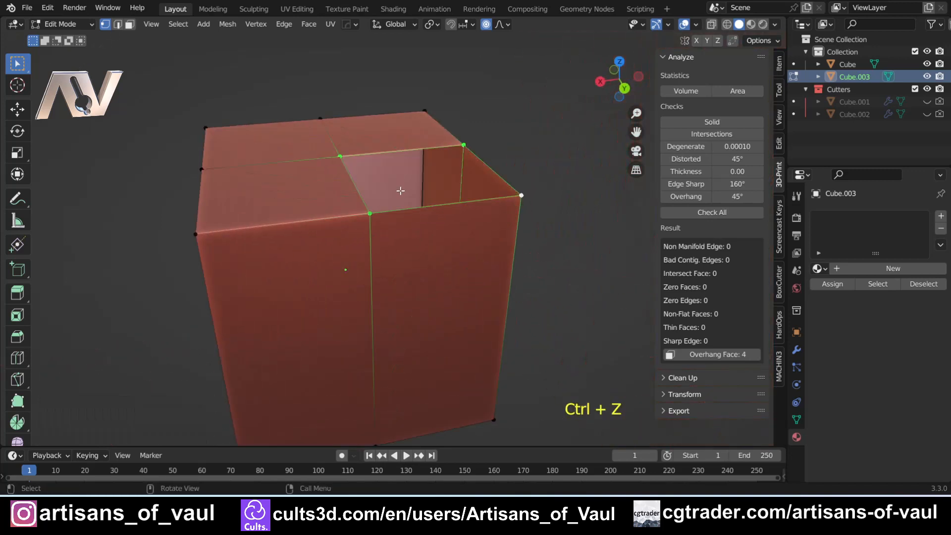
pyautogui.moveTo(397, 189); pyautogui.dragTo(395, 221, button='middle')
pyautogui.press('f')
pyautogui.scroll(-4, 394, 224)
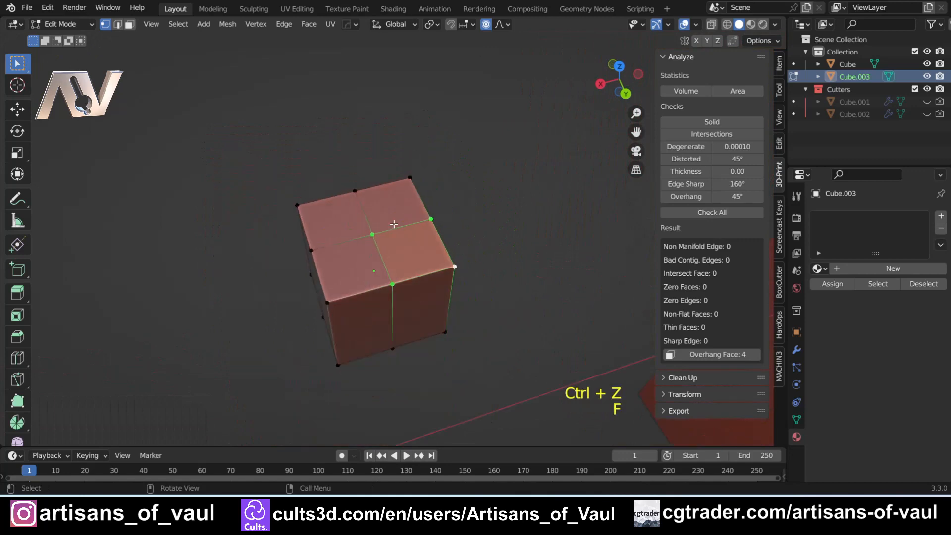
pyautogui.moveTo(381, 258); pyautogui.dragTo(398, 214, button='middle')
pyautogui.press('Tab')
pyautogui.click(407, 156)
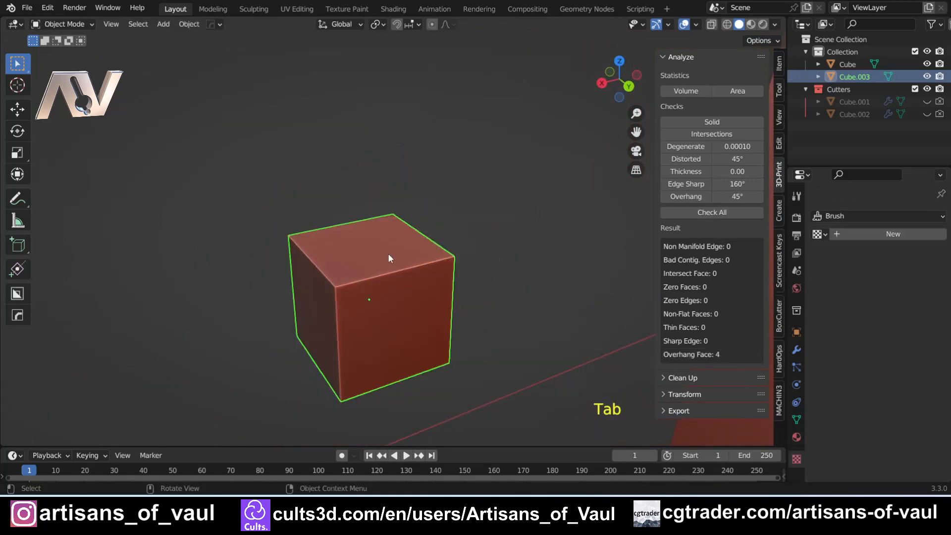
pyautogui.press('Tab')
pyautogui.click(293, 280)
pyautogui.press('Tab')
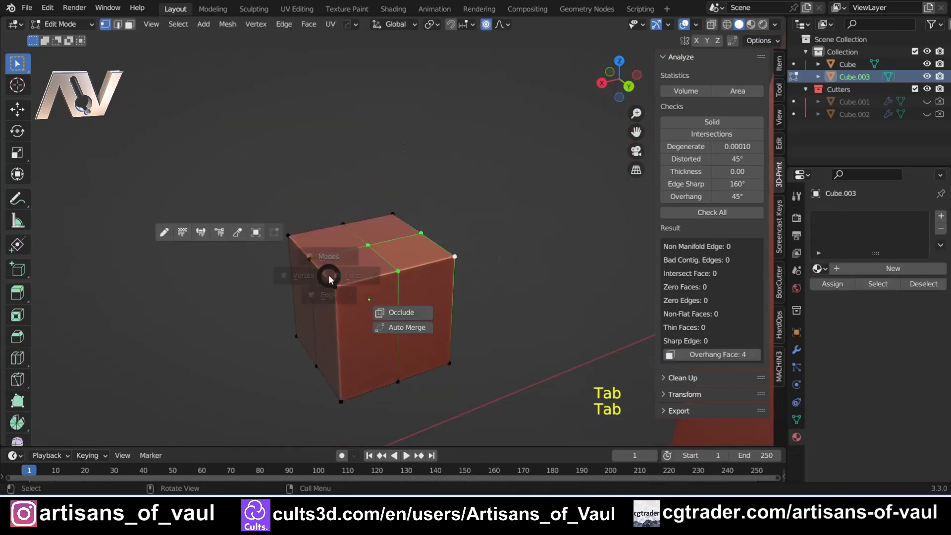
pyautogui.click(348, 203)
# Step: Select the tall pillar and run all 3D-print checks on it
pyautogui.scroll(-9, 348, 207)
pyautogui.keyDown('shift'); pyautogui.moveTo(491, 222); pyautogui.dragTo(431, 248, button='middle'); pyautogui.keyUp('shift')
pyautogui.click(395, 239)
pyautogui.scroll(5, 485, 251)
pyautogui.keyDown('shift'); pyautogui.moveTo(489, 250); pyautogui.dragTo(364, 260, button='middle'); pyautogui.keyUp('shift')
pyautogui.click(693, 212)
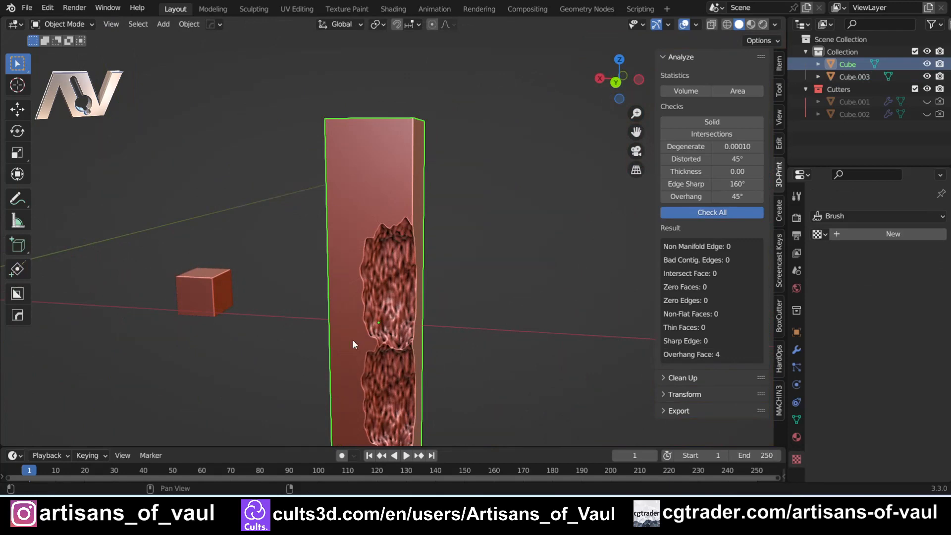
# Step: Select the pillar's non-manifold edges in Edit Mode, frame them in the view, and switch to vertex selection
pyautogui.press('Tab')
pyautogui.click(410, 311)
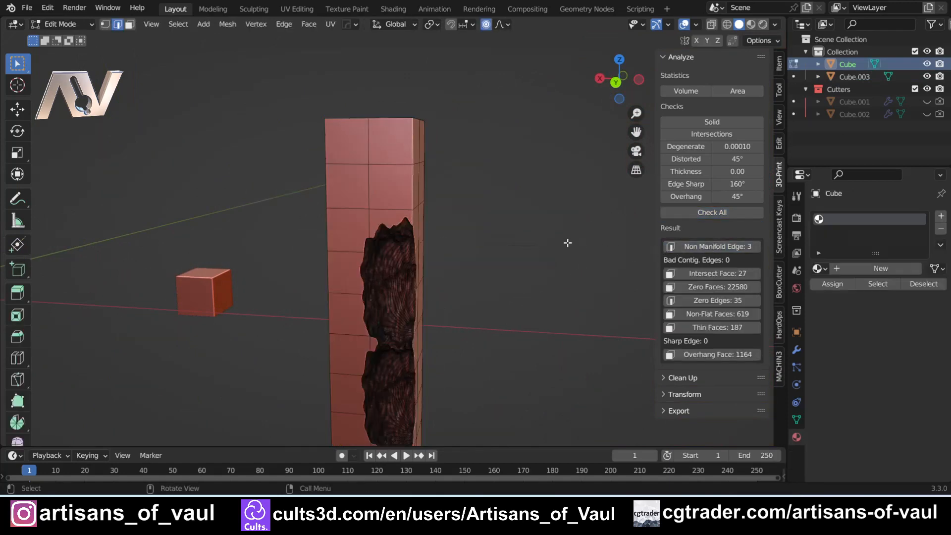
pyautogui.press('KP_Decimal')
pyautogui.moveTo(362, 262); pyautogui.dragTo(412, 287, button='middle')
pyautogui.press('Tab')
pyautogui.click(306, 285)
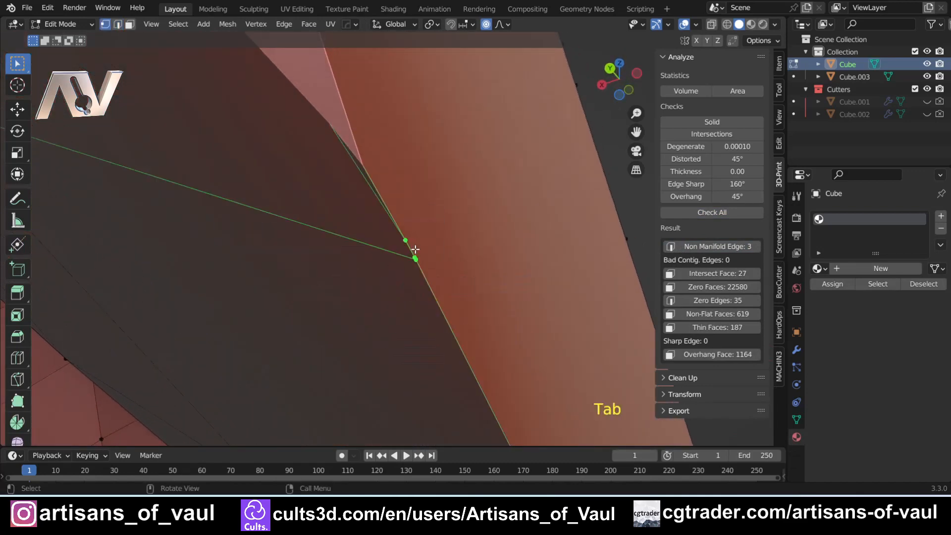
# Step: Merge the closely spaced vertices at the non-manifold spot at their center with Smart Vert, undoing the at-last merge tried first
pyautogui.click(406, 239)
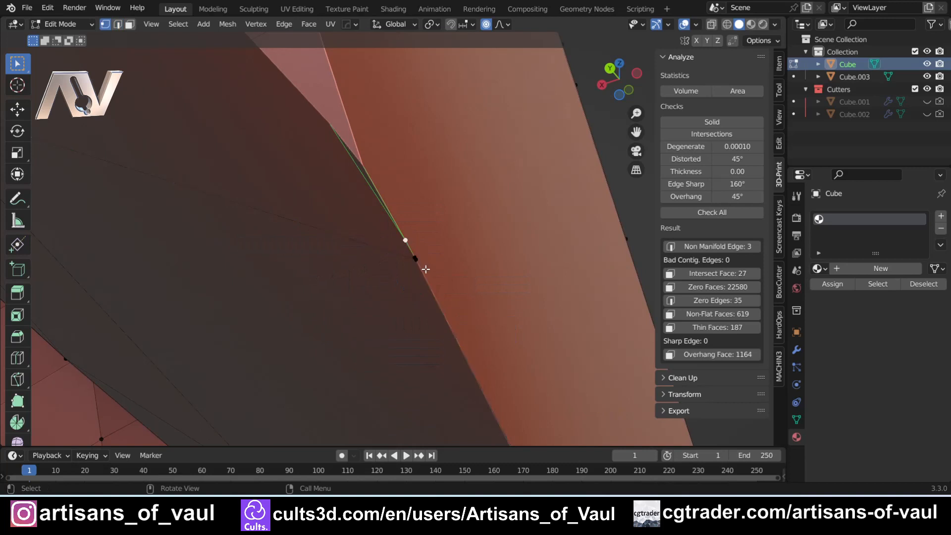
pyautogui.keyDown('shift'); pyautogui.click(416, 258); pyautogui.keyUp('shift')
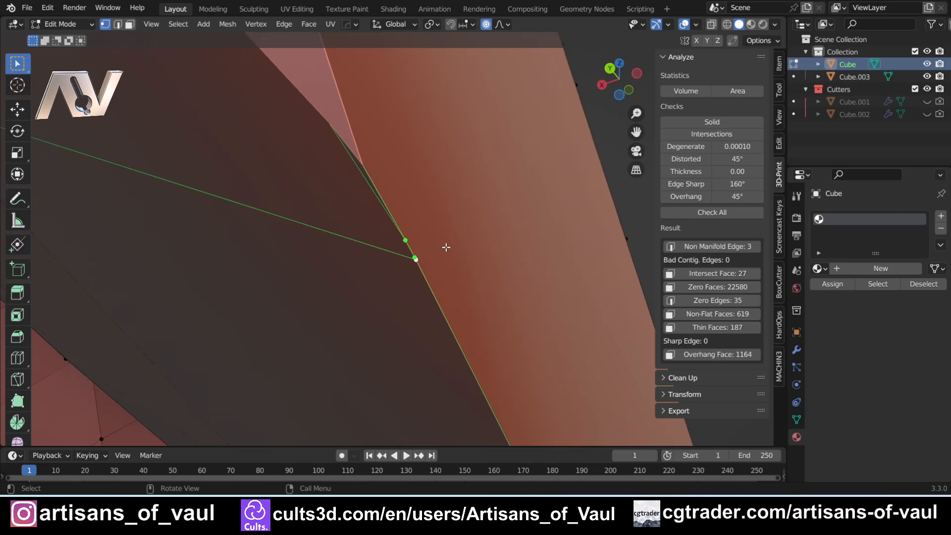
pyautogui.press('1')
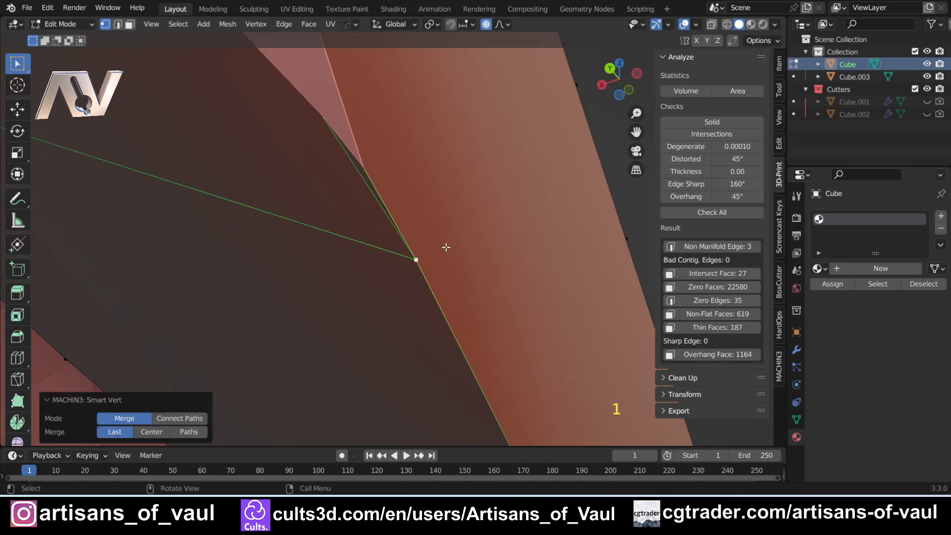
pyautogui.hotkey('ctrl', 'z')
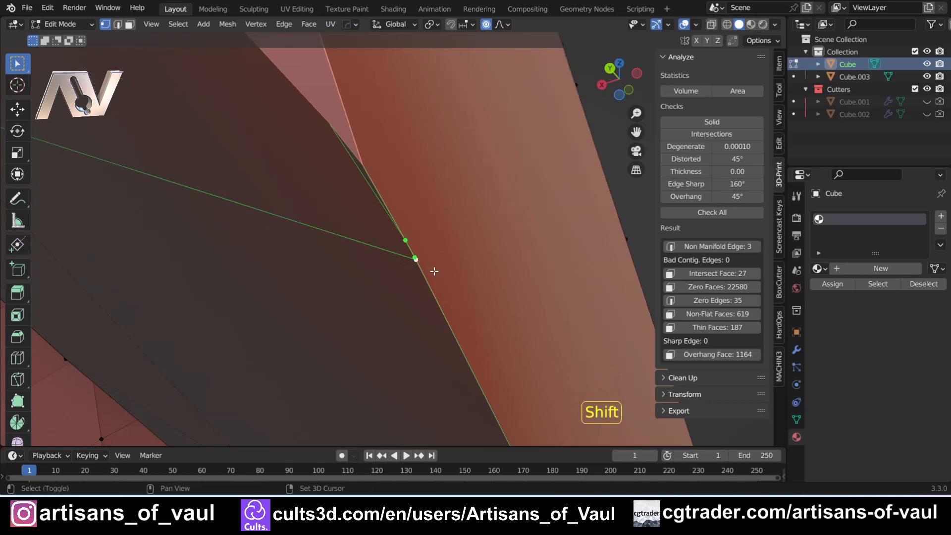
pyautogui.hotkey('shift', '1')
pyautogui.scroll(-10, 384, 228)
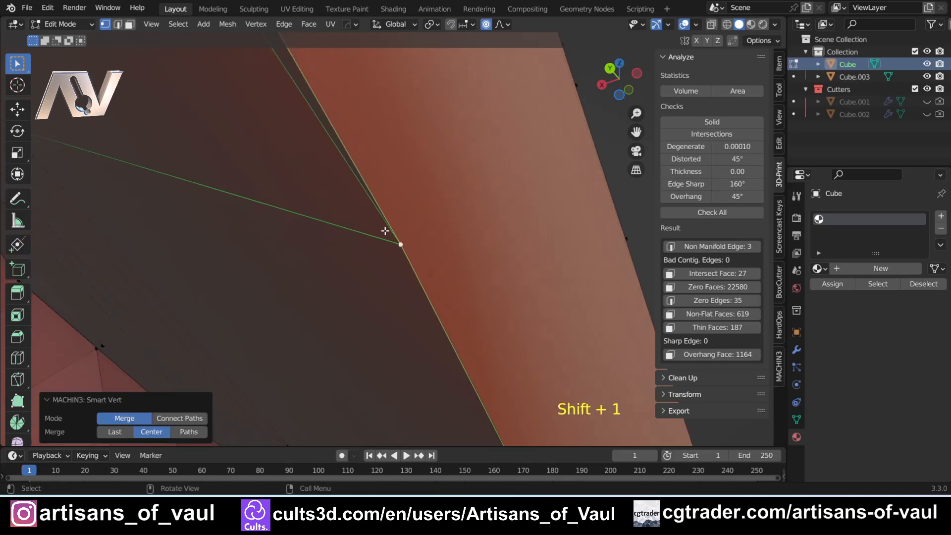
# Step: Run all 3D-print checks again on the repaired pillar and return to Object Mode
pyautogui.click(712, 212)
pyautogui.scroll(-12, 389, 248)
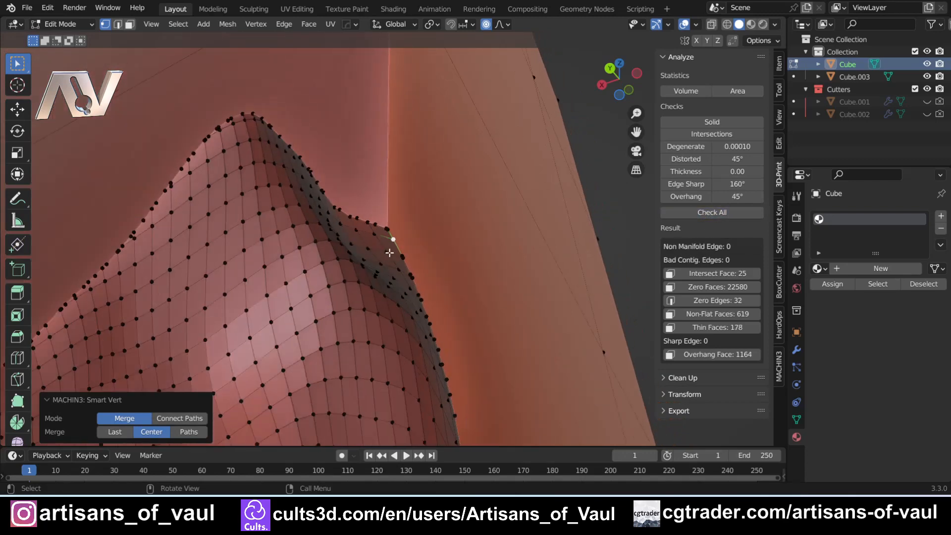
pyautogui.moveTo(388, 251); pyautogui.dragTo(425, 153, button='middle')
pyautogui.scroll(-6, 392, 305)
pyautogui.press('Tab')
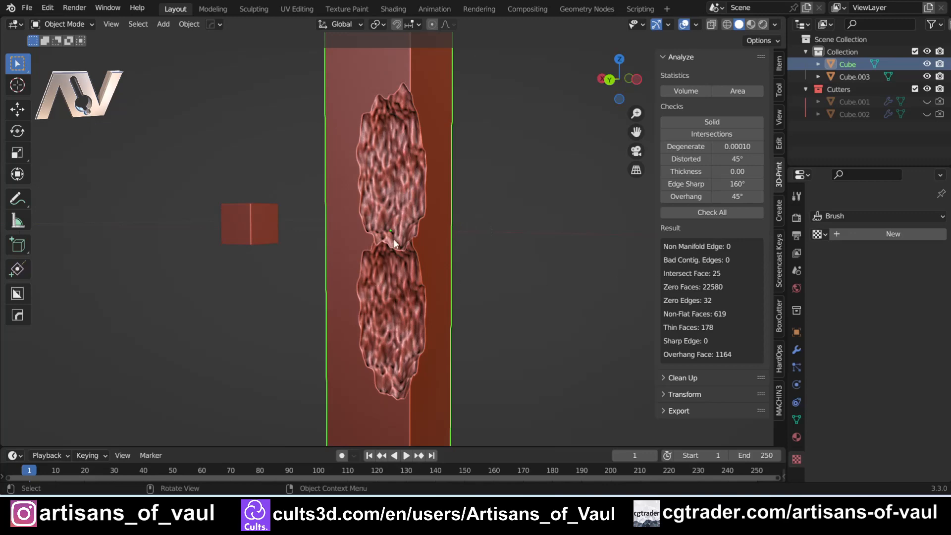
pyautogui.scroll(2, 394, 255)
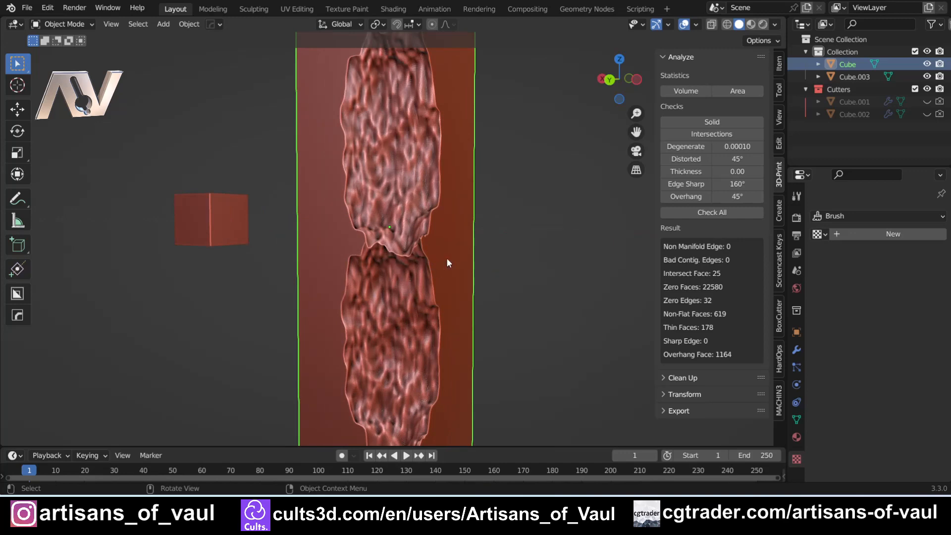
# Step: Enter Edit Mode on the pillar and select its intersecting faces from the check results
pyautogui.press('Tab')
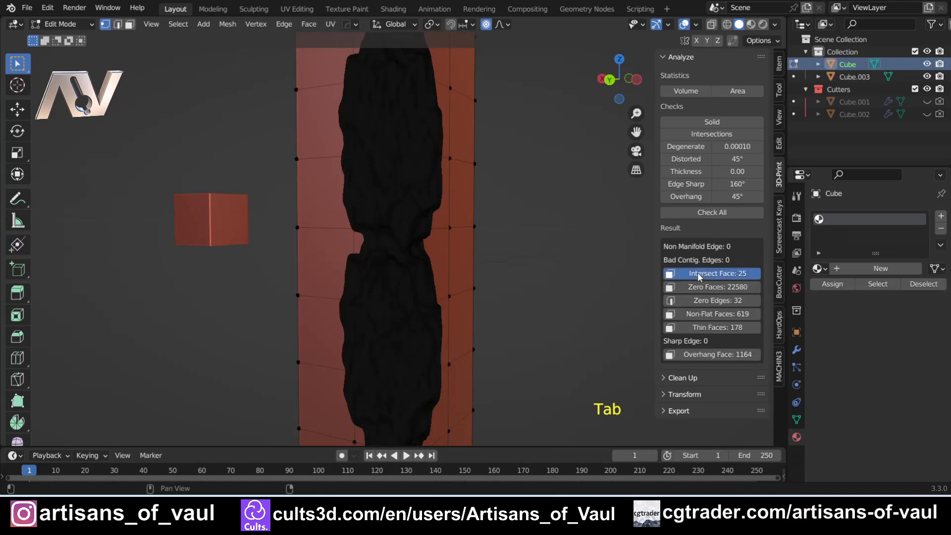
pyautogui.click(700, 275)
pyautogui.scroll(3, 508, 281)
pyautogui.moveTo(508, 274); pyautogui.dragTo(456, 263, button='middle')
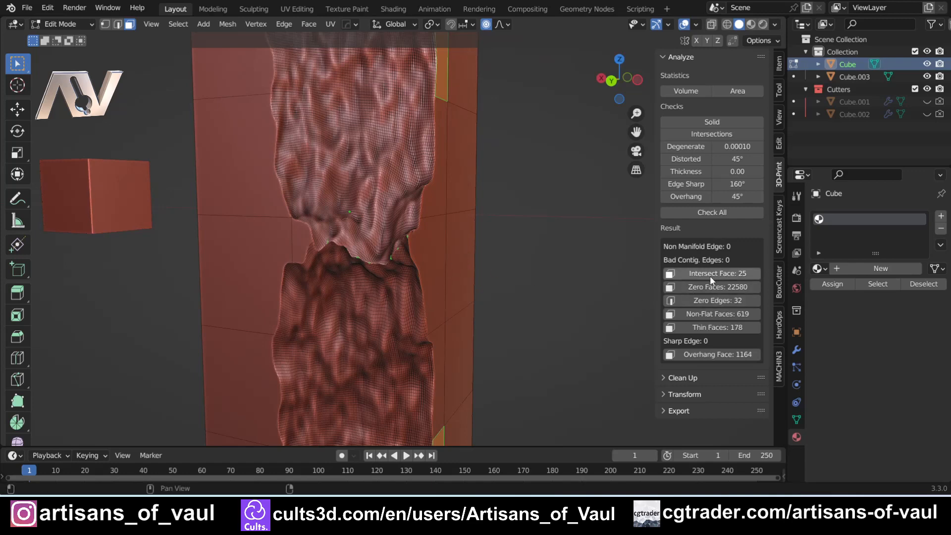
# Step: Examine the selected intersecting faces up close along the jagged seam between the pillar's two rocky sections
pyautogui.scroll(-3, 480, 280)
pyautogui.moveTo(471, 283); pyautogui.dragTo(408, 225, button='middle')
pyautogui.scroll(2, 368, 232)
pyautogui.scroll(2, 380, 187)
pyautogui.scroll(4, 409, 224)
pyautogui.moveTo(408, 225); pyautogui.dragTo(442, 214, button='middle')
pyautogui.scroll(-5, 441, 214)
pyautogui.keyDown('shift'); pyautogui.moveTo(382, 414); pyautogui.dragTo(486, 250, button='middle'); pyautogui.keyUp('shift')
pyautogui.scroll(3, 415, 248)
pyautogui.scroll(3, 360, 282)
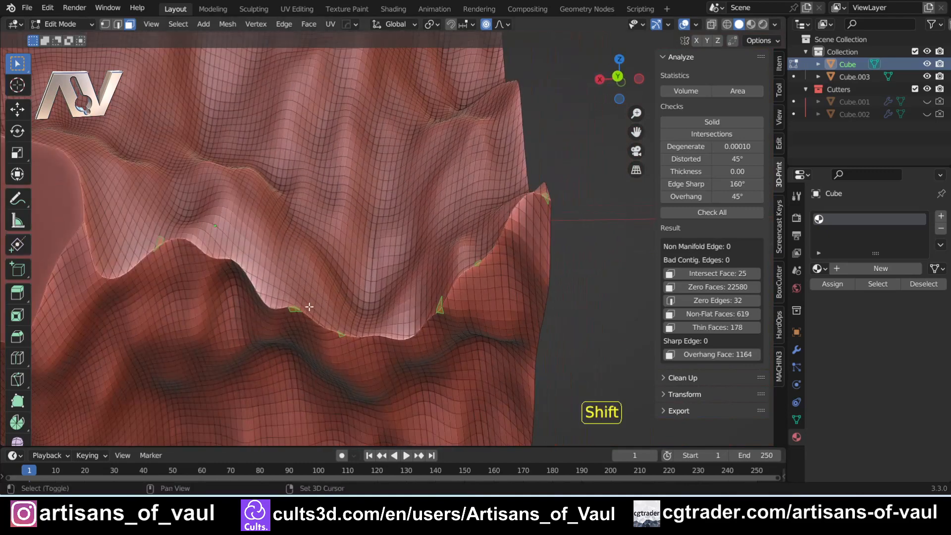
pyautogui.scroll(15, 395, 240)
pyautogui.moveTo(310, 308)
pyautogui.keyDown('shift'); pyautogui.mouseDown(button='middle')
pyautogui.moveTo(394, 240)
pyautogui.moveTo(313, 297)
pyautogui.mouseUp(button='middle'); pyautogui.keyUp('shift')
pyautogui.keyDown('shift'); pyautogui.moveTo(544, 380); pyautogui.dragTo(284, 146, button='middle'); pyautogui.keyUp('shift')
pyautogui.scroll(-4, 285, 147)
pyautogui.keyDown('shift'); pyautogui.moveTo(483, 274); pyautogui.dragTo(421, 238, button='middle'); pyautogui.keyUp('shift')
pyautogui.keyDown('shift'); pyautogui.moveTo(572, 265); pyautogui.dragTo(284, 296, button='middle'); pyautogui.keyUp('shift')
pyautogui.keyDown('shift'); pyautogui.moveTo(559, 216); pyautogui.dragTo(292, 332, button='middle'); pyautogui.keyUp('shift')
pyautogui.moveTo(292, 332); pyautogui.dragTo(390, 259, button='middle')
pyautogui.scroll(3, 308, 279)
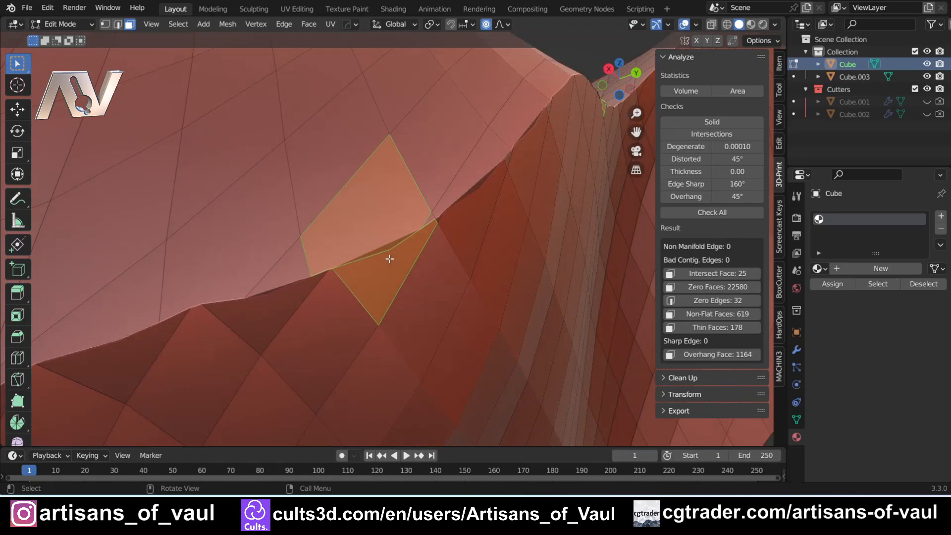
pyautogui.moveTo(390, 259); pyautogui.dragTo(363, 263, button='middle')
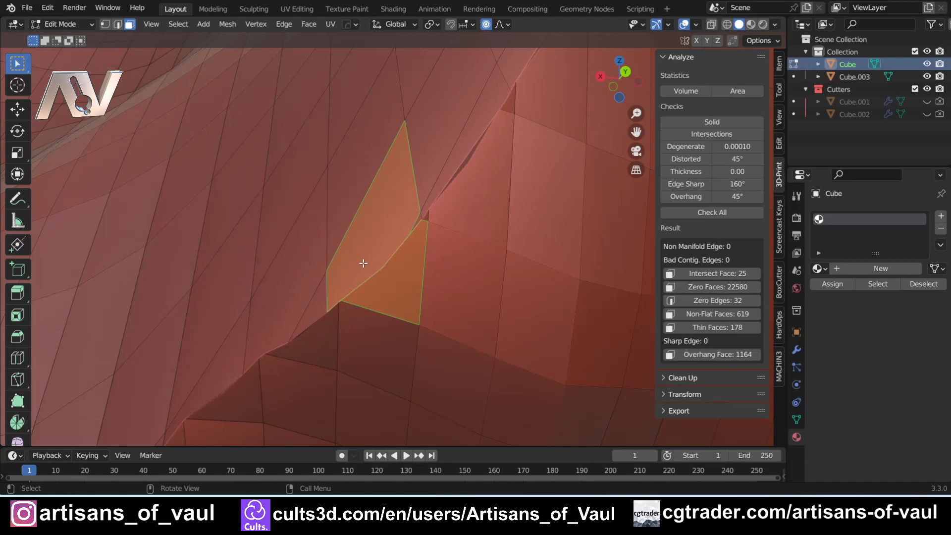
pyautogui.moveTo(363, 263)
pyautogui.mouseDown(button='middle')
pyautogui.moveTo(434, 226)
pyautogui.moveTo(421, 233)
pyautogui.moveTo(409, 215)
pyautogui.moveTo(351, 273)
pyautogui.mouseUp(button='middle')
# Step: Leave the pillar's Edit Mode, select the small cube, and edit it in edge selection mode
pyautogui.press('Tab')
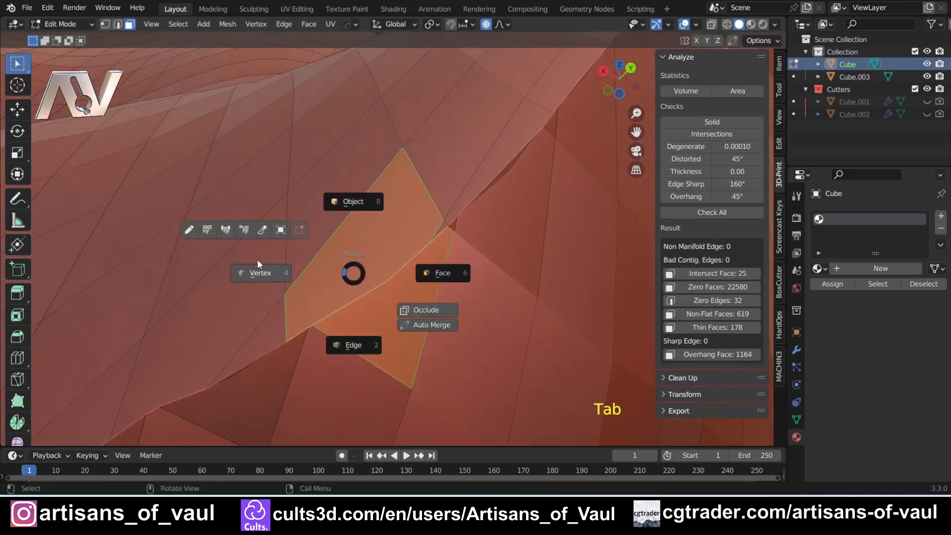
pyautogui.click(257, 263)
pyautogui.moveTo(410, 307); pyautogui.dragTo(409, 270, button='middle')
pyautogui.press('Tab')
pyautogui.click(409, 199)
pyautogui.moveTo(410, 203); pyautogui.dragTo(550, 233, button='middle')
pyautogui.scroll(-5, 317, 283)
pyautogui.scroll(3, 370, 250)
pyautogui.scroll(3, 531, 346)
pyautogui.keyDown('shift'); pyautogui.moveTo(370, 249); pyautogui.dragTo(322, 275, button='middle'); pyautogui.keyUp('shift')
pyautogui.click(532, 345)
pyautogui.press('Tab')
pyautogui.click(325, 343)
# Step: Bevel the two collinear edge segments along one side of the small cube's top, about 0.24 wide
pyautogui.scroll(3, 353, 303)
pyautogui.click(286, 216)
pyautogui.click(283, 225)
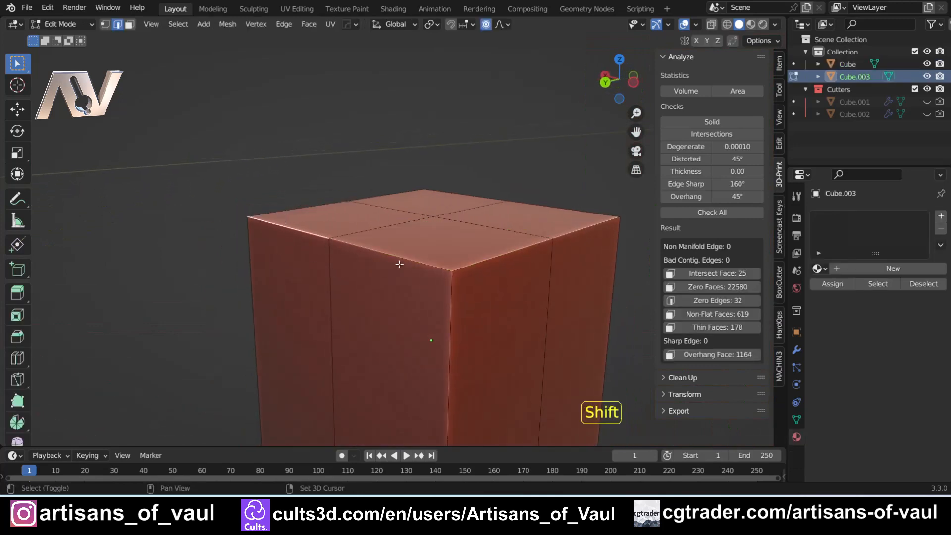
pyautogui.keyDown('shift'); pyautogui.click(408, 262); pyautogui.keyUp('shift')
pyautogui.hotkey('ctrl', 'b')
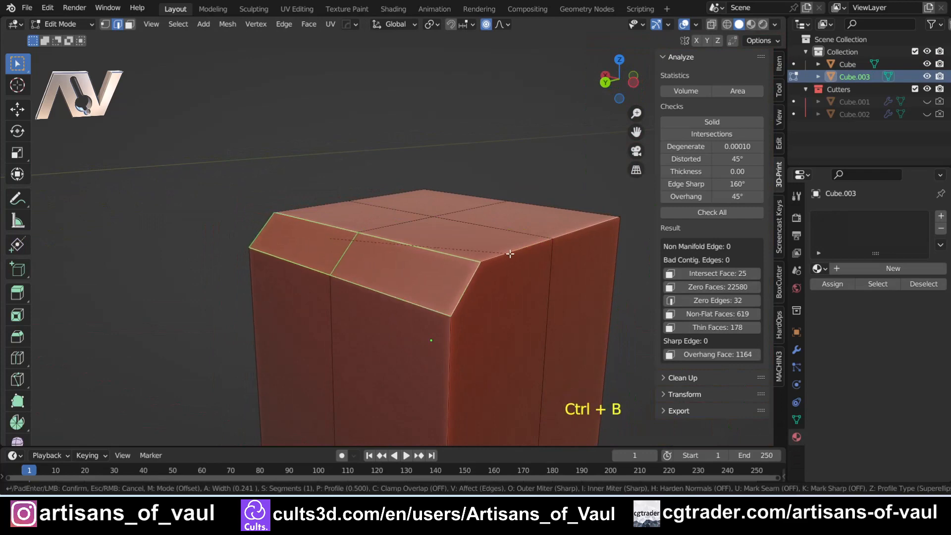
pyautogui.click(509, 254)
# Step: Merge the vertex pair at each end of the bevel at its center, leaving only the middle bevel vertices separate
pyautogui.press('Tab')
pyautogui.click(444, 266)
pyautogui.click(471, 260)
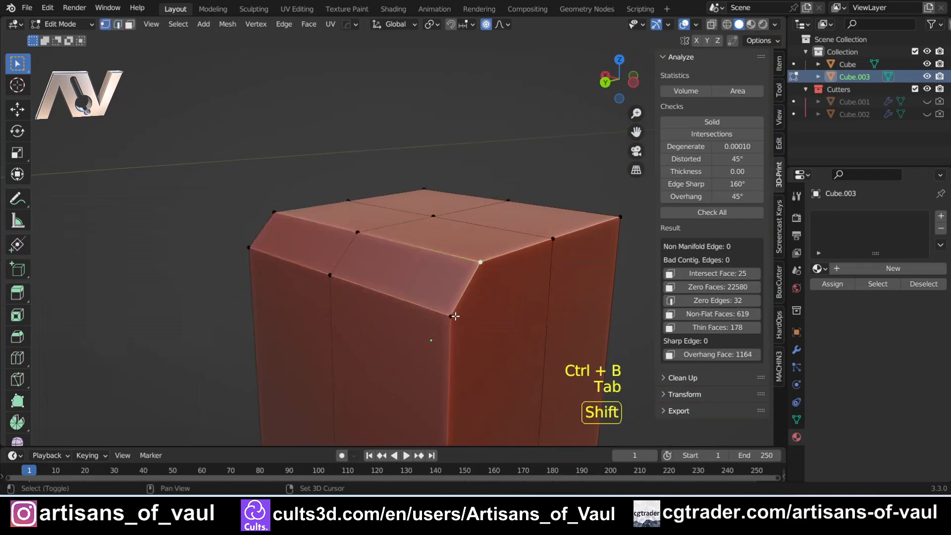
pyautogui.keyDown('shift'); pyautogui.click(454, 316); pyautogui.keyUp('shift')
pyautogui.hotkey('ctrl', '1')
pyautogui.hotkey('shift', '1')
pyautogui.click(257, 252)
pyautogui.keyDown('shift'); pyautogui.click(273, 214); pyautogui.keyUp('shift')
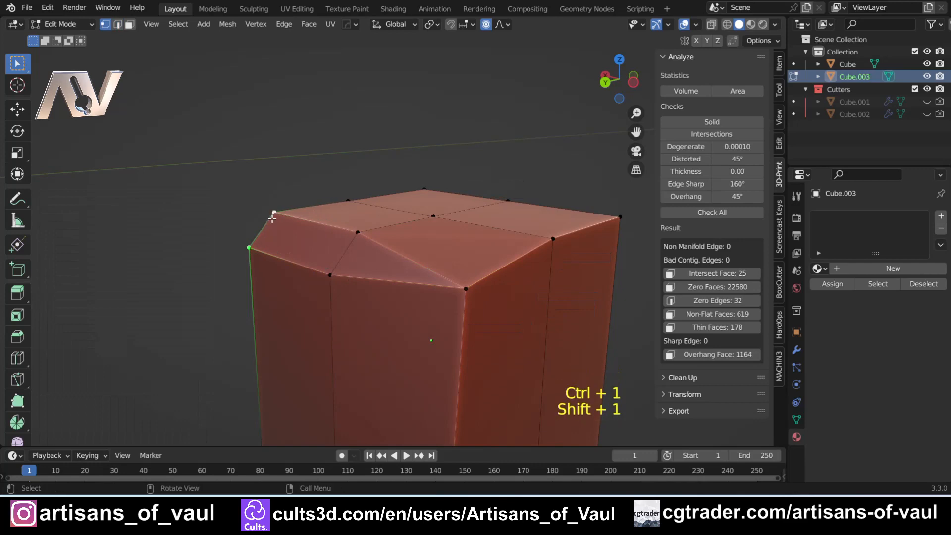
pyautogui.hotkey('shift', '1')
# Step: Move the bevel's upper middle vertex outward past the side and its lower middle vertex up about 1.34 in Z, crossing the faces
pyautogui.moveTo(337, 246); pyautogui.dragTo(328, 251, button='middle')
pyautogui.click(369, 234)
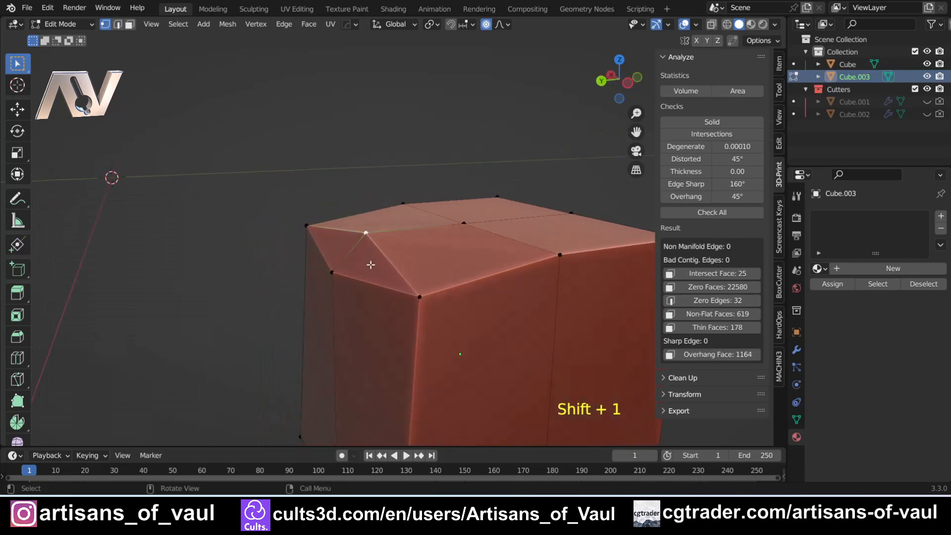
pyautogui.press('g')
pyautogui.click(331, 280)
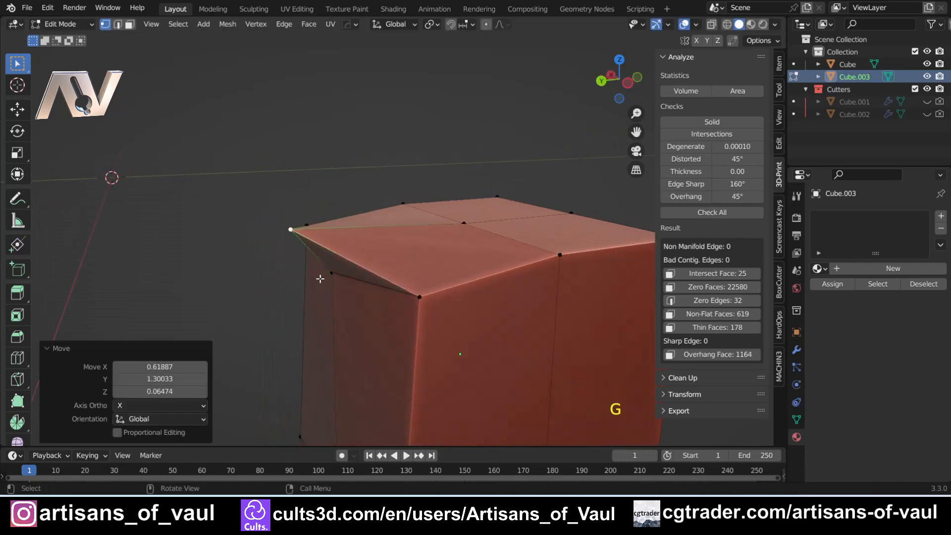
pyautogui.press('g')
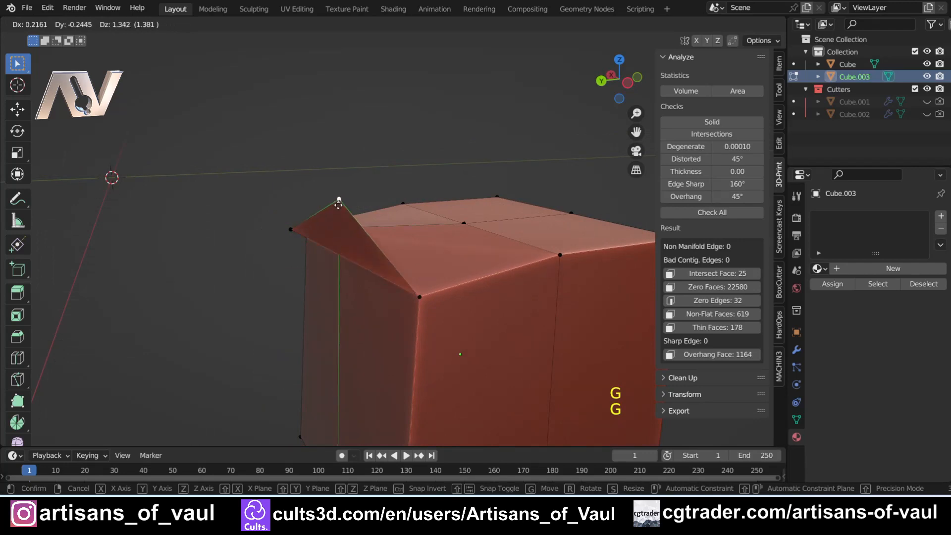
pyautogui.click(339, 204)
# Step: Examine the crossed faces at the small cube's top edge from several sides, using edge and face selection
pyautogui.moveTo(289, 230); pyautogui.dragTo(459, 229, button='middle')
pyautogui.moveTo(292, 233); pyautogui.dragTo(377, 266, button='middle')
pyautogui.press('Tab')
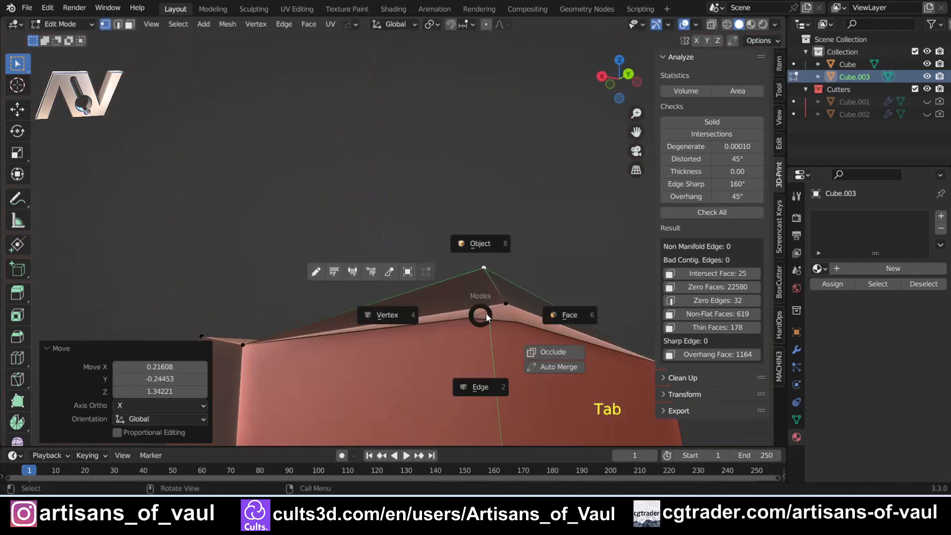
pyautogui.click(480, 386)
pyautogui.moveTo(369, 341); pyautogui.dragTo(418, 283, button='middle')
pyautogui.click(285, 249)
pyautogui.moveTo(285, 249); pyautogui.dragTo(329, 270, button='middle')
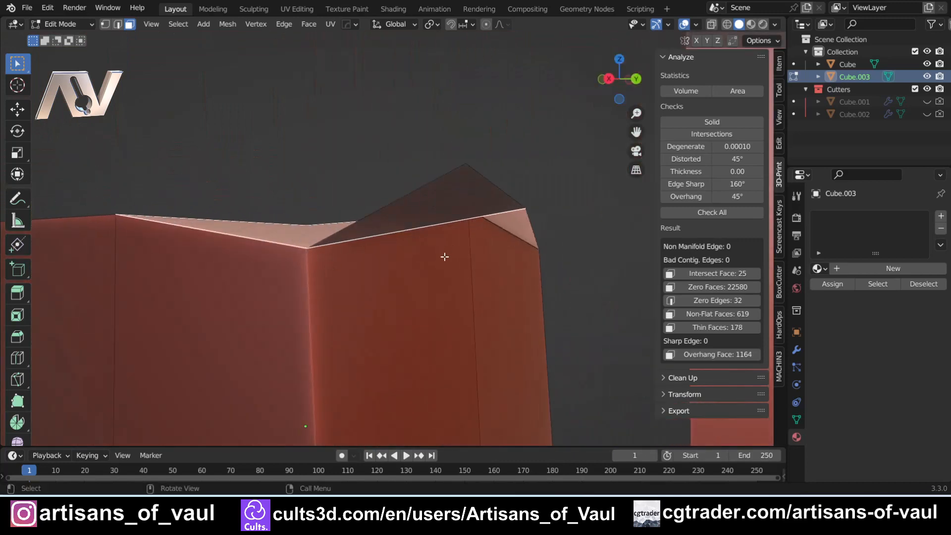
pyautogui.moveTo(444, 257)
pyautogui.mouseDown(button='middle')
pyautogui.moveTo(442, 233)
pyautogui.moveTo(374, 305)
pyautogui.moveTo(366, 301)
pyautogui.moveTo(461, 268)
pyautogui.moveTo(292, 314)
pyautogui.moveTo(312, 283)
pyautogui.moveTo(305, 290)
pyautogui.mouseUp(button='middle')
# Step: Circle the overlapping faces with the Annotate tool and undo the stroke
pyautogui.click(18, 198)
pyautogui.moveTo(330, 248)
pyautogui.mouseDown()
pyautogui.moveTo(300, 288)
pyautogui.moveTo(342, 253)
pyautogui.mouseUp()
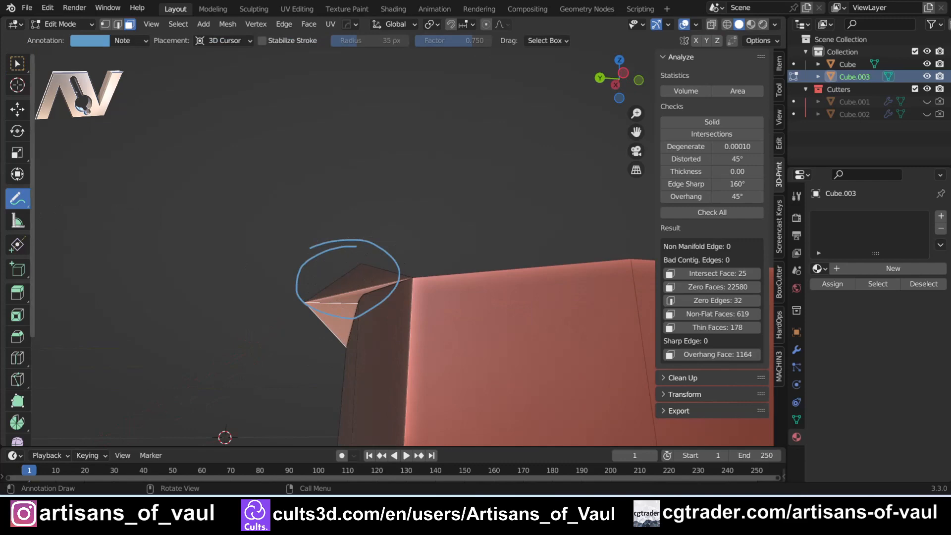
pyautogui.hotkey('ctrl', 'z')
# Step: Annotate a line along the crease where the crossed faces meet and undo the stroke
pyautogui.moveTo(276, 176)
pyautogui.mouseDown(button='middle')
pyautogui.moveTo(285, 236)
pyautogui.moveTo(259, 255)
pyautogui.mouseUp(button='middle')
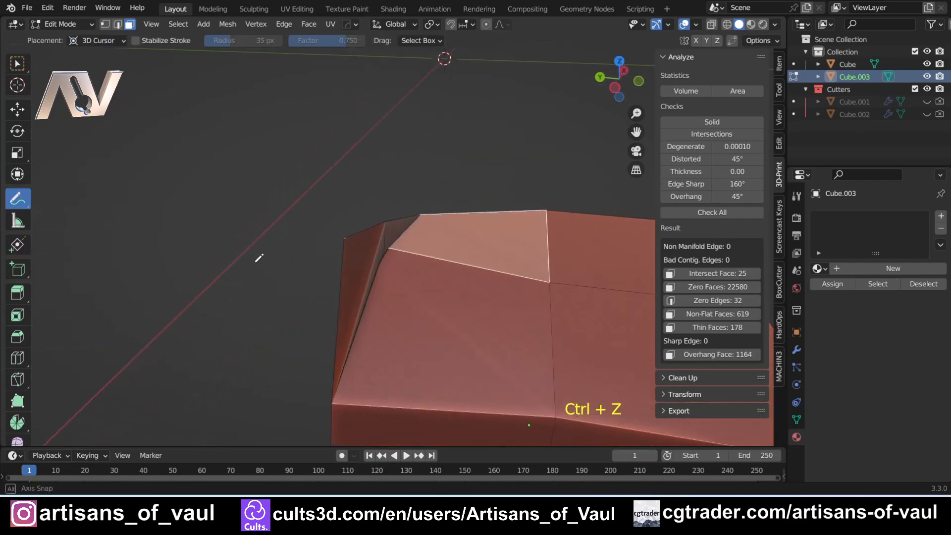
pyautogui.moveTo(404, 325); pyautogui.dragTo(274, 354, button='middle')
pyautogui.moveTo(271, 357)
pyautogui.mouseDown()
pyautogui.moveTo(460, 276)
pyautogui.moveTo(559, 270)
pyautogui.mouseUp()
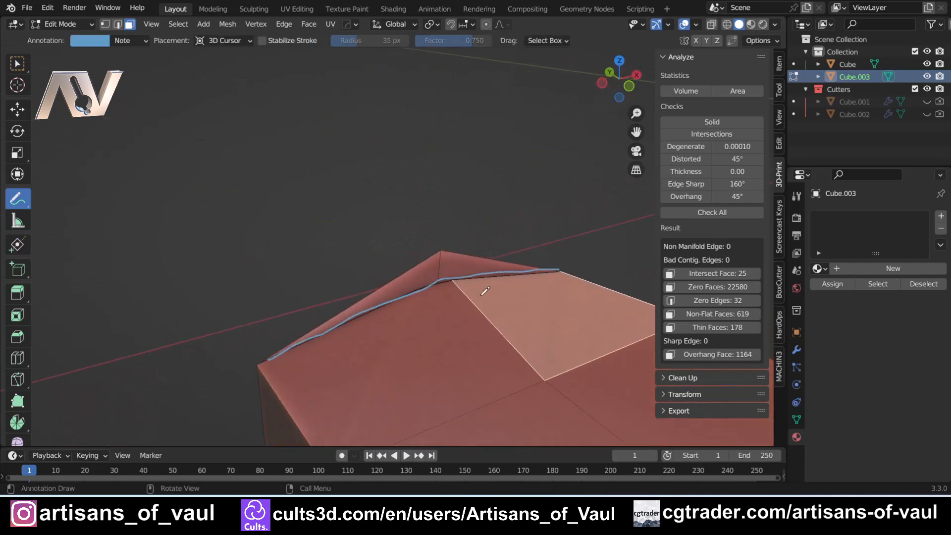
pyautogui.hotkey('ctrl', 'z')
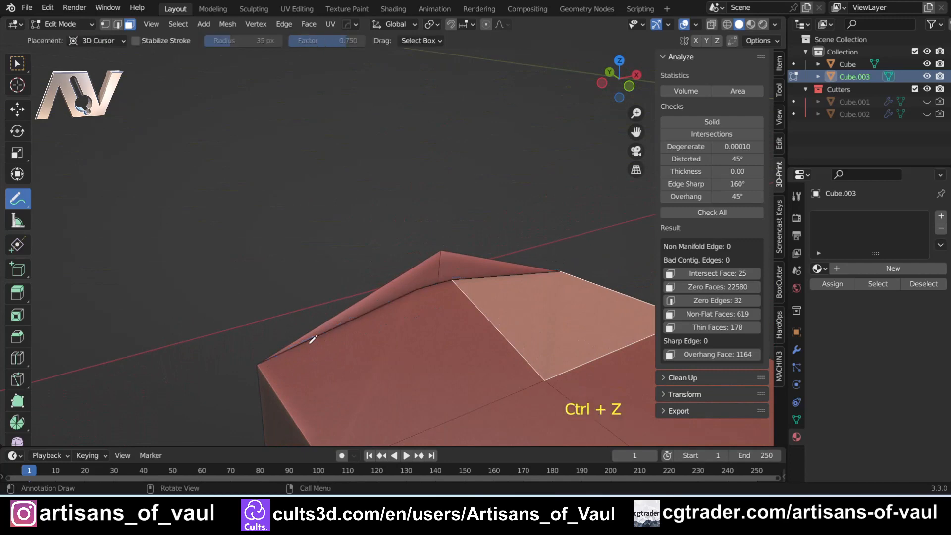
# Step: Inspect the folded-over geometry at the small cube's top edge from above and from the side
pyautogui.moveTo(312, 338)
pyautogui.mouseDown(button='middle')
pyautogui.moveTo(283, 304)
pyautogui.moveTo(349, 268)
pyautogui.moveTo(238, 278)
pyautogui.moveTo(297, 252)
pyautogui.mouseUp(button='middle')
pyautogui.moveTo(298, 252); pyautogui.dragTo(284, 328, button='middle')
pyautogui.keyDown('shift'); pyautogui.moveTo(228, 348); pyautogui.dragTo(386, 265, button='middle'); pyautogui.keyUp('shift')
pyautogui.moveTo(414, 282); pyautogui.dragTo(360, 317, button='middle')
pyautogui.moveTo(420, 287); pyautogui.dragTo(407, 297, button='middle')
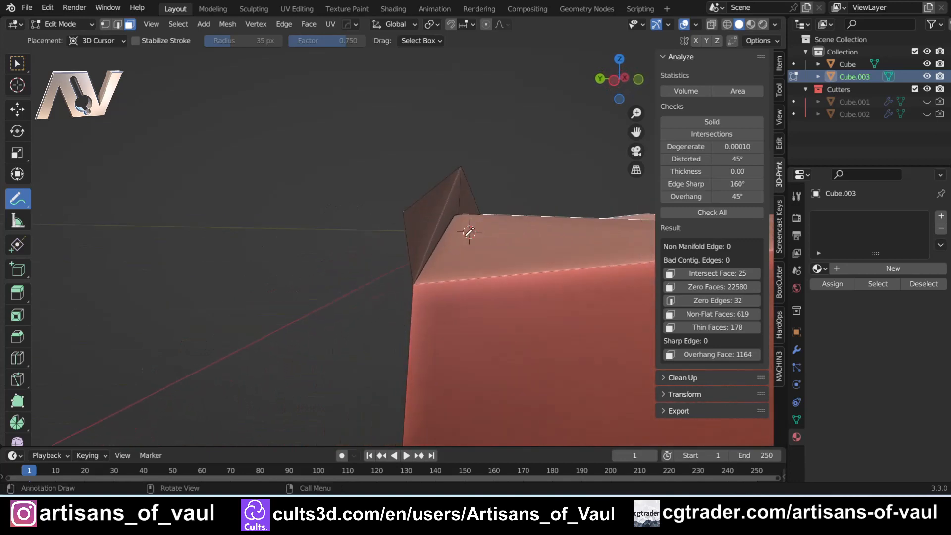
# Step: Return to Object Mode and rerun all 3D-print checks on the small cube
pyautogui.moveTo(291, 318); pyautogui.dragTo(337, 298, button='middle')
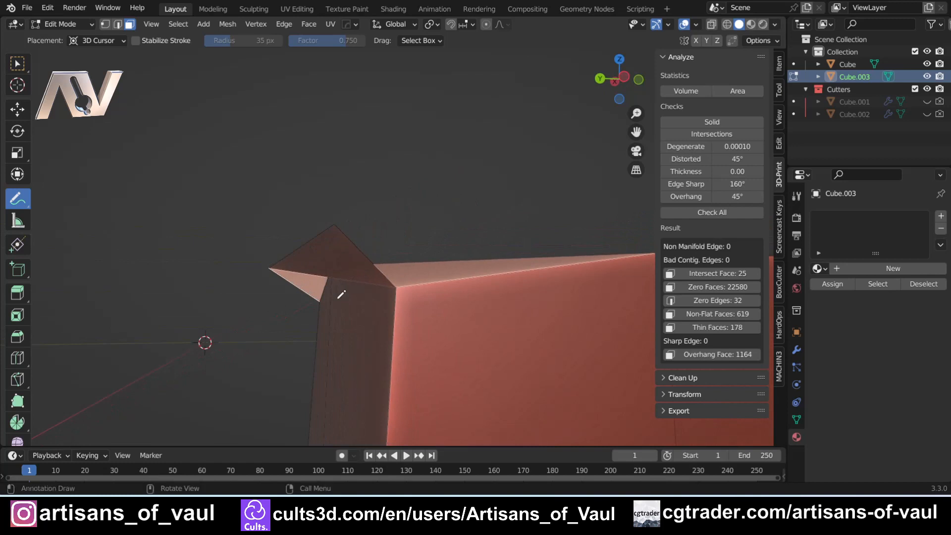
pyautogui.scroll(-3, 348, 265)
pyautogui.press('Tab')
pyautogui.scroll(-2, 327, 257)
pyautogui.moveTo(327, 258); pyautogui.dragTo(389, 272, button='middle')
pyautogui.click(8, 68)
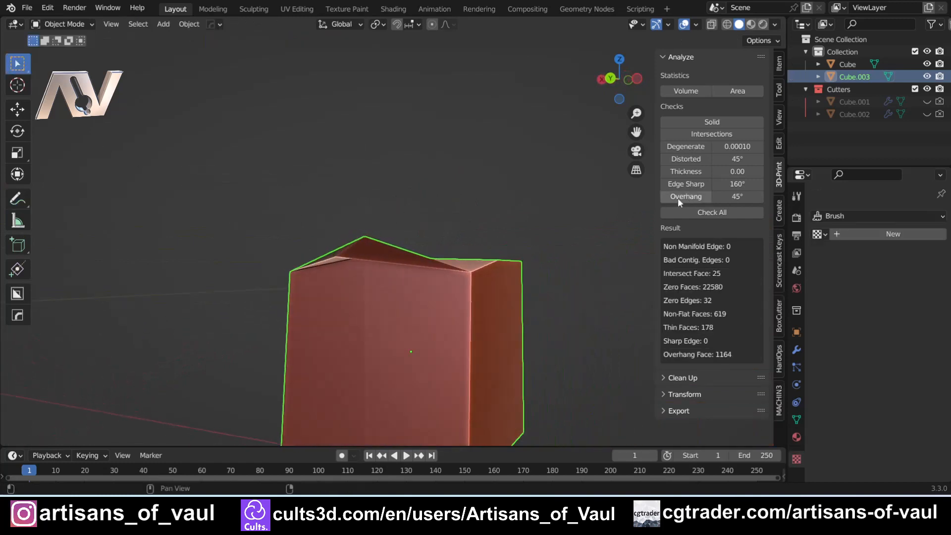
pyautogui.click(733, 213)
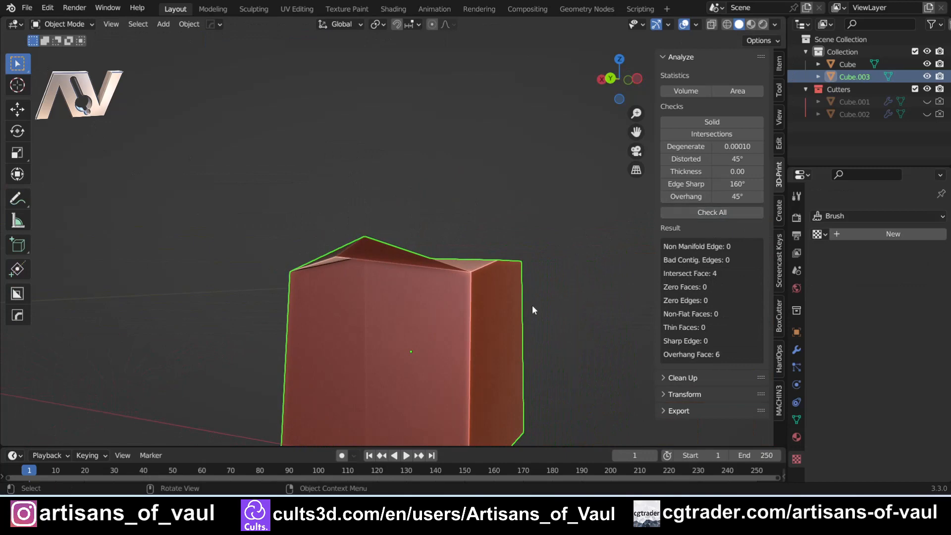
# Step: Export the selected cube as TestCubeIntersect1.stl into the TestCubes folder, with only the selection included
pyautogui.moveTo(323, 348); pyautogui.dragTo(317, 248, button='middle')
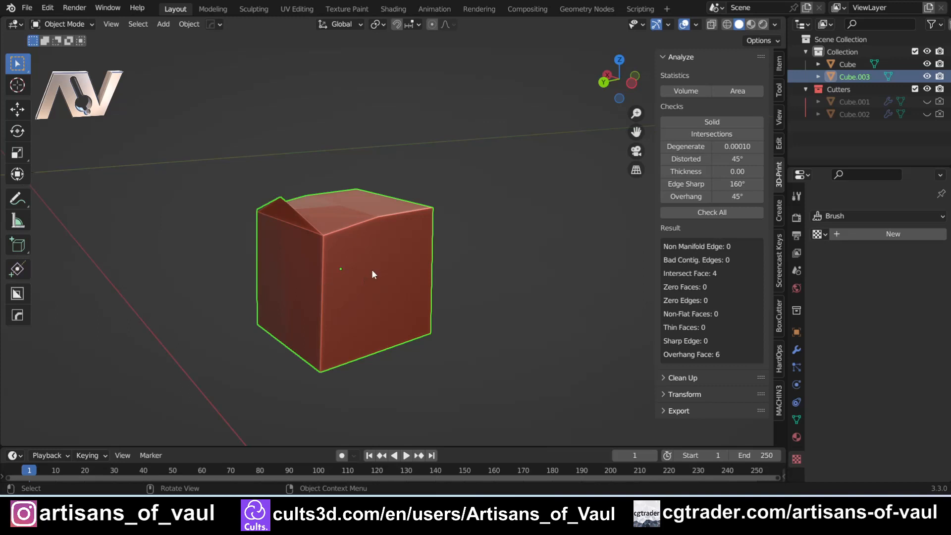
pyautogui.scroll(2, 344, 311)
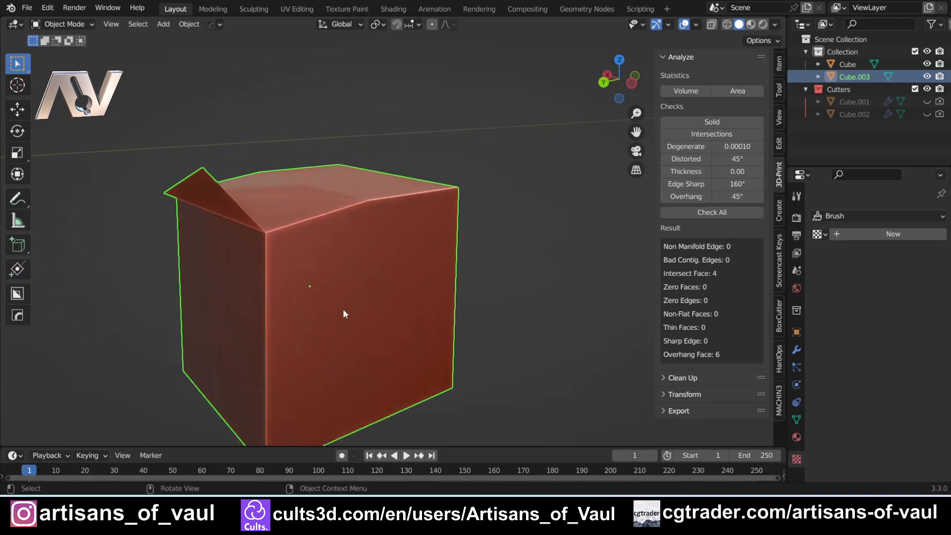
pyautogui.moveTo(343, 309); pyautogui.dragTo(331, 285, button='middle')
pyautogui.keyDown('shift'); pyautogui.moveTo(318, 264); pyautogui.dragTo(383, 281, button='middle'); pyautogui.keyUp('shift')
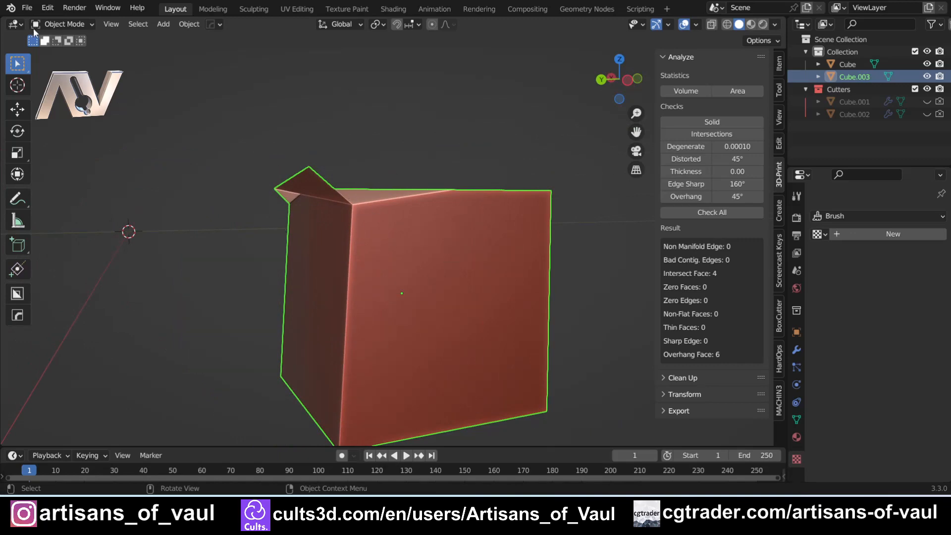
pyautogui.click(27, 8)
pyautogui.moveTo(71, 193)
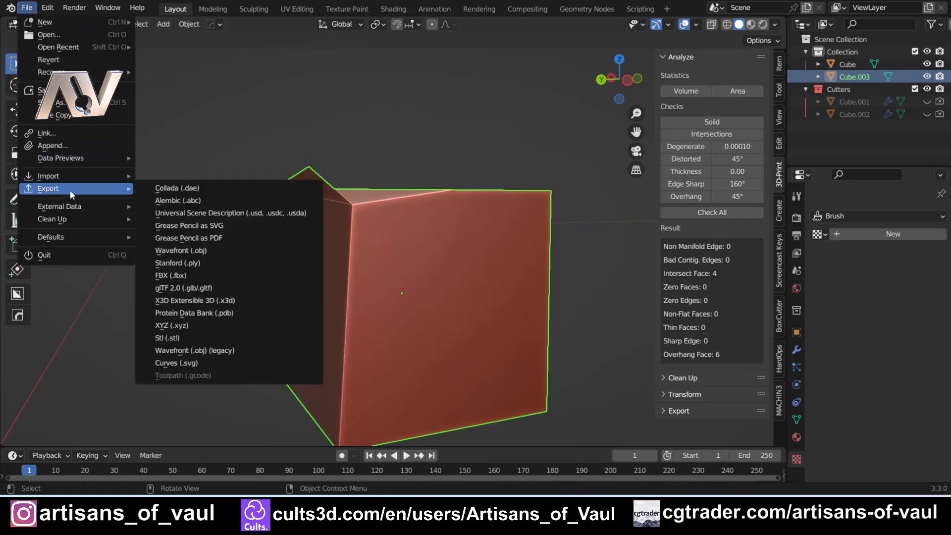
pyautogui.click(174, 337)
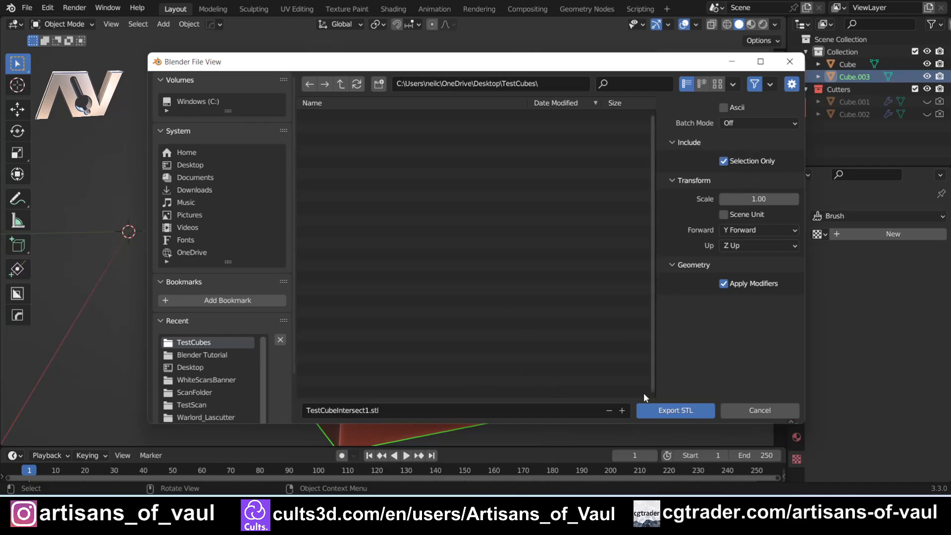
pyautogui.click(682, 412)
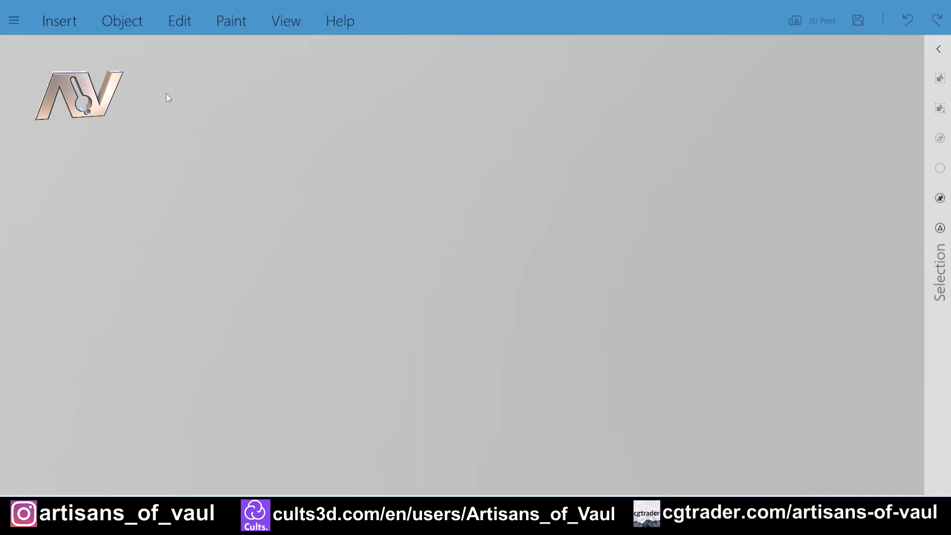
# Step: In 3D Builder, import the TestCubeIntersect1 object from the TestCubes folder with centimetres as its file units
pyautogui.click(52, 24)
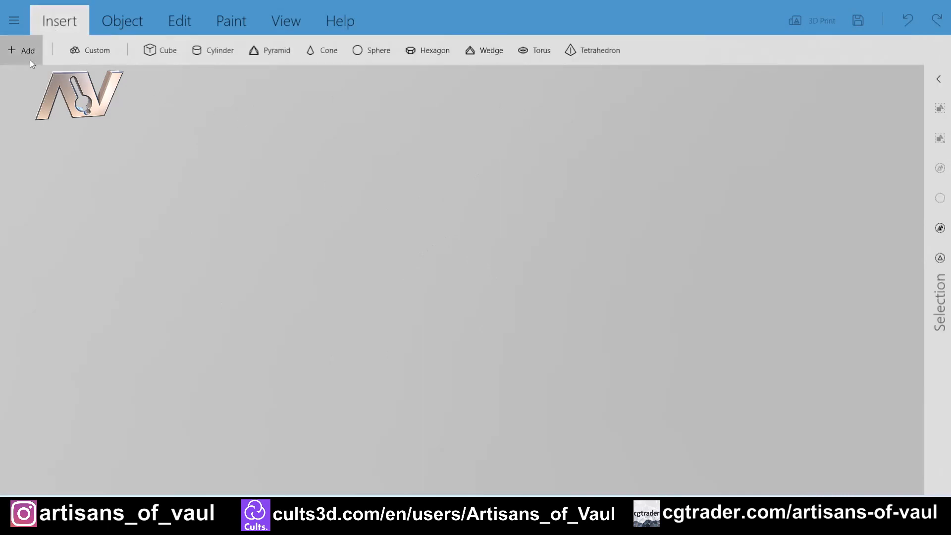
pyautogui.click(30, 59)
pyautogui.click(154, 384)
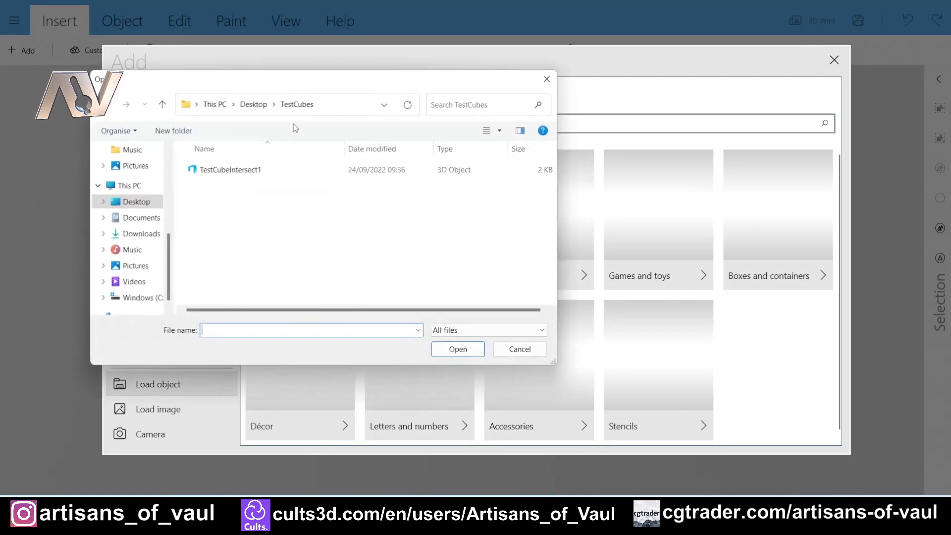
pyautogui.click(257, 171)
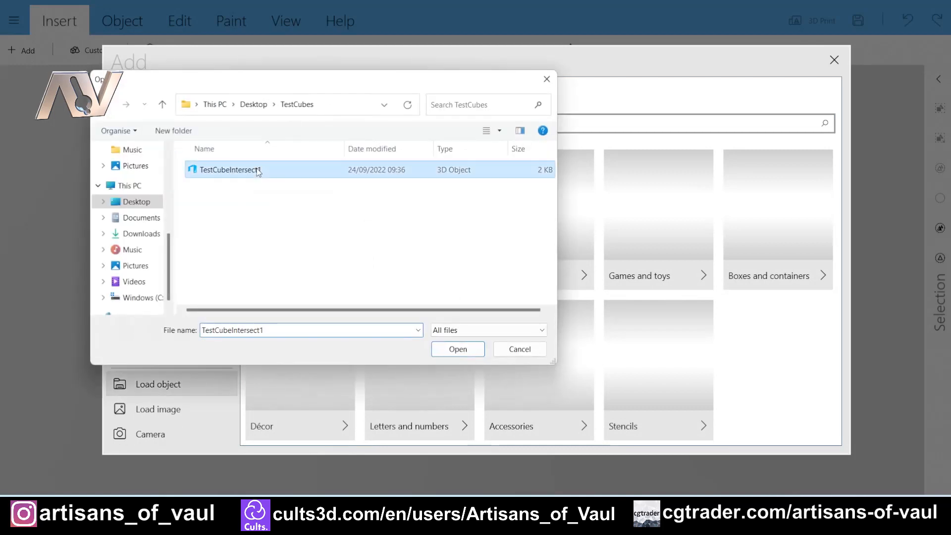
pyautogui.click(458, 349)
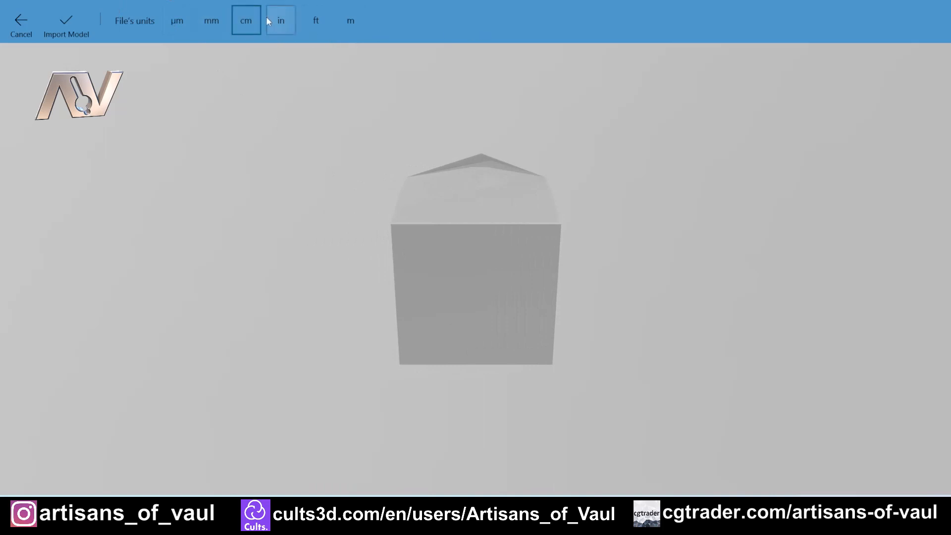
pyautogui.click(70, 29)
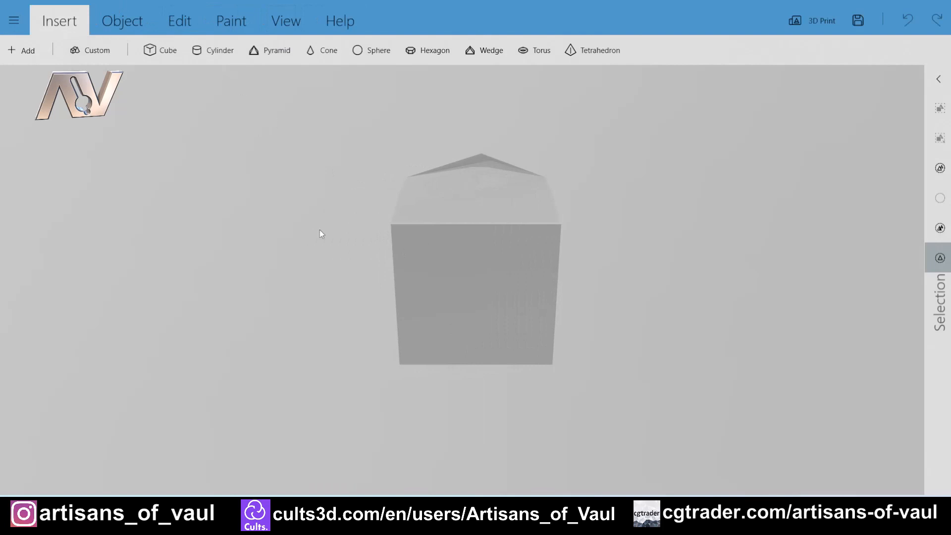
# Step: Select the imported cube and examine its folded top corner from several sides for any reported mesh error
pyautogui.click(479, 259)
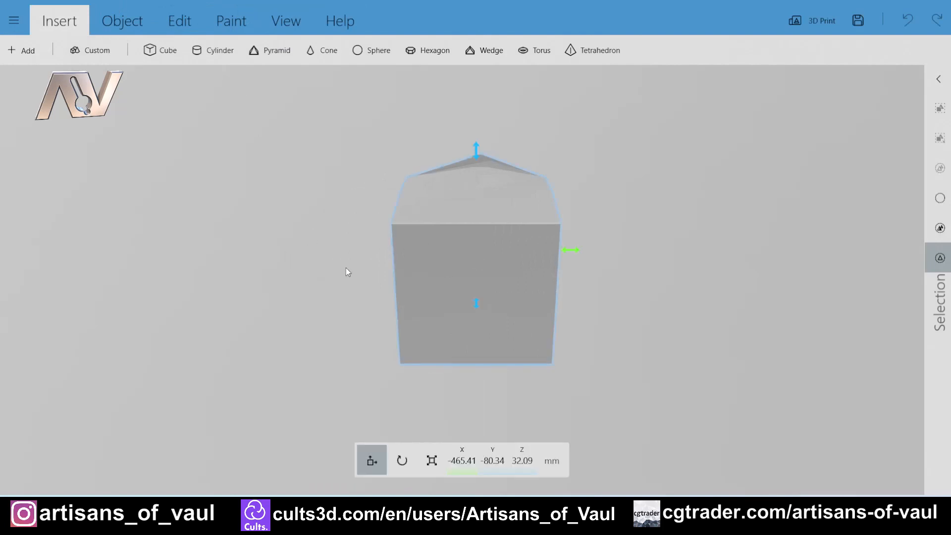
pyautogui.moveTo(329, 281); pyautogui.dragTo(484, 191)
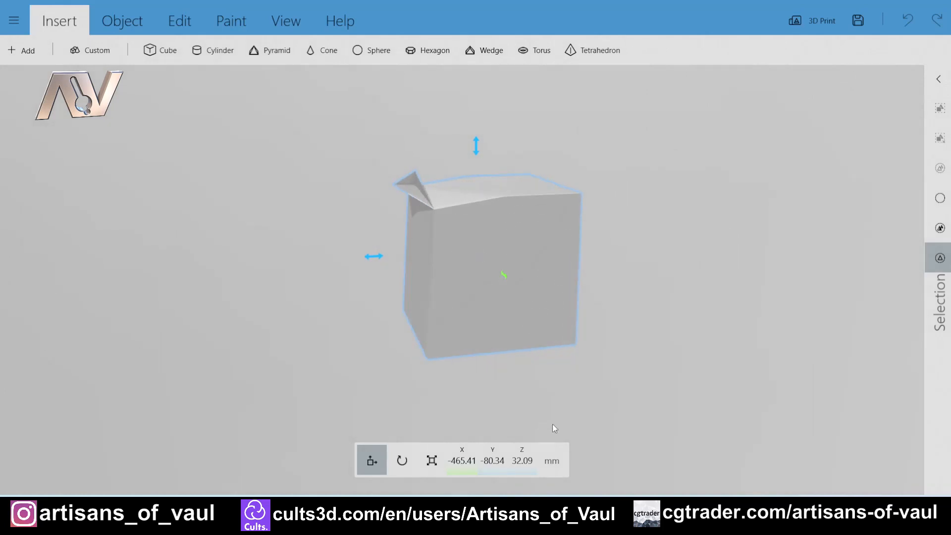
pyautogui.scroll(2, 386, 218)
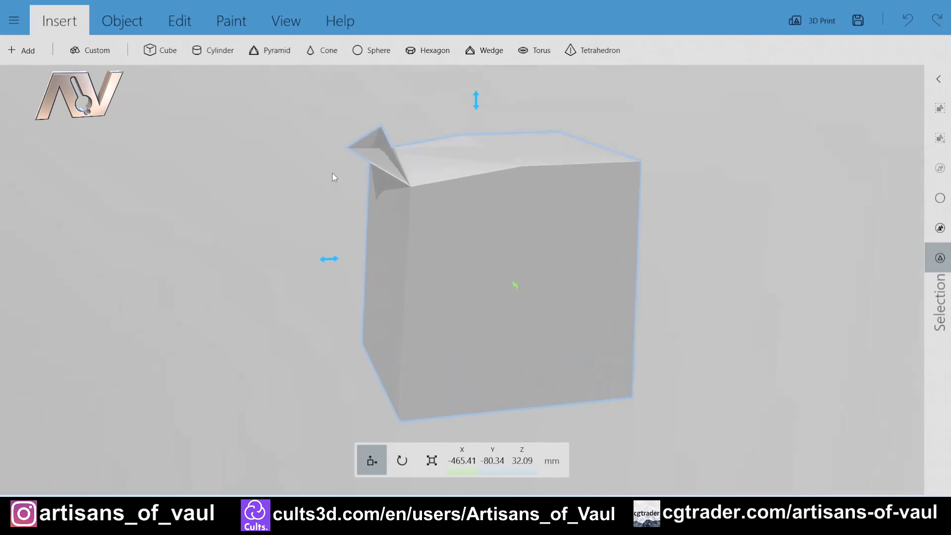
pyautogui.moveTo(424, 221); pyautogui.dragTo(382, 287)
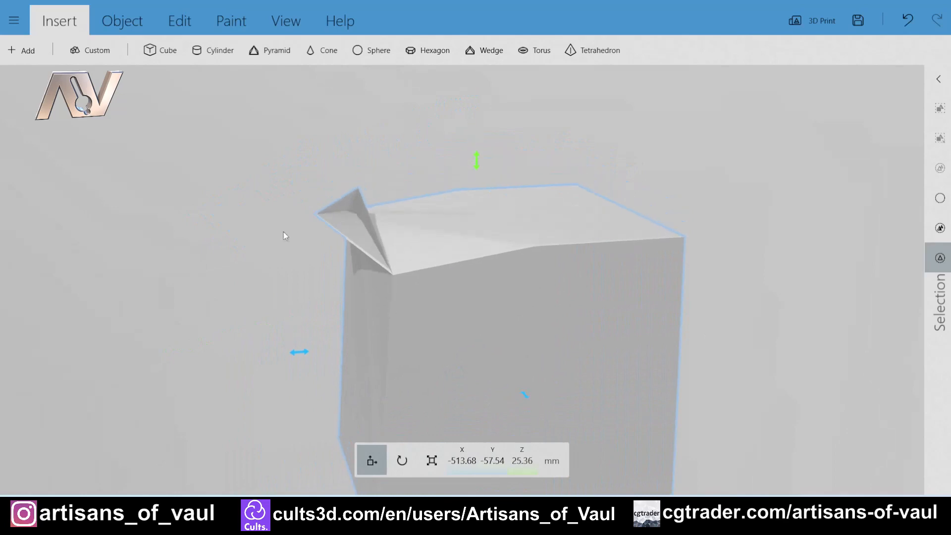
pyautogui.moveTo(284, 232); pyautogui.dragTo(783, 225)
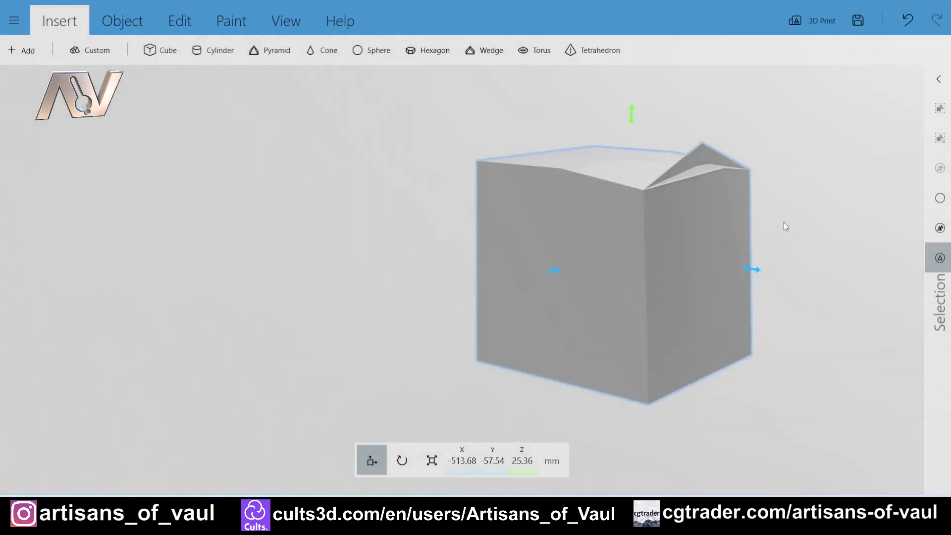
pyautogui.moveTo(728, 205); pyautogui.dragTo(394, 335)
pyautogui.moveTo(626, 197); pyautogui.dragTo(738, 176)
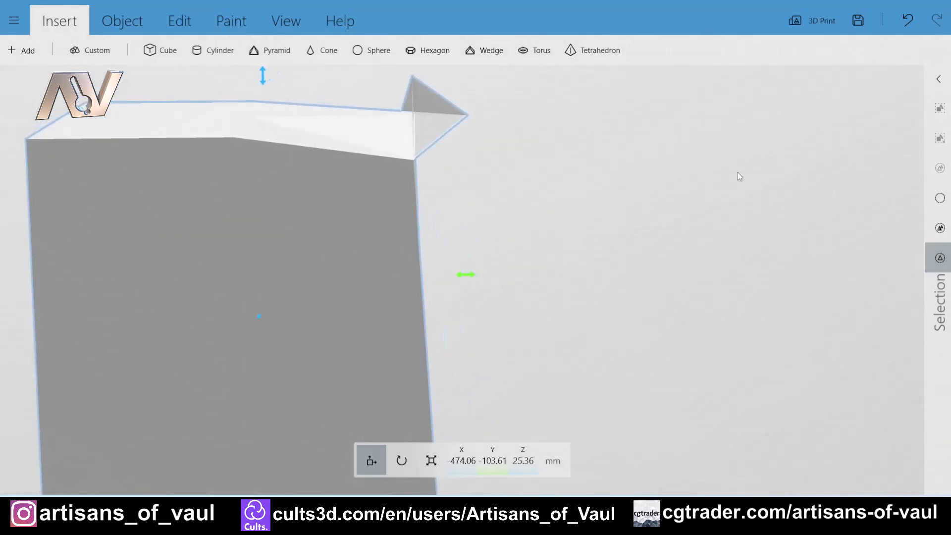
pyautogui.scroll(-3, 476, 167)
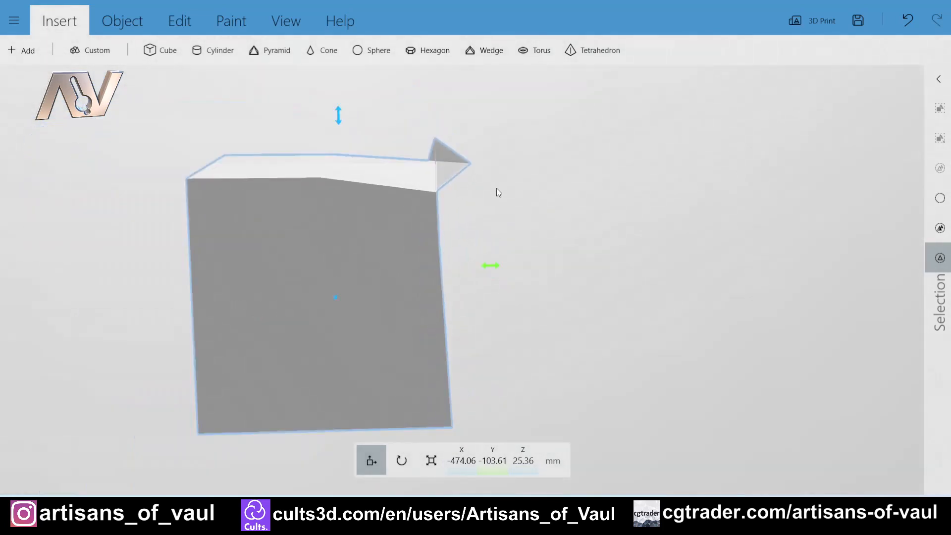
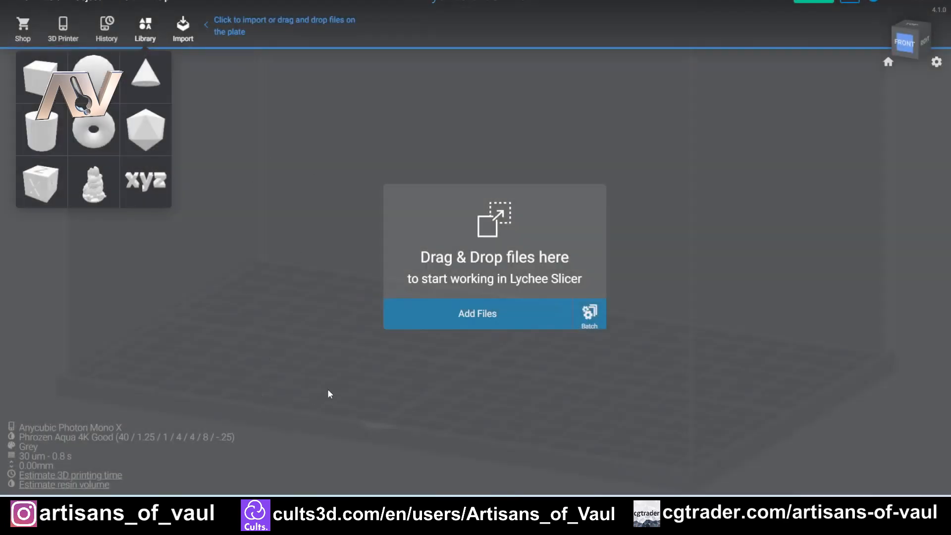
# Step: Load TestCubeIntersect1 from the TestCubes folder onto the build plate in Lychee Slicer
pyautogui.hotkey('alt', 'Tab')
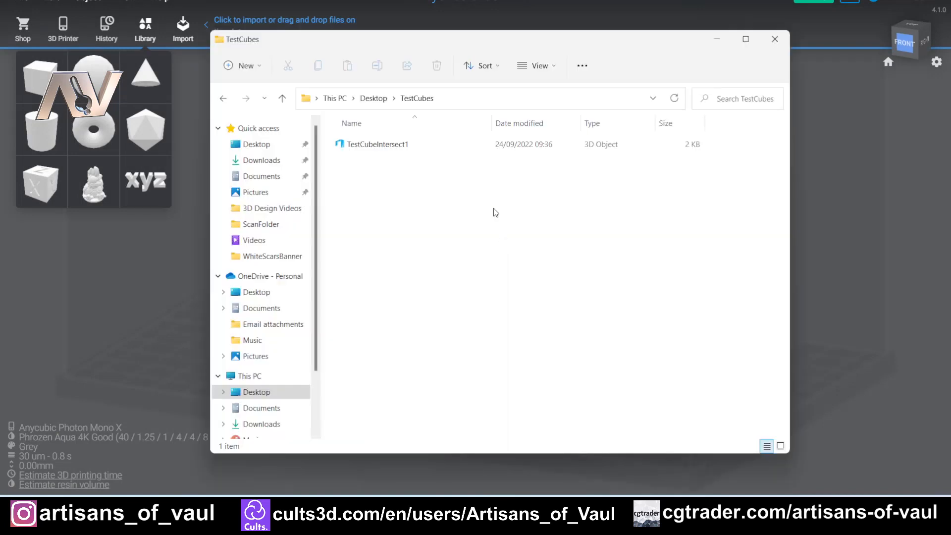
pyautogui.moveTo(434, 46); pyautogui.dragTo(583, 61)
pyautogui.moveTo(536, 156); pyautogui.dragTo(298, 304)
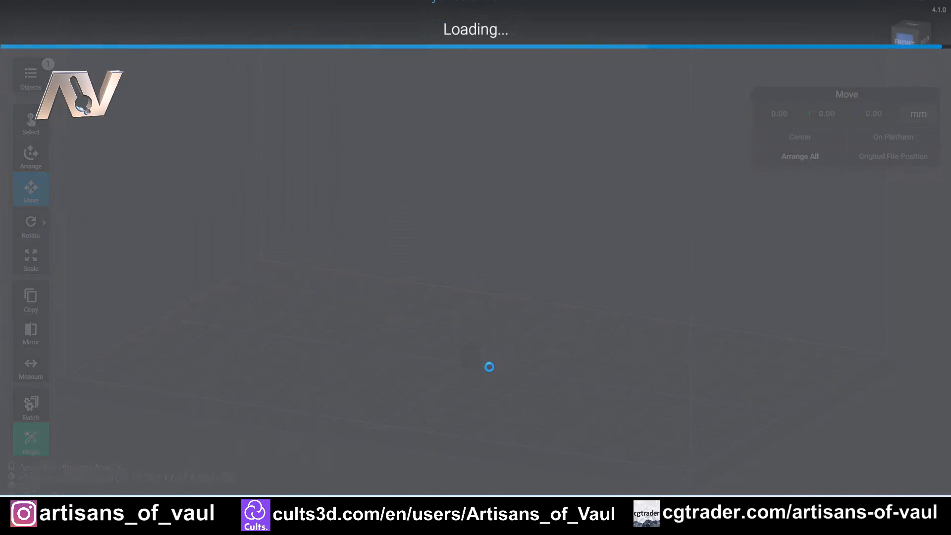
# Step: Select the loaded cube, review its object repair status and examine the folded corner up close
pyautogui.scroll(5, 490, 366)
pyautogui.click(476, 358)
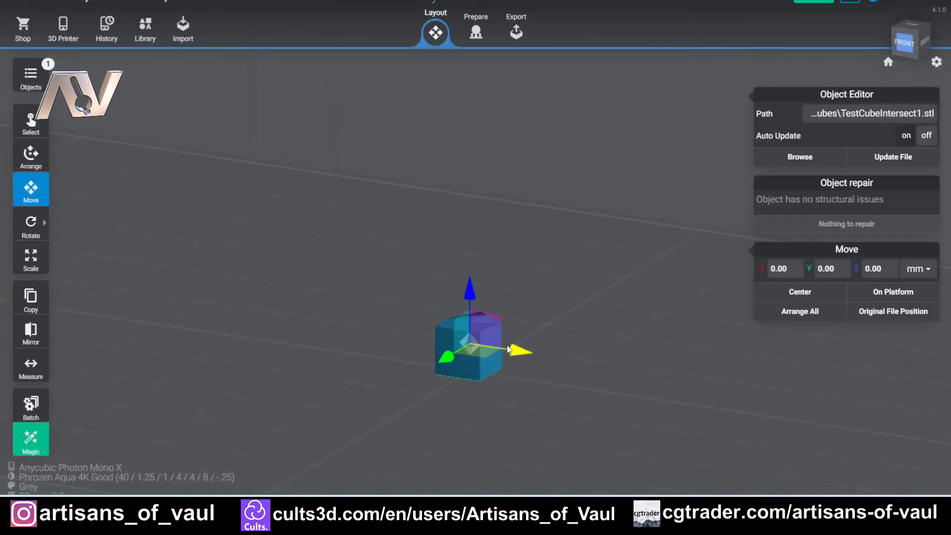
pyautogui.scroll(3, 578, 312)
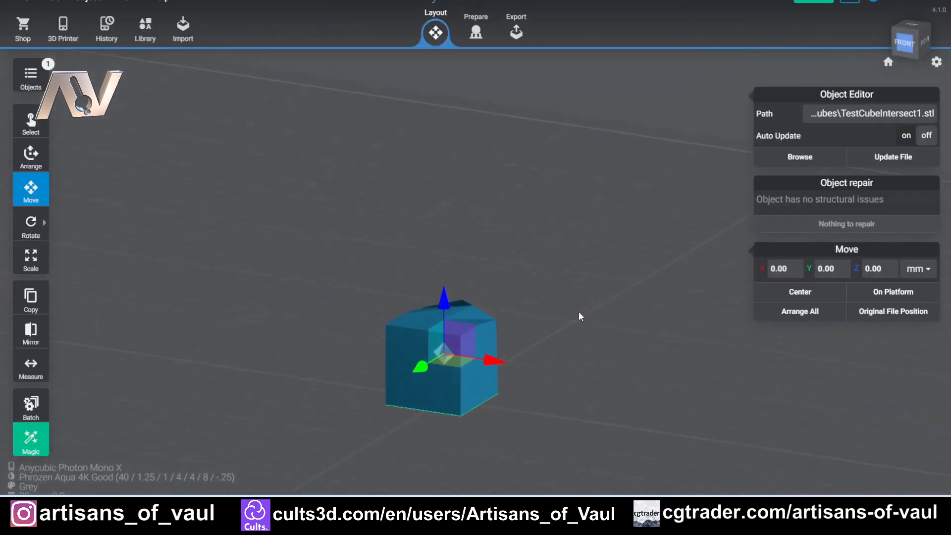
pyautogui.click(538, 373)
pyautogui.click(454, 338)
pyautogui.scroll(2, 545, 335)
pyautogui.moveTo(546, 334); pyautogui.dragTo(400, 317, button='right')
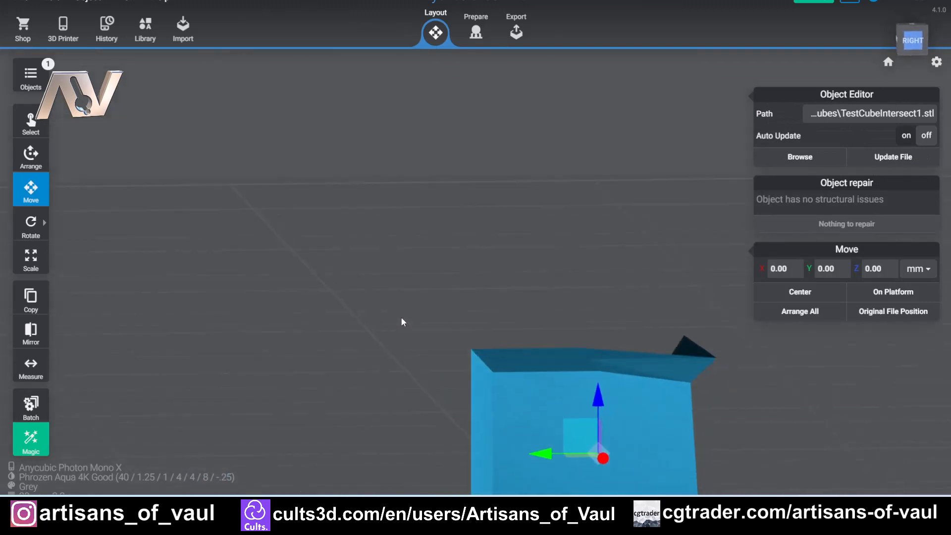
pyautogui.moveTo(713, 422); pyautogui.dragTo(457, 265, button='middle')
pyautogui.scroll(2, 456, 264)
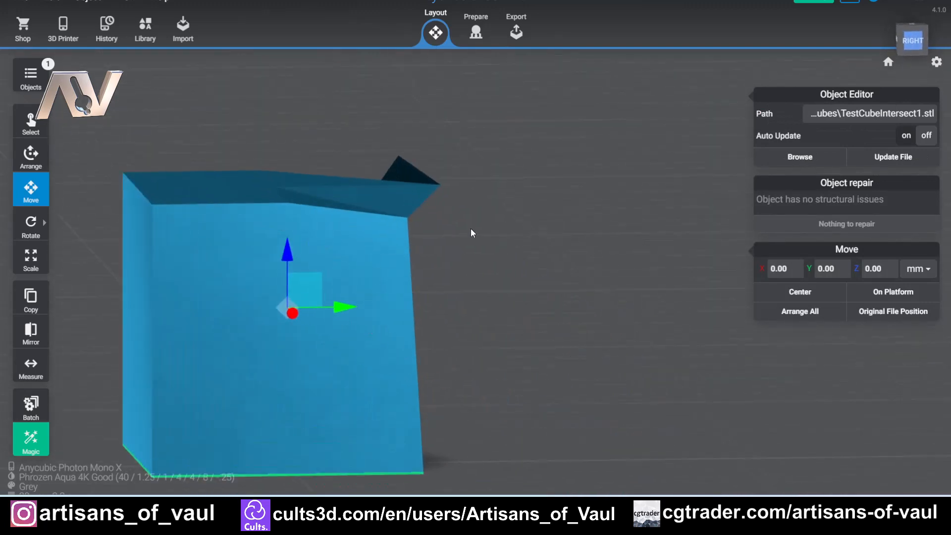
pyautogui.moveTo(471, 229); pyautogui.dragTo(421, 220, button='right')
pyautogui.scroll(-1, 437, 215)
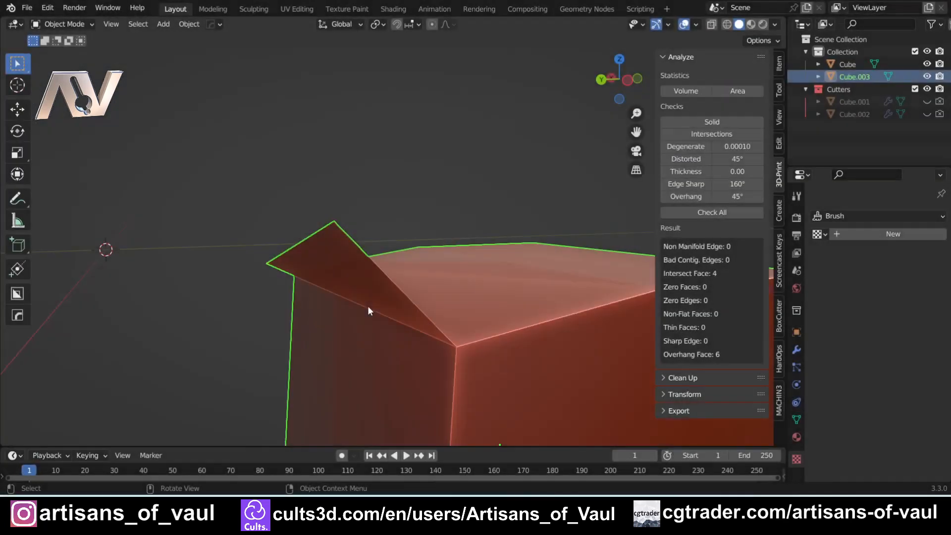
# Step: Back in Blender, enter Edit Mode on the cube and select the folded corner's protruding vertex plus the peak vertex beside it
pyautogui.moveTo(368, 305); pyautogui.dragTo(360, 276, button='middle')
pyautogui.press('Tab')
pyautogui.click(248, 285)
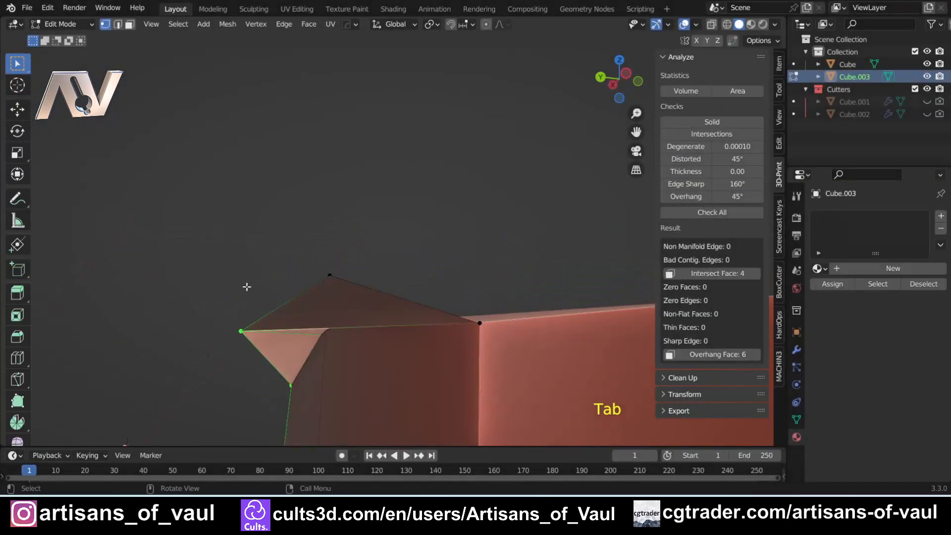
pyautogui.keyDown('shift'); pyautogui.moveTo(246, 287); pyautogui.dragTo(338, 231, button='middle'); pyautogui.keyUp('shift')
pyautogui.click(307, 234)
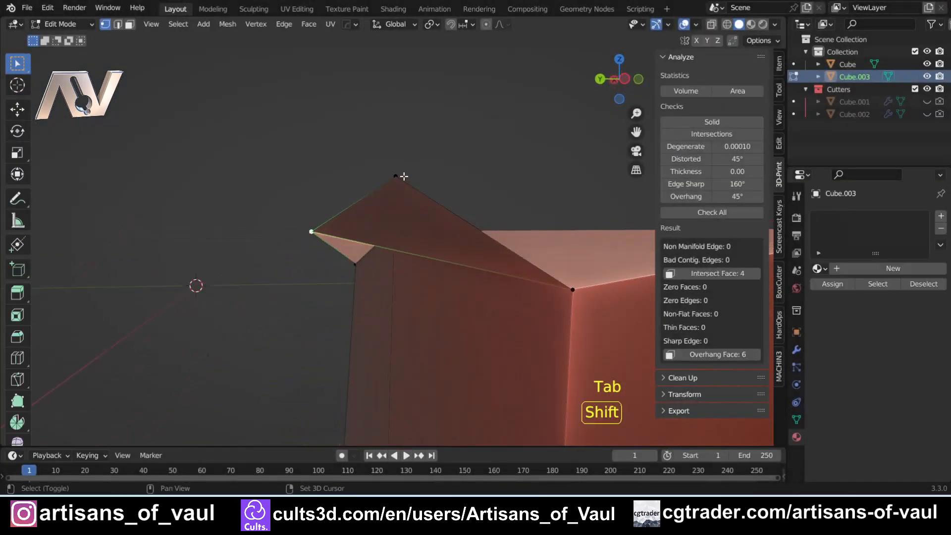
pyautogui.keyDown('shift'); pyautogui.click(400, 177); pyautogui.keyUp('shift')
pyautogui.moveTo(454, 196); pyautogui.dragTo(300, 231, button='middle')
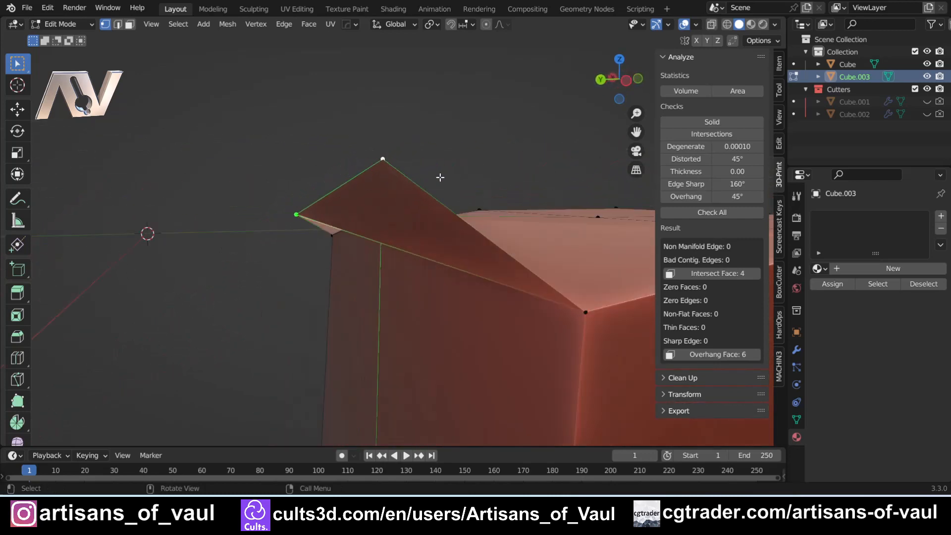
# Step: Try merging the two selected vertices at the last one with Smart Vert, inspect the corner, and undo the merge
pyautogui.press('1')
pyautogui.moveTo(444, 168); pyautogui.dragTo(325, 223, button='middle')
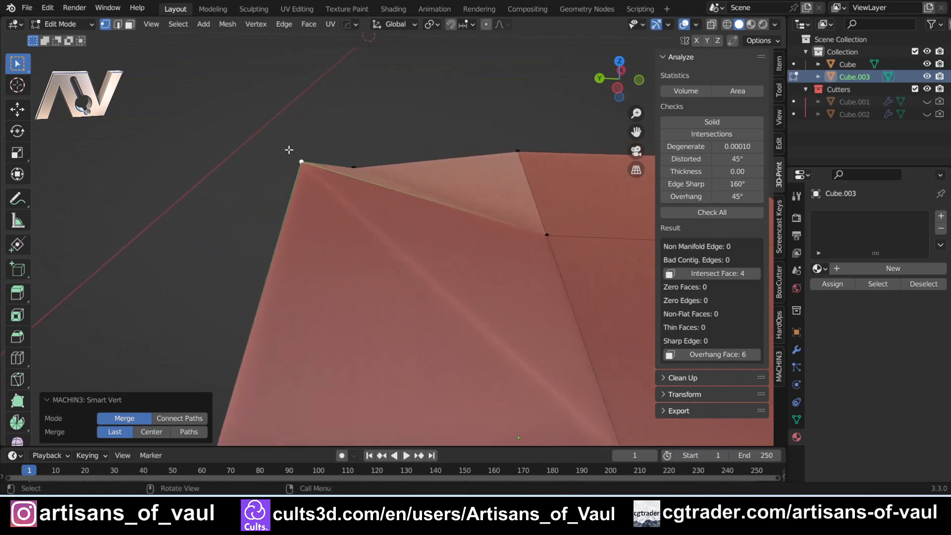
pyautogui.hotkey('ctrl', 'z')
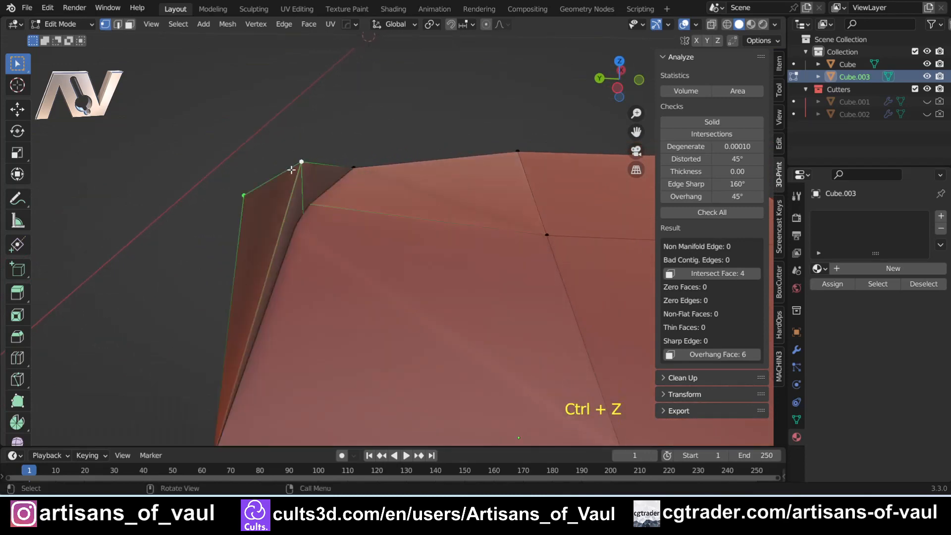
# Step: Try merging the two selected corner vertices with the At Last merge option, inspect the corner, and undo the merge
pyautogui.press('m')
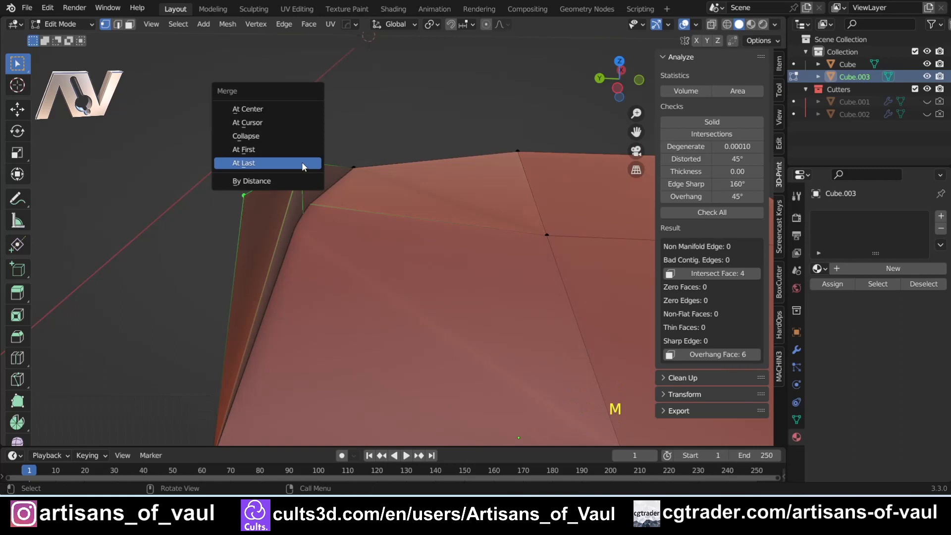
pyautogui.click(302, 162)
pyautogui.moveTo(279, 201); pyautogui.dragTo(238, 201, button='middle')
pyautogui.hotkey('ctrl', 'z')
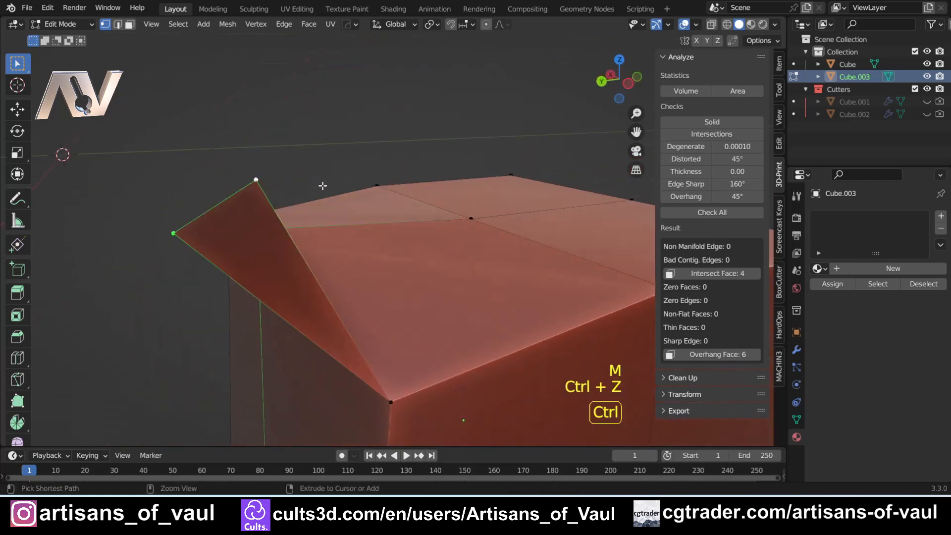
# Step: Try merging the two selected corner vertices with the At Center merge option, inspect the corner, and undo the merge
pyautogui.press('m')
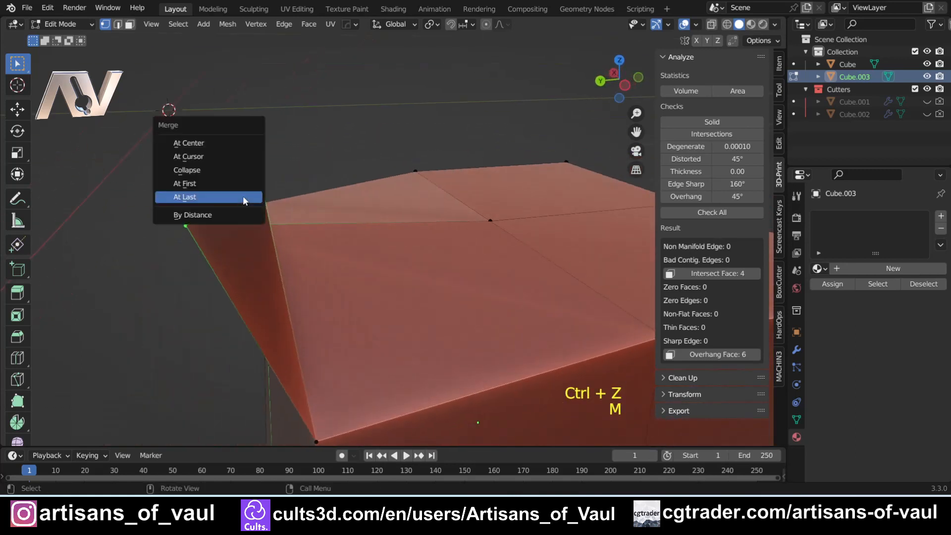
pyautogui.click(237, 143)
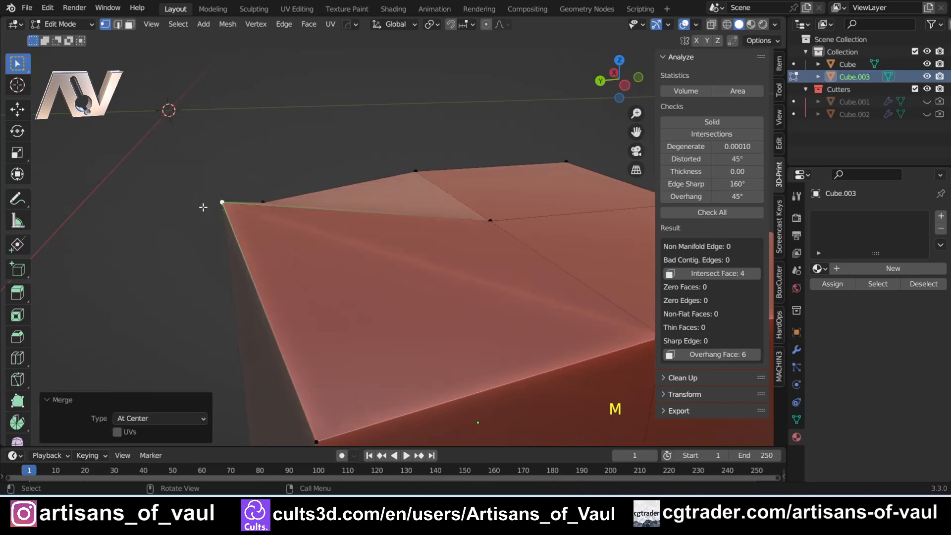
pyautogui.moveTo(206, 206)
pyautogui.mouseDown(button='middle')
pyautogui.moveTo(310, 193)
pyautogui.moveTo(257, 208)
pyautogui.moveTo(255, 197)
pyautogui.moveTo(246, 211)
pyautogui.mouseUp(button='middle')
pyautogui.hotkey('ctrl', 'z')
# Step: Enable Auto Merge and vertex-slide the folded corner's peak vertex fully along its edge onto the neighbouring outer vertex
pyautogui.click(273, 170)
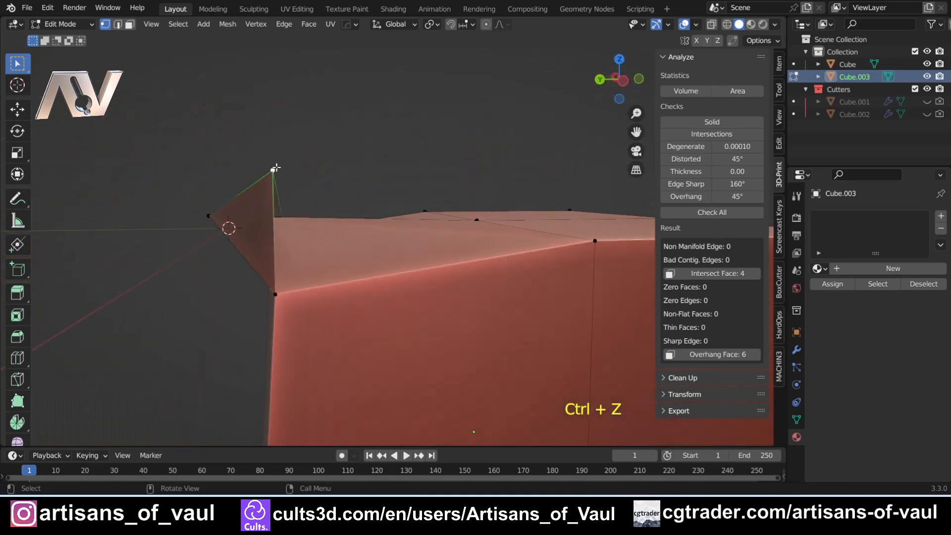
pyautogui.keyDown('shift'); pyautogui.moveTo(274, 170); pyautogui.dragTo(358, 168, button='middle'); pyautogui.keyUp('shift')
pyautogui.scroll(2, 358, 169)
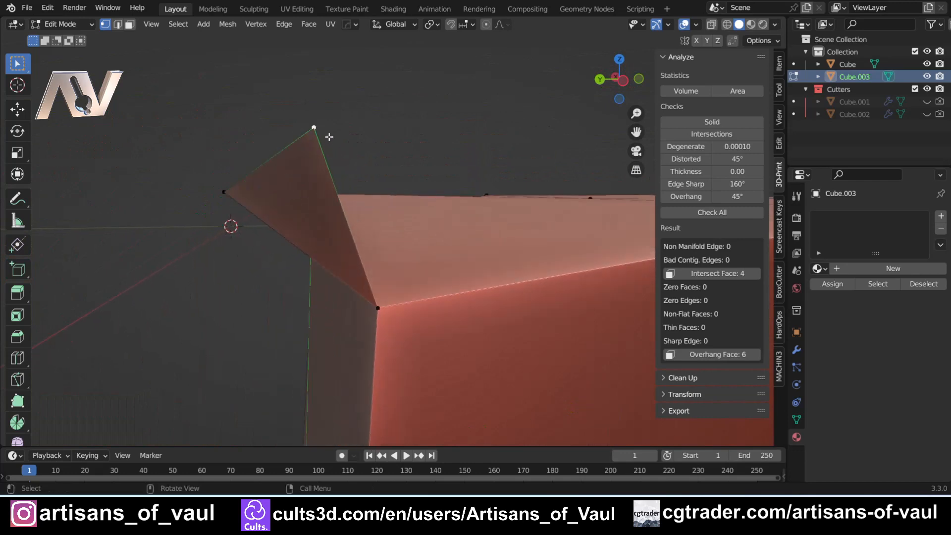
pyautogui.click(732, 41)
pyautogui.press('g')
pyautogui.press('g')
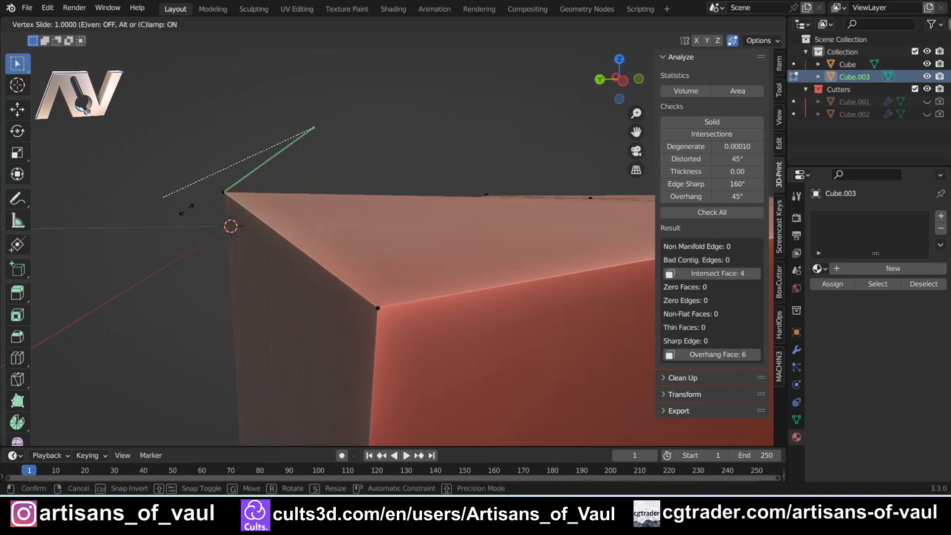
pyautogui.click(191, 209)
pyautogui.moveTo(213, 179); pyautogui.dragTo(346, 269, button='middle')
# Step: Return to Object Mode, select the sculpted rock-textured Cube, and frame the ragged seam across its rocky surface
pyautogui.scroll(-7, 362, 197)
pyautogui.scroll(-4, 352, 198)
pyautogui.press('Tab')
pyautogui.click(279, 214)
pyautogui.scroll(4, 346, 269)
pyautogui.scroll(3, 400, 194)
pyautogui.moveTo(444, 227); pyautogui.dragTo(466, 215, button='middle')
pyautogui.keyDown('shift'); pyautogui.moveTo(465, 215); pyautogui.dragTo(363, 239, button='middle'); pyautogui.keyUp('shift')
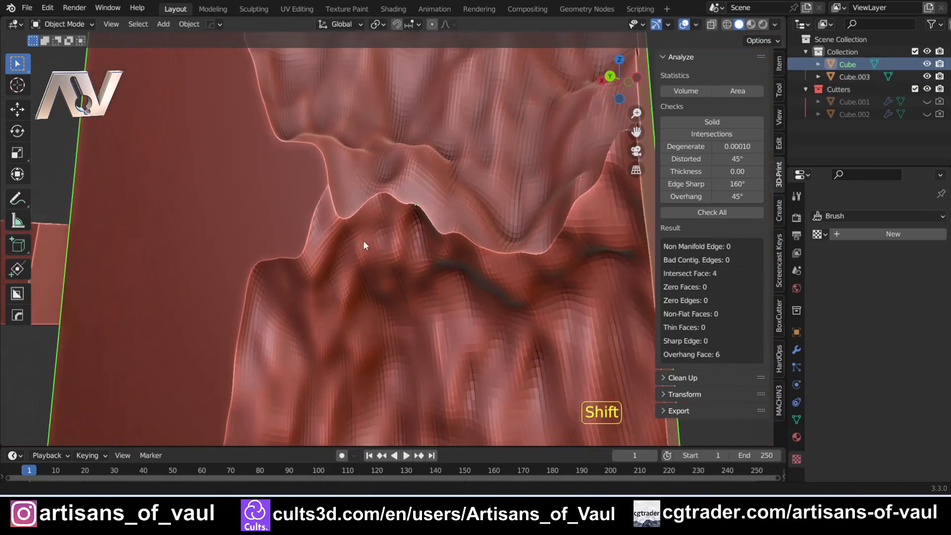
pyautogui.scroll(1, 480, 222)
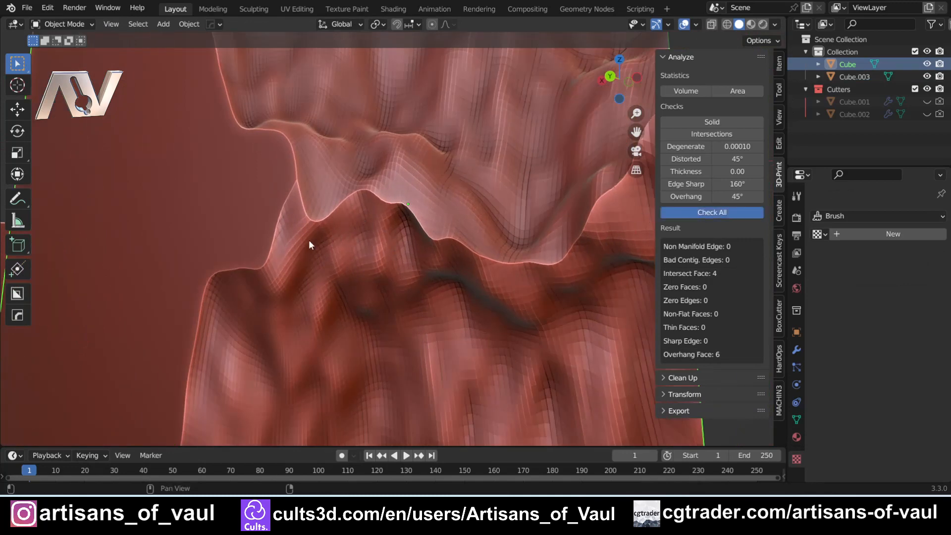
# Step: Run all print checks on the rock-textured cube and select its intersecting faces in Edit Mode, examining one cluster on the seam
pyautogui.press('Tab')
pyautogui.click(290, 258)
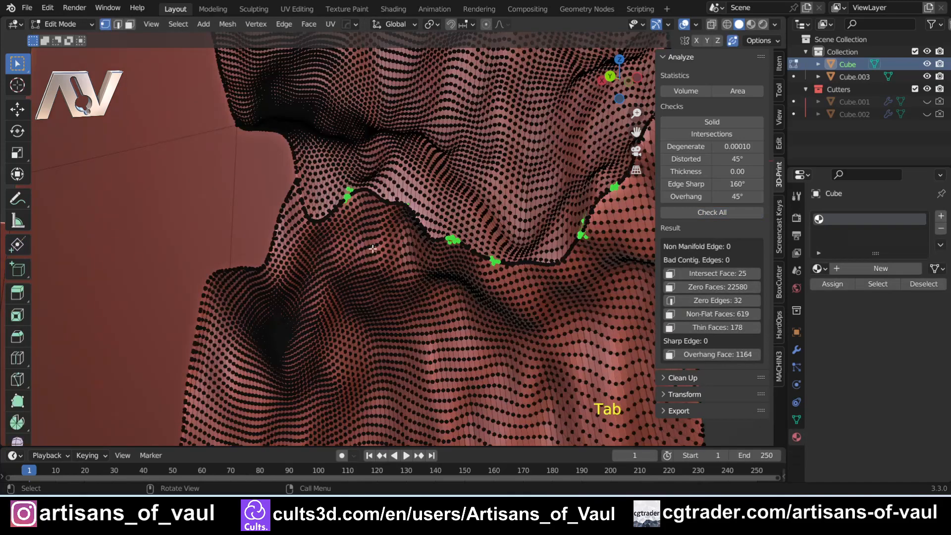
pyautogui.click(718, 274)
pyautogui.scroll(15, 414, 162)
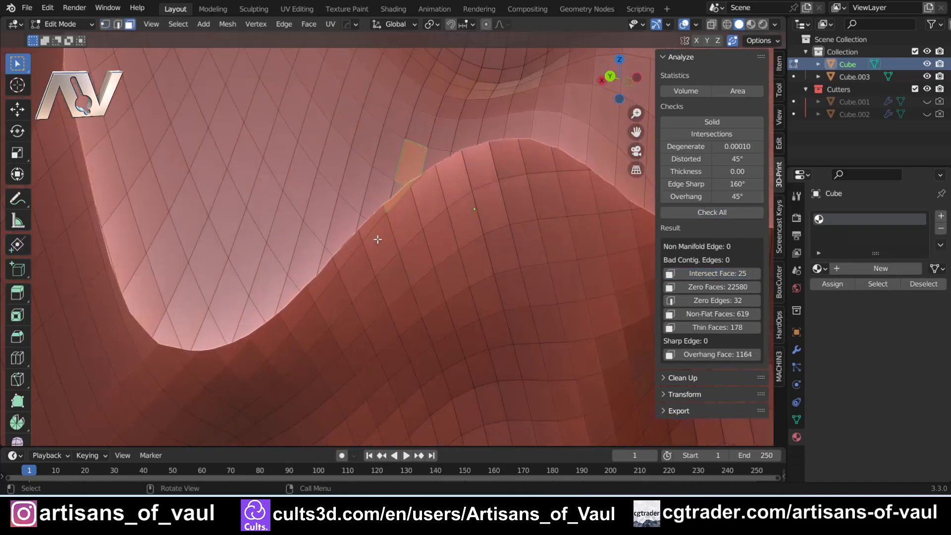
pyautogui.moveTo(414, 162); pyautogui.dragTo(416, 195, button='middle')
# Step: In vertex mode, merge two neighbouring seam vertices beside the flagged faces at the last one using Smart Vert
pyautogui.press('Tab')
pyautogui.click(269, 214)
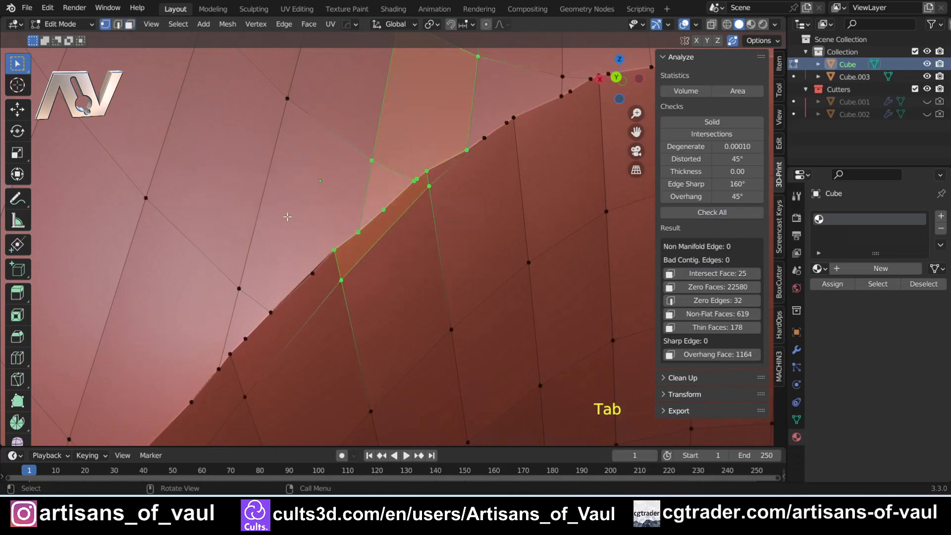
pyautogui.moveTo(287, 217); pyautogui.dragTo(339, 251, button='middle')
pyautogui.click(337, 290)
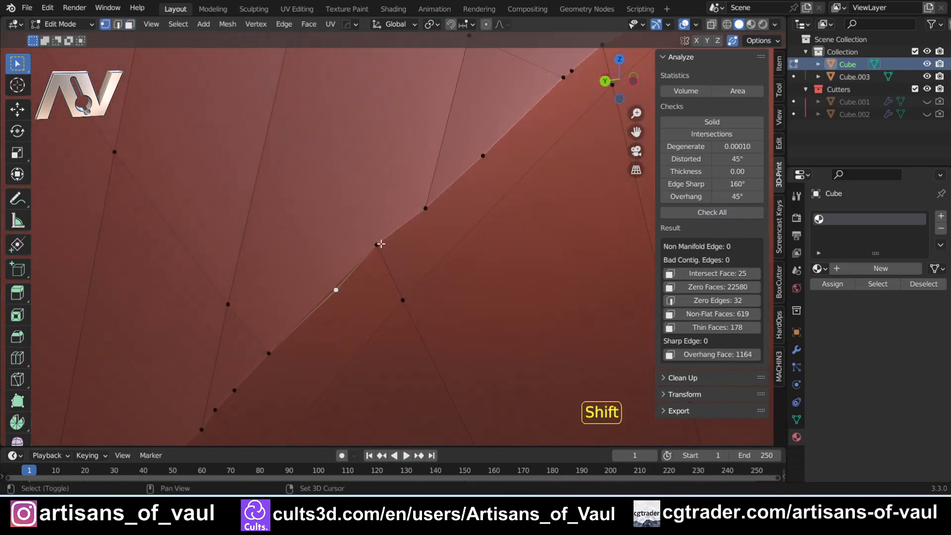
pyautogui.keyDown('shift'); pyautogui.click(376, 245); pyautogui.keyUp('shift')
pyautogui.press('1')
pyautogui.scroll(-2, 401, 252)
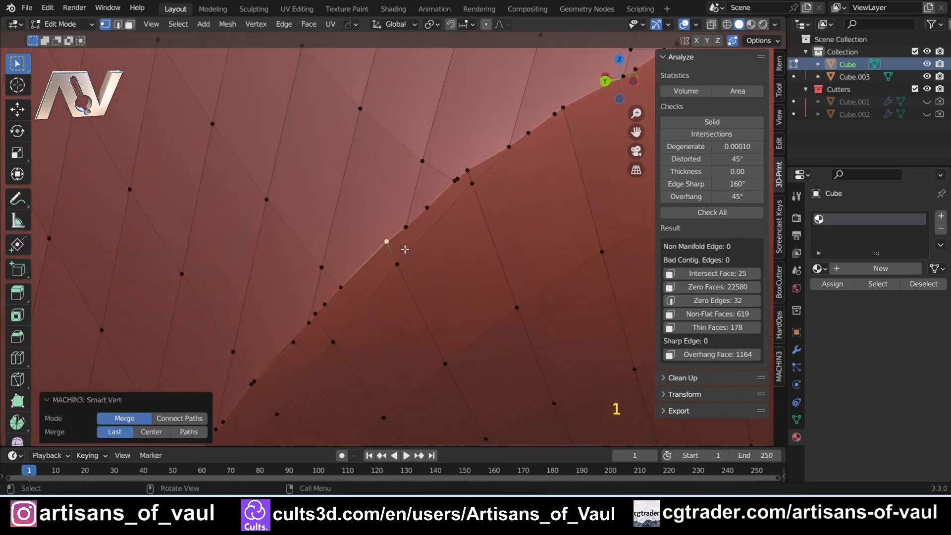
# Step: Select the intersecting faces again and inspect how the narrow sliver face meets the larger face along the seam
pyautogui.keyDown('shift'); pyautogui.moveTo(425, 205); pyautogui.dragTo(359, 248, button='middle'); pyautogui.keyUp('shift')
pyautogui.scroll(4, 382, 219)
pyautogui.click(709, 275)
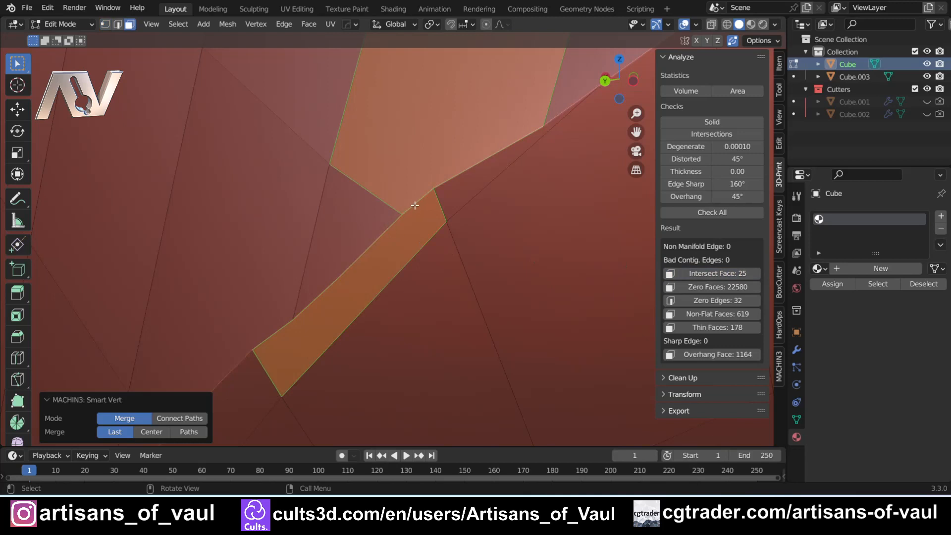
pyautogui.moveTo(417, 210); pyautogui.dragTo(441, 154, button='middle')
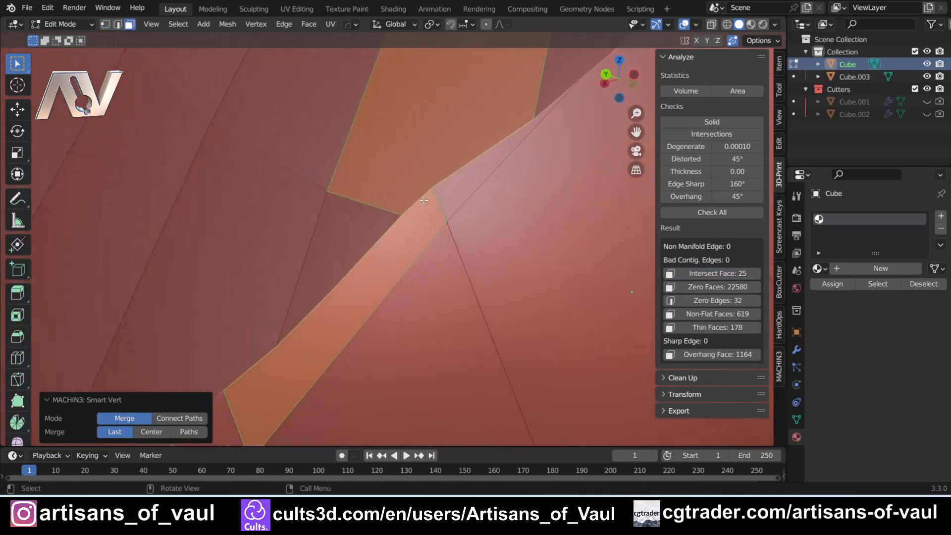
pyautogui.moveTo(424, 200); pyautogui.dragTo(401, 230, button='middle')
# Step: In vertex mode, merge the two seam vertices at the sliver face's lower end at the last one
pyautogui.press('Tab')
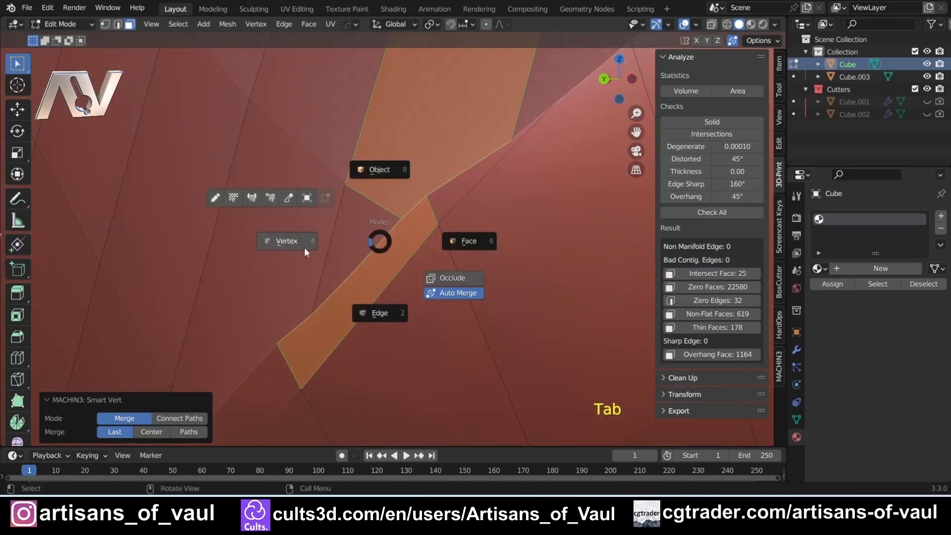
pyautogui.click(295, 247)
pyautogui.click(311, 318)
pyautogui.keyDown('shift'); pyautogui.click(281, 343); pyautogui.keyUp('shift')
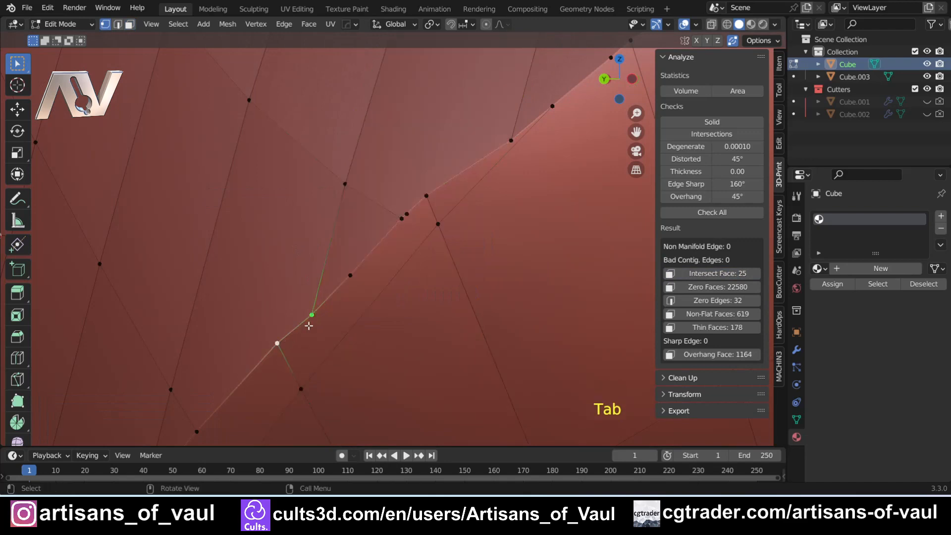
pyautogui.press('1')
# Step: Merge the closely spaced vertices at the sliver's upper end, and merge its remaining middle seam vertex into the lower-end vertex
pyautogui.click(400, 221)
pyautogui.keyDown('shift'); pyautogui.click(426, 196); pyautogui.keyUp('shift')
pyautogui.press('1')
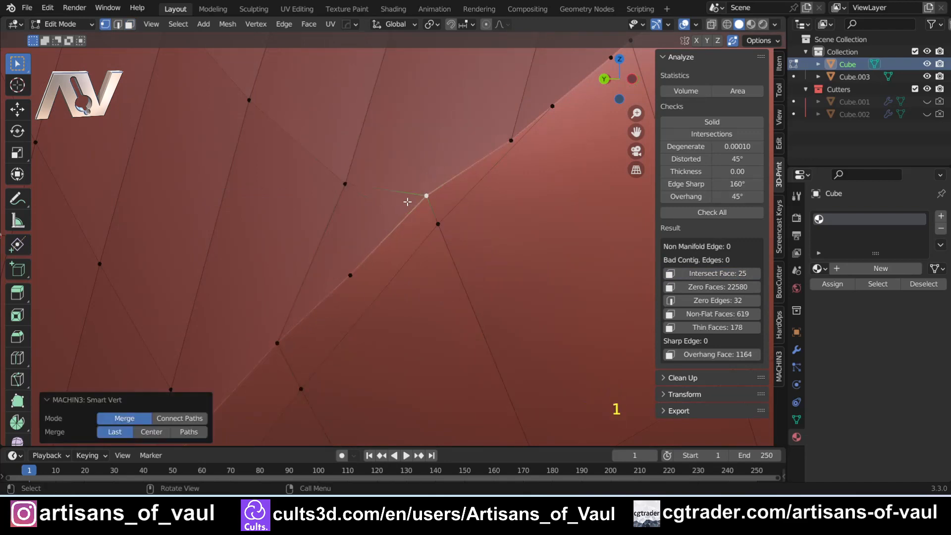
pyautogui.click(349, 278)
pyautogui.keyDown('shift'); pyautogui.click(277, 342); pyautogui.keyUp('shift')
pyautogui.press('1')
# Step: Rerun all print checks on the repaired seam section and select the faces still flagged as intersecting
pyautogui.scroll(-6, 421, 250)
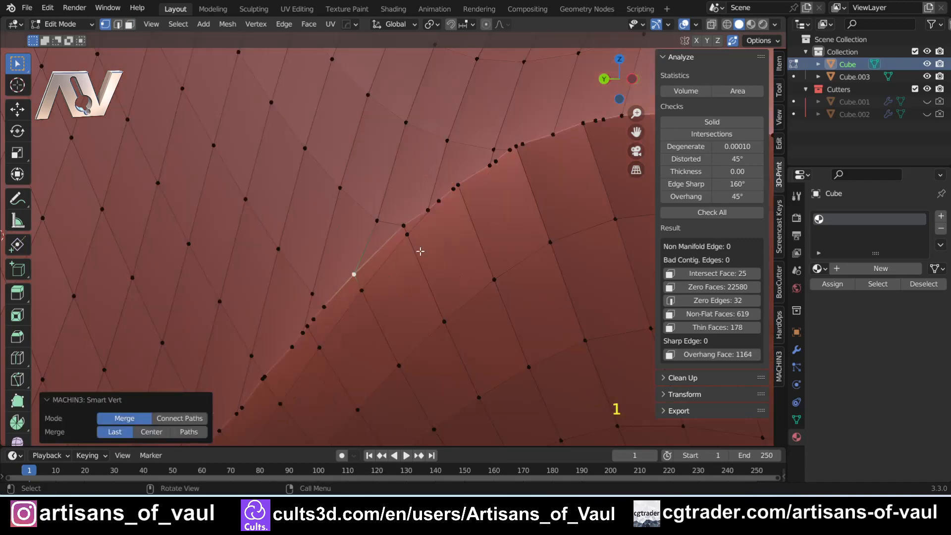
pyautogui.keyDown('shift'); pyautogui.moveTo(420, 251); pyautogui.dragTo(394, 265, button='middle'); pyautogui.keyUp('shift')
pyautogui.scroll(6, 394, 266)
pyautogui.click(703, 274)
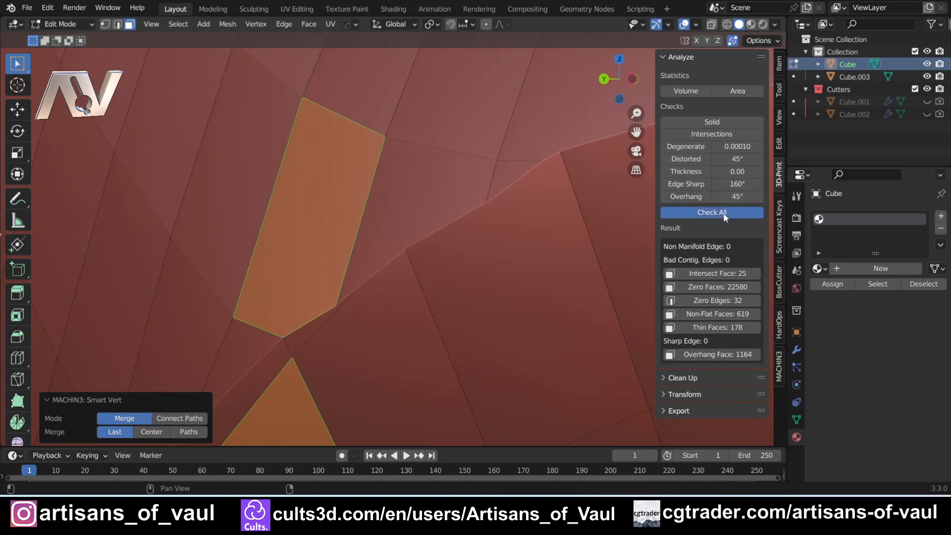
pyautogui.click(694, 274)
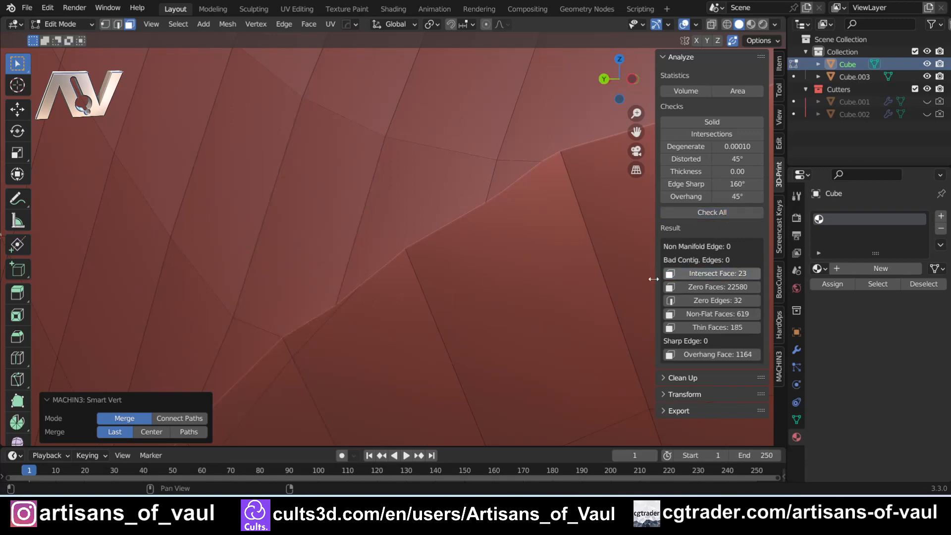
# Step: On the next rocky crest of the seam, merge the two vertices flanking the crest's middle vertex into it with Smart Vert
pyautogui.scroll(-2, 360, 326)
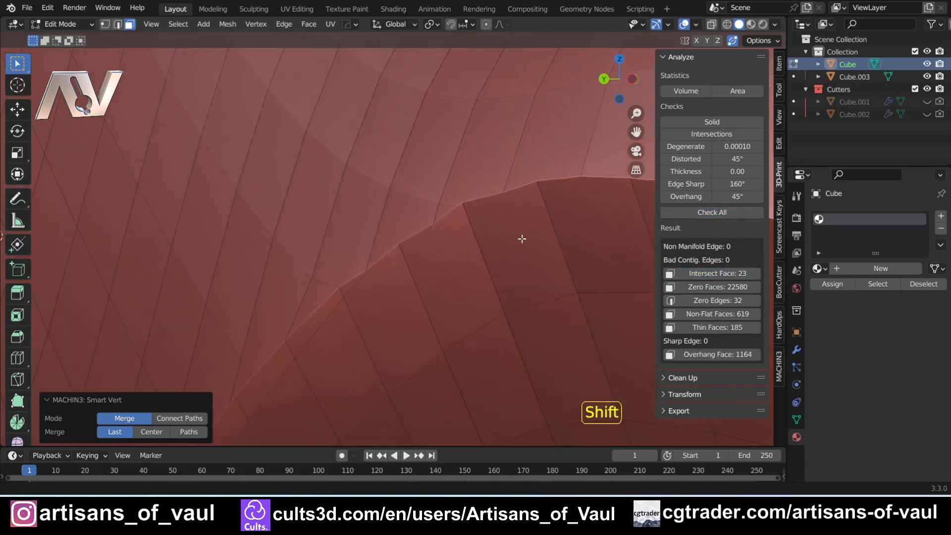
pyautogui.moveTo(520, 237)
pyautogui.keyDown('shift'); pyautogui.mouseDown(button='middle')
pyautogui.moveTo(439, 276)
pyautogui.moveTo(529, 302)
pyautogui.moveTo(426, 223)
pyautogui.mouseUp(button='middle'); pyautogui.keyUp('shift')
pyautogui.moveTo(426, 223); pyautogui.dragTo(397, 240, button='middle')
pyautogui.scroll(-8, 501, 261)
pyautogui.scroll(8, 397, 240)
pyautogui.scroll(5, 403, 229)
pyautogui.keyDown('shift'); pyautogui.moveTo(338, 241); pyautogui.dragTo(359, 187, button='middle'); pyautogui.keyUp('shift')
pyautogui.press('Tab')
pyautogui.click(295, 233)
pyautogui.scroll(3, 385, 233)
pyautogui.click(330, 159)
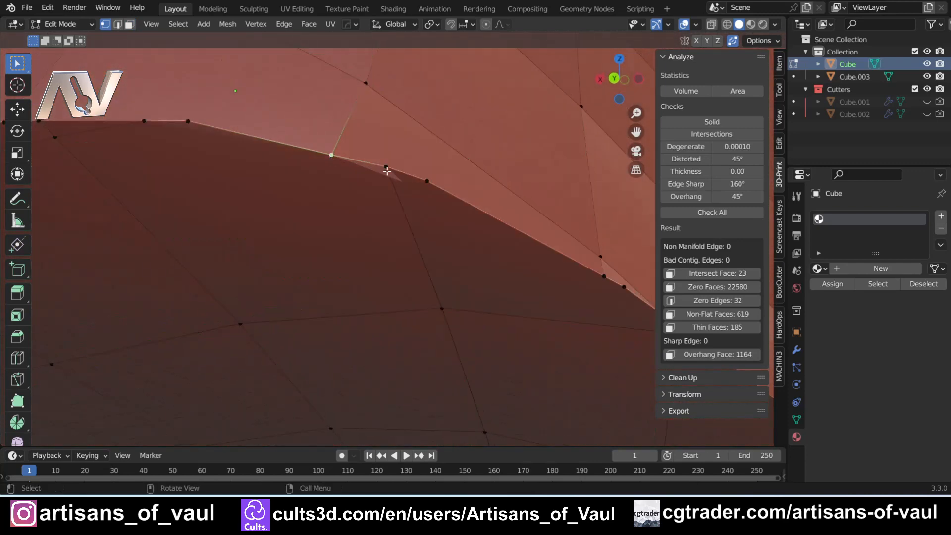
pyautogui.keyDown('shift'); pyautogui.click(426, 182); pyautogui.keyUp('shift')
pyautogui.press('1')
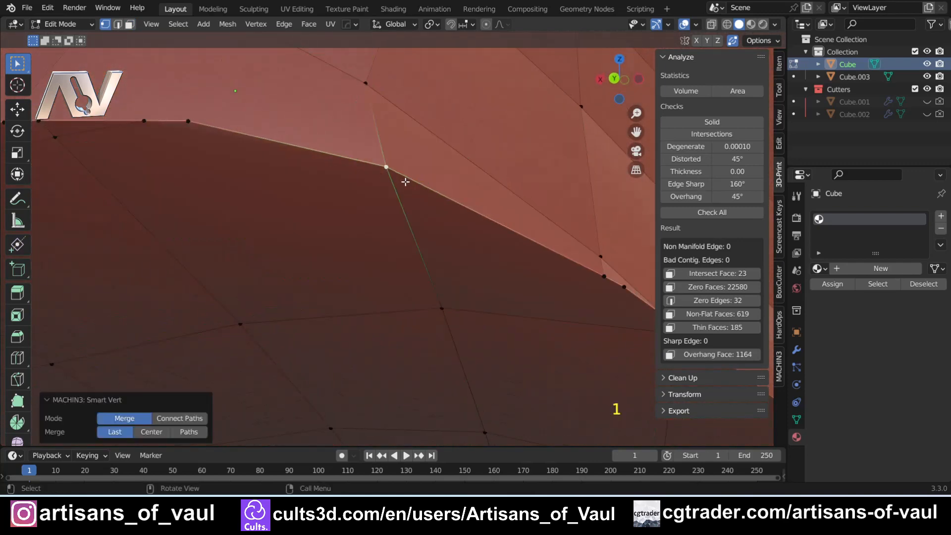
# Step: Farther down the same seam, merge the tight vertex cluster into one vertex and merge the nearby pair at its upper vertex
pyautogui.scroll(-3, 405, 184)
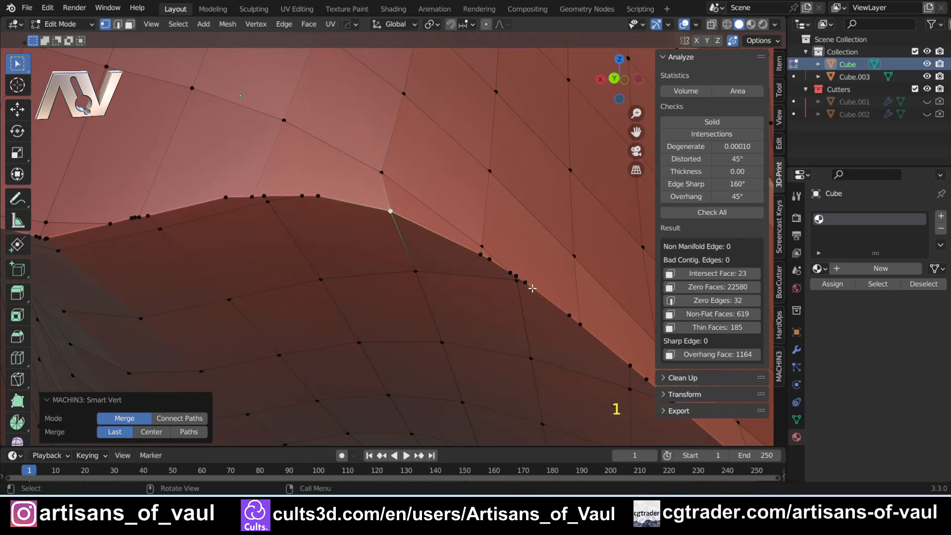
pyautogui.scroll(8, 532, 288)
pyautogui.keyDown('shift'); pyautogui.moveTo(477, 259); pyautogui.dragTo(411, 263, button='middle'); pyautogui.keyUp('shift')
pyautogui.click(402, 257)
pyautogui.keyDown('shift'); pyautogui.click(488, 304); pyautogui.keyUp('shift')
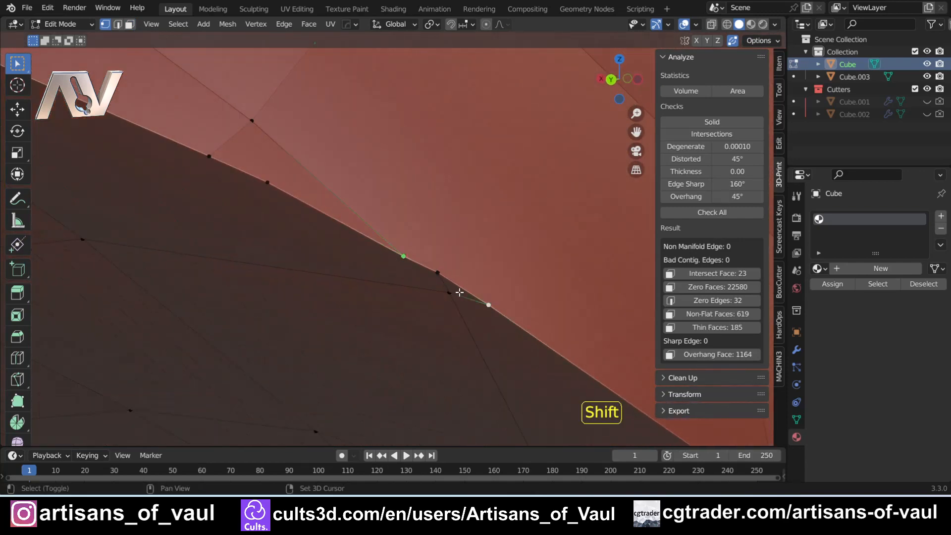
pyautogui.press('1')
pyautogui.click(263, 184)
pyautogui.keyDown('shift'); pyautogui.click(209, 159); pyautogui.keyUp('shift')
pyautogui.press('1')
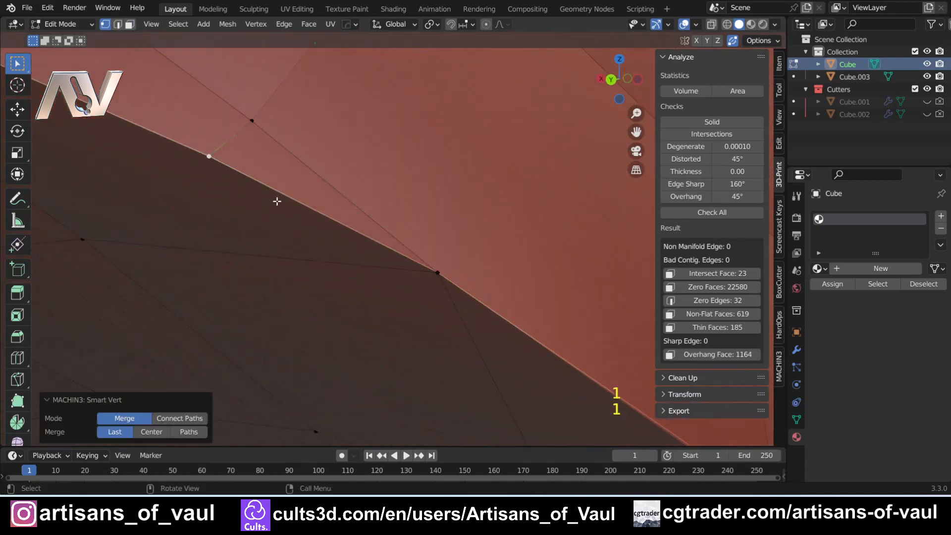
# Step: Rerun all print checks on the rock-textured cube, select the remaining intersecting faces, and frame the next flagged spot
pyautogui.scroll(-5, 276, 199)
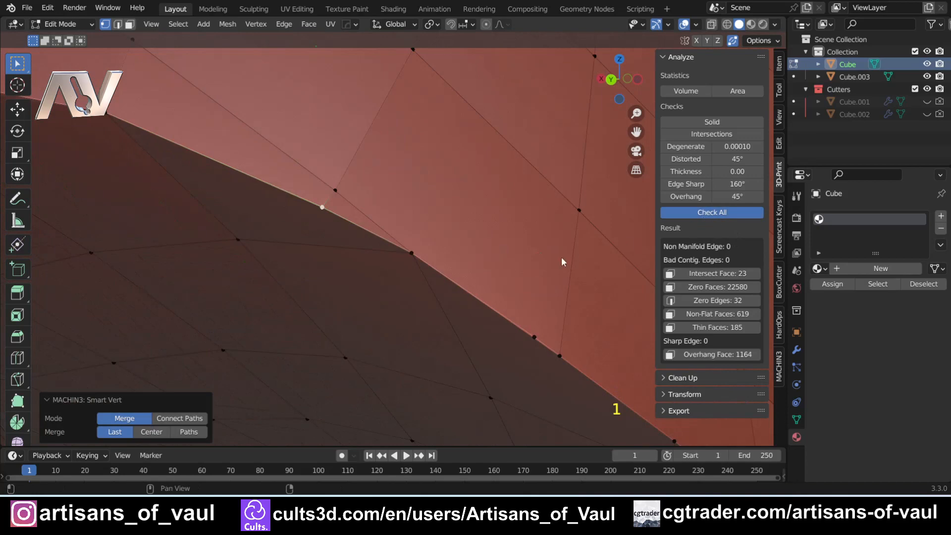
pyautogui.scroll(-8, 561, 259)
pyautogui.keyDown('shift'); pyautogui.moveTo(567, 314); pyautogui.dragTo(449, 273, button='middle'); pyautogui.keyUp('shift')
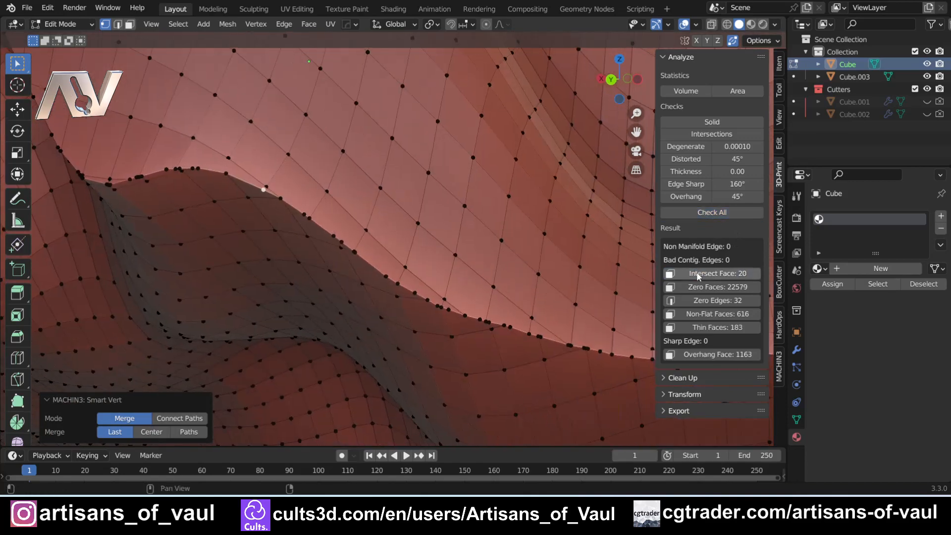
pyautogui.click(697, 276)
pyautogui.scroll(6, 557, 339)
# Step: In vertex mode, merge the close pair of seam vertices at this flagged spot at the last one
pyautogui.press('1')
pyautogui.click(536, 257)
pyautogui.keyDown('shift'); pyautogui.click(548, 259); pyautogui.keyUp('shift')
pyautogui.press('1')
# Step: Select the intersecting faces again to locate the next flagged spot, and merge its small cluster of seam vertices
pyautogui.click(708, 273)
pyautogui.scroll(-8, 481, 250)
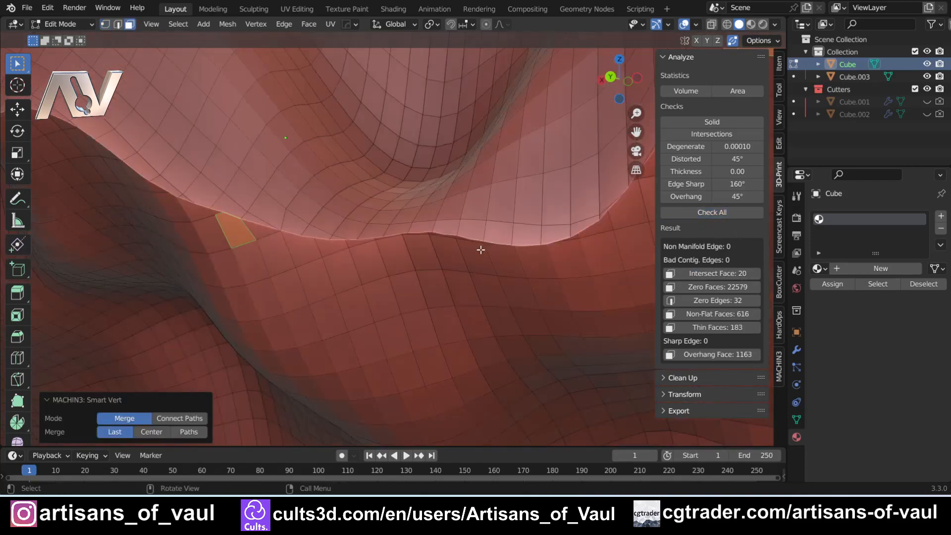
pyautogui.press('Tab')
pyautogui.press('1')
pyautogui.scroll(8, 457, 217)
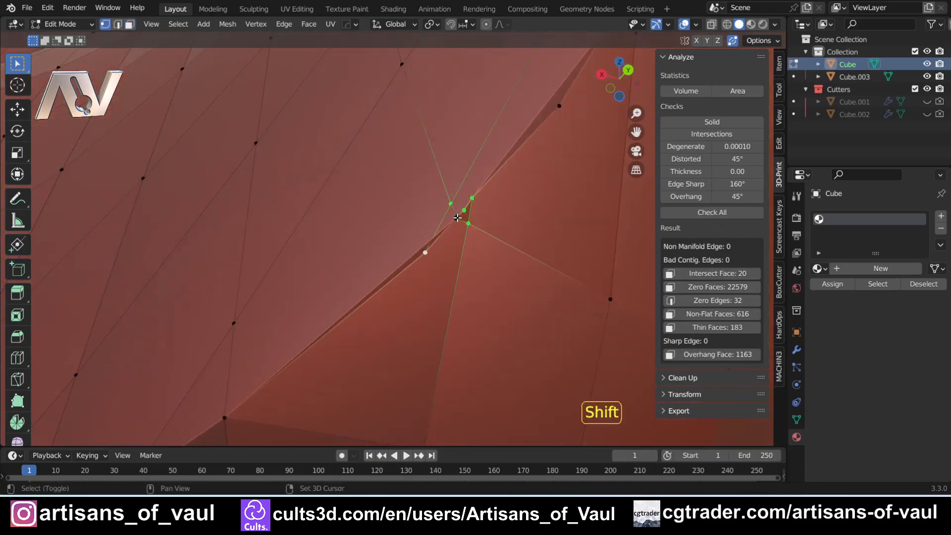
pyautogui.keyDown('shift'); pyautogui.click(457, 218); pyautogui.keyUp('shift')
pyautogui.press('1')
# Step: Reselect the intersecting faces and, in vertex mode, merge the crowded seam vertices at the next two flagged spots with Smart Vert
pyautogui.click(708, 273)
pyautogui.scroll(-6, 535, 228)
pyautogui.scroll(4, 535, 227)
pyautogui.press('Tab')
pyautogui.click(520, 216)
pyautogui.keyDown('shift'); pyautogui.click(420, 283); pyautogui.keyUp('shift')
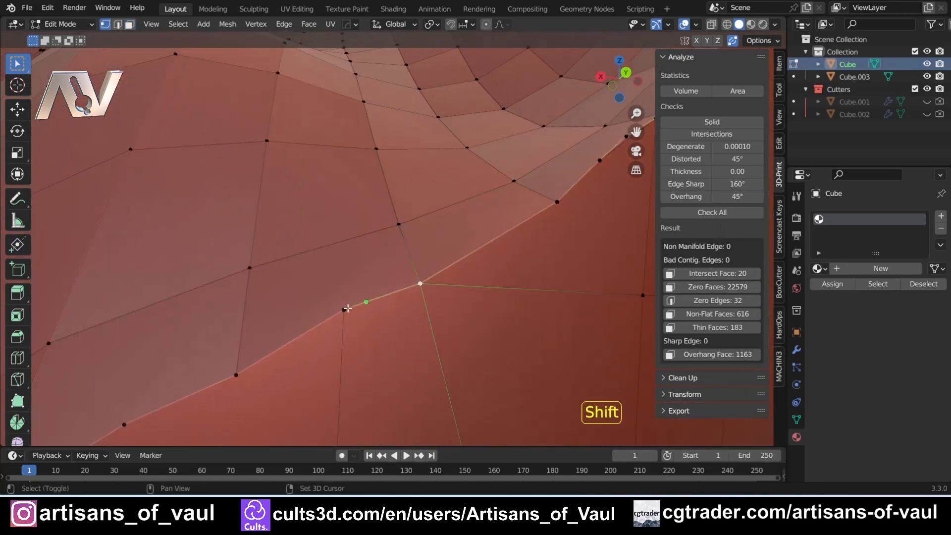
pyautogui.keyDown('shift'); pyautogui.click(346, 310); pyautogui.keyUp('shift')
pyautogui.press('1')
pyautogui.scroll(-4, 379, 276)
pyautogui.keyDown('shift'); pyautogui.click(375, 271); pyautogui.keyUp('shift')
pyautogui.press('1')
# Step: Run all print checks again, select the remaining intersecting faces, and frame the flagged area at the cube's outer edge
pyautogui.click(711, 214)
pyautogui.click(709, 275)
pyautogui.moveTo(498, 198); pyautogui.dragTo(467, 238, button='middle')
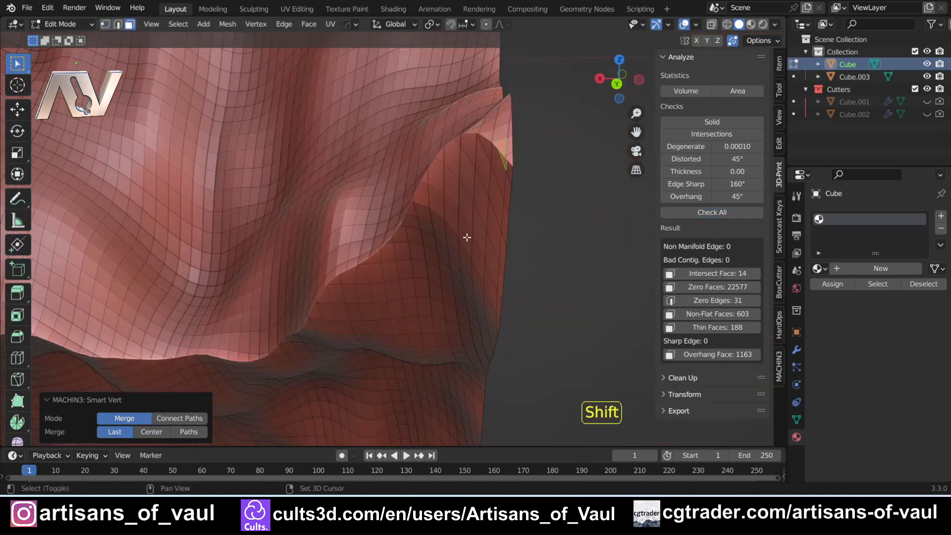
# Step: In vertex mode, merge the two groups of crowded vertices where the rocky seam meets the cube's outer edge
pyautogui.press('Tab')
pyautogui.scroll(6, 466, 238)
pyautogui.keyDown('shift'); pyautogui.click(366, 244); pyautogui.keyUp('shift')
pyautogui.press('1')
pyautogui.keyDown('shift'); pyautogui.click(505, 345); pyautogui.keyUp('shift')
pyautogui.press('1')
pyautogui.scroll(-4, 446, 297)
pyautogui.moveTo(425, 276); pyautogui.dragTo(438, 299, button='middle')
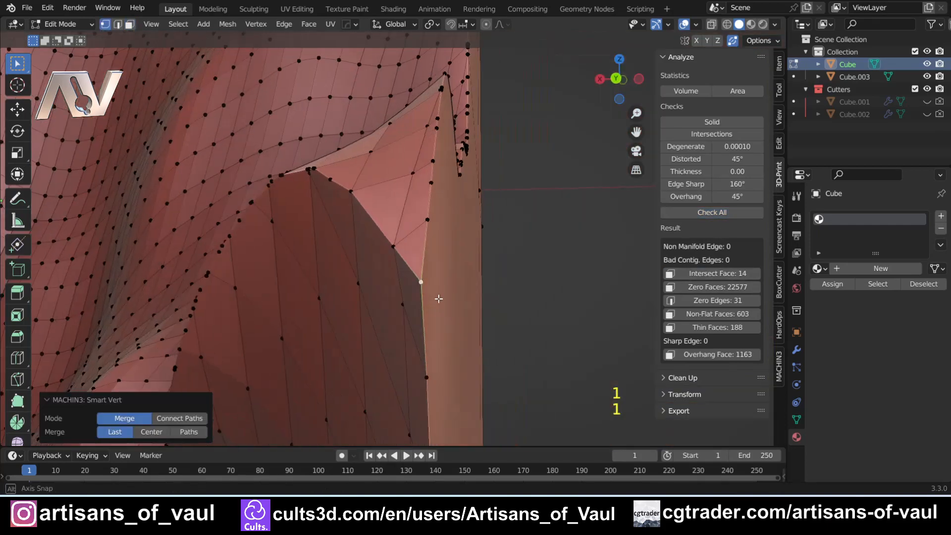
# Step: Run all print checks again and select the intersecting faces around the narrow neck between the two rock-textured areas
pyautogui.click(712, 213)
pyautogui.click(711, 273)
pyautogui.moveTo(467, 257); pyautogui.dragTo(422, 272, button='middle')
pyautogui.scroll(1, 422, 273)
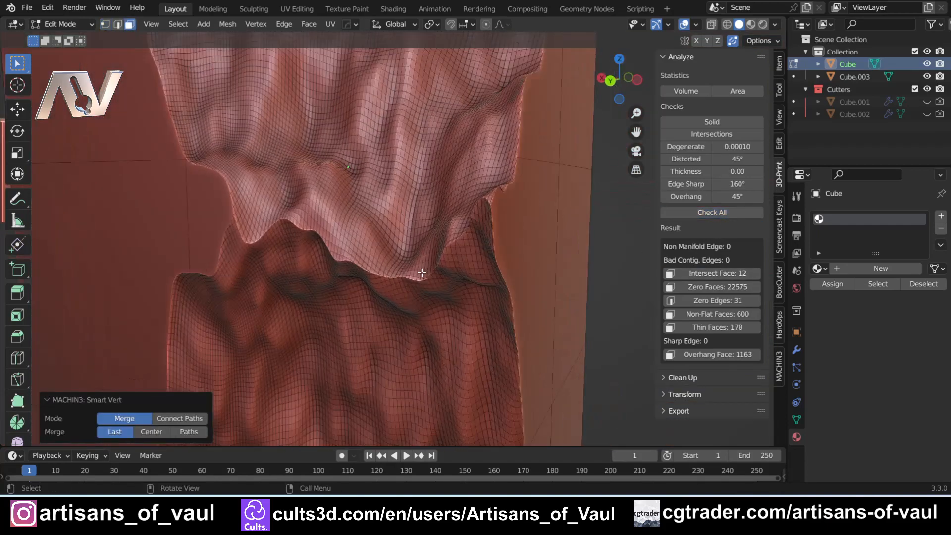
pyautogui.scroll(1, 421, 273)
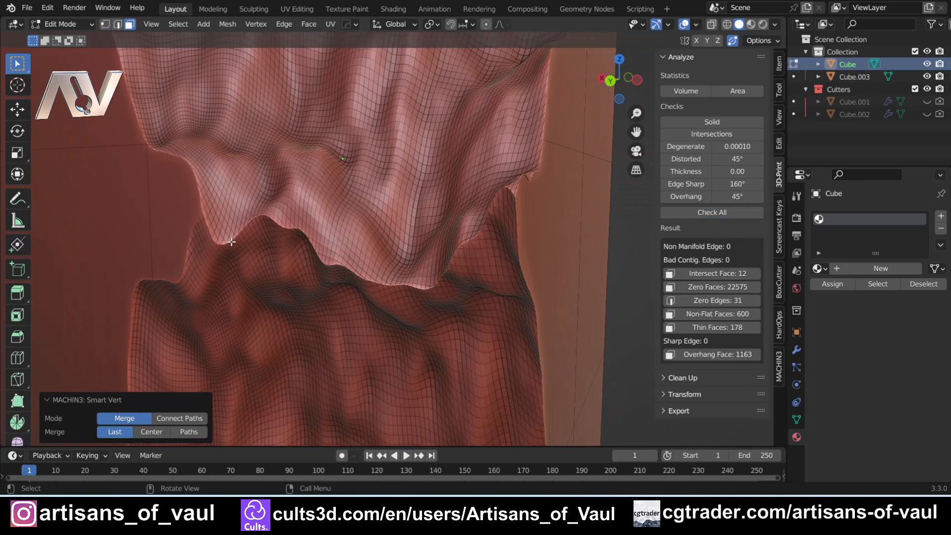
pyautogui.moveTo(496, 213)
pyautogui.mouseDown(button='middle')
pyautogui.moveTo(446, 251)
pyautogui.moveTo(448, 214)
pyautogui.moveTo(435, 248)
pyautogui.moveTo(315, 258)
pyautogui.mouseUp(button='middle')
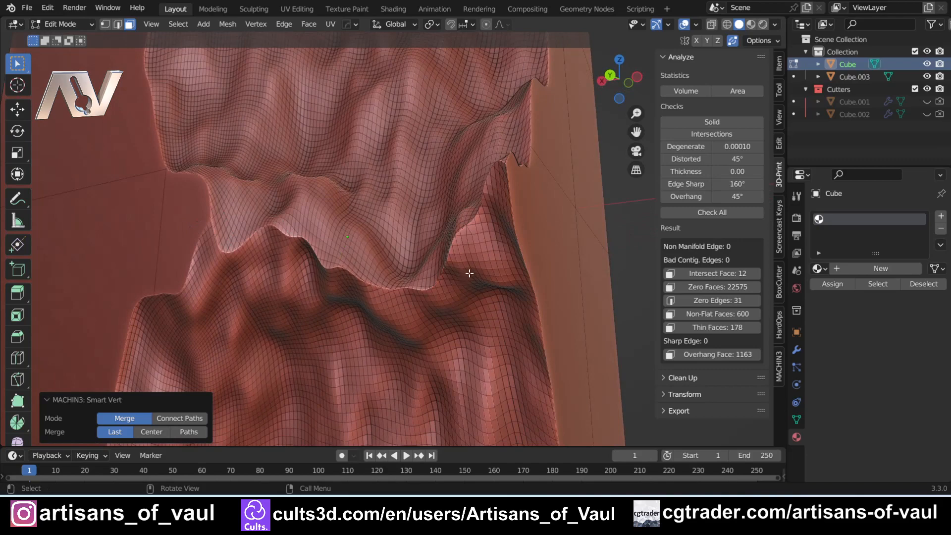
pyautogui.scroll(-3, 474, 224)
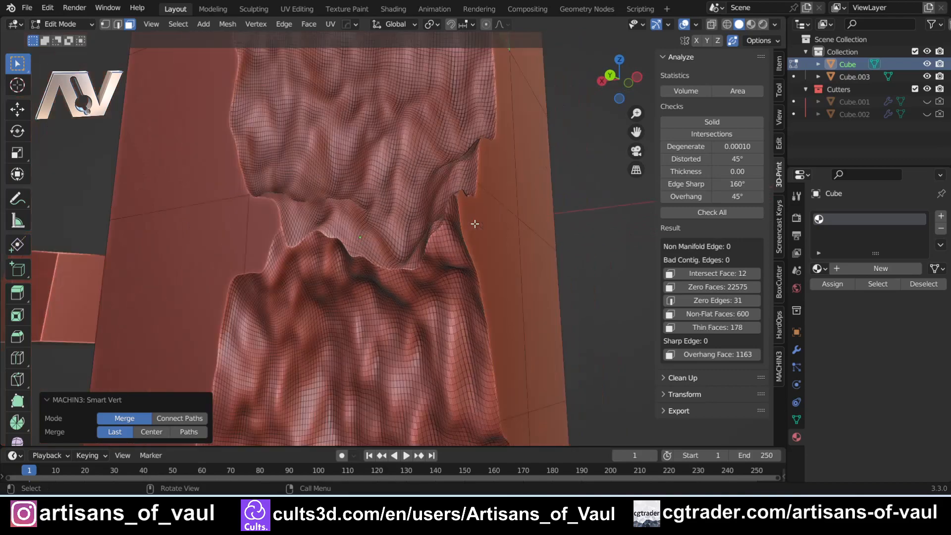
# Step: In vertex mode, merge the crowded vertices at the flagged face on the outer seam of the rocky area with Smart Vert
pyautogui.moveTo(487, 207); pyautogui.dragTo(444, 221, button='middle')
pyautogui.moveTo(445, 221)
pyautogui.keyDown('shift'); pyautogui.mouseDown(button='middle')
pyautogui.moveTo(501, 165)
pyautogui.moveTo(397, 403)
pyautogui.moveTo(355, 96)
pyautogui.moveTo(352, 148)
pyautogui.moveTo(389, 177)
pyautogui.moveTo(422, 251)
pyautogui.moveTo(446, 231)
pyautogui.mouseUp(button='middle'); pyautogui.keyUp('shift')
pyautogui.scroll(2, 391, 191)
pyautogui.scroll(4, 422, 250)
pyautogui.scroll(7, 395, 255)
pyautogui.keyDown('shift'); pyautogui.moveTo(423, 173); pyautogui.dragTo(403, 248, button='middle'); pyautogui.keyUp('shift')
pyautogui.scroll(4, 377, 328)
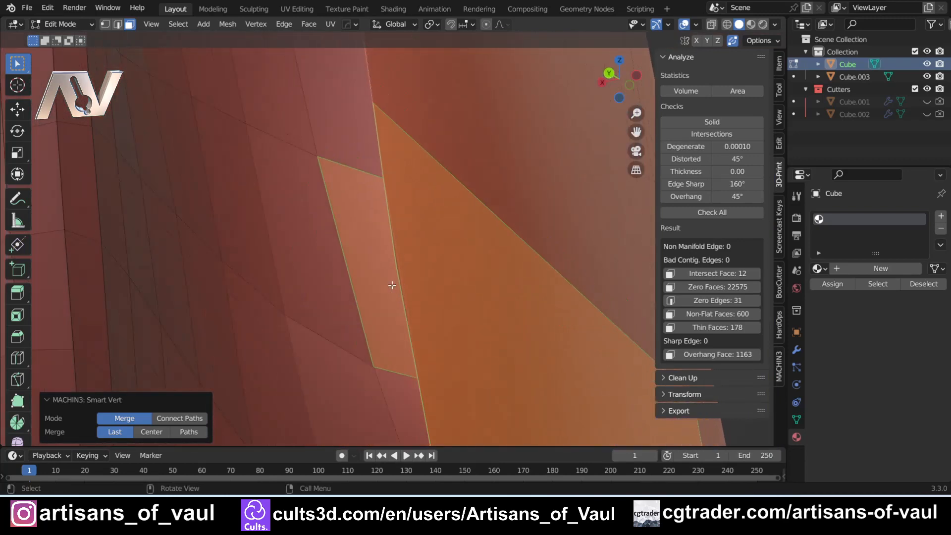
pyautogui.press('Tab')
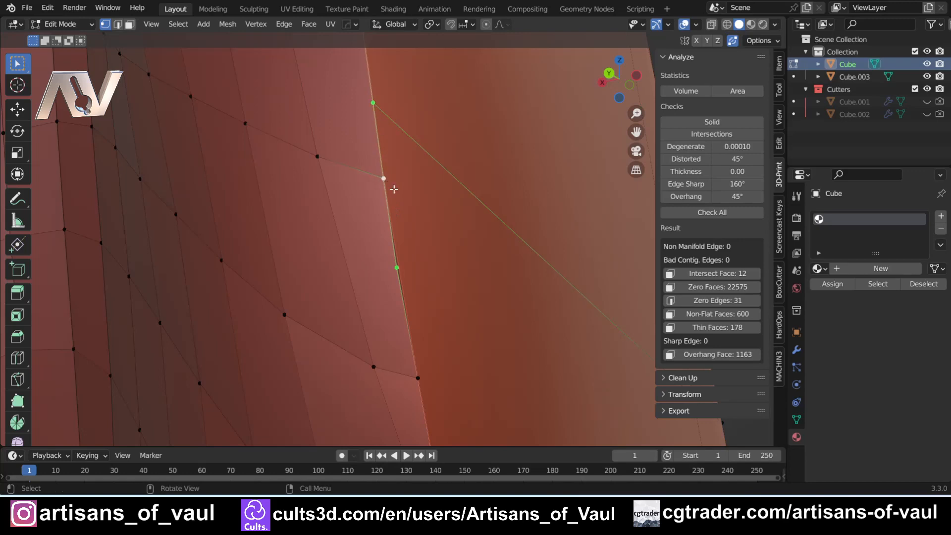
pyautogui.press('1')
pyautogui.scroll(-4, 393, 191)
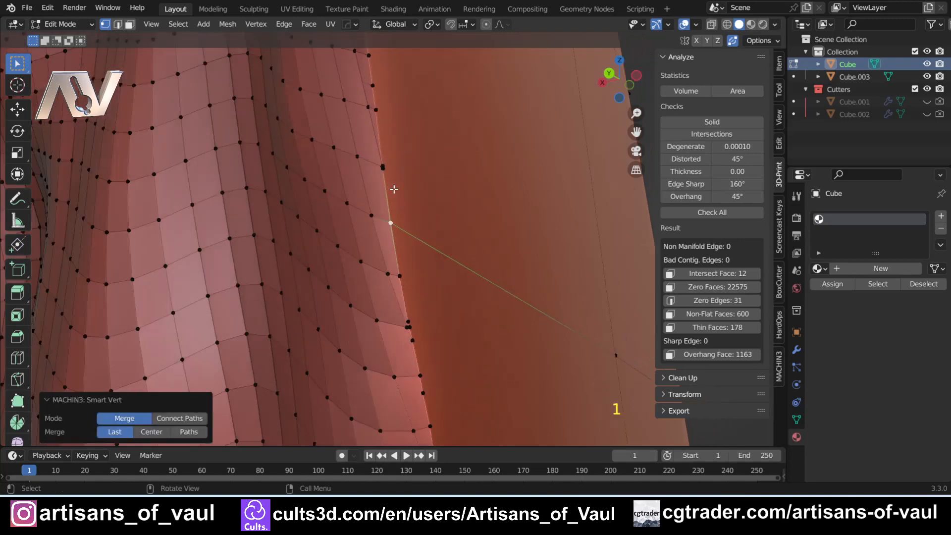
pyautogui.scroll(-4, 456, 268)
# Step: Run all print checks again, select the remaining intersecting faces, and frame the flagged face at the lower end of the rock texture
pyautogui.click(717, 216)
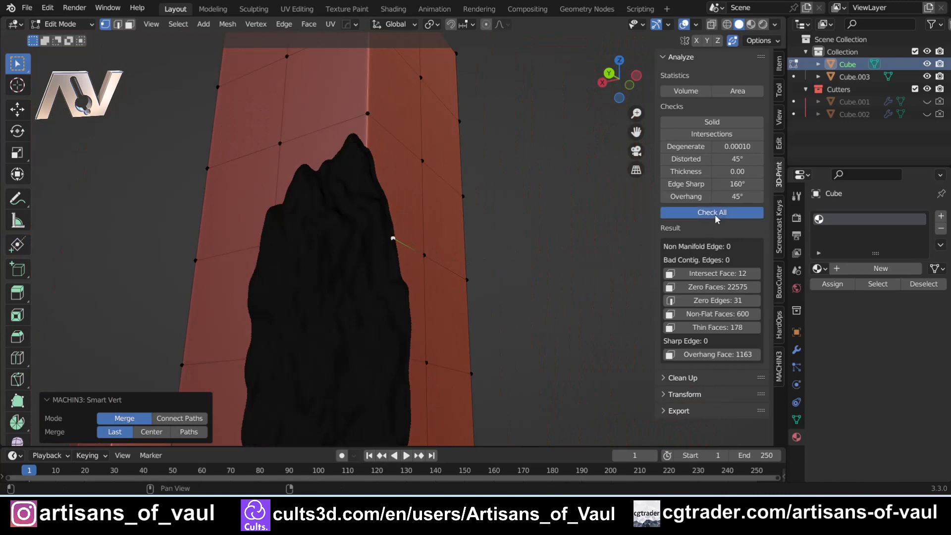
pyautogui.click(712, 274)
pyautogui.scroll(-7, 510, 261)
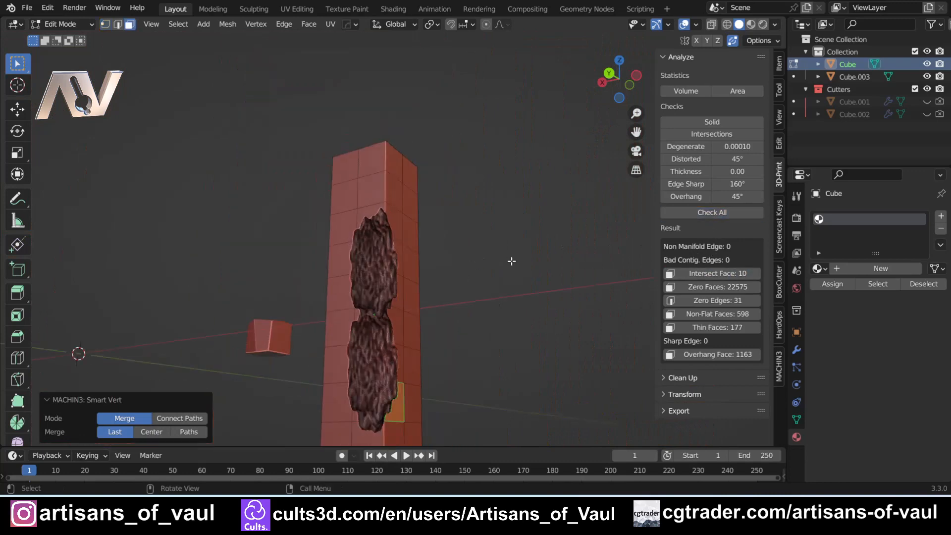
pyautogui.keyDown('shift'); pyautogui.moveTo(416, 303); pyautogui.dragTo(395, 215, button='middle'); pyautogui.keyUp('shift')
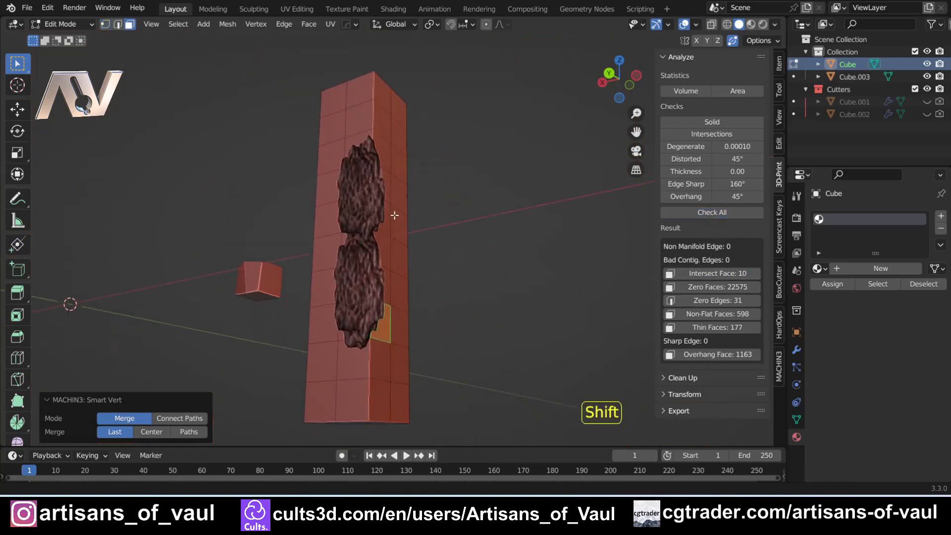
pyautogui.scroll(5, 384, 317)
pyautogui.keyDown('shift'); pyautogui.moveTo(384, 317); pyautogui.dragTo(430, 185, button='middle'); pyautogui.keyUp('shift')
pyautogui.moveTo(377, 192); pyautogui.dragTo(429, 190, button='middle')
pyautogui.scroll(5, 364, 207)
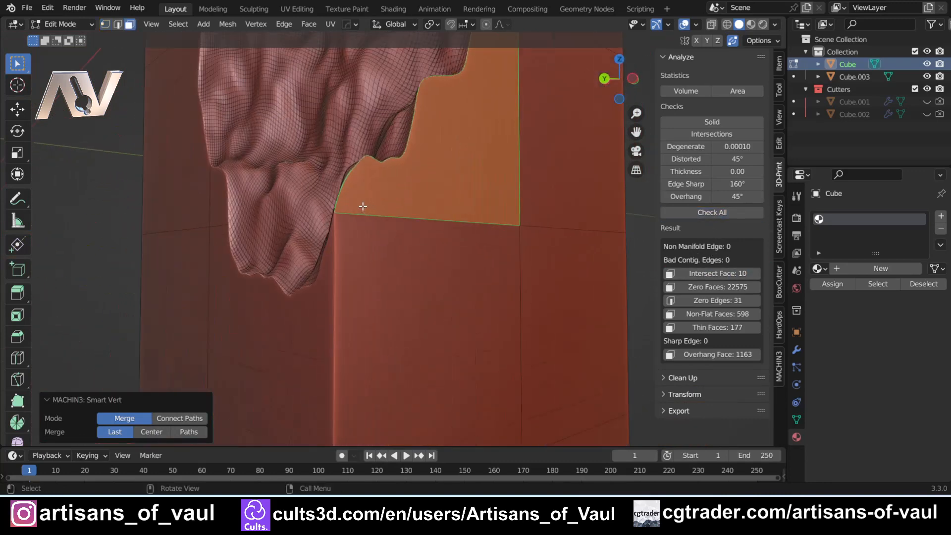
# Step: Examine how the large flat flagged face meets the thin sliver faces along the curved lower seam, from several angles
pyautogui.keyDown('shift'); pyautogui.moveTo(344, 196); pyautogui.dragTo(389, 233, button='middle'); pyautogui.keyUp('shift')
pyautogui.scroll(3, 372, 234)
pyautogui.scroll(3, 389, 234)
pyautogui.keyDown('shift'); pyautogui.moveTo(300, 205); pyautogui.dragTo(348, 240, button='middle'); pyautogui.keyUp('shift')
pyautogui.scroll(3, 334, 267)
pyautogui.scroll(-3, 342, 247)
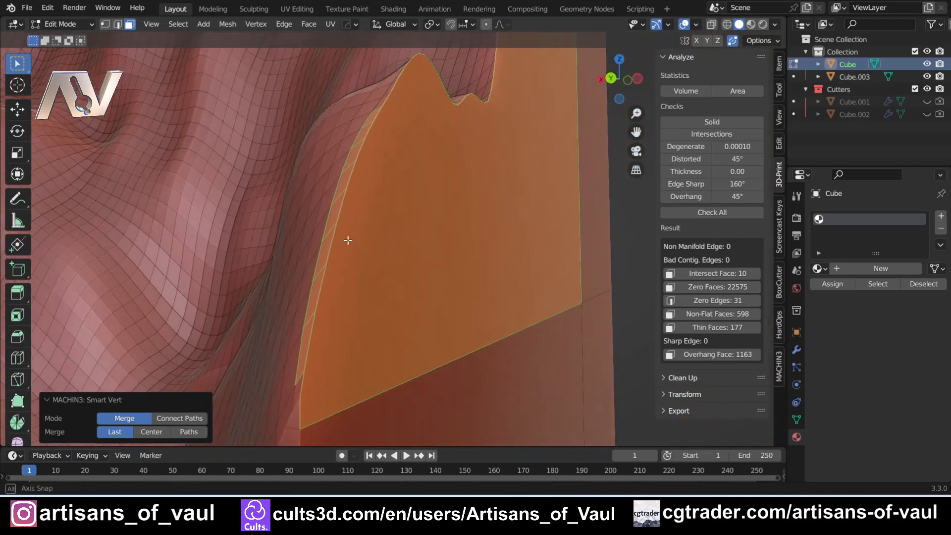
pyautogui.scroll(2, 348, 240)
pyautogui.keyDown('shift'); pyautogui.moveTo(384, 164); pyautogui.dragTo(342, 273, button='middle'); pyautogui.keyUp('shift')
pyautogui.moveTo(459, 204); pyautogui.dragTo(508, 191, button='middle')
pyautogui.scroll(-3, 507, 191)
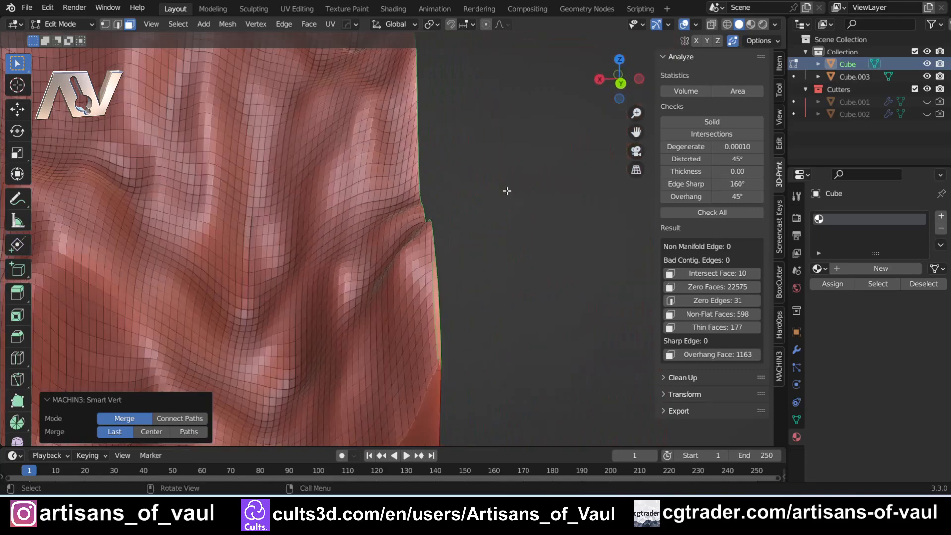
pyautogui.keyDown('shift'); pyautogui.moveTo(429, 167); pyautogui.dragTo(342, 111, button='middle'); pyautogui.keyUp('shift')
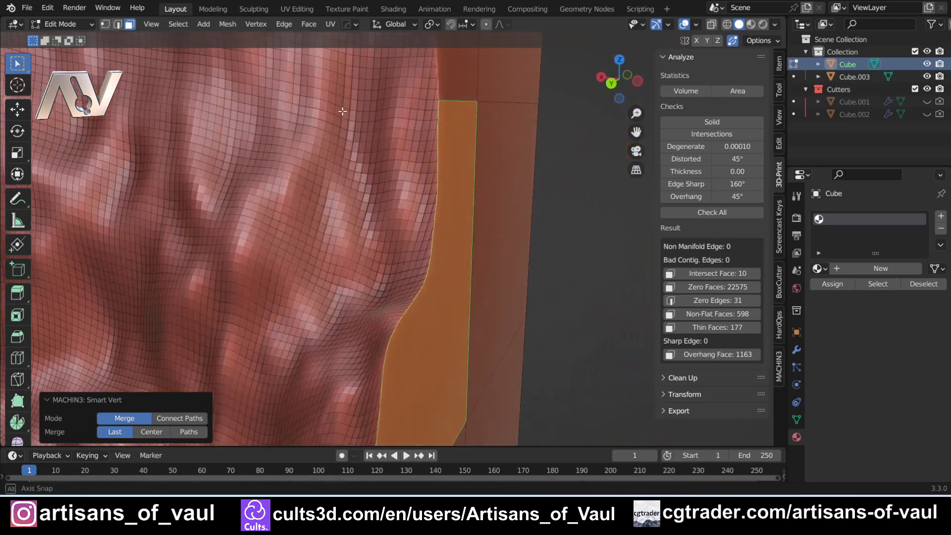
pyautogui.scroll(-2, 384, 119)
pyautogui.moveTo(382, 223)
pyautogui.keyDown('shift'); pyautogui.mouseDown(button='middle')
pyautogui.moveTo(379, 273)
pyautogui.moveTo(446, 129)
pyautogui.mouseUp(button='middle'); pyautogui.keyUp('shift')
pyautogui.scroll(3, 376, 223)
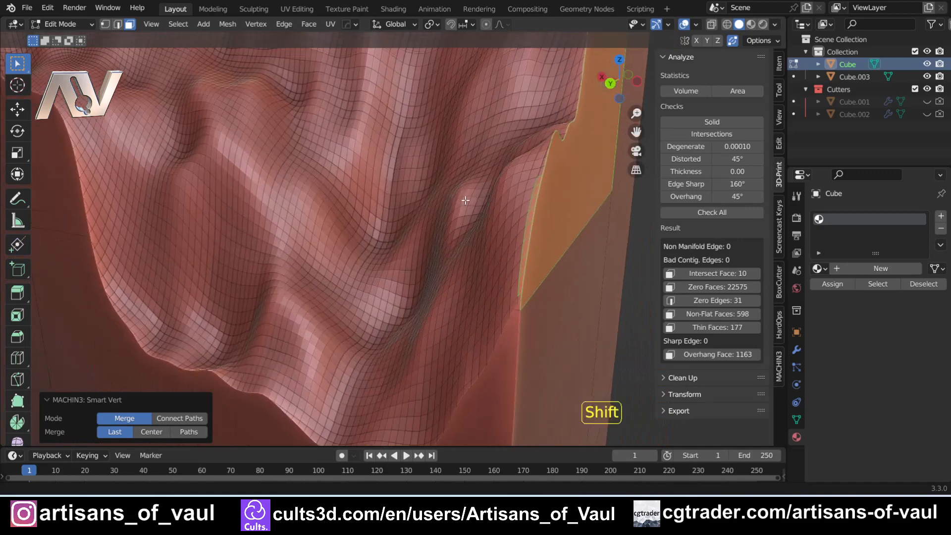
pyautogui.scroll(3, 350, 248)
pyautogui.moveTo(485, 208)
pyautogui.keyDown('shift'); pyautogui.mouseDown(button='middle')
pyautogui.moveTo(350, 248)
pyautogui.moveTo(381, 250)
pyautogui.moveTo(380, 195)
pyautogui.moveTo(432, 151)
pyautogui.moveTo(425, 144)
pyautogui.moveTo(350, 200)
pyautogui.moveTo(314, 210)
pyautogui.moveTo(371, 221)
pyautogui.moveTo(357, 206)
pyautogui.moveTo(435, 193)
pyautogui.moveTo(404, 205)
pyautogui.moveTo(405, 170)
pyautogui.moveTo(382, 202)
pyautogui.moveTo(392, 197)
pyautogui.mouseUp(button='middle'); pyautogui.keyUp('shift')
pyautogui.scroll(1, 378, 195)
pyautogui.scroll(-2, 312, 193)
pyautogui.scroll(-2, 406, 170)
pyautogui.scroll(5, 398, 168)
pyautogui.scroll(-2, 393, 188)
pyautogui.scroll(-1, 393, 188)
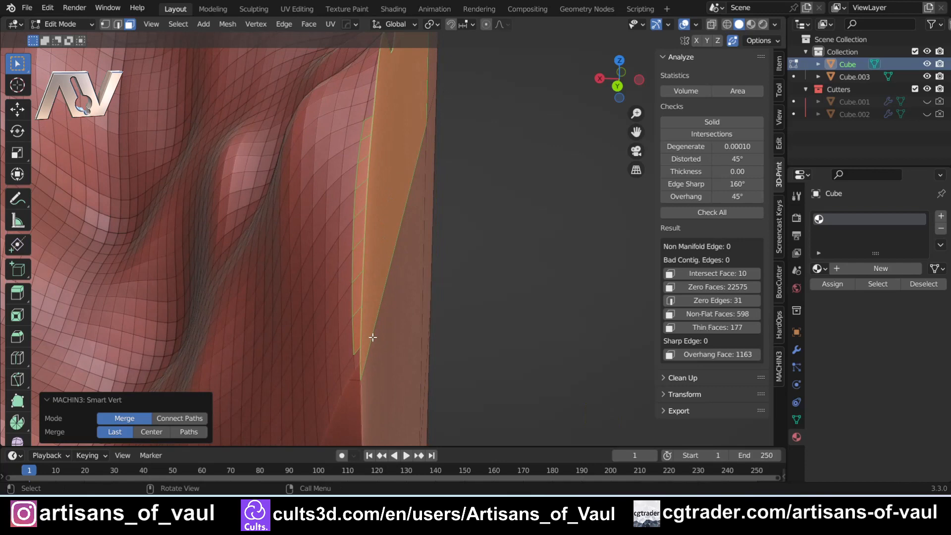
pyautogui.scroll(1, 362, 308)
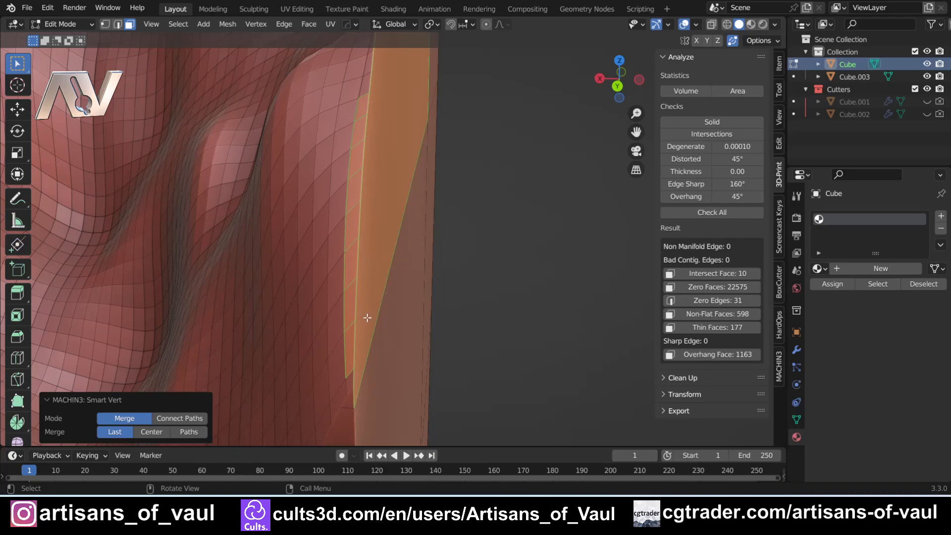
pyautogui.moveTo(367, 317); pyautogui.dragTo(371, 224, button='middle')
pyautogui.moveTo(384, 101); pyautogui.dragTo(317, 151, button='middle')
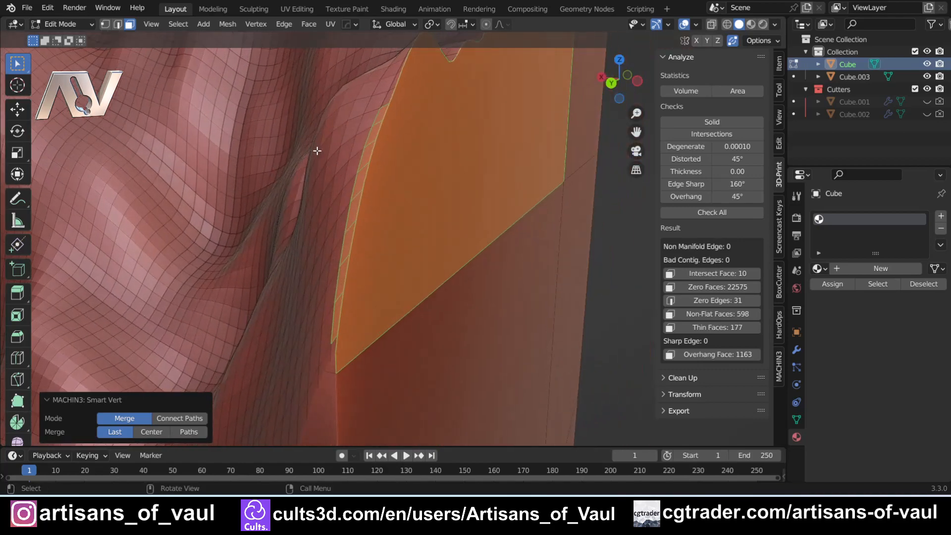
pyautogui.scroll(-2, 347, 146)
pyautogui.scroll(2, 395, 175)
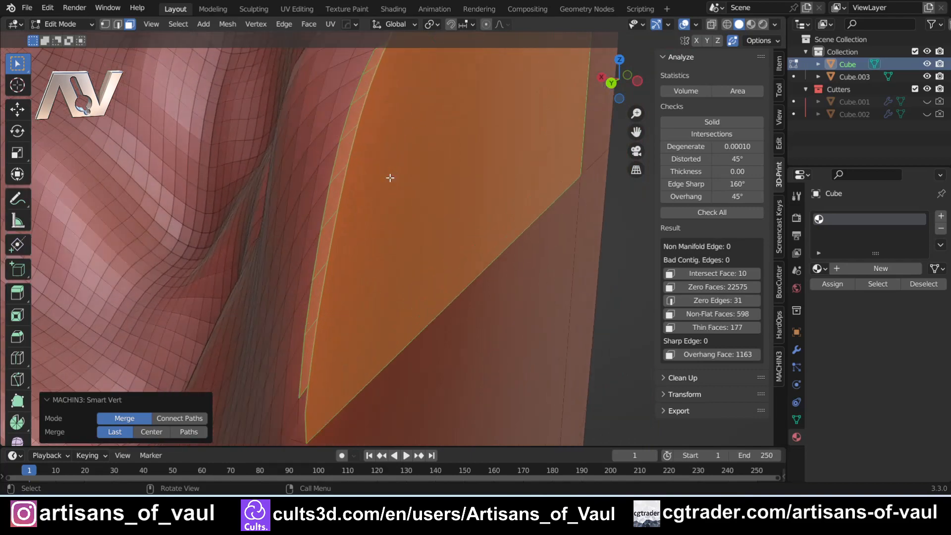
pyautogui.scroll(-2, 391, 178)
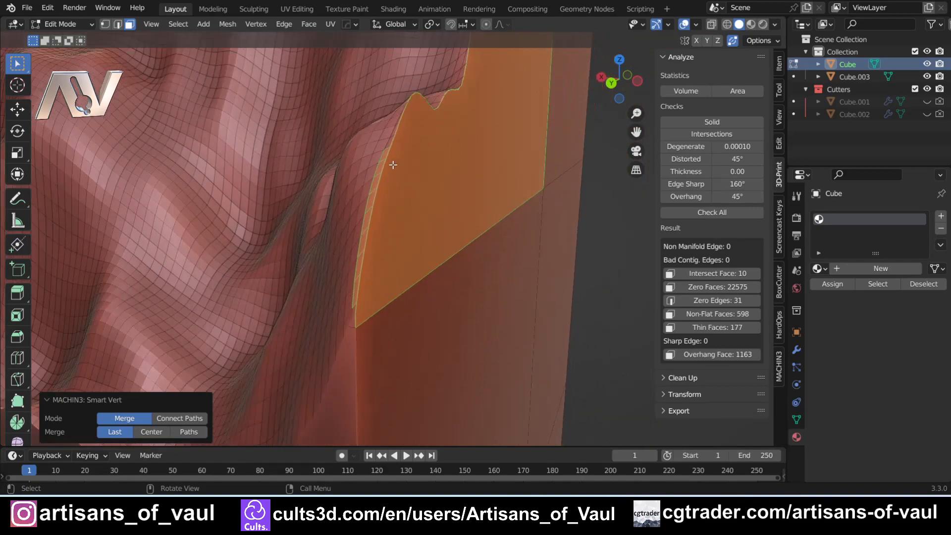
# Step: Leave Edit Mode and export the selected rock-textured column as an STL file named Column in the TestCubes folder
pyautogui.press('Tab')
pyautogui.click(388, 96)
pyautogui.scroll(-5, 391, 151)
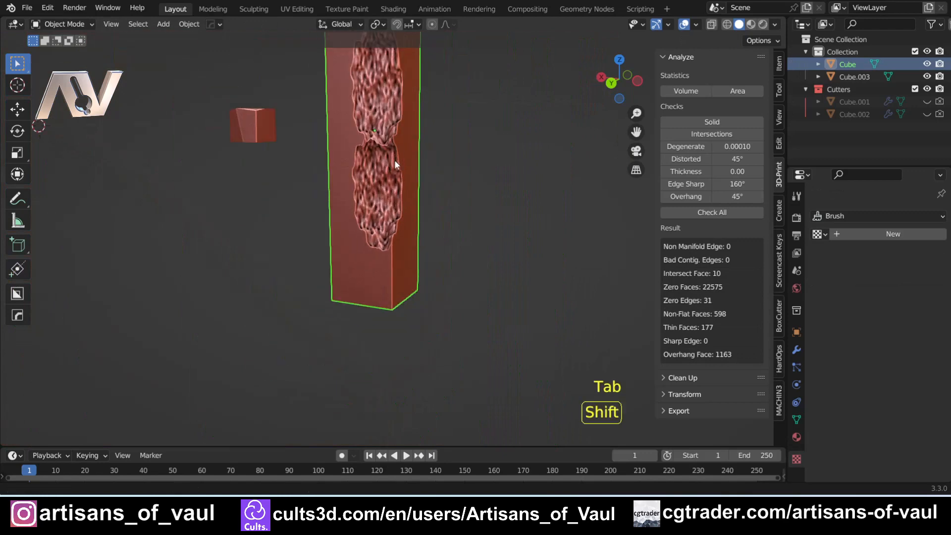
pyautogui.keyDown('shift'); pyautogui.moveTo(394, 160); pyautogui.dragTo(381, 234, button='middle'); pyautogui.keyUp('shift')
pyautogui.click(26, 8)
pyautogui.moveTo(61, 188)
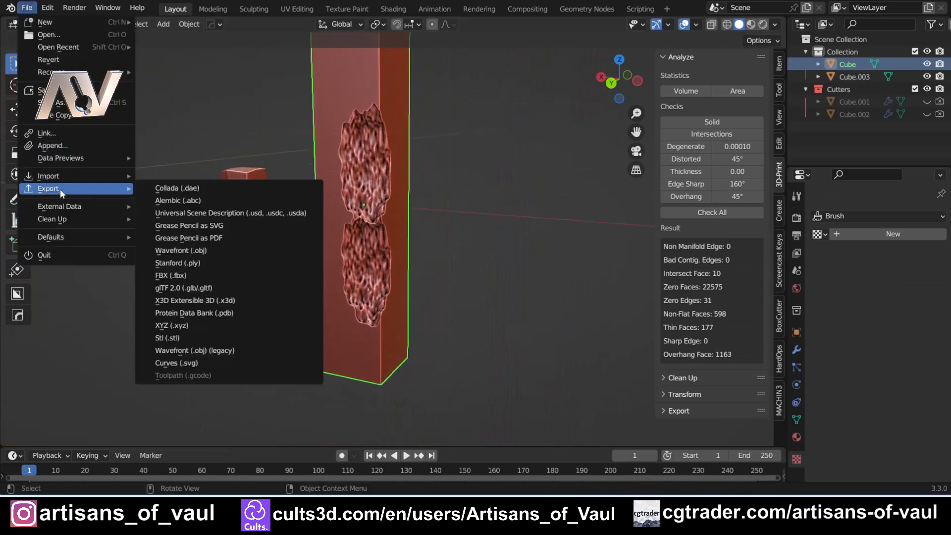
pyautogui.click(174, 335)
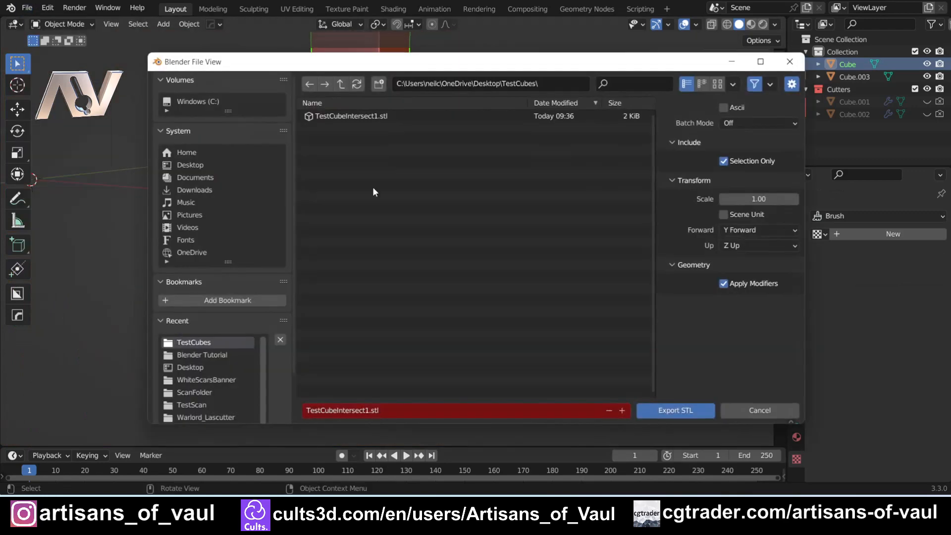
pyautogui.doubleClick(354, 412)
pyautogui.press('BackSpace')
pyautogui.click(674, 409)
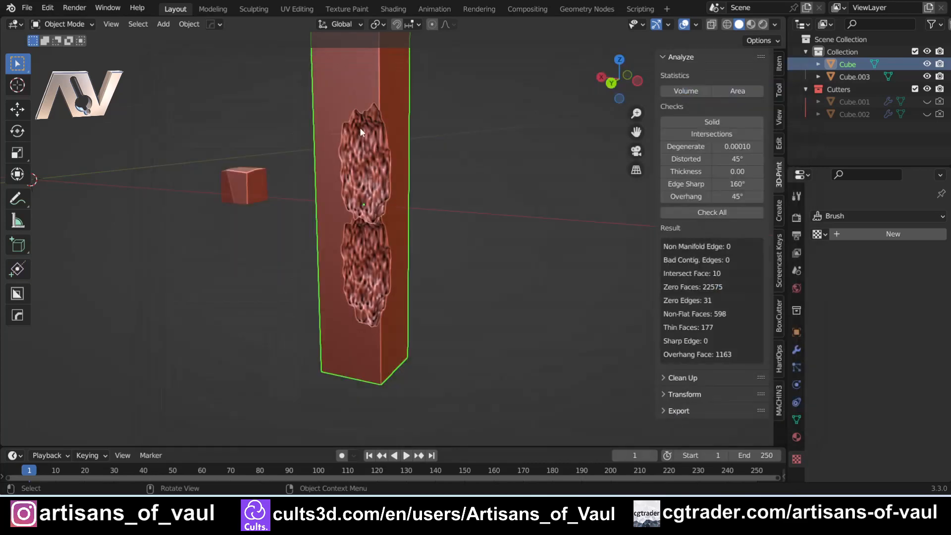
pyautogui.keyDown('shift'); pyautogui.moveTo(359, 127); pyautogui.dragTo(363, 236, button='middle'); pyautogui.keyUp('shift')
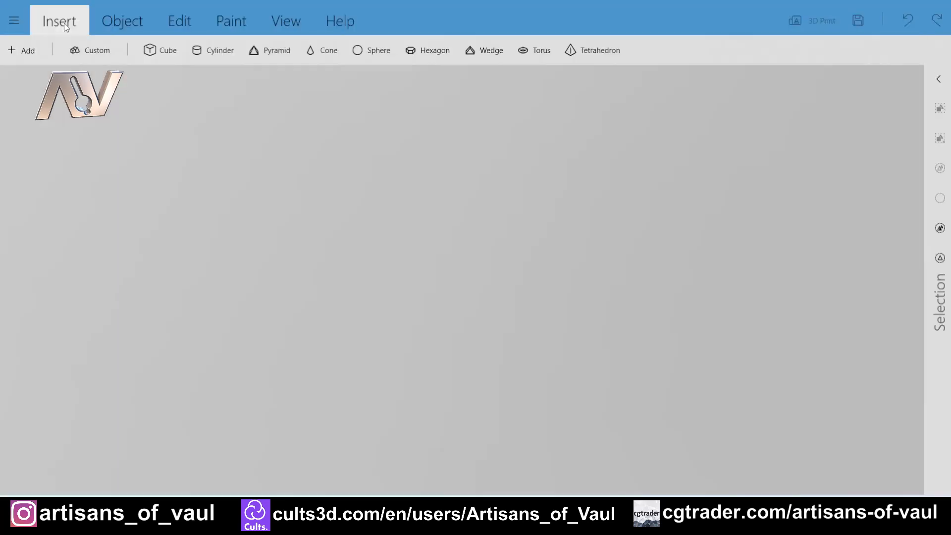
# Step: Switch to 3D Builder, import the Column file from the TestCubes folder in millimetres, and repair the invalid object
pyautogui.click(28, 51)
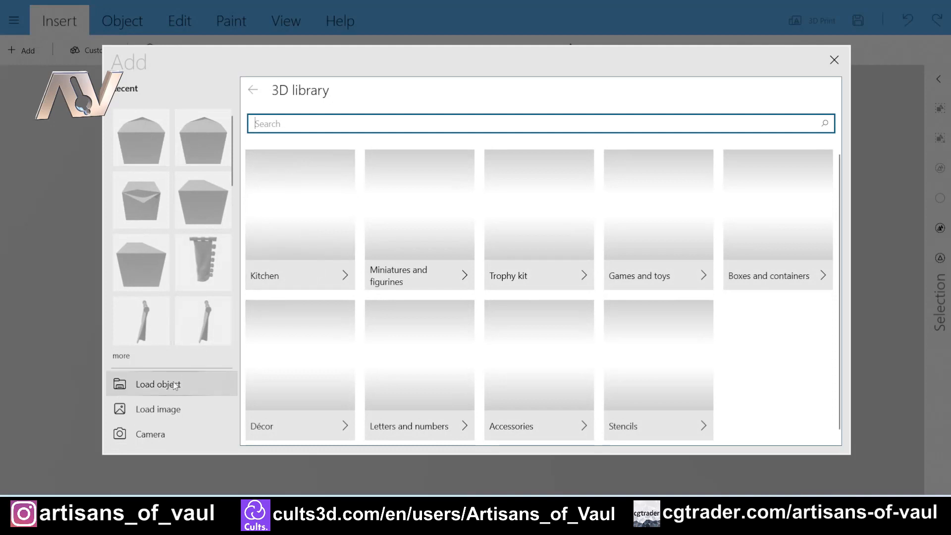
pyautogui.click(228, 373)
pyautogui.click(220, 170)
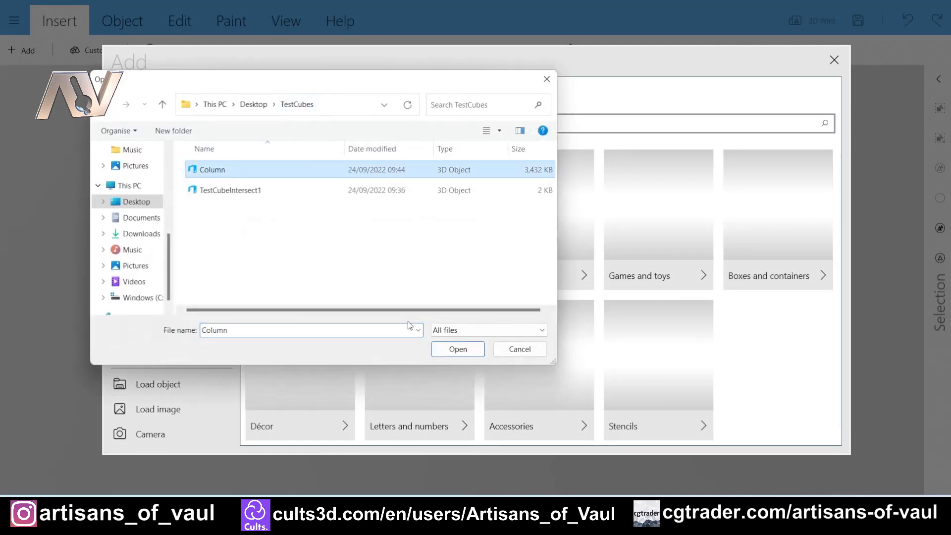
pyautogui.click(463, 349)
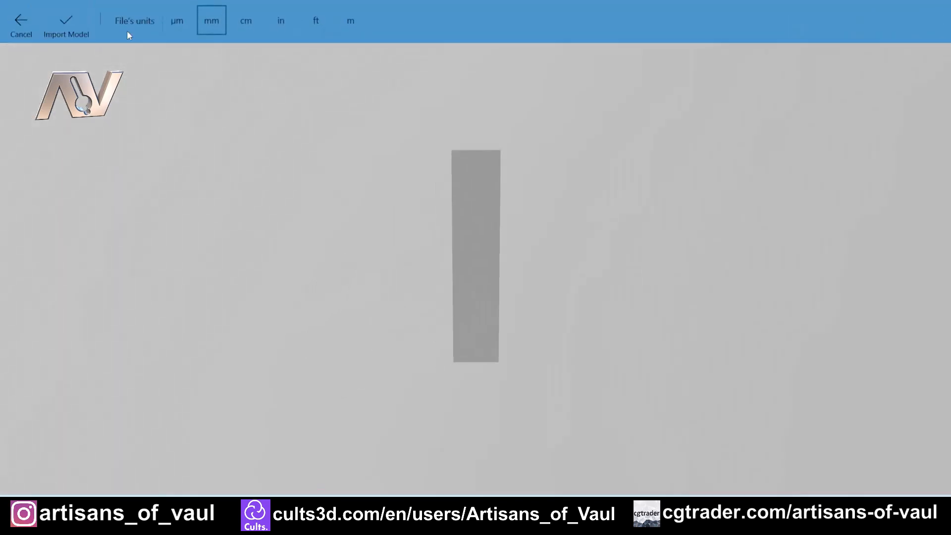
pyautogui.click(77, 28)
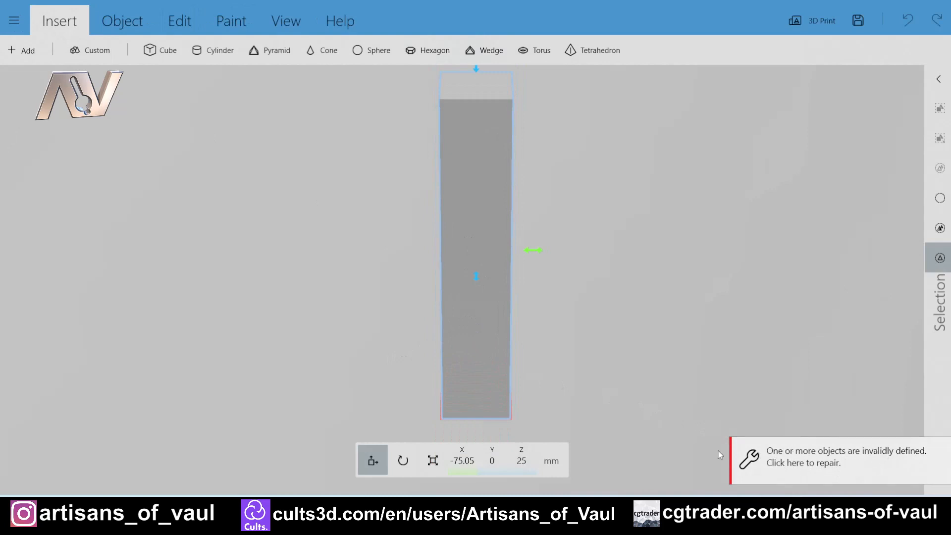
pyautogui.click(820, 465)
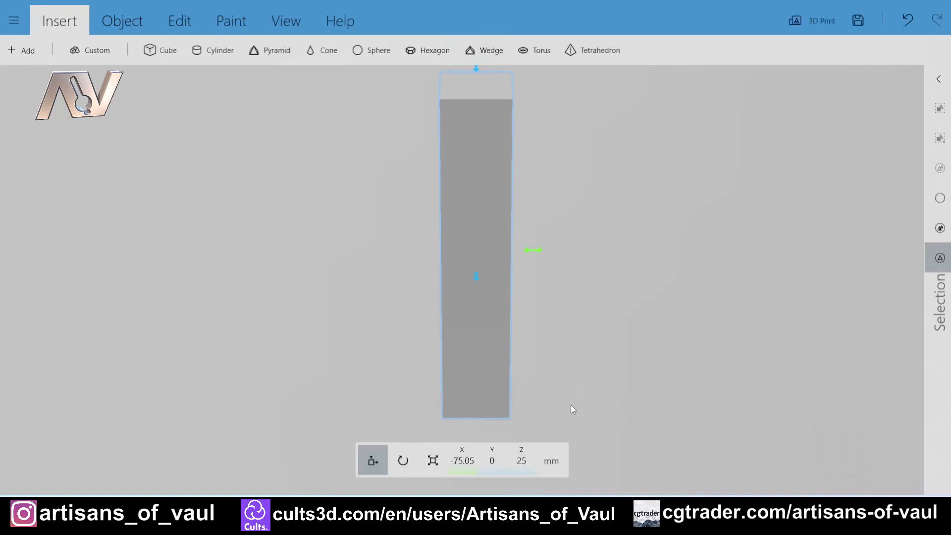
# Step: Inspect the repaired column's rock-textured areas and their seams up close and from several sides
pyautogui.moveTo(369, 254); pyautogui.dragTo(516, 290)
pyautogui.scroll(5, 549, 385)
pyautogui.moveTo(574, 254); pyautogui.dragTo(629, 24, button='right')
pyautogui.moveTo(492, 276); pyautogui.dragTo(579, 244, button='right')
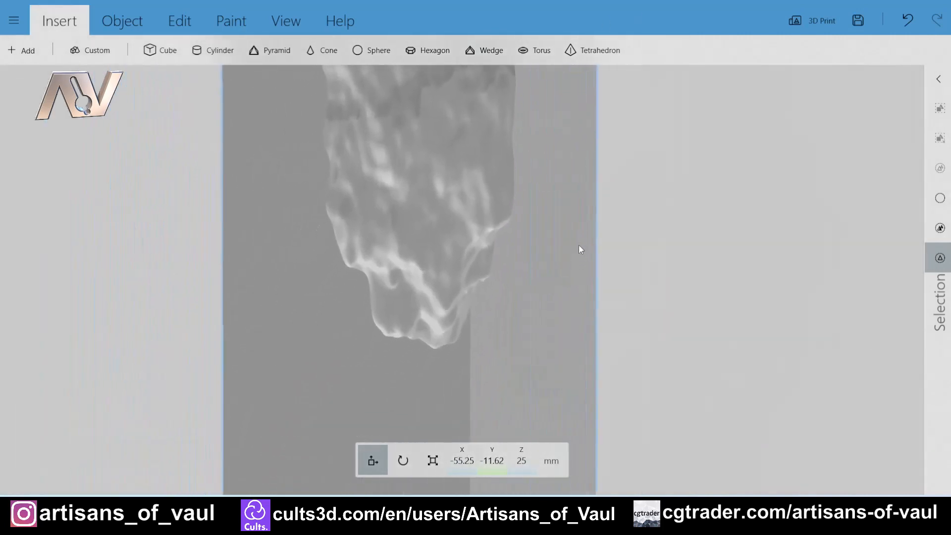
pyautogui.scroll(5, 555, 240)
pyautogui.moveTo(718, 295); pyautogui.dragTo(658, 295, button='right')
pyautogui.scroll(-8, 634, 296)
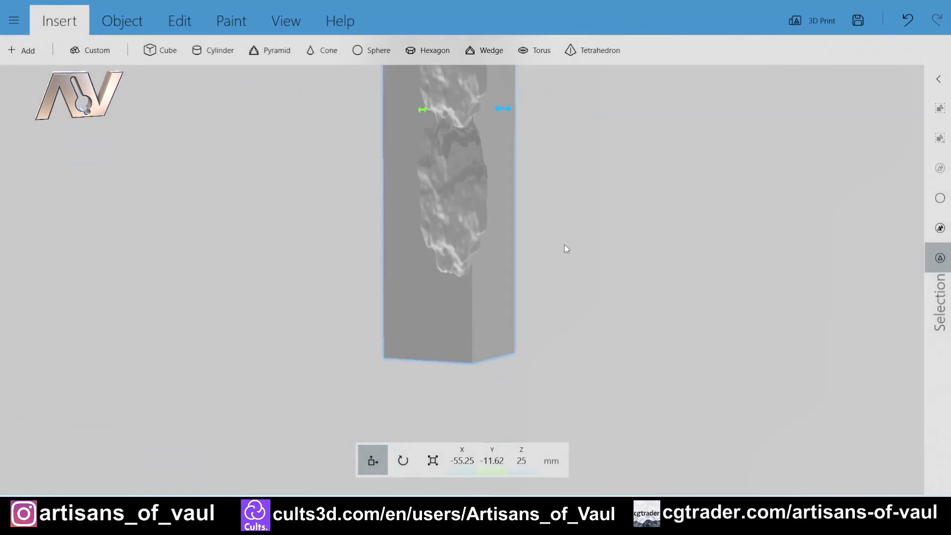
pyautogui.moveTo(589, 189); pyautogui.dragTo(510, 302, button='right')
pyautogui.scroll(-3, 506, 221)
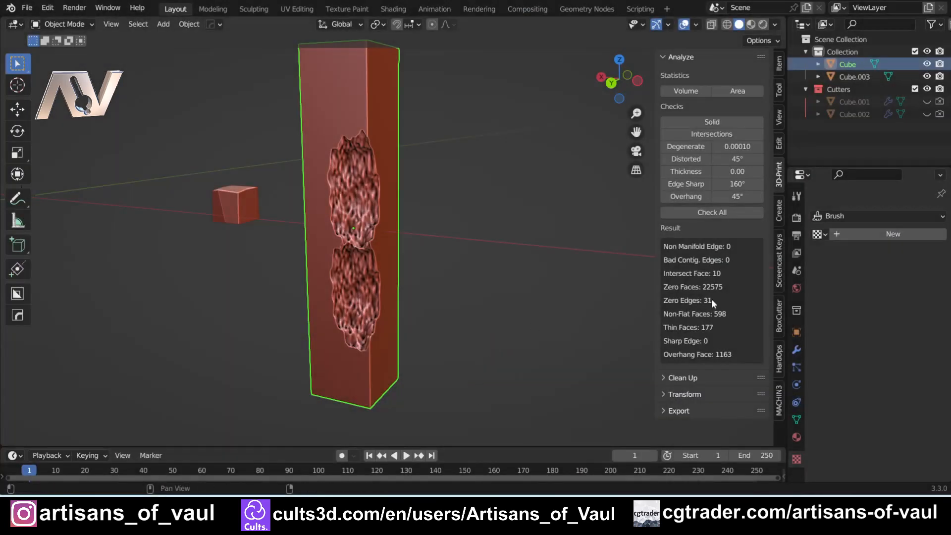
# Step: Switch back to Blender and open the column for vertex editing at the lower end of the rock texture
pyautogui.scroll(10, 400, 349)
pyautogui.press('Tab')
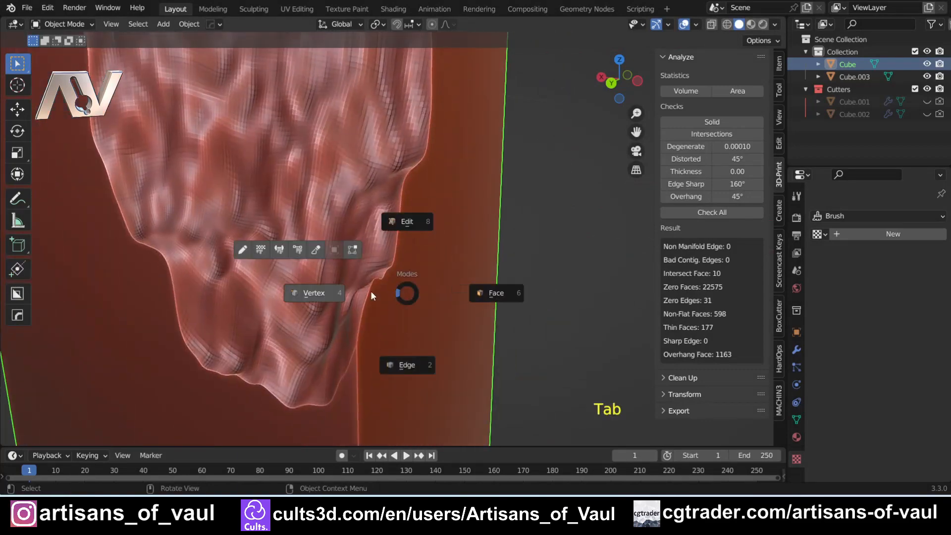
pyautogui.press('Tab')
pyautogui.click(270, 305)
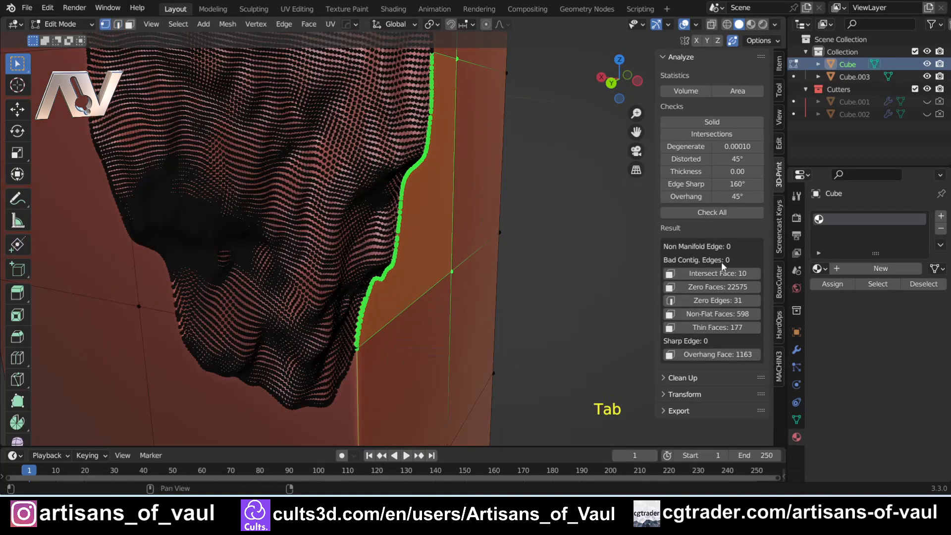
# Step: Select the reported intersecting faces and switch to vertex editing around them along the rock texture's seam
pyautogui.click(715, 274)
pyautogui.scroll(6, 405, 319)
pyautogui.scroll(-3, 387, 232)
pyautogui.moveTo(387, 232); pyautogui.dragTo(407, 251, button='middle')
pyautogui.scroll(2, 425, 240)
pyautogui.keyDown('shift'); pyautogui.moveTo(391, 293); pyautogui.dragTo(380, 252, button='middle'); pyautogui.keyUp('shift')
pyautogui.press('Tab')
pyautogui.click(307, 259)
pyautogui.scroll(-1, 380, 252)
pyautogui.scroll(3, 366, 222)
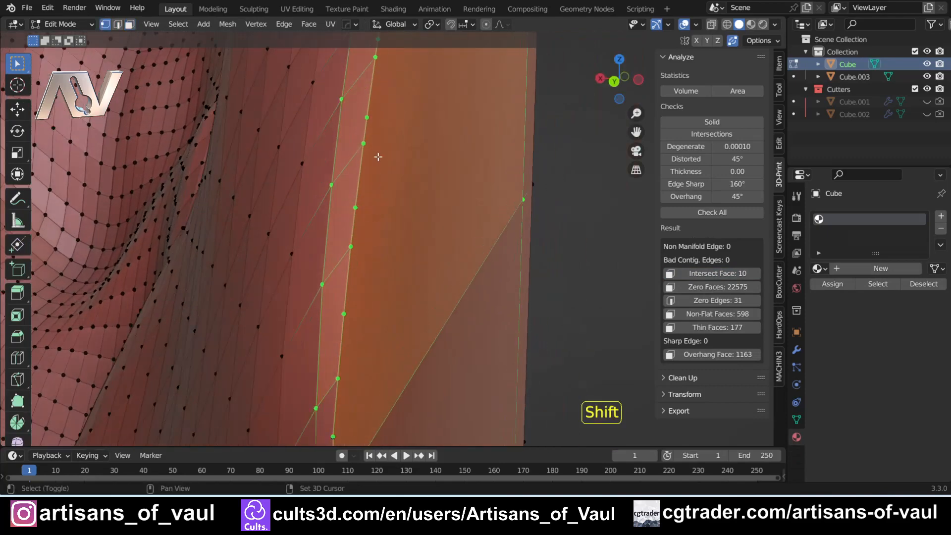
# Step: Try to connect a seam vertex to the opposite vertex across the column's large side face with an edge
pyautogui.keyDown('shift'); pyautogui.moveTo(378, 157); pyautogui.dragTo(336, 308, button='middle'); pyautogui.keyUp('shift')
pyautogui.scroll(2, 352, 342)
pyautogui.click(329, 280)
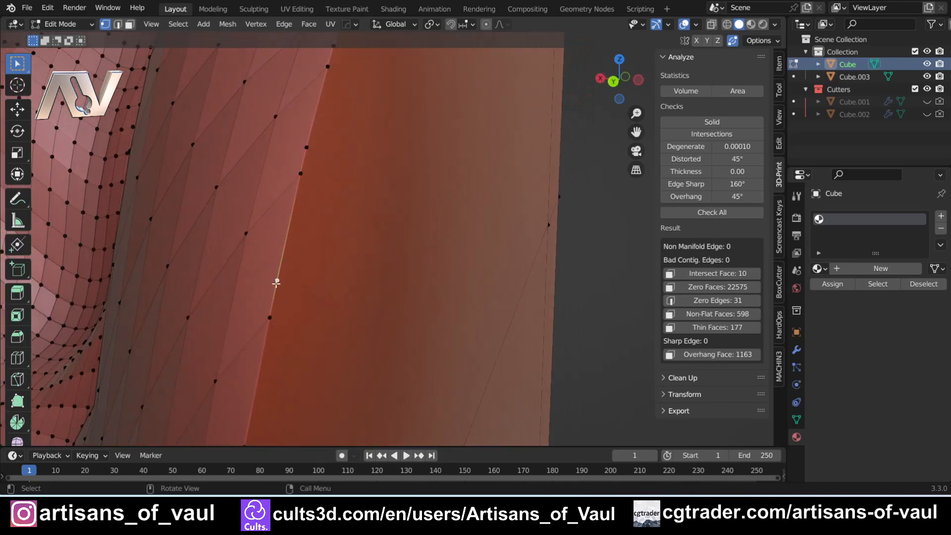
pyautogui.click(306, 148)
pyautogui.moveTo(410, 173); pyautogui.dragTo(501, 202, button='middle')
pyautogui.keyDown('shift'); pyautogui.click(597, 219); pyautogui.keyUp('shift')
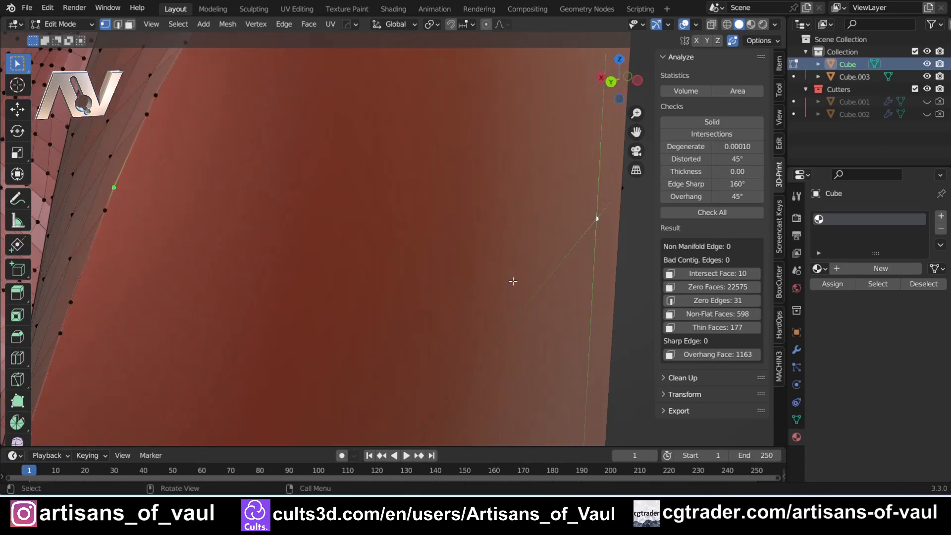
pyautogui.press('j')
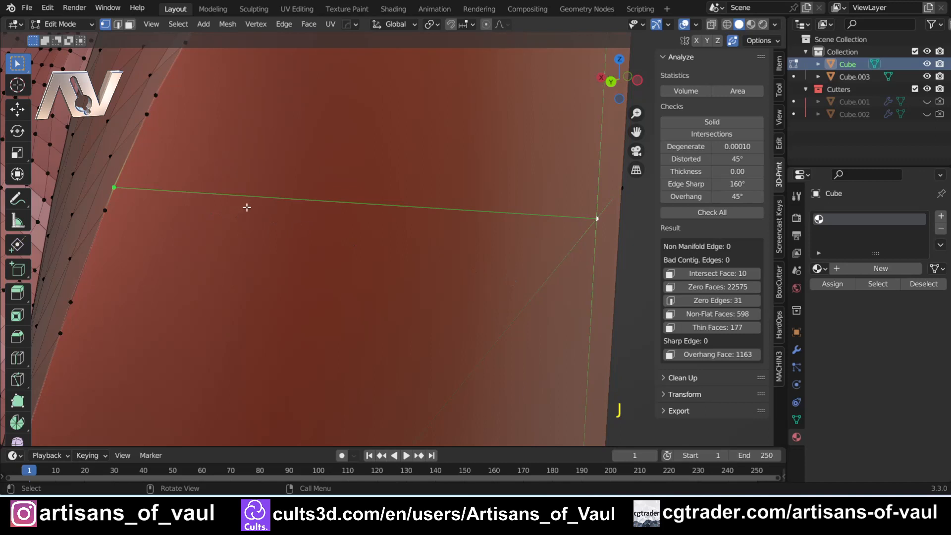
pyautogui.hotkey('ctrl', 'z')
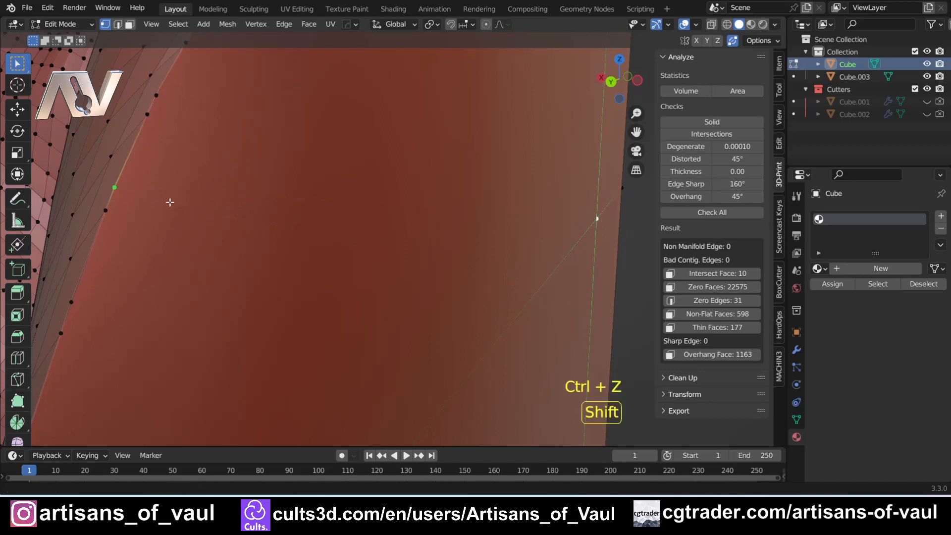
# Step: Merge closely spaced vertex pairs along the seam edge into the last selected vertex
pyautogui.moveTo(169, 202); pyautogui.dragTo(334, 157, button='middle')
pyautogui.keyDown('shift'); pyautogui.click(326, 179); pyautogui.keyUp('shift')
pyautogui.press('1')
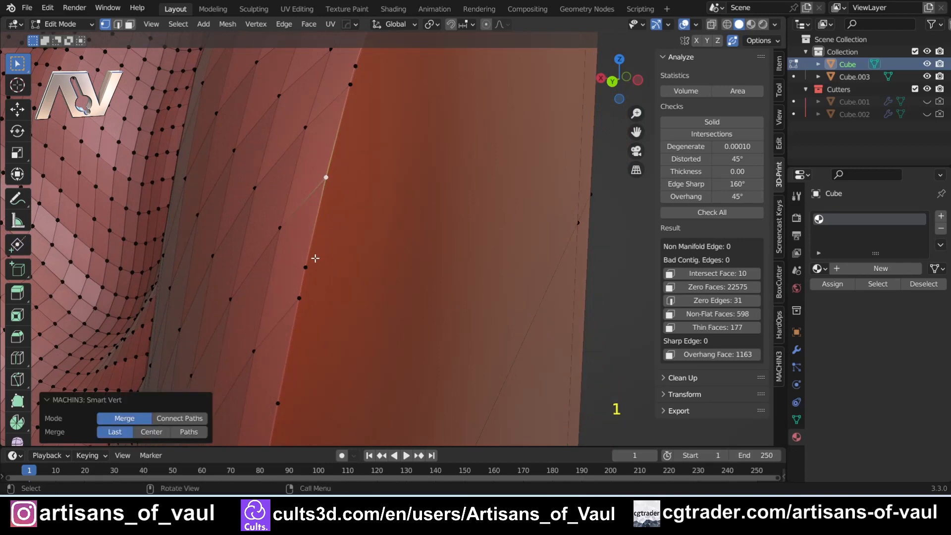
pyautogui.keyDown('shift'); pyautogui.moveTo(315, 259); pyautogui.dragTo(356, 228, button='middle'); pyautogui.keyUp('shift')
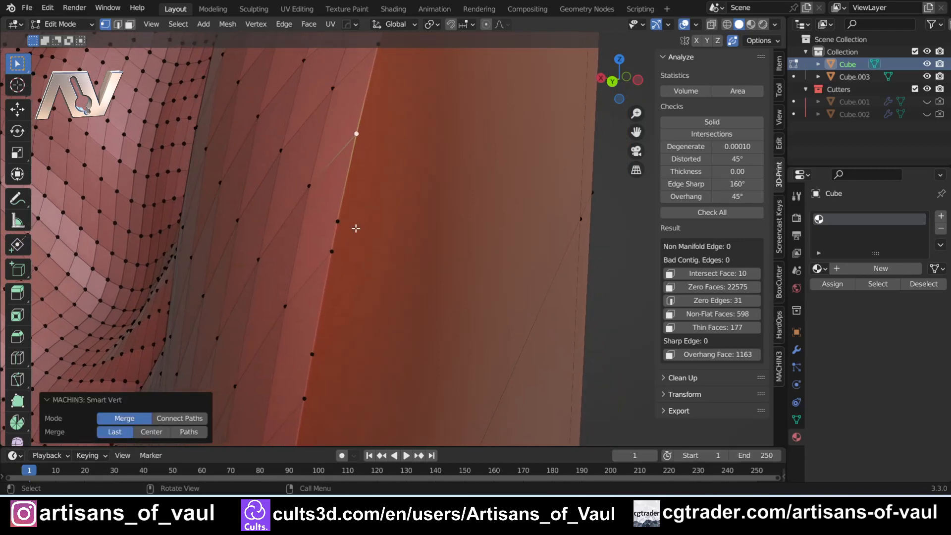
pyautogui.click(339, 221)
pyautogui.press('shift')
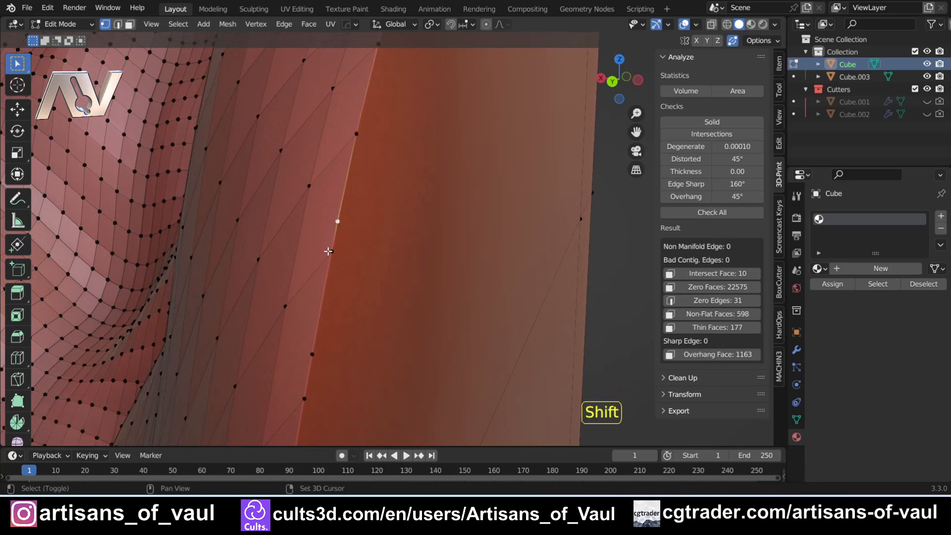
pyautogui.hotkey('shift', 'z')
pyautogui.hotkey('shift', 'z')
pyautogui.scroll(-2, 352, 149)
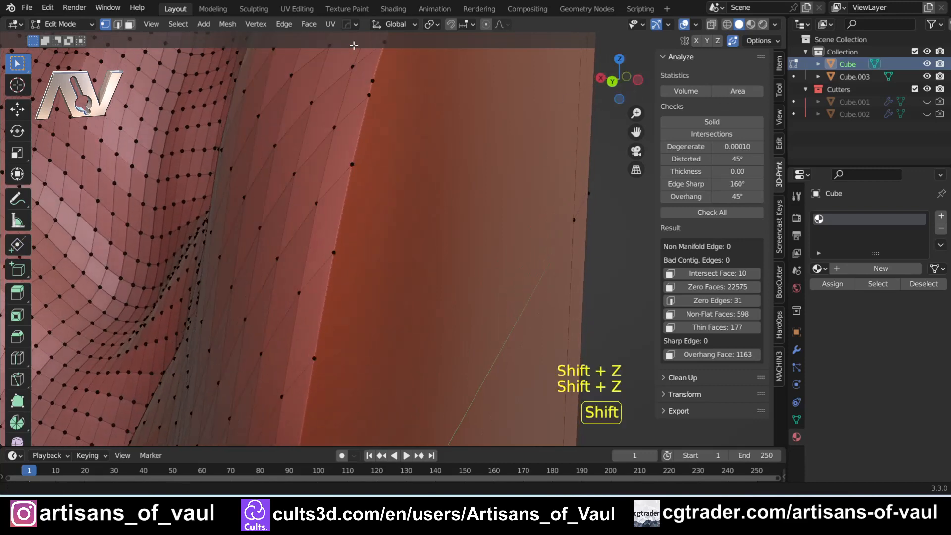
pyautogui.keyDown('shift'); pyautogui.moveTo(352, 45); pyautogui.dragTo(344, 195, button='middle'); pyautogui.keyUp('shift')
pyautogui.press('1')
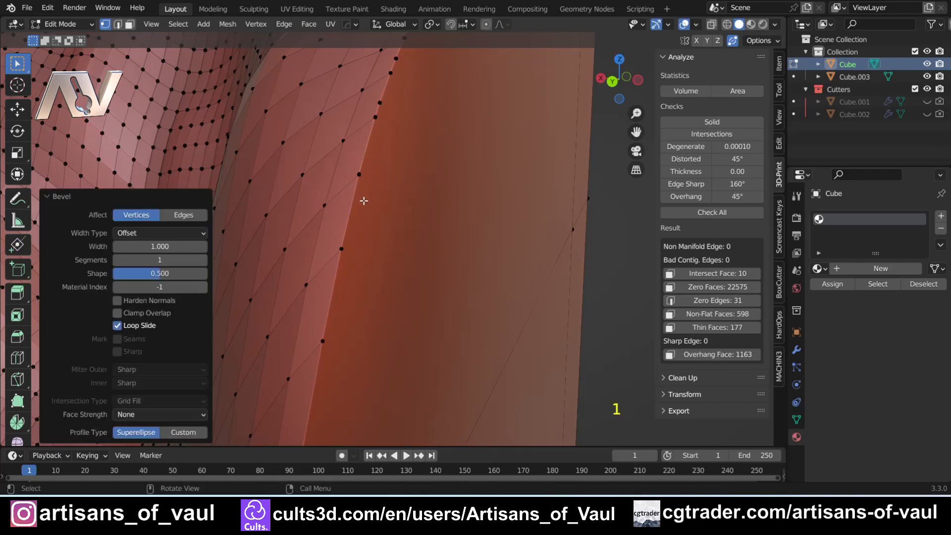
pyautogui.hotkey('ctrl', 'z')
pyautogui.hotkey('ctrl', 'z')
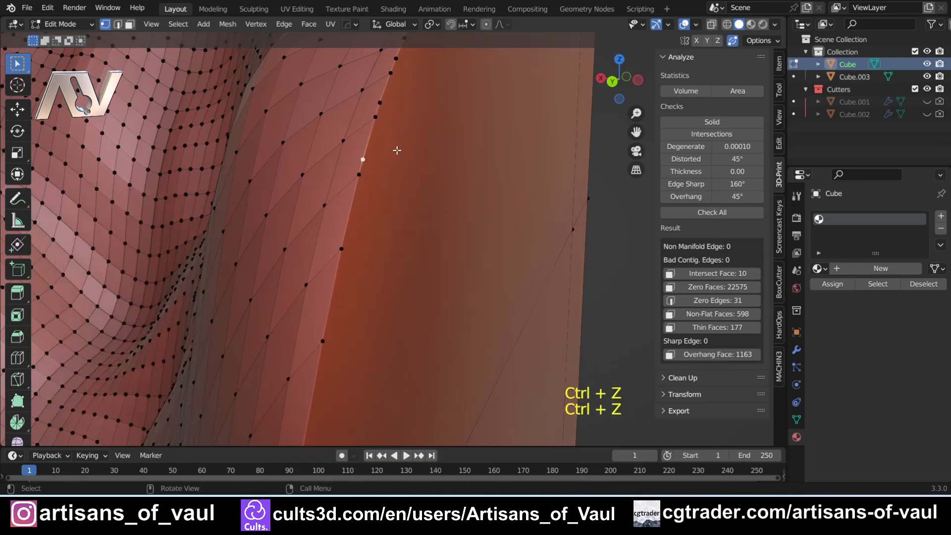
# Step: Slide three closely spaced seam vertices along the edge onto their neighbours, up to a slide factor of 1.000
pyautogui.press('g')
pyautogui.press('g')
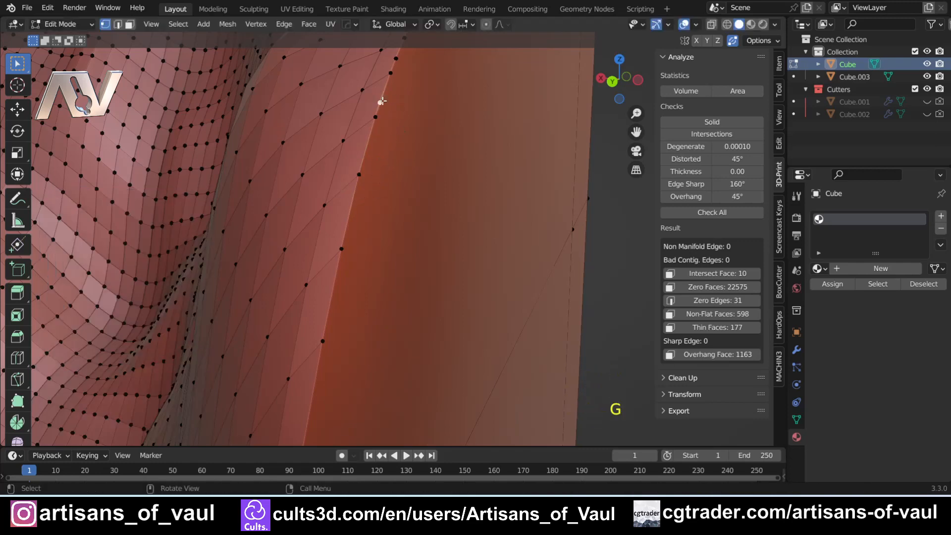
pyautogui.click(423, 115)
pyautogui.keyDown('shift'); pyautogui.moveTo(422, 115); pyautogui.dragTo(392, 198, button='middle'); pyautogui.keyUp('shift')
pyautogui.click(346, 206)
pyautogui.press('g')
pyautogui.press('g')
pyautogui.click(391, 213)
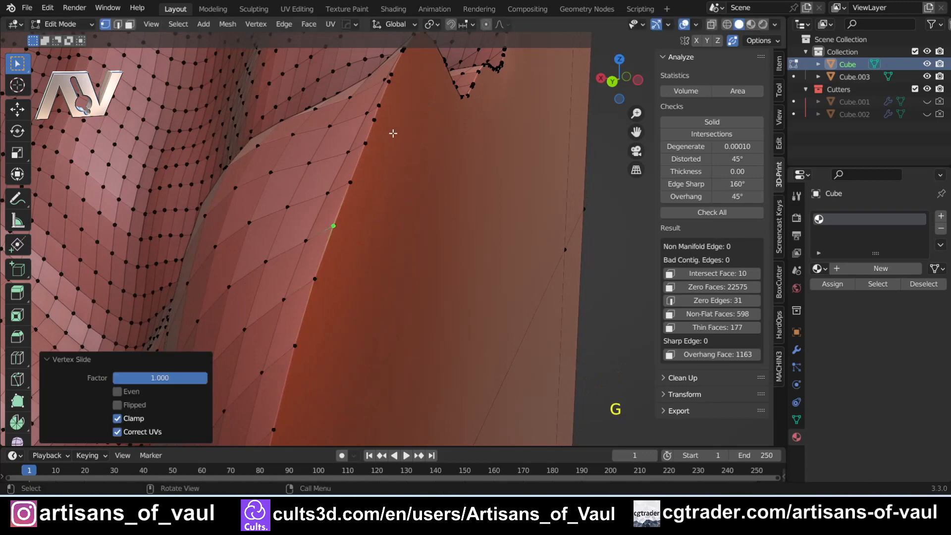
pyautogui.click(380, 131)
pyautogui.press('g')
pyautogui.press('g')
pyautogui.click(403, 87)
# Step: Merge the closely spaced vertices near the upper end of the seam edge at the last selected vertex
pyautogui.keyDown('shift'); pyautogui.moveTo(398, 99); pyautogui.dragTo(385, 250, button='middle'); pyautogui.keyUp('shift')
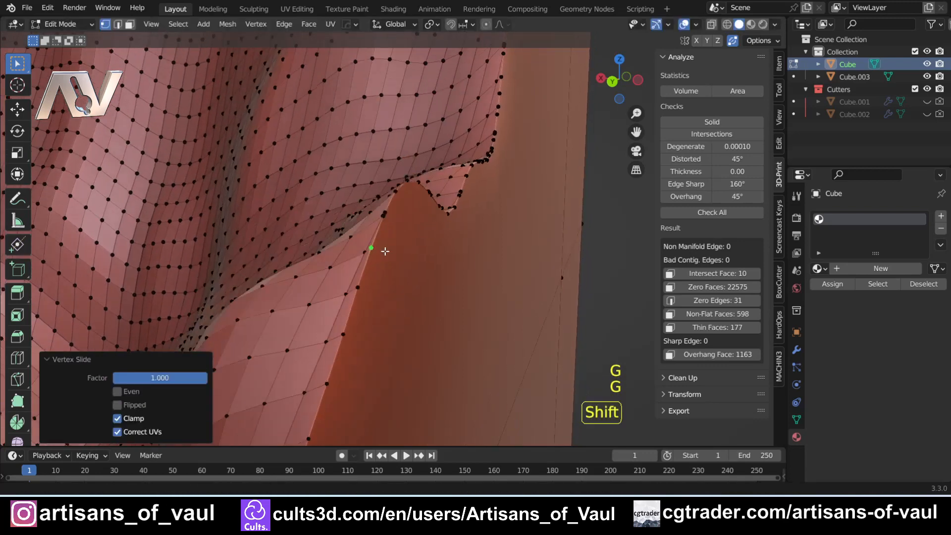
pyautogui.scroll(2, 388, 213)
pyautogui.moveTo(369, 208); pyautogui.dragTo(321, 208, button='middle')
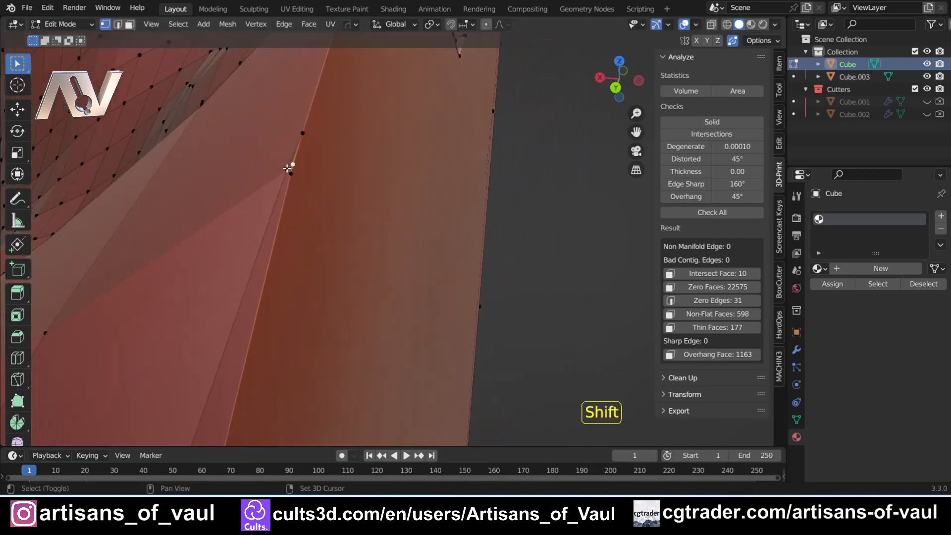
pyautogui.keyDown('shift'); pyautogui.click(290, 172); pyautogui.keyUp('shift')
pyautogui.keyDown('shift'); pyautogui.click(304, 132); pyautogui.keyUp('shift')
pyautogui.press('1')
# Step: Run all 3D-print checks again on the edited column, leave Edit Mode and view the whole rock-textured area
pyautogui.scroll(-6, 362, 191)
pyautogui.moveTo(364, 191); pyautogui.dragTo(372, 246, button='middle')
pyautogui.scroll(-3, 413, 216)
pyautogui.keyDown('shift'); pyautogui.moveTo(410, 317); pyautogui.dragTo(422, 229, button='middle'); pyautogui.keyUp('shift')
pyautogui.scroll(-2, 422, 229)
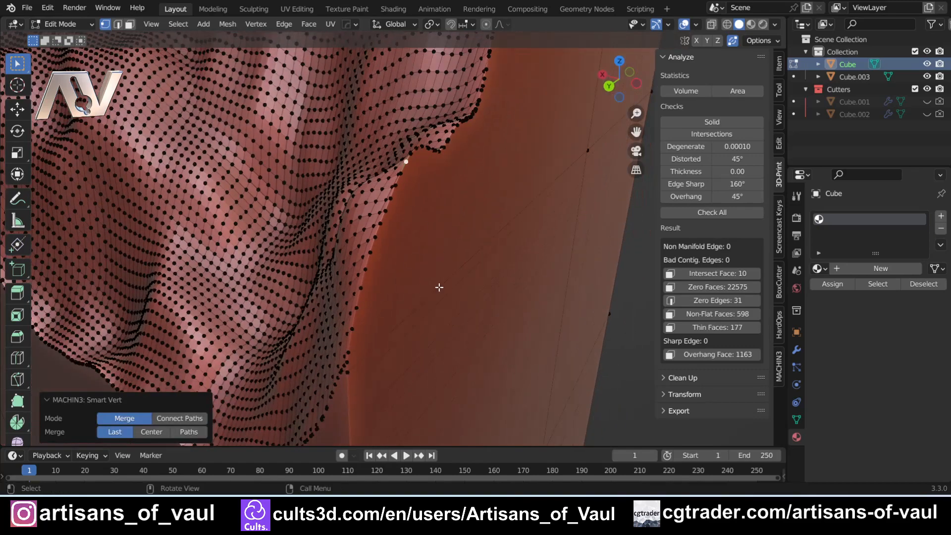
pyautogui.keyDown('shift'); pyautogui.moveTo(439, 287); pyautogui.dragTo(391, 208, button='middle'); pyautogui.keyUp('shift')
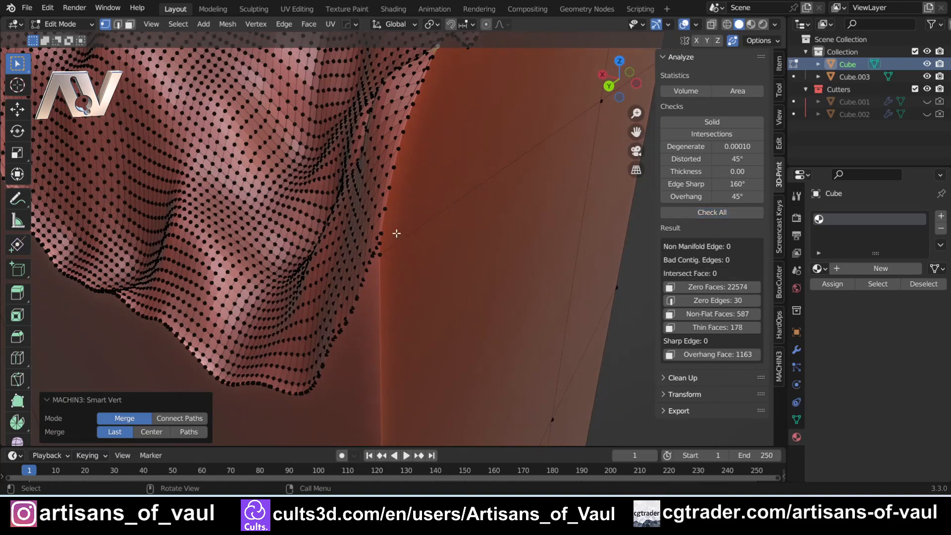
pyautogui.scroll(-4, 397, 233)
pyautogui.keyDown('shift'); pyautogui.moveTo(431, 187); pyautogui.dragTo(372, 208, button='middle'); pyautogui.keyUp('shift')
pyautogui.press('Tab')
pyautogui.click(372, 138)
pyautogui.scroll(-6, 374, 219)
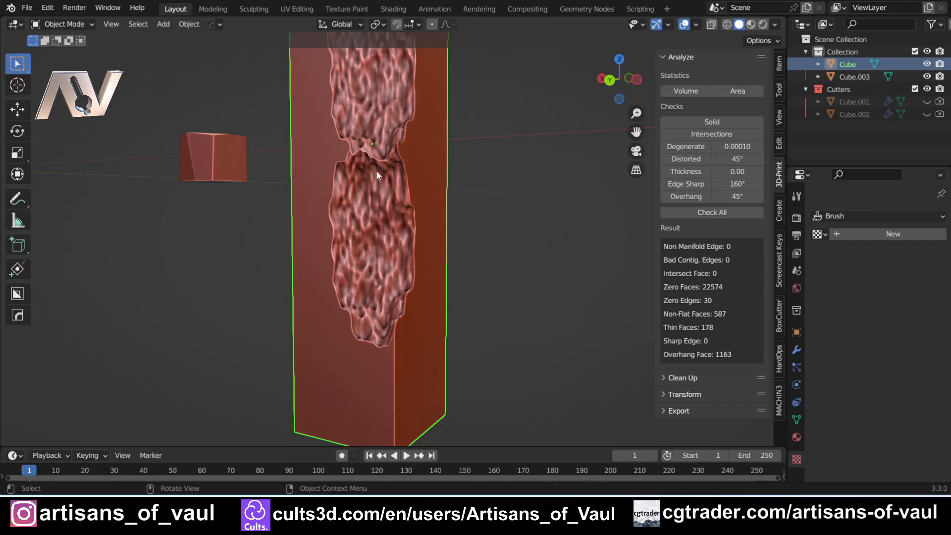
pyautogui.moveTo(376, 171); pyautogui.dragTo(409, 224, button='middle')
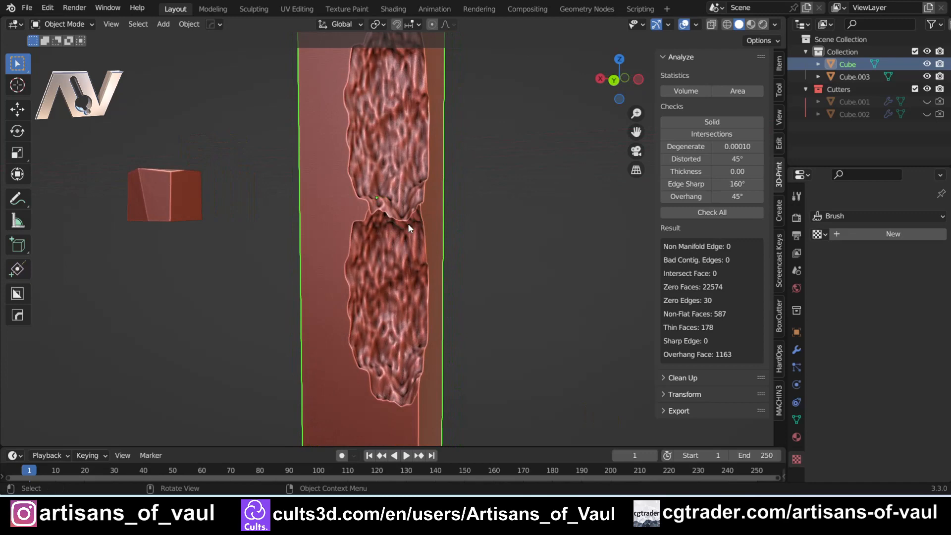
pyautogui.scroll(-1, 407, 222)
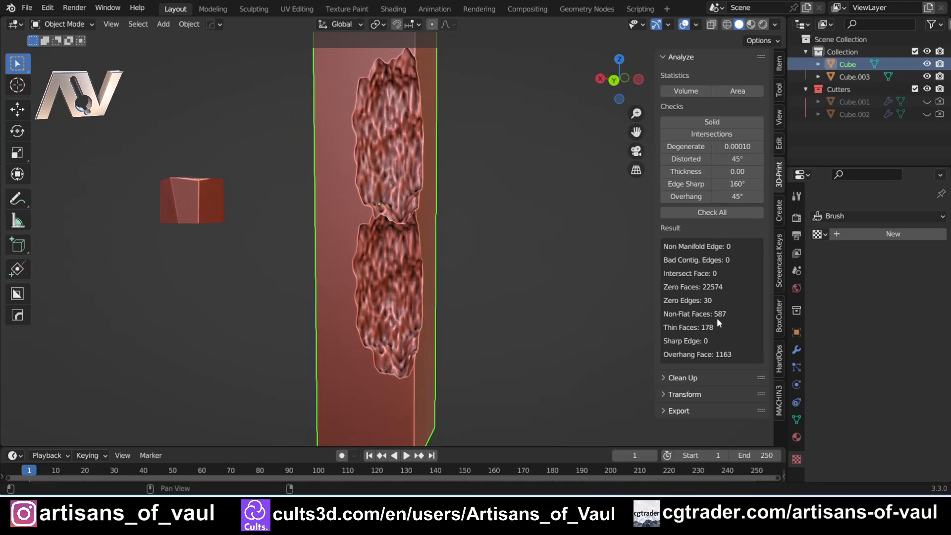
# Step: Open the column for face editing and select the non-flat faces reported by the check
pyautogui.press('Tab')
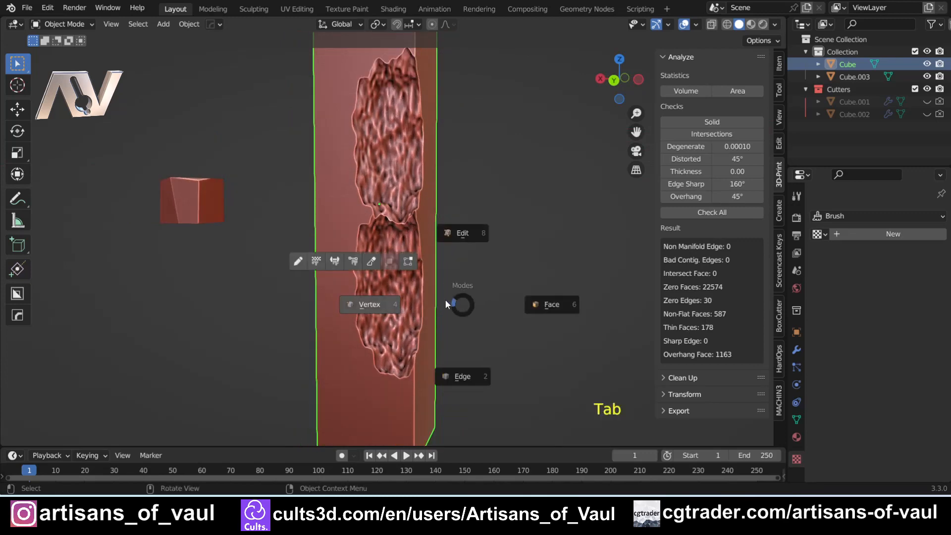
pyautogui.click(552, 305)
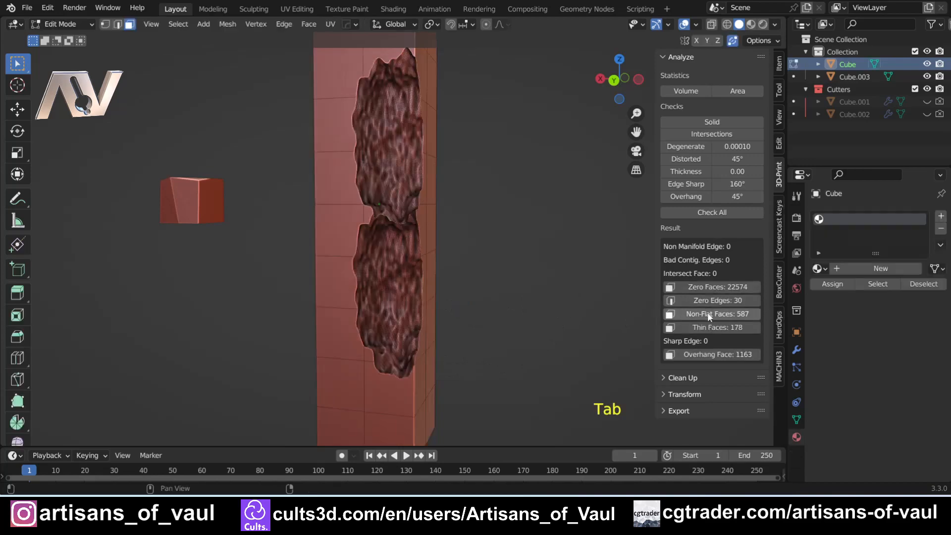
pyautogui.scroll(3, 463, 247)
pyautogui.scroll(5, 462, 247)
pyautogui.keyDown('shift'); pyautogui.moveTo(424, 168); pyautogui.dragTo(399, 321, button='middle'); pyautogui.keyUp('shift')
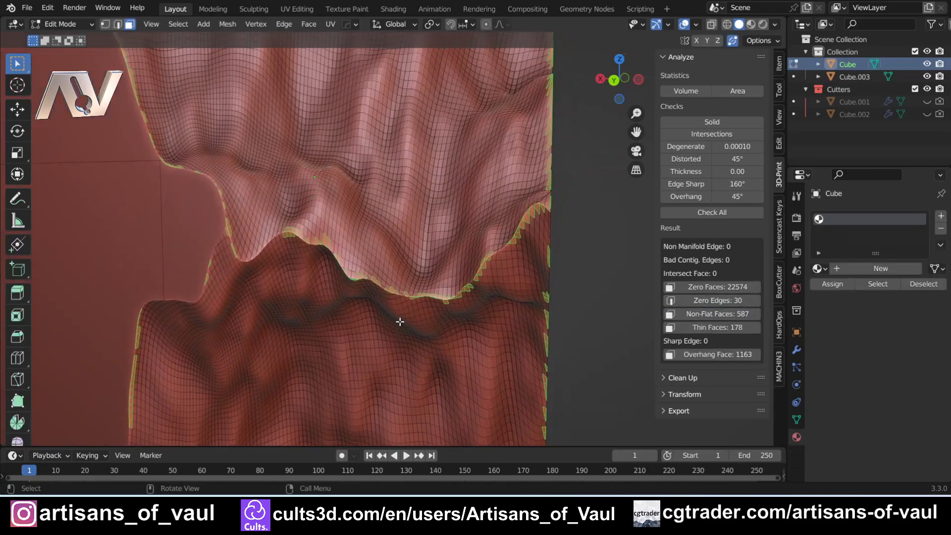
# Step: Examine the highlighted non-flat faces along the seam between the rock texture and the flat side up close
pyautogui.scroll(3, 399, 320)
pyautogui.keyDown('shift'); pyautogui.moveTo(193, 251); pyautogui.dragTo(425, 295, button='middle'); pyautogui.keyUp('shift')
pyautogui.scroll(-2, 424, 294)
pyautogui.moveTo(306, 209); pyautogui.dragTo(362, 254, button='middle')
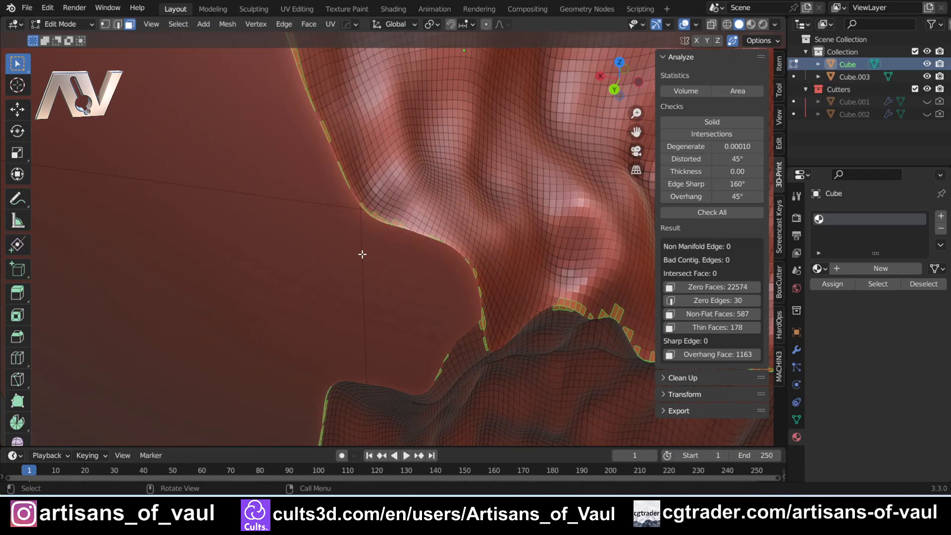
pyautogui.scroll(6, 389, 241)
pyautogui.scroll(4, 390, 207)
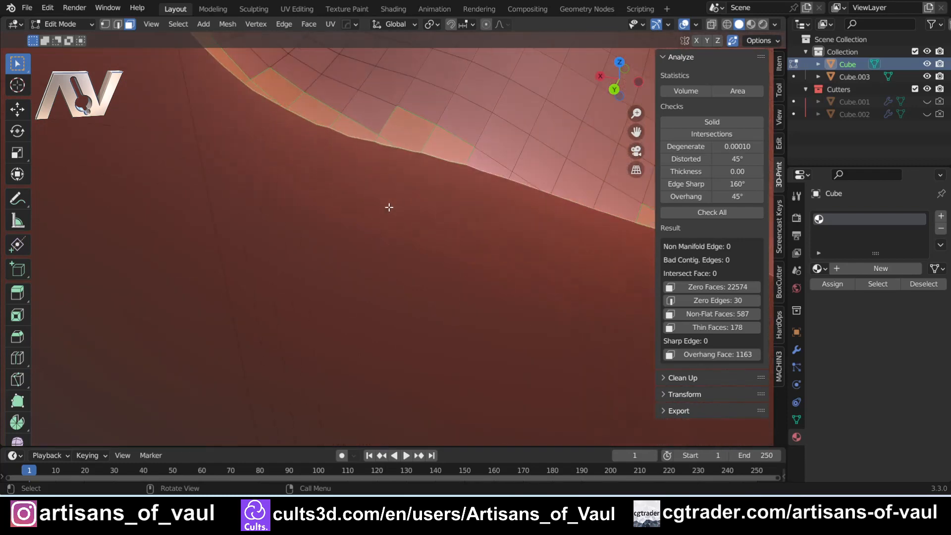
pyautogui.keyDown('shift'); pyautogui.moveTo(389, 207); pyautogui.dragTo(389, 265, button='middle'); pyautogui.keyUp('shift')
pyautogui.scroll(2, 401, 236)
pyautogui.scroll(2, 389, 266)
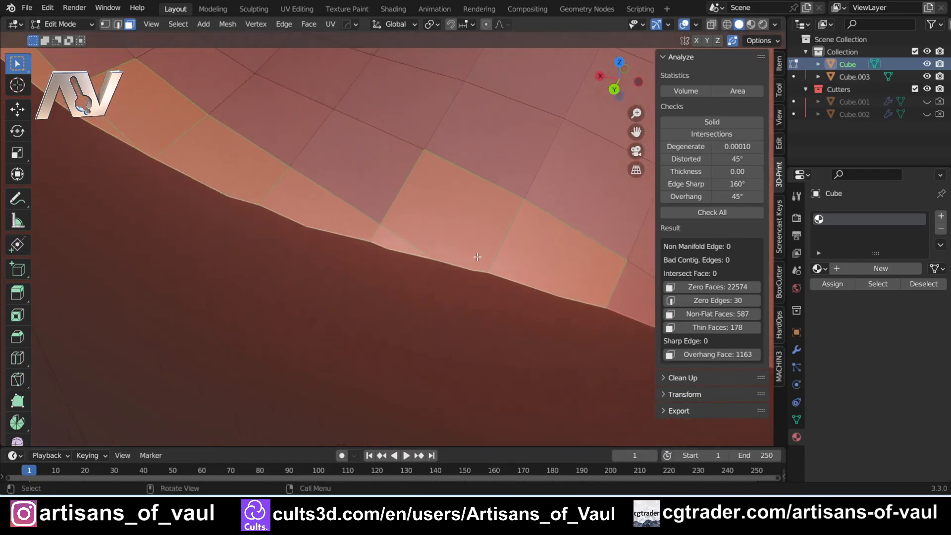
pyautogui.moveTo(446, 272); pyautogui.dragTo(457, 230, button='middle')
pyautogui.scroll(4, 457, 233)
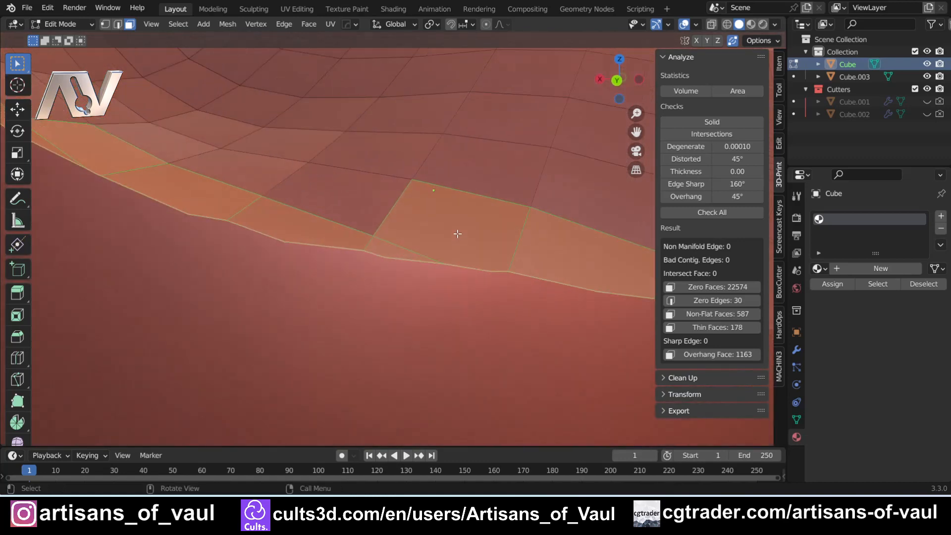
pyautogui.keyDown('shift'); pyautogui.moveTo(355, 257); pyautogui.dragTo(304, 254, button='middle'); pyautogui.keyUp('shift')
pyautogui.scroll(-2, 304, 242)
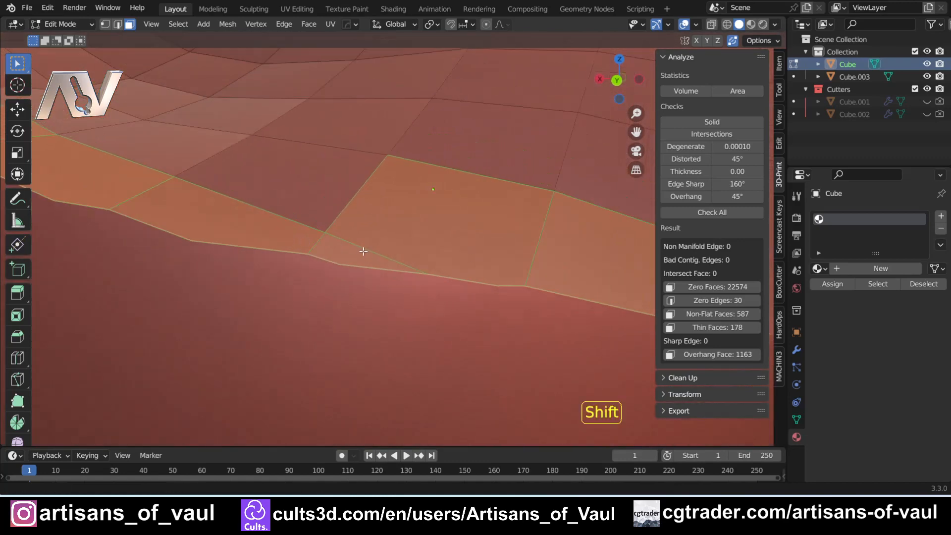
pyautogui.keyDown('shift'); pyautogui.moveTo(363, 251); pyautogui.dragTo(342, 245, button='middle'); pyautogui.keyUp('shift')
# Step: Select only the small sliver-shaped non-flat face on the seam and inspect its shape closely
pyautogui.press('Tab')
pyautogui.click(236, 244)
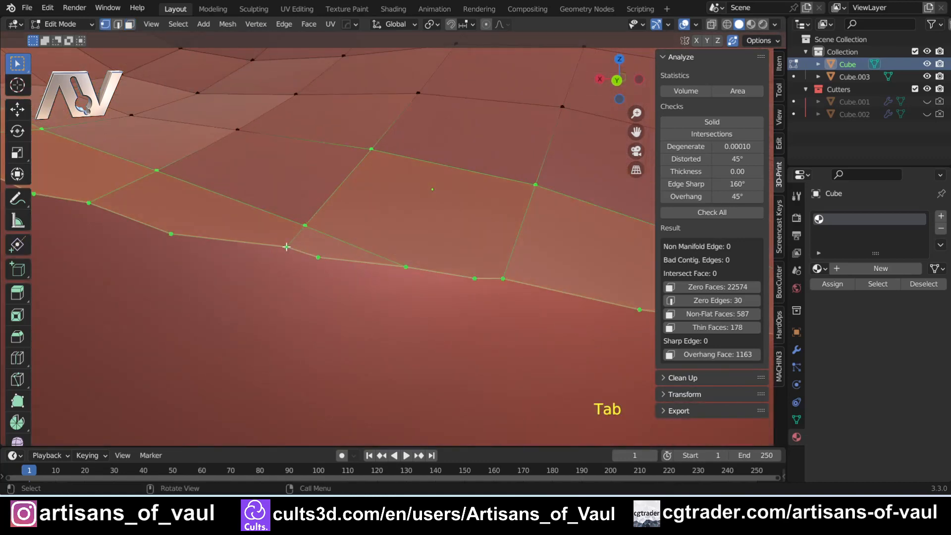
pyautogui.scroll(2, 284, 249)
pyautogui.press('Tab')
pyautogui.click(403, 255)
pyautogui.keyDown('shift'); pyautogui.click(266, 255); pyautogui.keyUp('shift')
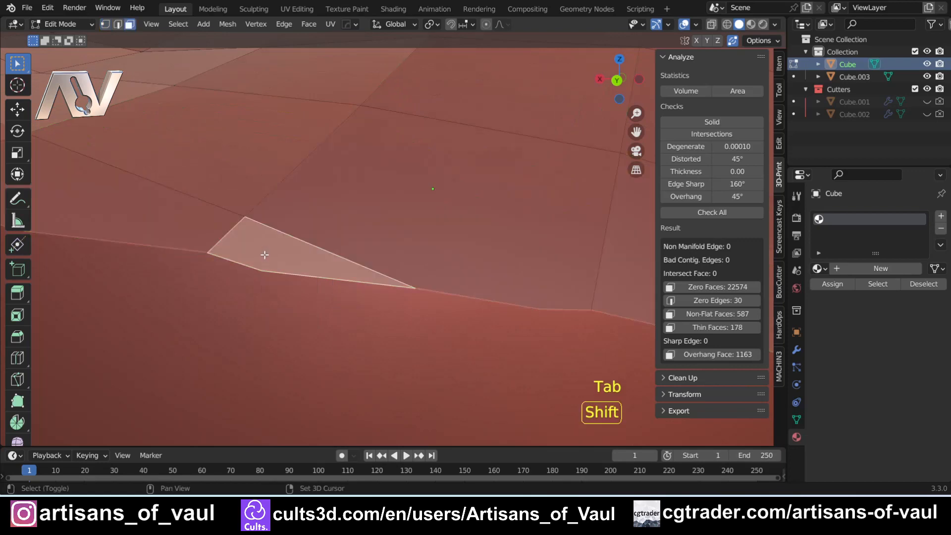
pyautogui.scroll(3, 372, 269)
pyautogui.moveTo(372, 269); pyautogui.dragTo(386, 248, button='middle')
pyautogui.keyDown('shift'); pyautogui.moveTo(412, 279); pyautogui.dragTo(322, 257, button='middle'); pyautogui.keyUp('shift')
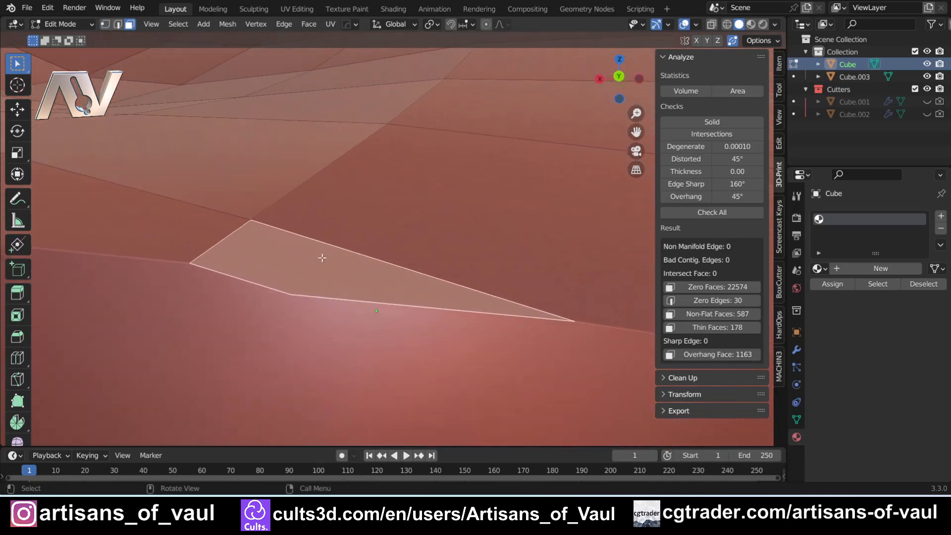
# Step: Return to Object Mode and delete the small separate cube beside the column
pyautogui.press('Tab')
pyautogui.scroll(-6, 301, 185)
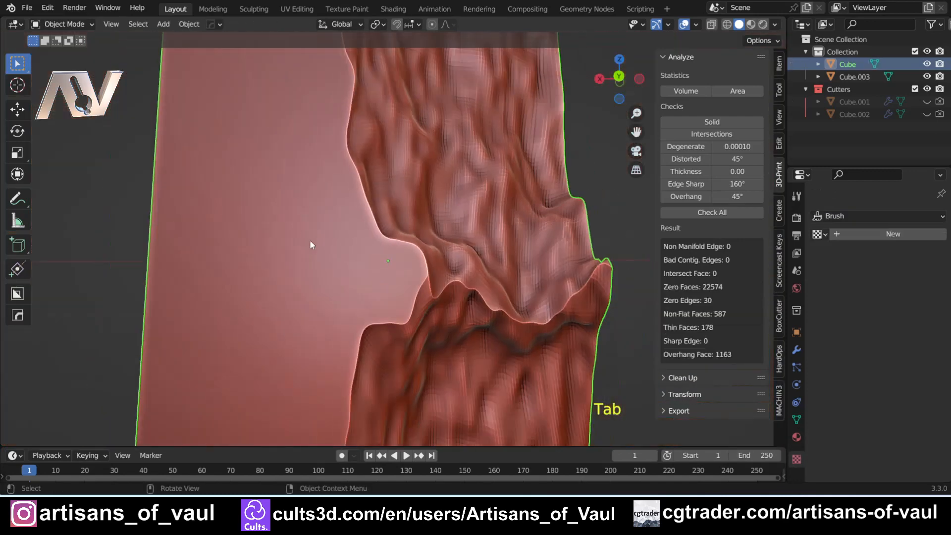
pyautogui.scroll(-8, 297, 241)
pyautogui.click(199, 253)
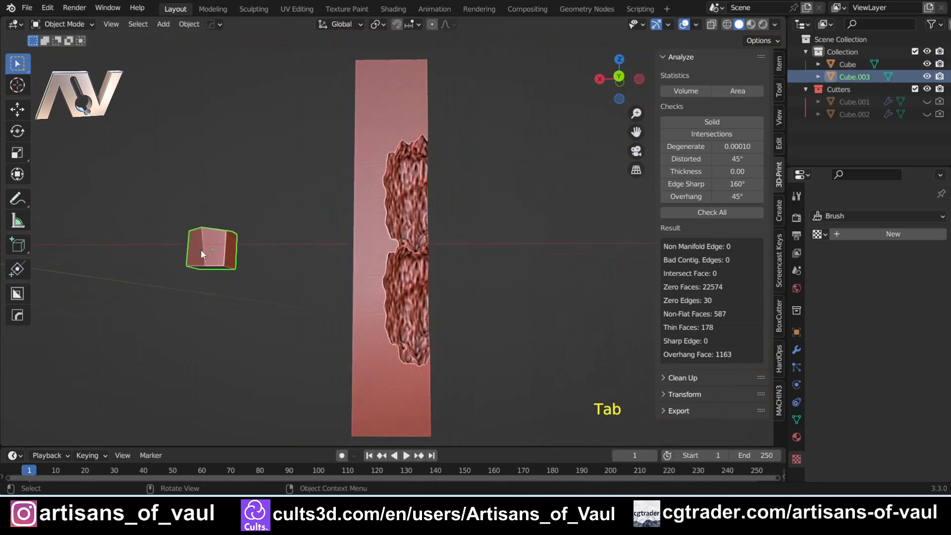
pyautogui.press('Delete')
# Step: Add a new cube mesh at the world origin, away from the column
pyautogui.hotkey('shift', 'a')
pyautogui.moveTo(196, 223)
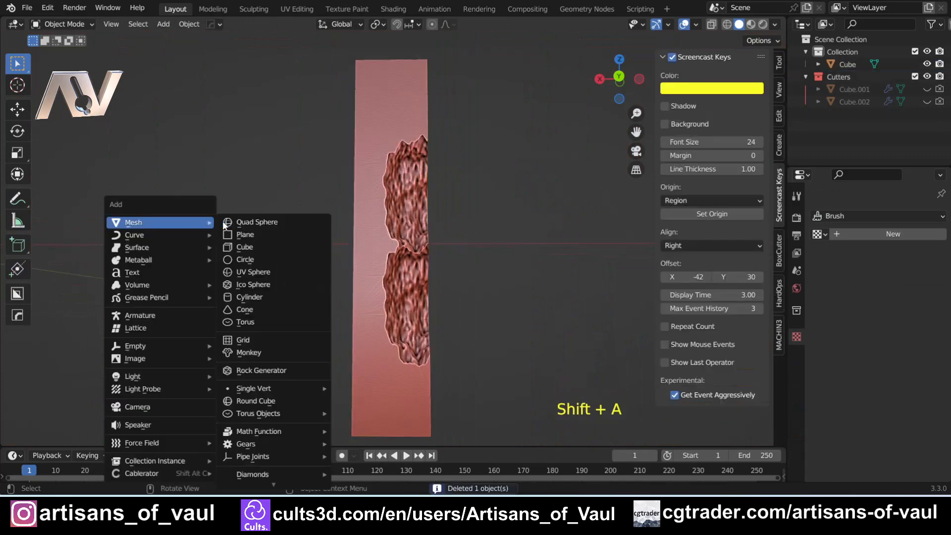
pyautogui.click(243, 247)
pyautogui.scroll(-6, 245, 241)
pyautogui.moveTo(220, 257); pyautogui.dragTo(233, 269, button='middle')
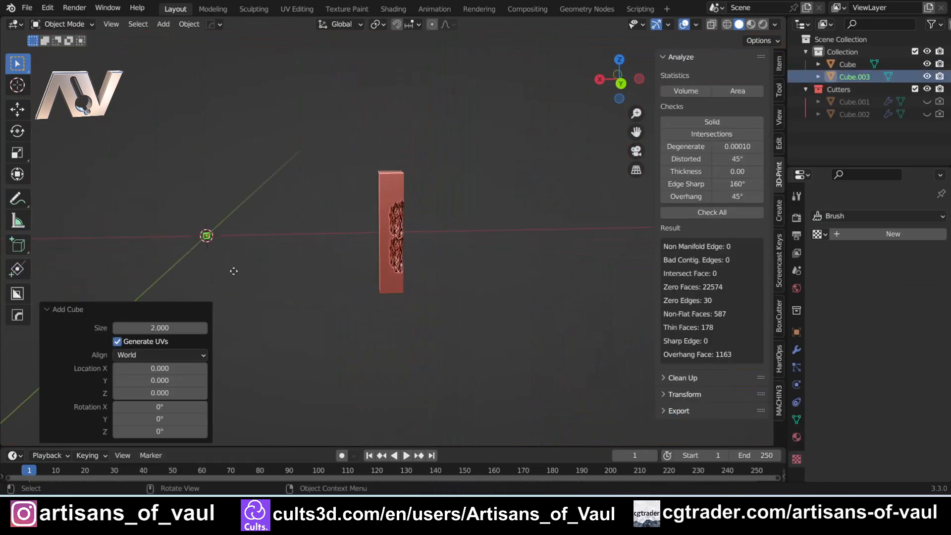
# Step: Move the new cube about -49.6 along X, 4.0 along Y and 1.2 along Z
pyautogui.press('g')
pyautogui.click(350, 270)
pyautogui.scroll(6, 322, 251)
pyautogui.keyDown('shift'); pyautogui.moveTo(267, 239); pyautogui.dragTo(361, 254, button='middle'); pyautogui.keyUp('shift')
pyautogui.scroll(4, 360, 257)
pyautogui.press('g')
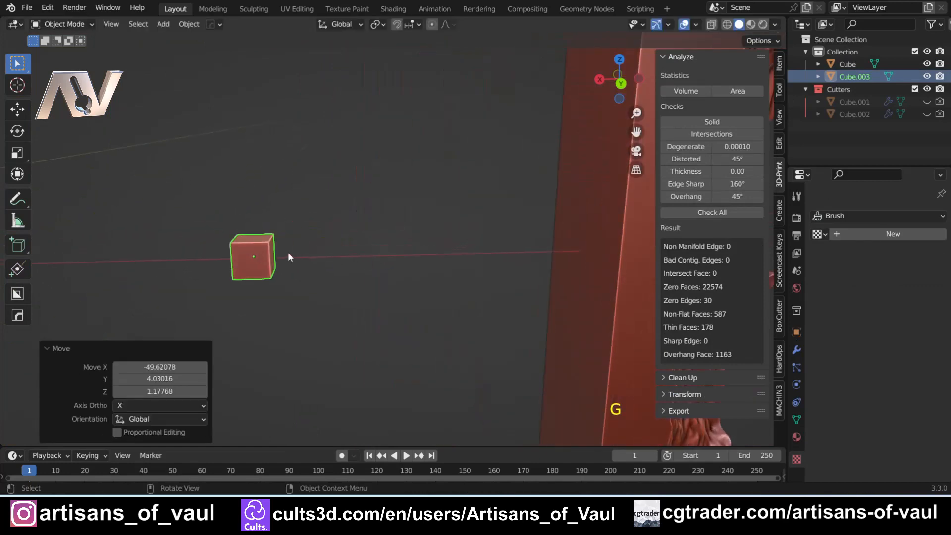
# Step: Scale the new cube up uniformly and frame it closely
pyautogui.press('s')
pyautogui.click(495, 254)
pyautogui.scroll(5, 435, 230)
pyautogui.keyDown('shift'); pyautogui.moveTo(277, 212); pyautogui.dragTo(424, 246, button='middle'); pyautogui.keyUp('shift')
pyautogui.keyDown('shift'); pyautogui.moveTo(424, 246); pyautogui.dragTo(297, 197, button='middle'); pyautogui.keyUp('shift')
pyautogui.click(390, 232)
# Step: Raise one top corner vertex of the cube about 1.34 along the global Z axis
pyautogui.press('Tab')
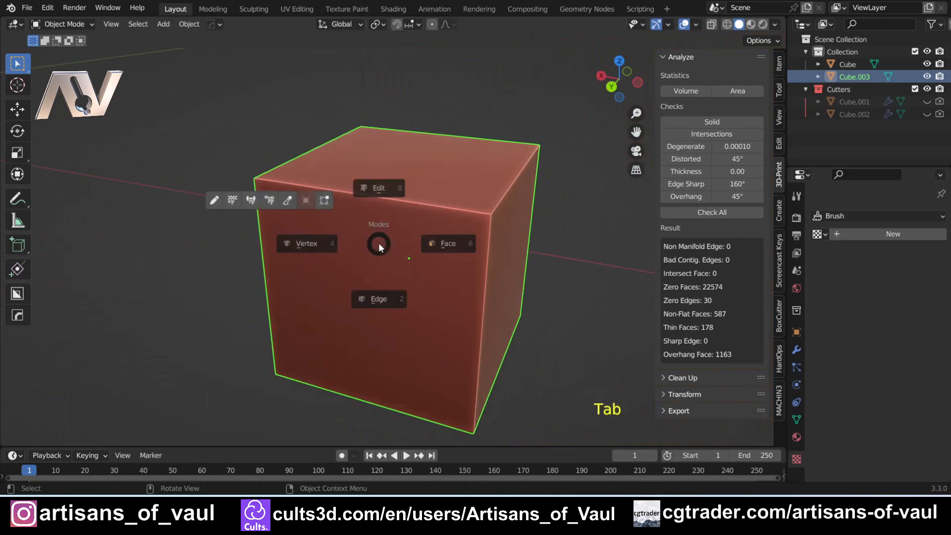
pyautogui.click(279, 245)
pyautogui.click(262, 185)
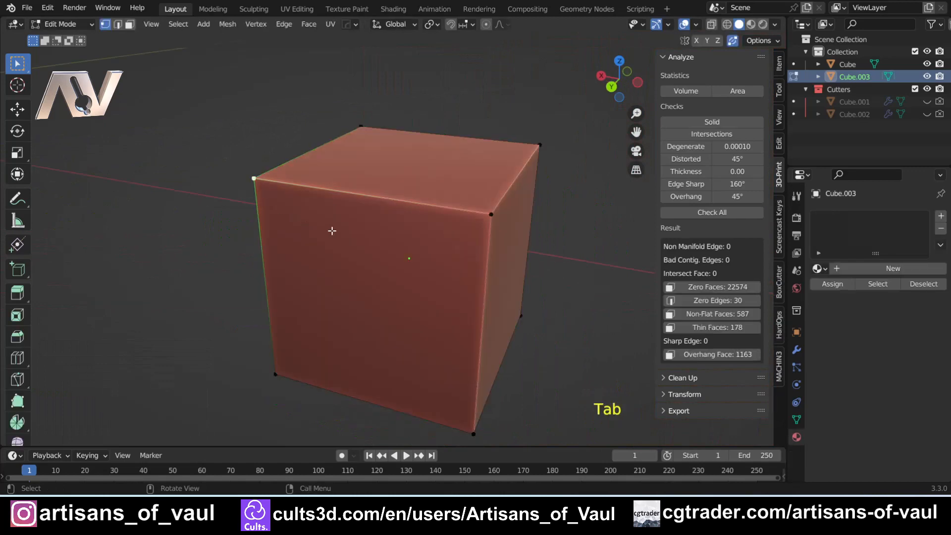
pyautogui.press('g')
pyautogui.press('z')
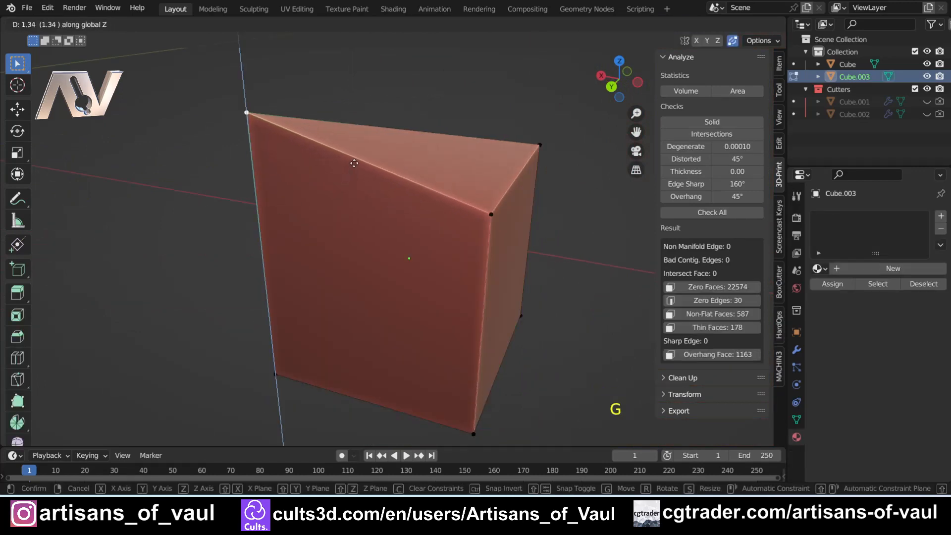
pyautogui.click(397, 160)
pyautogui.moveTo(396, 160); pyautogui.dragTo(293, 153, button='middle')
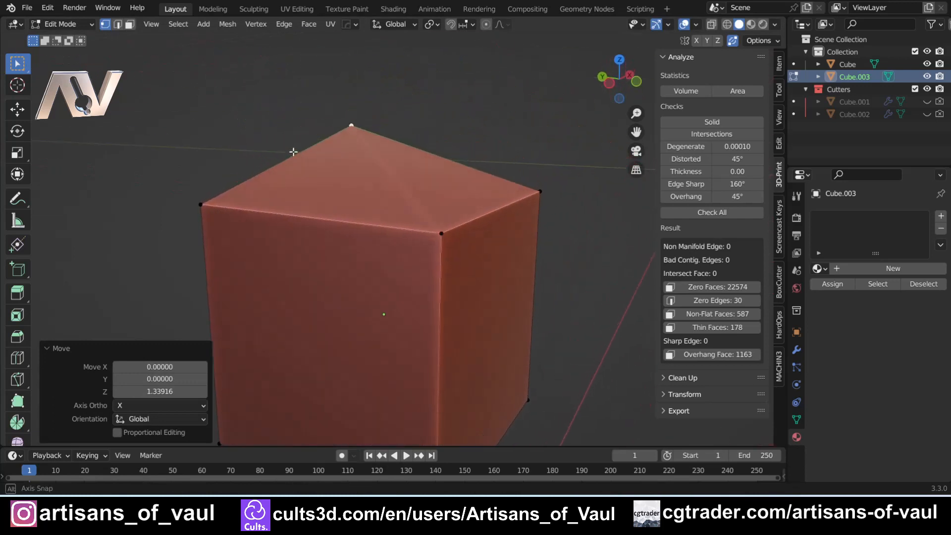
# Step: Select the cube's warped top face, then return to Object Mode and inspect its shading crease
pyautogui.press('Tab')
pyautogui.click(495, 188)
pyautogui.moveTo(495, 188); pyautogui.dragTo(339, 270, button='middle')
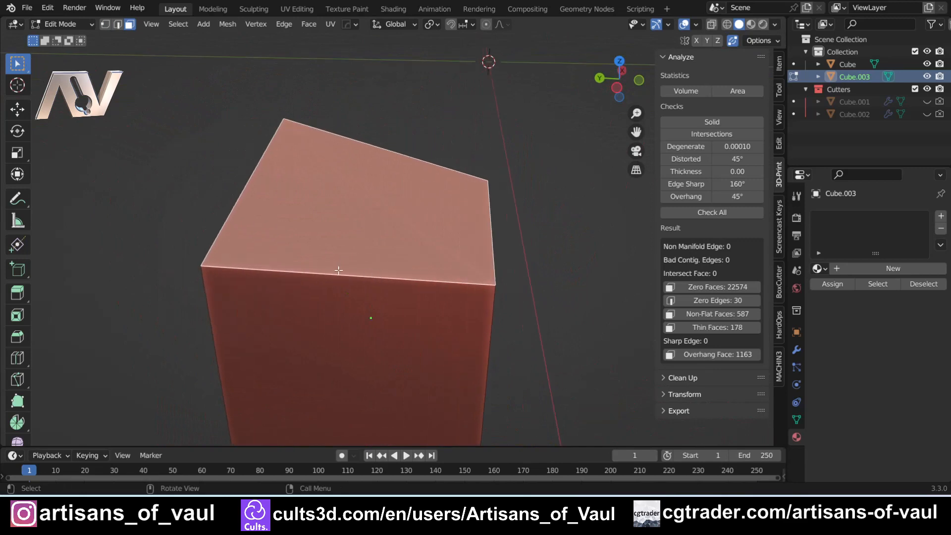
pyautogui.press('Tab')
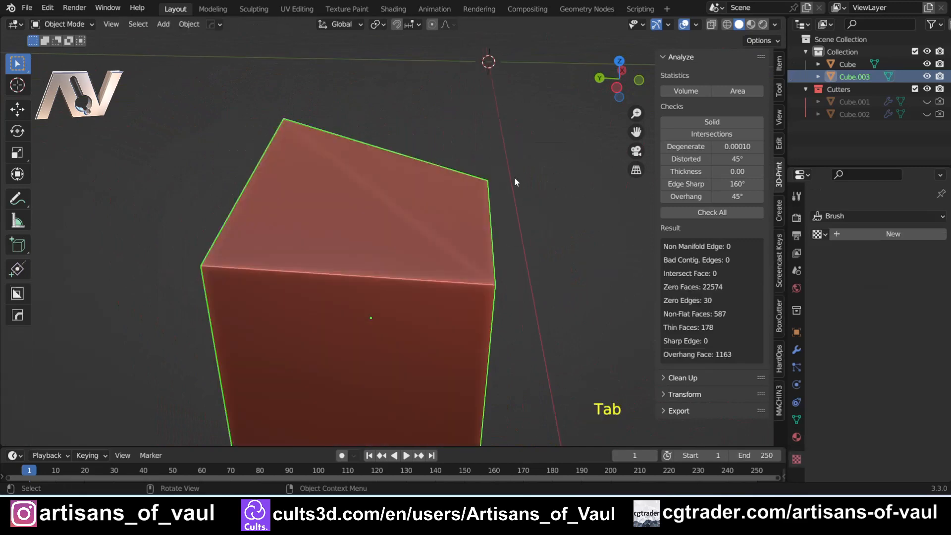
pyautogui.scroll(2, 292, 154)
pyautogui.moveTo(289, 156); pyautogui.dragTo(303, 155, button='middle')
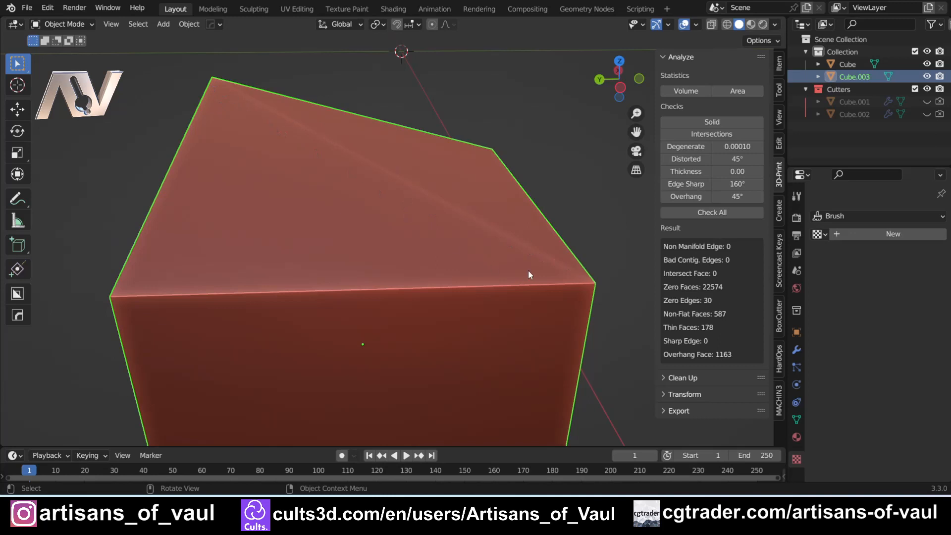
pyautogui.moveTo(529, 274); pyautogui.dragTo(448, 248, button='middle')
# Step: Check the warped top face for a diagonal edge in edge select mode, then leave Edit Mode and deselect the cube
pyautogui.press('Tab')
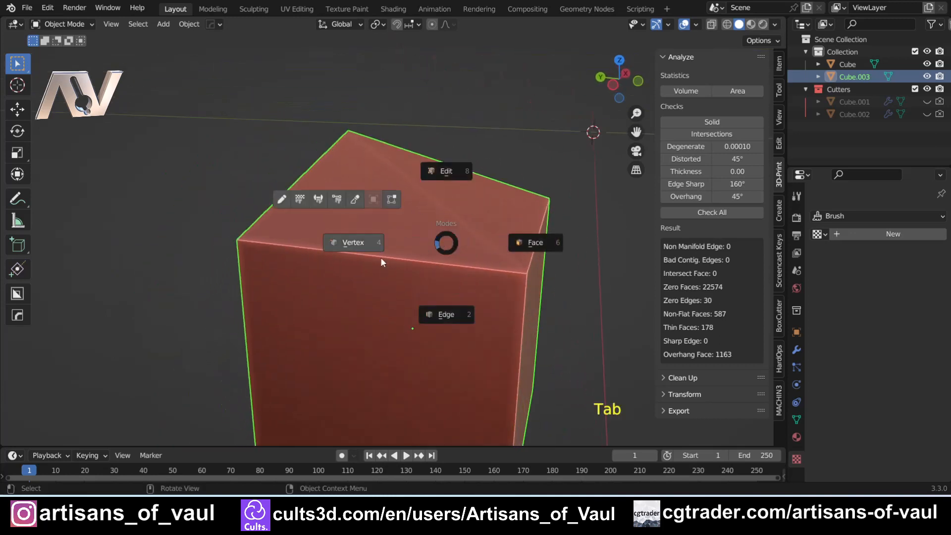
pyautogui.click(429, 305)
pyautogui.keyDown('shift'); pyautogui.moveTo(410, 216); pyautogui.dragTo(391, 234, button='middle'); pyautogui.keyUp('shift')
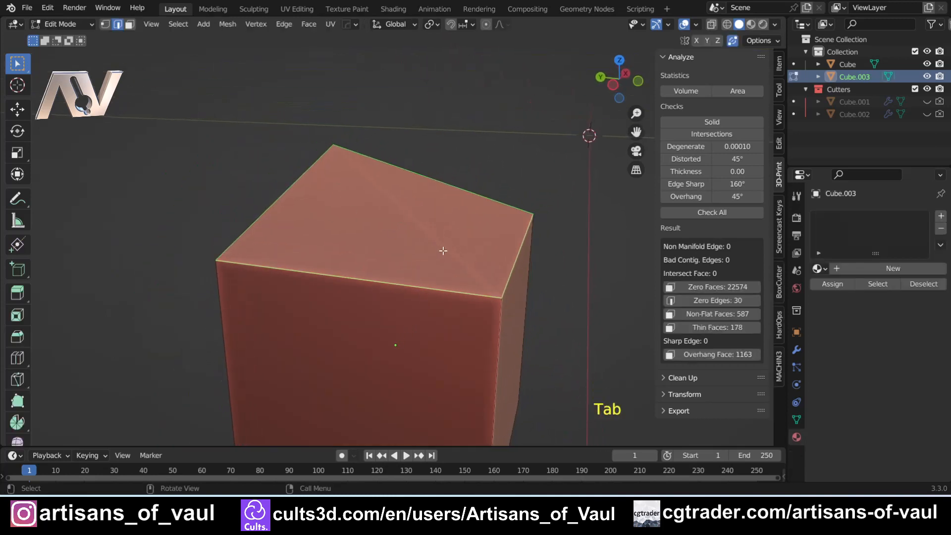
pyautogui.press('Tab')
pyautogui.click(448, 163)
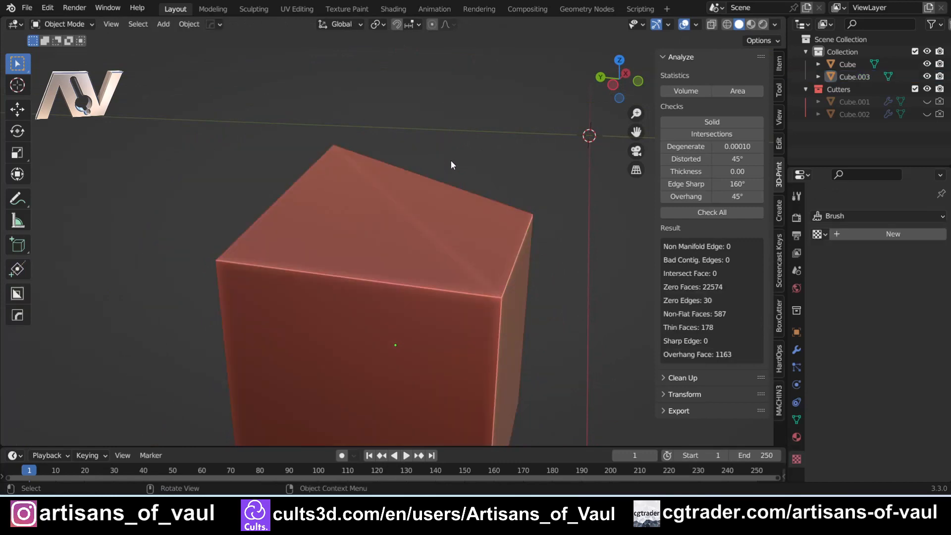
pyautogui.scroll(-4, 387, 143)
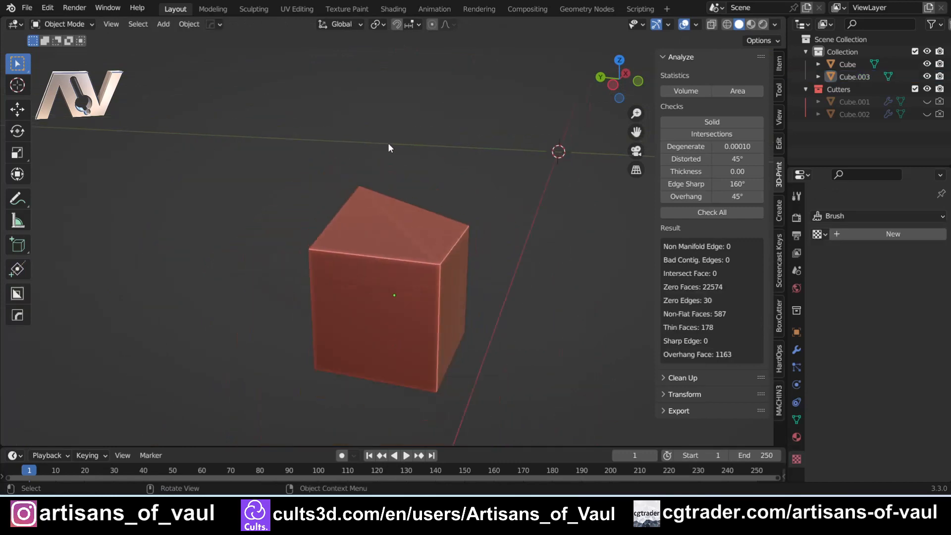
# Step: Reselect the cube and examine the fold running across its top face
pyautogui.click(378, 253)
pyautogui.scroll(4, 405, 248)
pyautogui.keyDown('shift'); pyautogui.moveTo(405, 247); pyautogui.dragTo(402, 191, button='middle'); pyautogui.keyUp('shift')
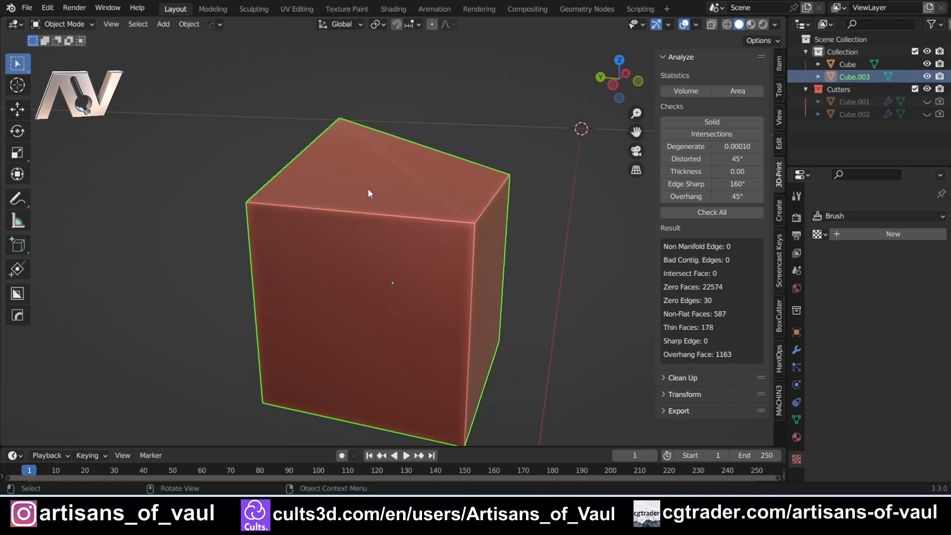
pyautogui.keyDown('shift'); pyautogui.moveTo(364, 180); pyautogui.dragTo(351, 152, button='middle'); pyautogui.keyUp('shift')
pyautogui.scroll(-1, 375, 187)
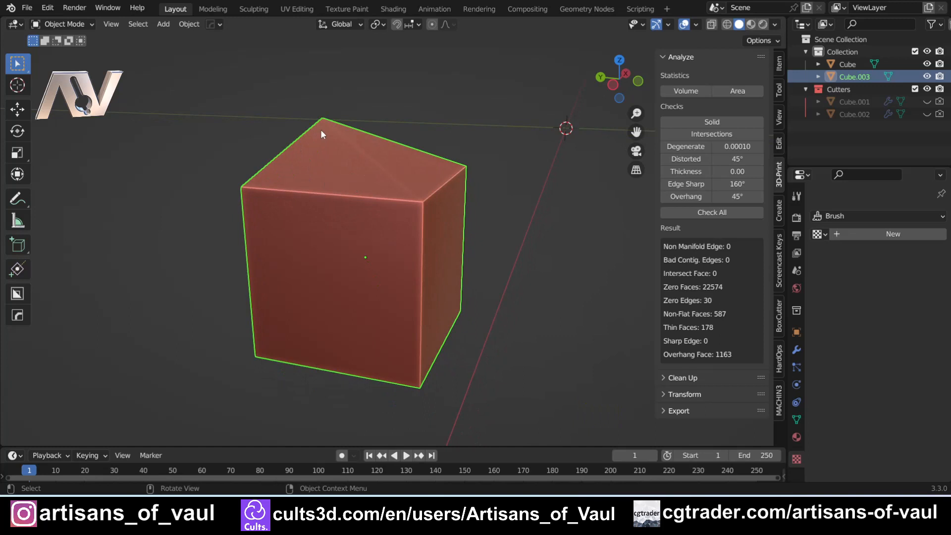
pyautogui.moveTo(344, 168); pyautogui.dragTo(271, 209, button='middle')
# Step: Select the four corner vertices of the cube's flat front face in vertex select mode
pyautogui.press('Tab')
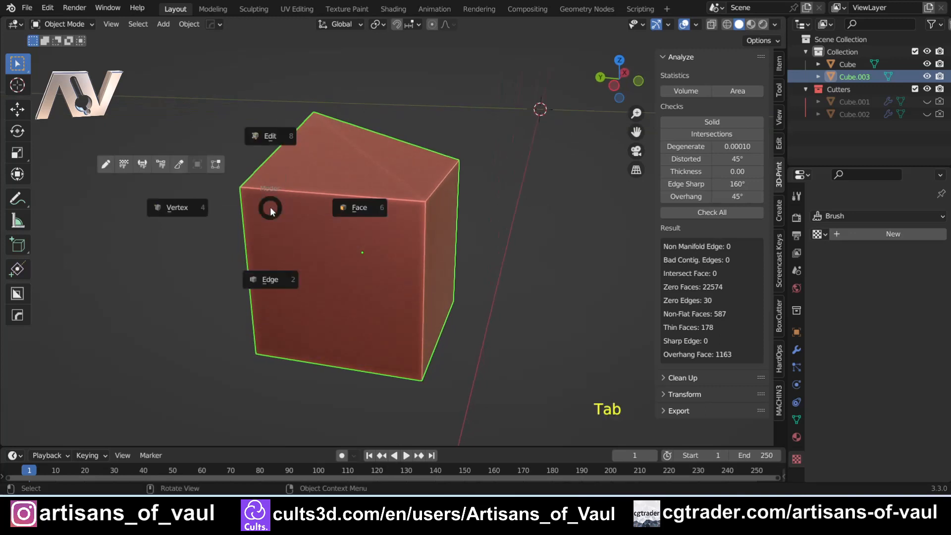
pyautogui.click(176, 207)
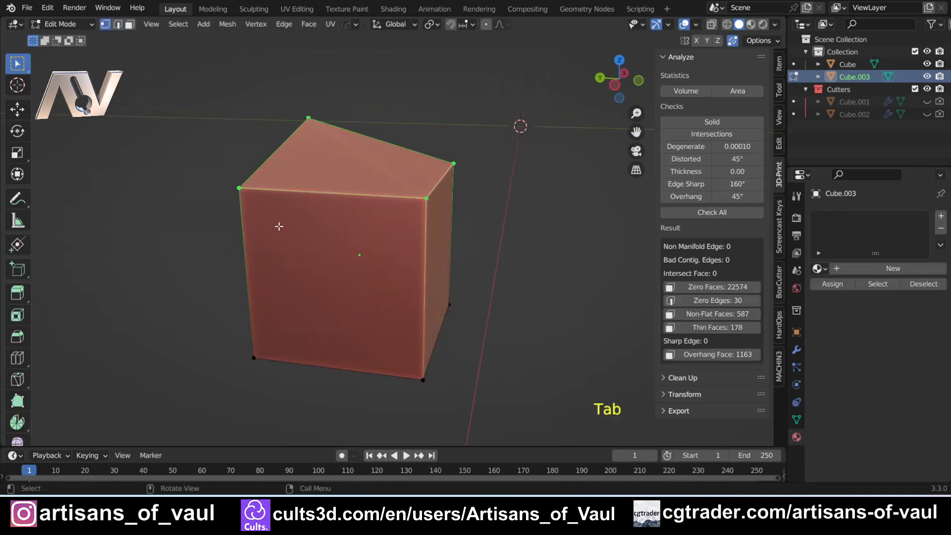
pyautogui.click(242, 190)
pyautogui.keyDown('shift'); pyautogui.click(425, 199); pyautogui.keyUp('shift')
pyautogui.keyDown('shift'); pyautogui.click(420, 378); pyautogui.keyUp('shift')
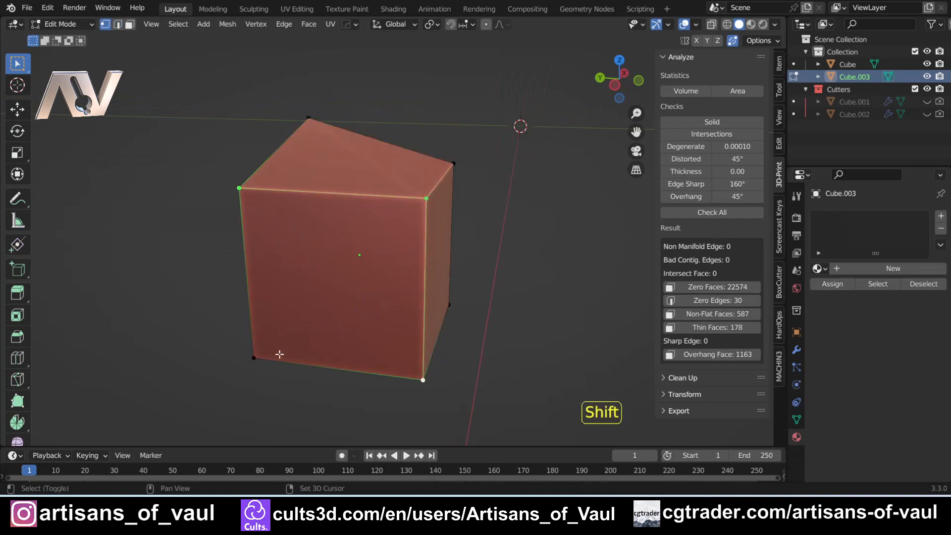
pyautogui.keyDown('shift'); pyautogui.click(252, 356); pyautogui.keyUp('shift')
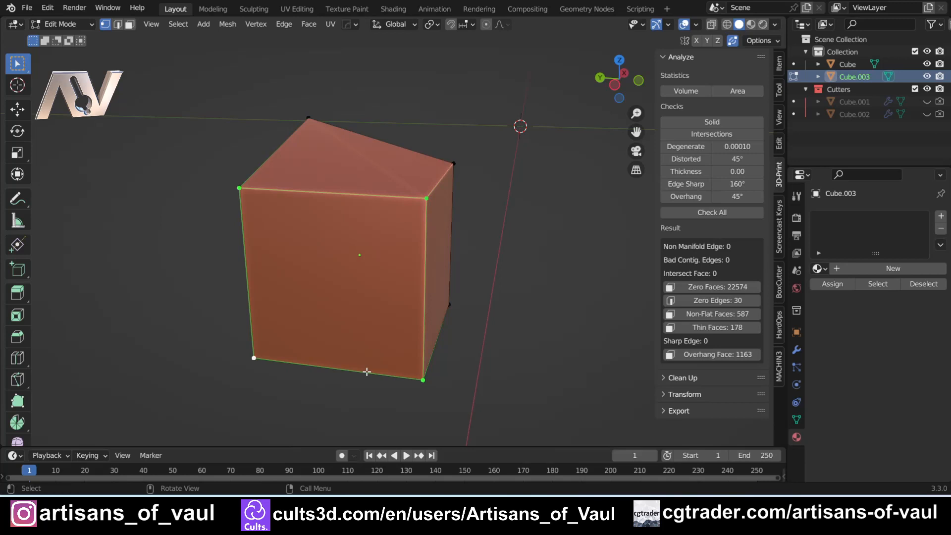
# Step: Connect the front face's upper-left and lower-right corners with a diagonal edge, inspect the split, and undo it
pyautogui.moveTo(361, 322); pyautogui.dragTo(365, 298, button='middle')
pyautogui.click(233, 194)
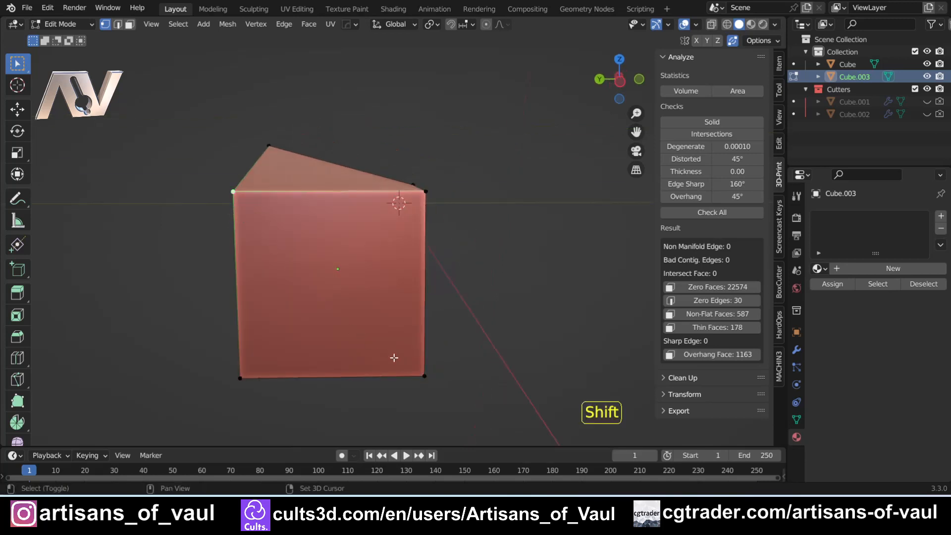
pyautogui.keyDown('shift'); pyautogui.click(425, 376); pyautogui.keyUp('shift')
pyautogui.press('2')
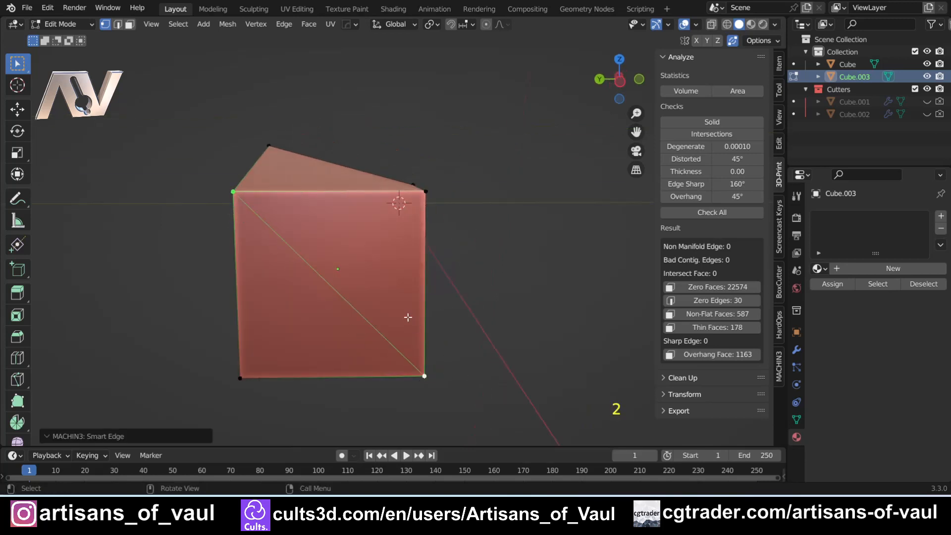
pyautogui.moveTo(408, 318); pyautogui.dragTo(368, 318, button='middle')
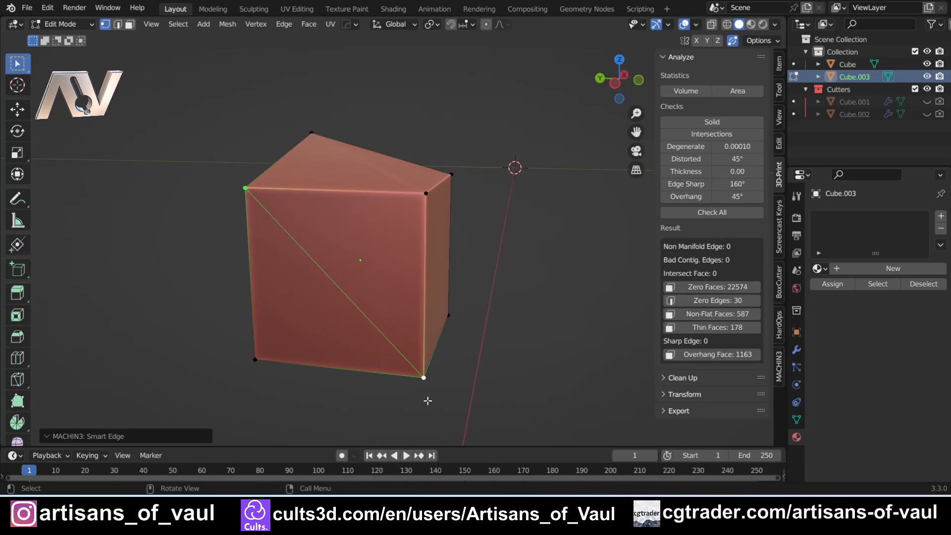
pyautogui.hotkey('ctrl', 'z')
# Step: Connect the front face's lower-left and upper-right corners with a diagonal edge and view the face in Object Mode
pyautogui.click(260, 362)
pyautogui.keyDown('shift'); pyautogui.click(413, 203); pyautogui.keyUp('shift')
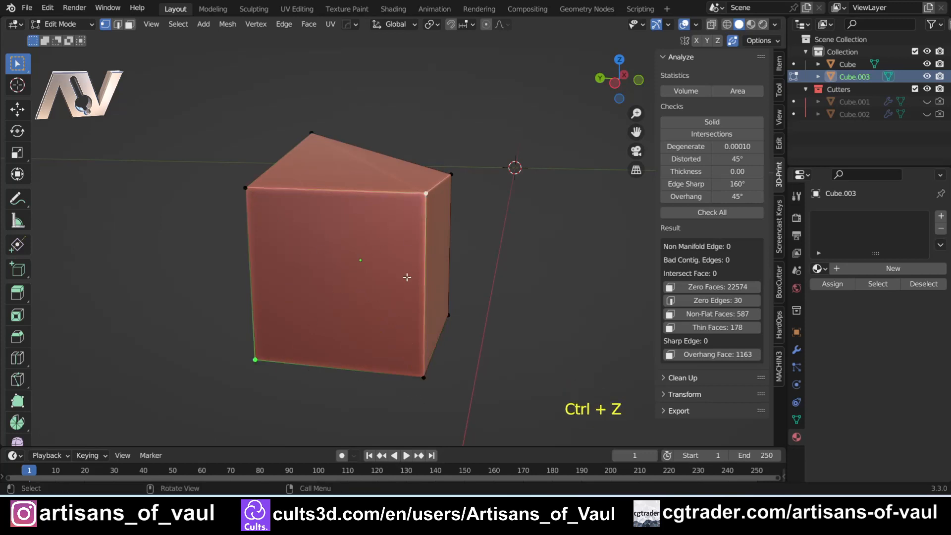
pyautogui.press('2')
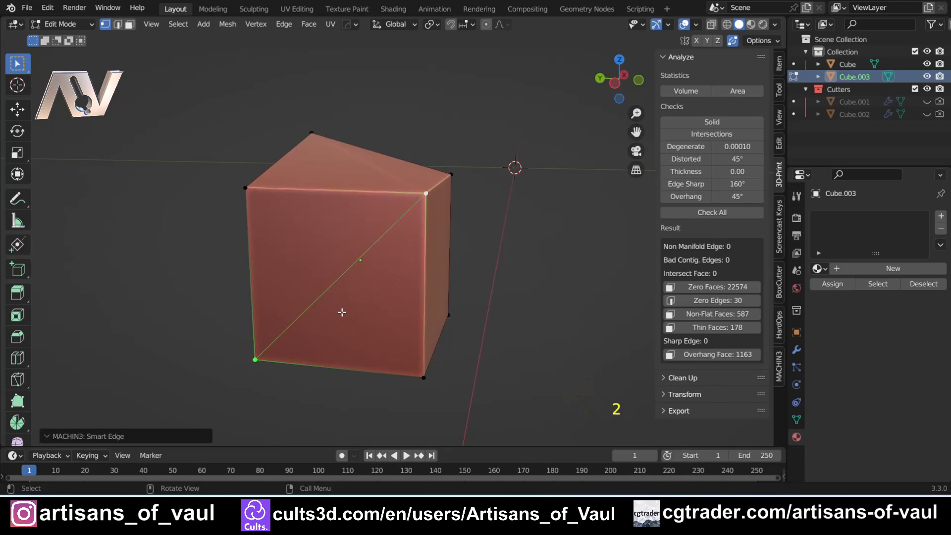
pyautogui.press('Tab')
pyautogui.click(358, 175)
pyautogui.moveTo(328, 267); pyautogui.dragTo(309, 274, button='middle')
# Step: Dissolve the diagonal edge on the front face and look over the warped top face
pyautogui.press('Tab')
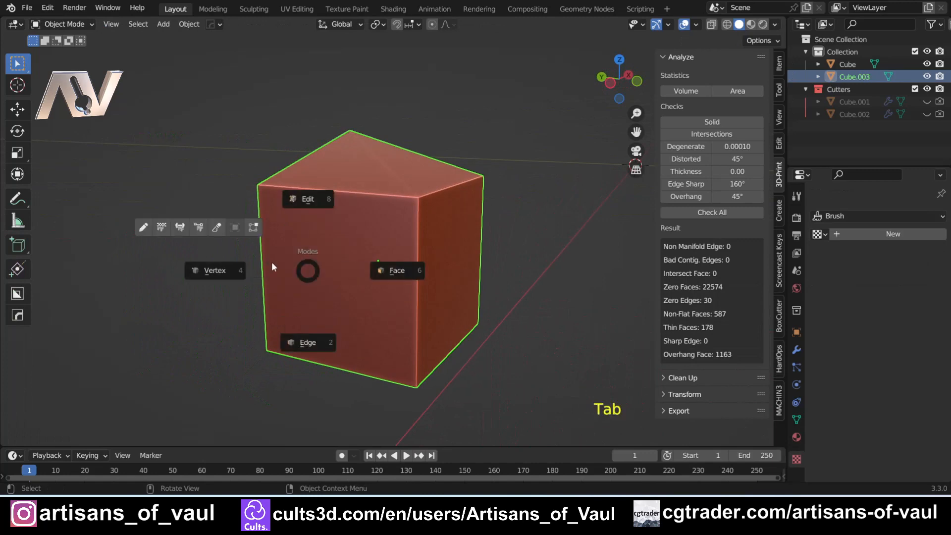
pyautogui.click(300, 341)
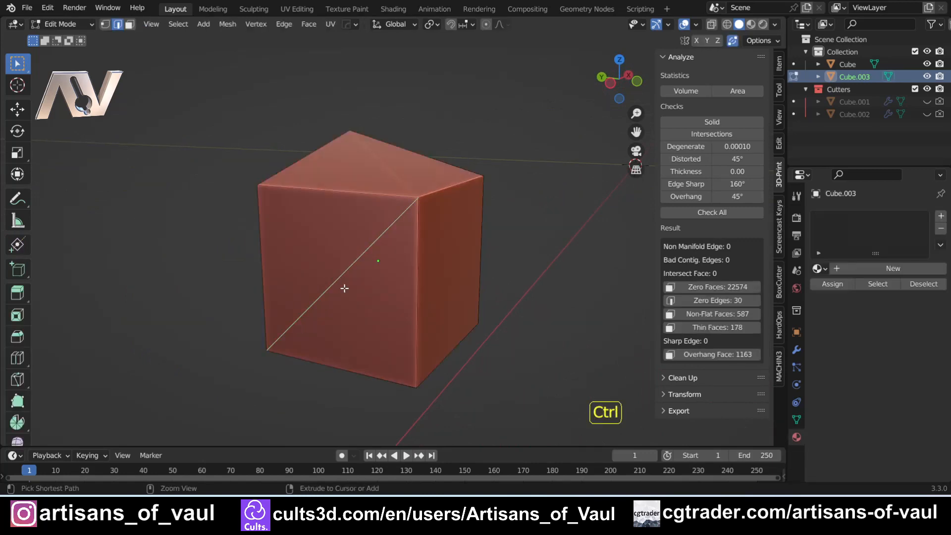
pyautogui.hotkey('ctrl', 'x')
pyautogui.moveTo(344, 286); pyautogui.dragTo(307, 270, button='middle')
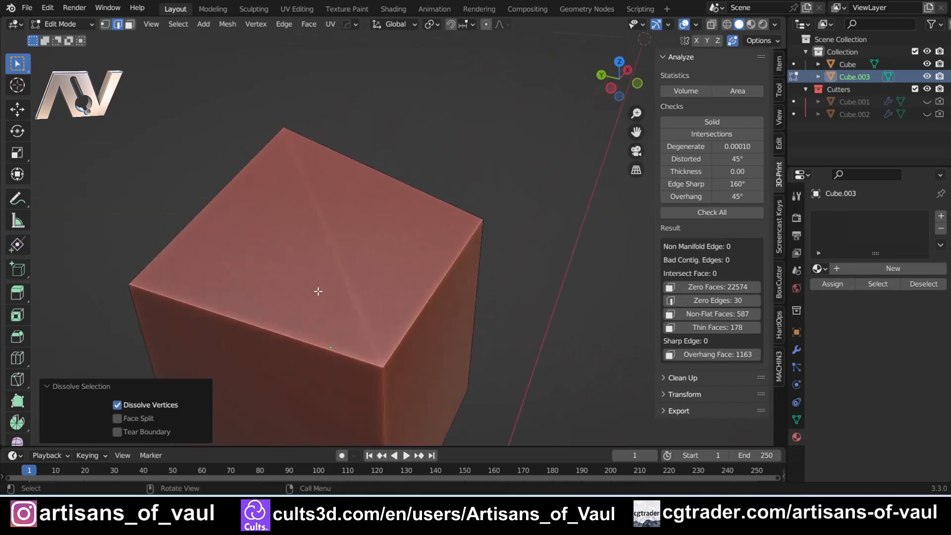
pyautogui.moveTo(332, 318); pyautogui.dragTo(331, 316, button='middle')
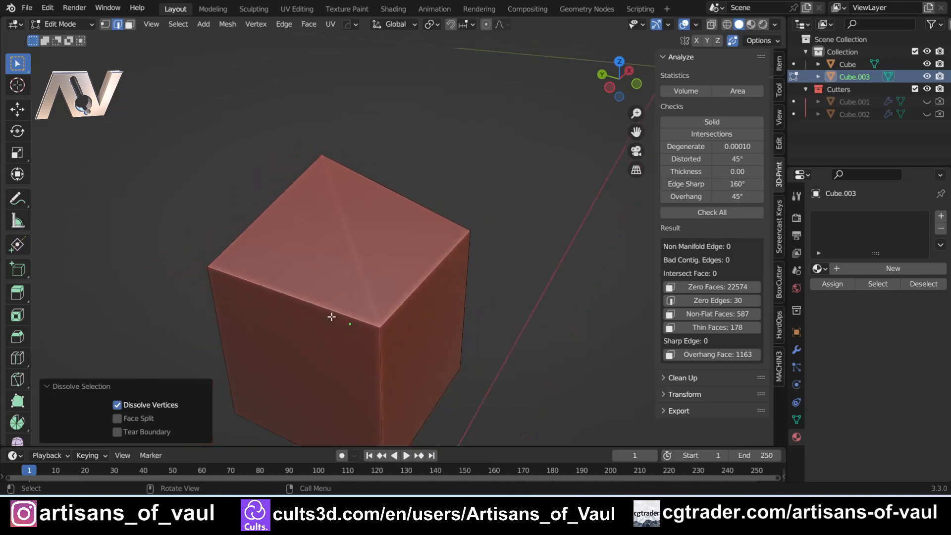
# Step: Connect the raised corner to the diagonally opposite corner of the top face, inspect the fold, and undo the edge
pyautogui.moveTo(338, 245); pyautogui.dragTo(377, 241, button='middle')
pyautogui.press('Tab')
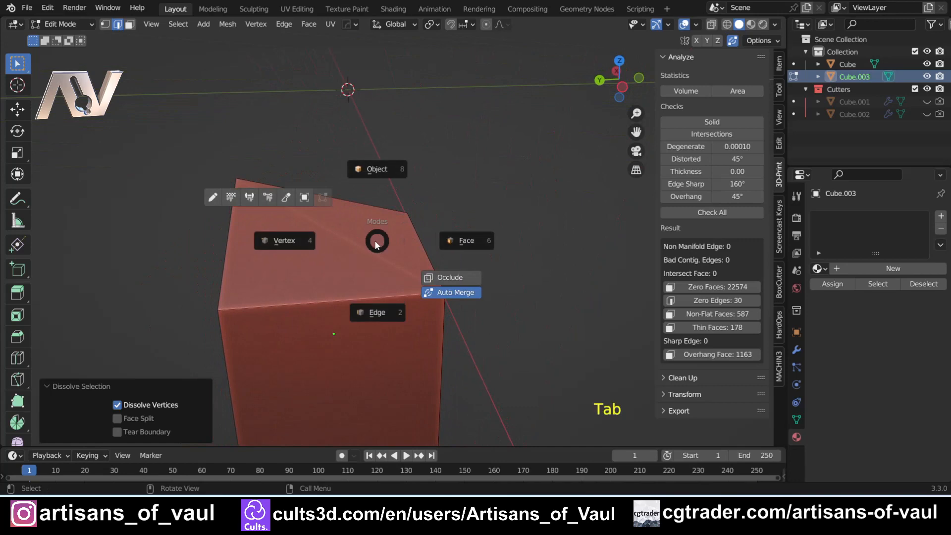
pyautogui.click(285, 240)
pyautogui.keyDown('shift'); pyautogui.click(432, 285); pyautogui.keyUp('shift')
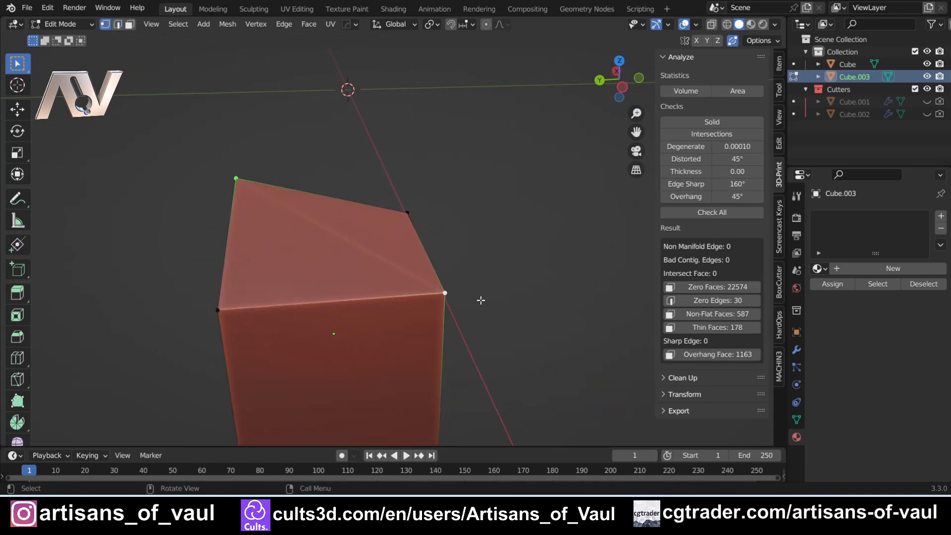
pyautogui.press('2')
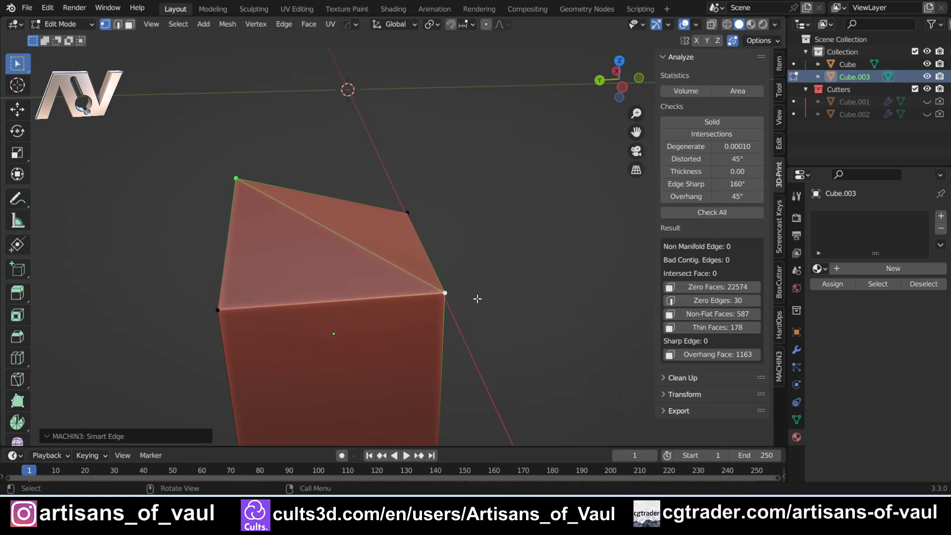
pyautogui.moveTo(477, 299); pyautogui.dragTo(441, 315, button='middle')
pyautogui.hotkey('ctrl', 'z')
# Step: Connect the top face's other two opposite corners, inspect the alternative fold, and undo the edge
pyautogui.click(191, 317)
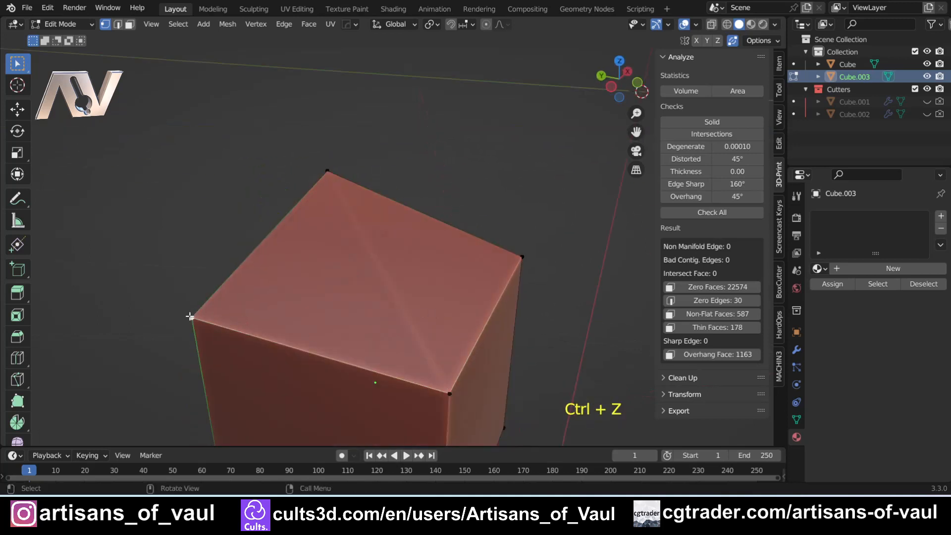
pyautogui.keyDown('shift'); pyautogui.click(502, 257); pyautogui.keyUp('shift')
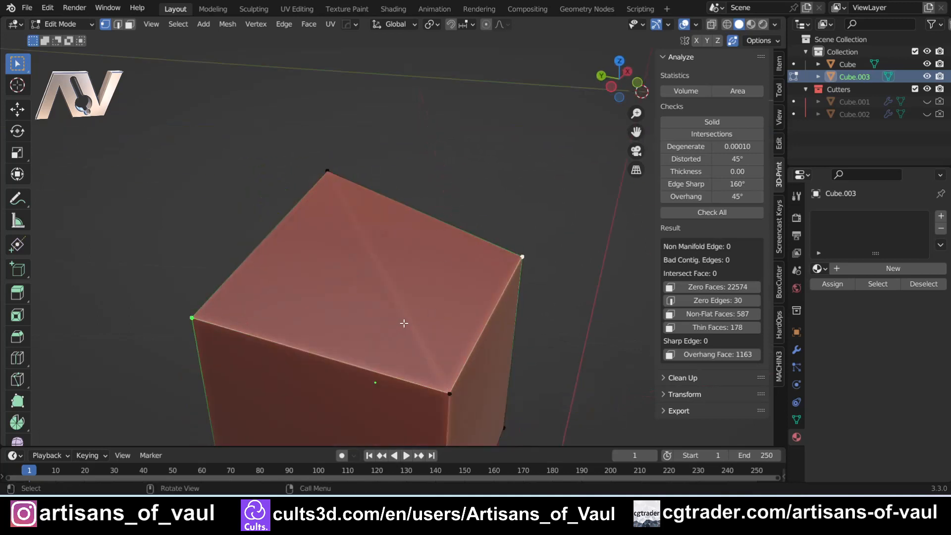
pyautogui.press('2')
pyautogui.moveTo(317, 320)
pyautogui.mouseDown(button='middle')
pyautogui.moveTo(446, 272)
pyautogui.moveTo(300, 318)
pyautogui.mouseUp(button='middle')
pyautogui.hotkey('ctrl', 'z')
# Step: Return the cube to Object Mode and examine the crease on its warped top face up close
pyautogui.scroll(-4, 299, 318)
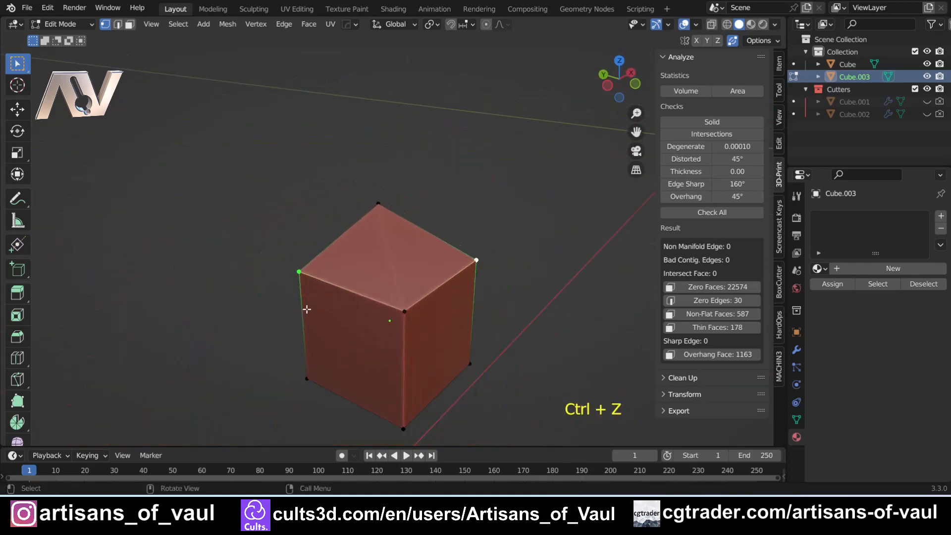
pyautogui.press('Tab')
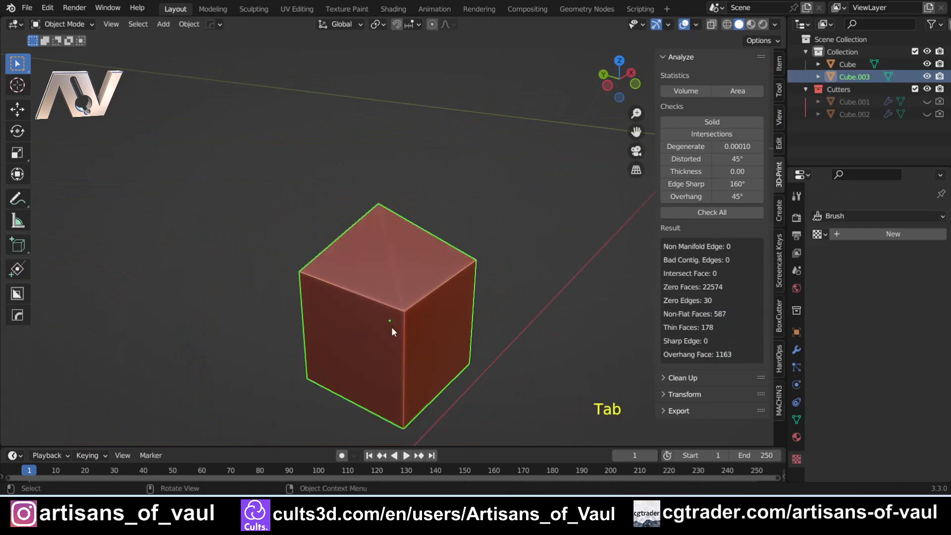
pyautogui.scroll(3, 396, 327)
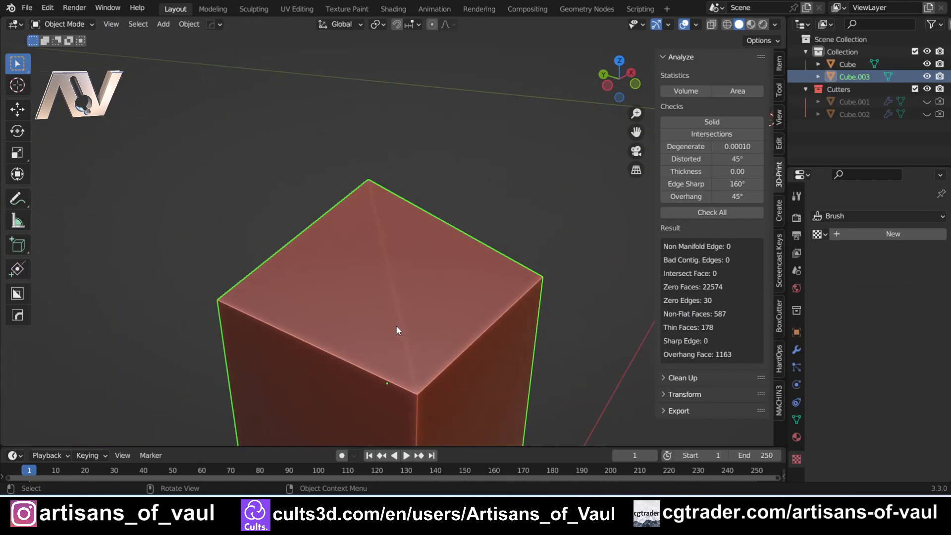
# Step: Select the column with the carved relief and put it into Edit Mode
pyautogui.moveTo(396, 329); pyautogui.dragTo(371, 304, button='middle')
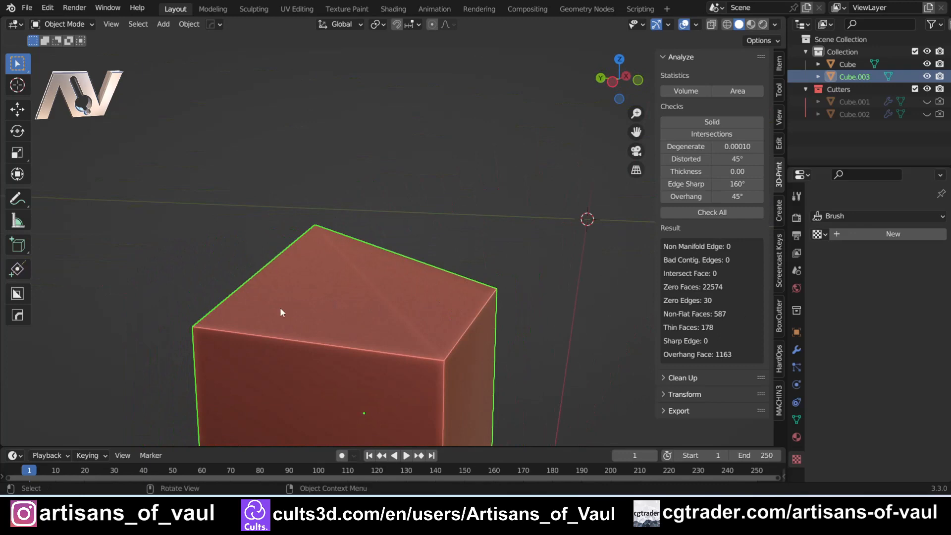
pyautogui.scroll(-3, 281, 308)
pyautogui.moveTo(281, 308); pyautogui.dragTo(377, 281, button='middle')
pyautogui.scroll(-8, 340, 301)
pyautogui.scroll(3, 311, 285)
pyautogui.keyDown('shift'); pyautogui.moveTo(377, 282); pyautogui.dragTo(354, 223, button='middle'); pyautogui.keyUp('shift')
pyautogui.scroll(8, 353, 222)
pyautogui.scroll(-2, 347, 337)
pyautogui.click(361, 308)
pyautogui.keyDown('shift'); pyautogui.moveTo(361, 308); pyautogui.dragTo(530, 240, button='middle'); pyautogui.keyUp('shift')
pyautogui.scroll(3, 530, 239)
pyautogui.press('Tab')
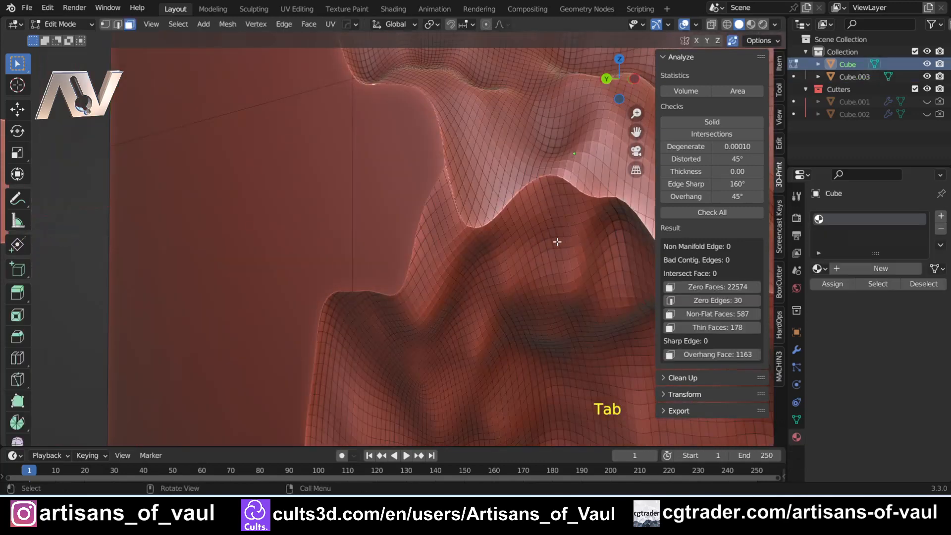
# Step: Frame the column's selected face, connect its inner corner to the middle vertex on the relief's rim, and undo the edge
pyautogui.press('KP_Decimal')
pyautogui.moveTo(310, 278); pyautogui.dragTo(357, 282, button='middle')
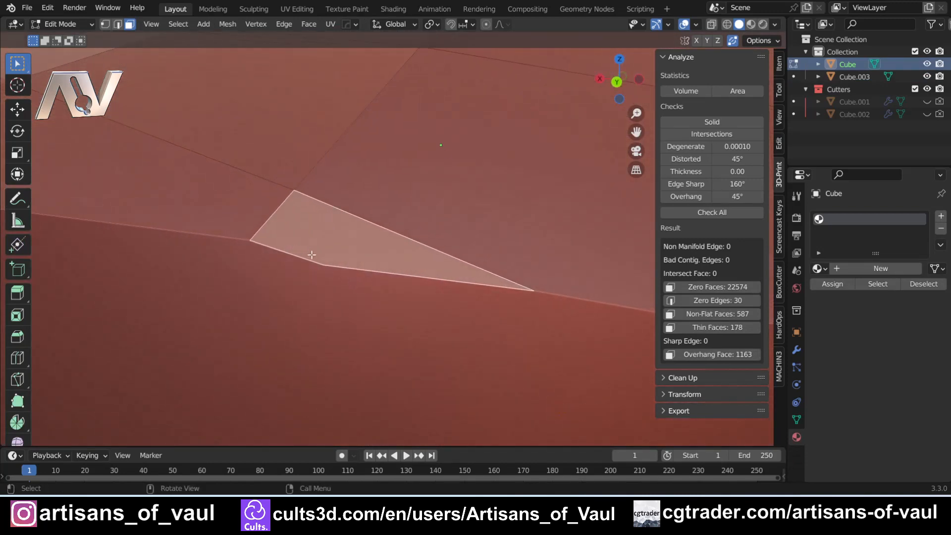
pyautogui.press('Tab')
pyautogui.click(242, 257)
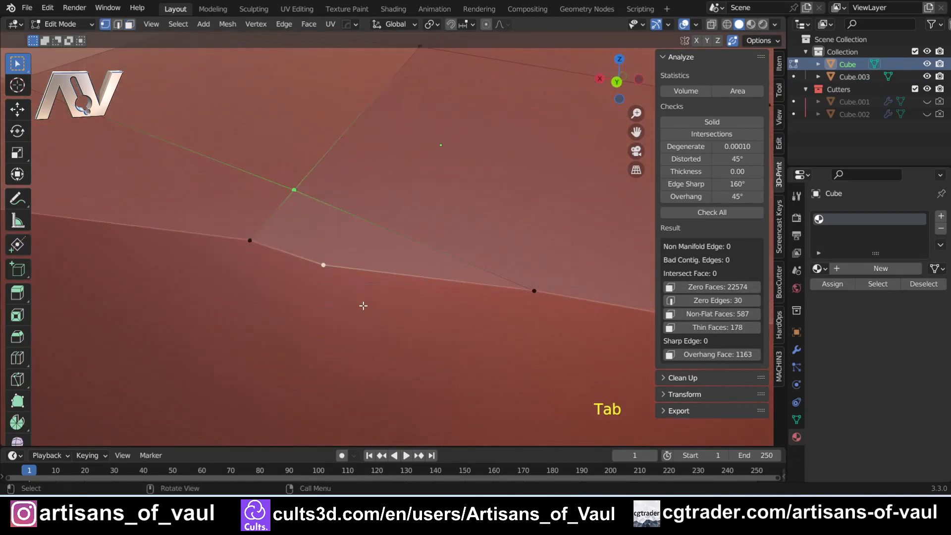
pyautogui.press('2')
pyautogui.hotkey('ctrl', 'z')
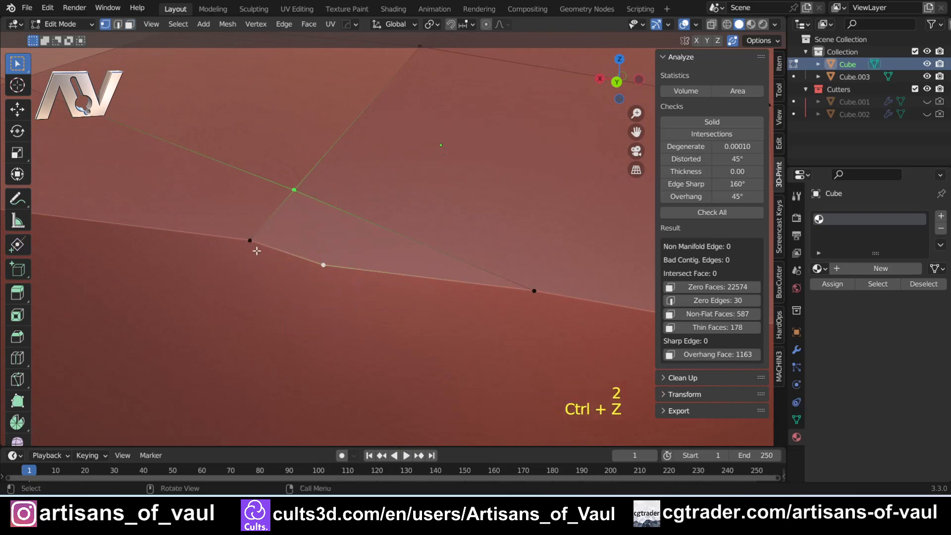
# Step: Connect the same face's two outer rim vertices, inspect the alternative split, and undo the edge
pyautogui.click(256, 242)
pyautogui.keyDown('shift'); pyautogui.click(529, 287); pyautogui.keyUp('shift')
pyautogui.press('2')
pyautogui.moveTo(318, 325)
pyautogui.mouseDown(button='middle')
pyautogui.moveTo(378, 282)
pyautogui.moveTo(397, 290)
pyautogui.moveTo(312, 322)
pyautogui.mouseUp(button='middle')
pyautogui.hotkey('ctrl', 'z')
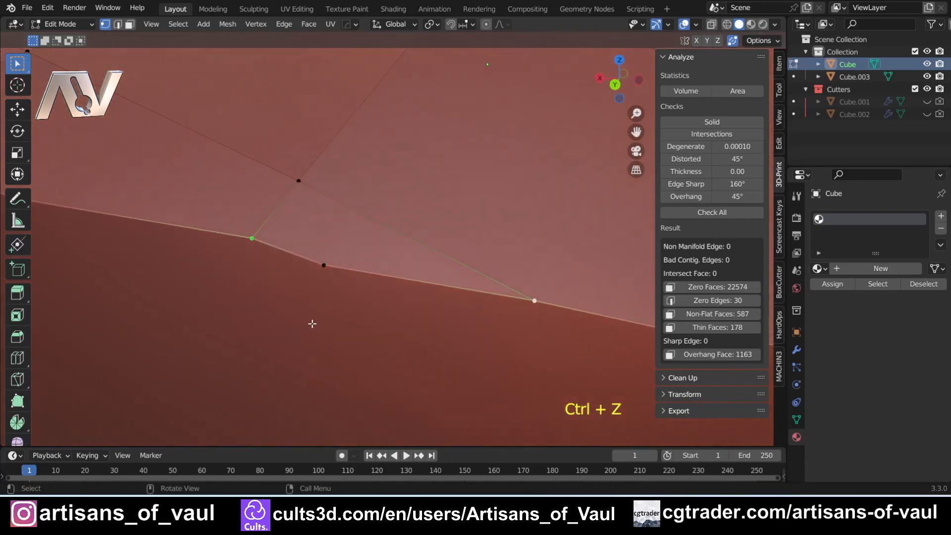
# Step: Connect the face's inner corner to the middle rim vertex once more for comparison, and undo the edge
pyautogui.keyDown('shift'); pyautogui.click(300, 184); pyautogui.keyUp('shift')
pyautogui.press('2')
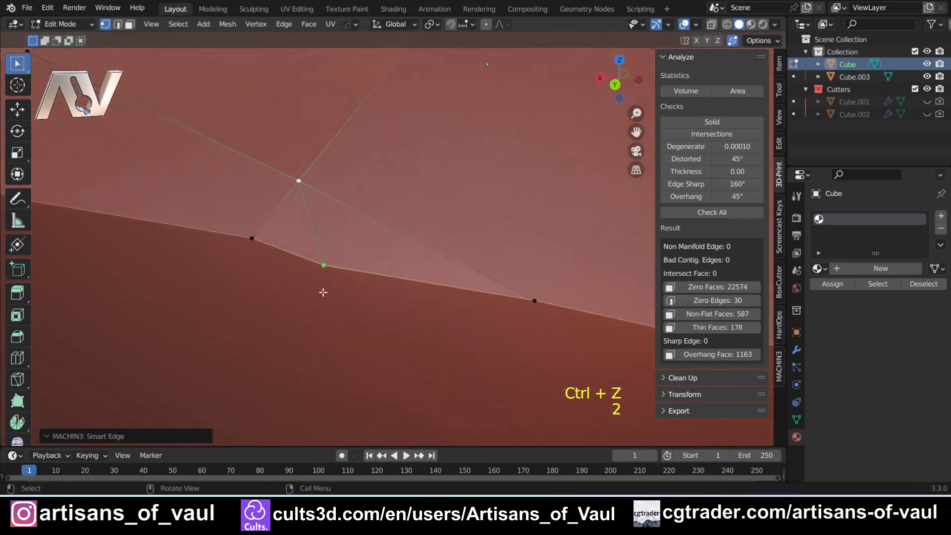
pyautogui.scroll(-2, 323, 292)
pyautogui.scroll(2, 323, 292)
pyautogui.hotkey('ctrl', 'z')
# Step: Examine the small face on the relief's rim against the surrounding mesh, both close up and from farther away
pyautogui.scroll(-2, 317, 288)
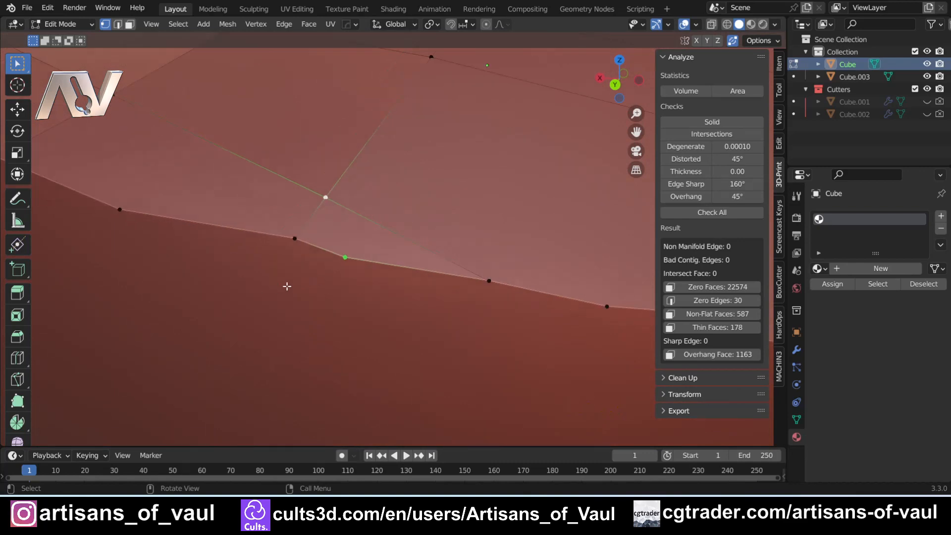
pyautogui.scroll(-3, 289, 270)
pyautogui.scroll(2, 289, 269)
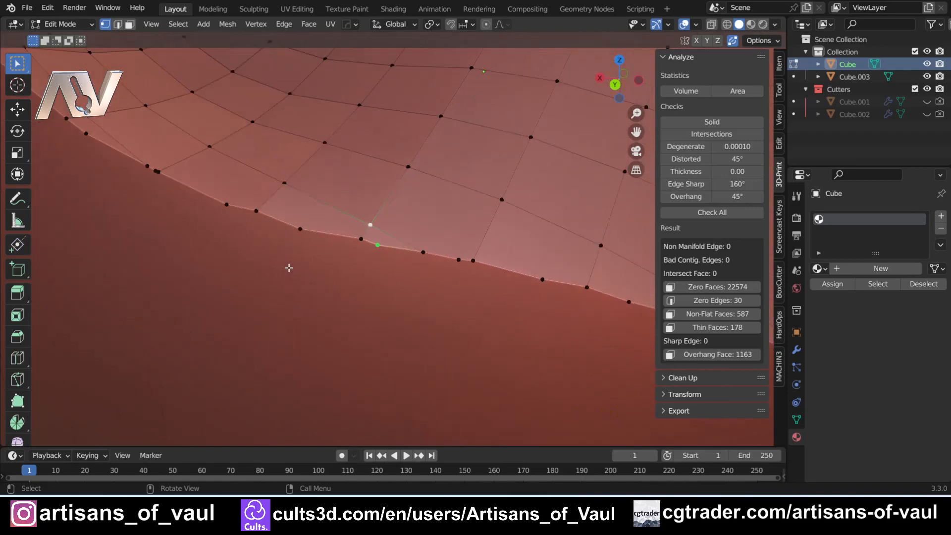
pyautogui.scroll(-6, 325, 244)
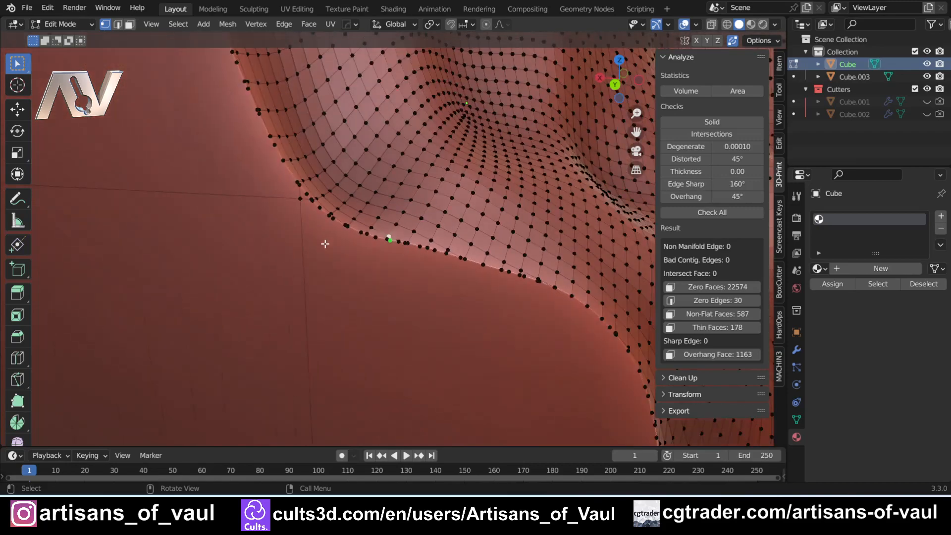
pyautogui.scroll(4, 325, 244)
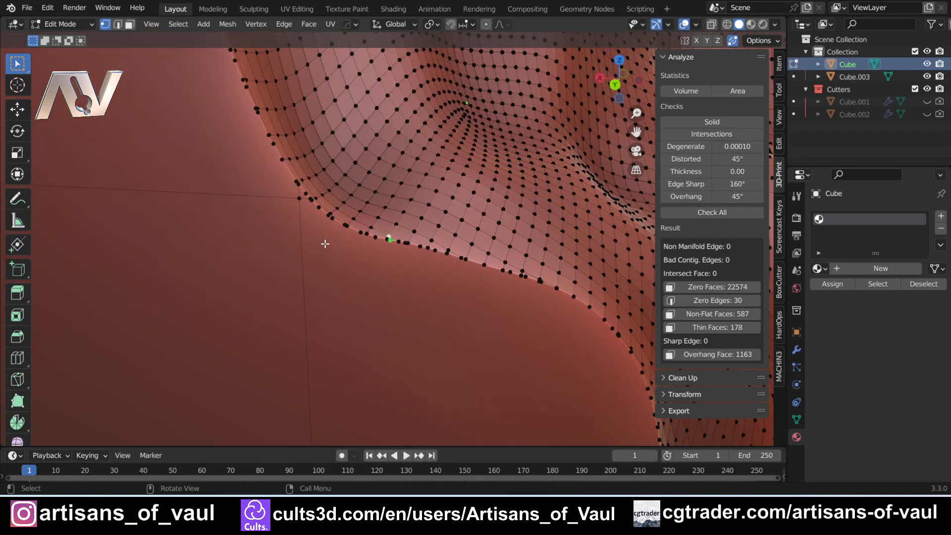
pyautogui.scroll(-5, 325, 244)
pyautogui.scroll(5, 392, 257)
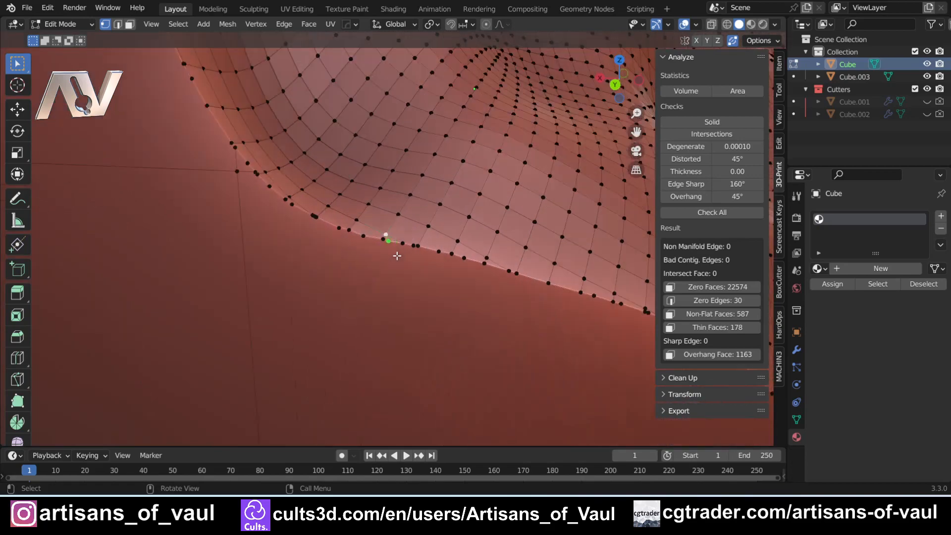
pyautogui.scroll(3, 397, 255)
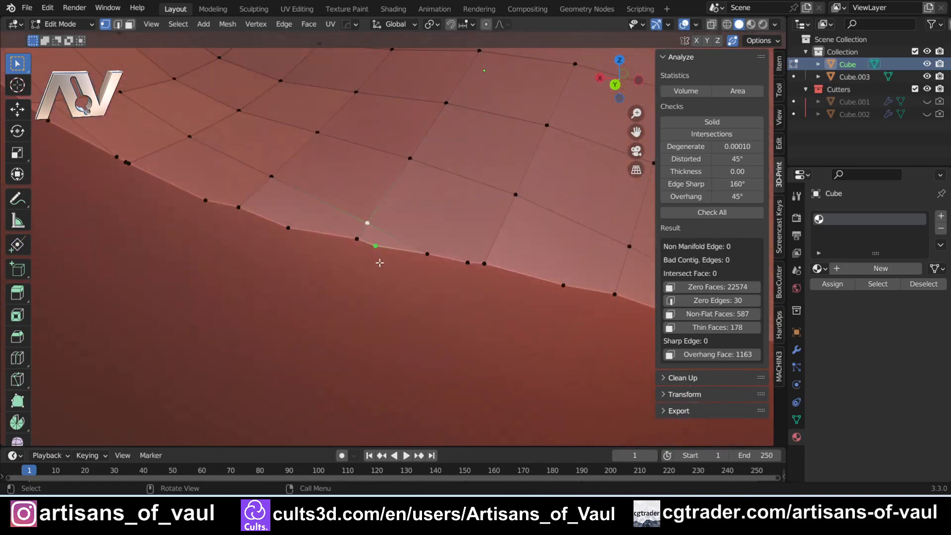
pyautogui.scroll(-10, 380, 262)
# Step: Return the column to Object Mode, select the small demonstration cube, and examine its warped top face
pyautogui.press('Tab')
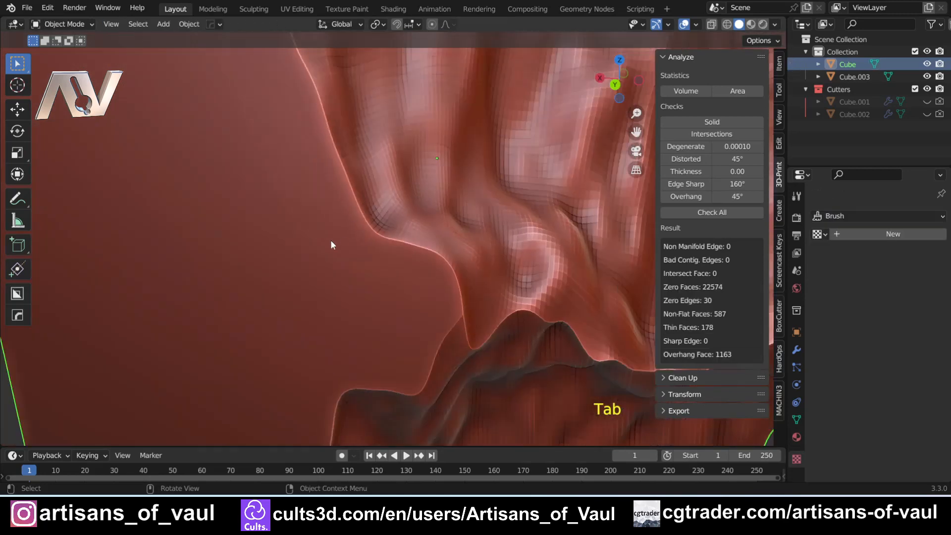
pyautogui.click(284, 203)
pyautogui.scroll(5, 284, 203)
pyautogui.moveTo(284, 203); pyautogui.dragTo(413, 295, button='middle')
pyautogui.scroll(3, 414, 295)
pyautogui.moveTo(414, 295); pyautogui.dragTo(300, 257, button='middle')
pyautogui.moveTo(487, 330); pyautogui.dragTo(565, 249, button='middle')
# Step: Connect two opposite corners of the cube's top face in Edit Mode, inspect the fold, and undo the edge
pyautogui.press('Tab')
pyautogui.keyDown('shift'); pyautogui.click(565, 250); pyautogui.keyUp('shift')
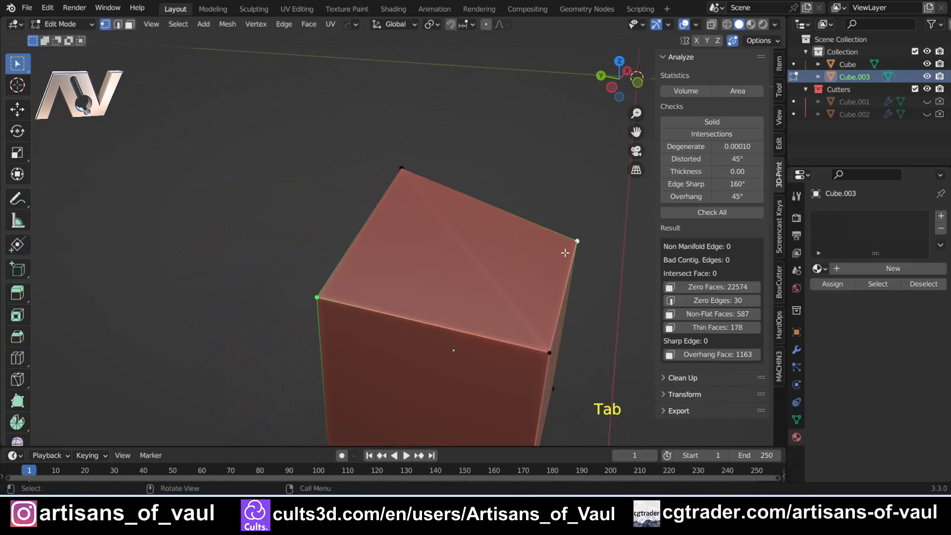
pyautogui.press('2')
pyautogui.moveTo(384, 288); pyautogui.dragTo(416, 272, button='middle')
pyautogui.hotkey('ctrl', 'z')
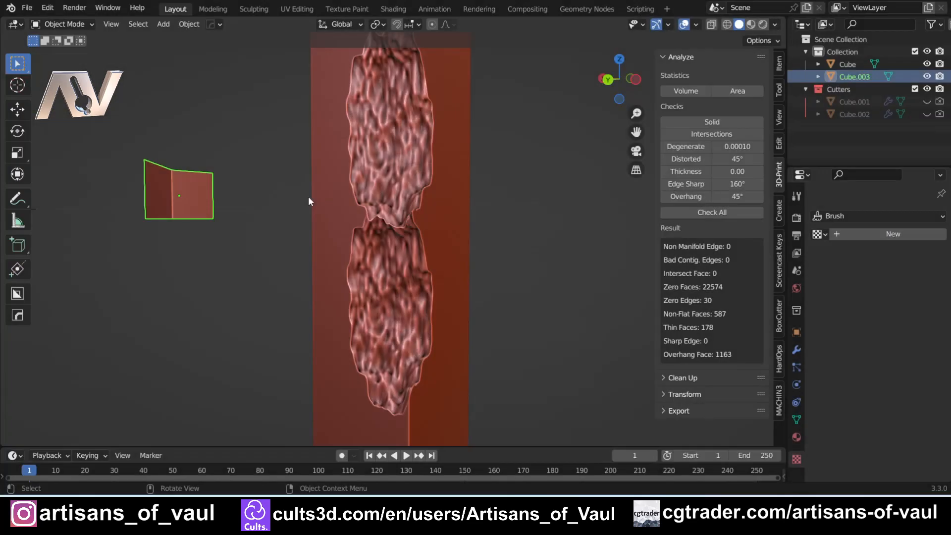